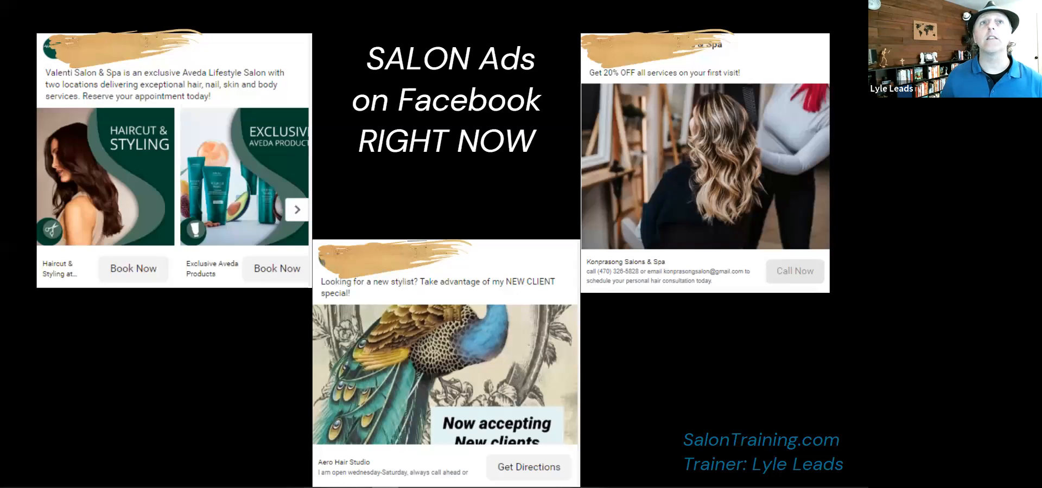
# Advance to the next slide of salon Facebook ad examples and exit the presentation.
pyautogui.press('Right')
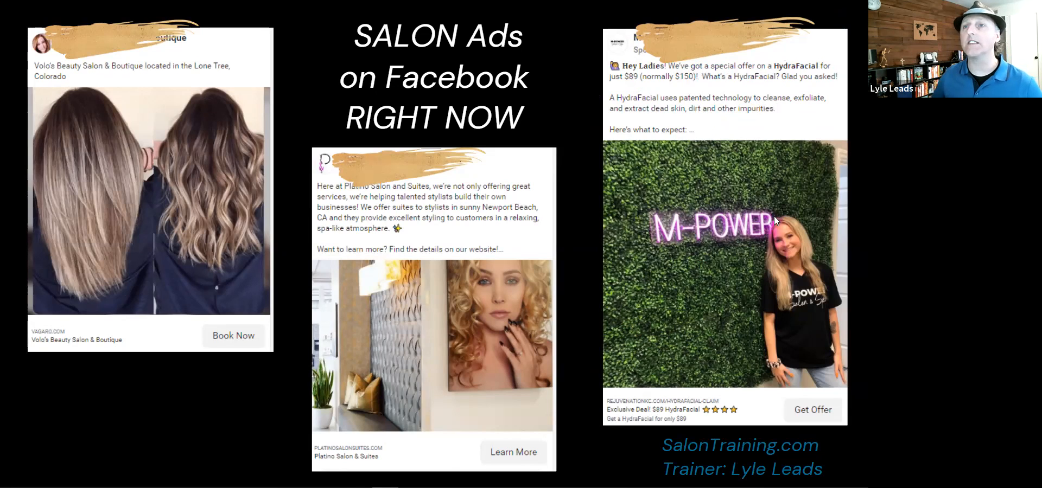
pyautogui.click(811, 413)
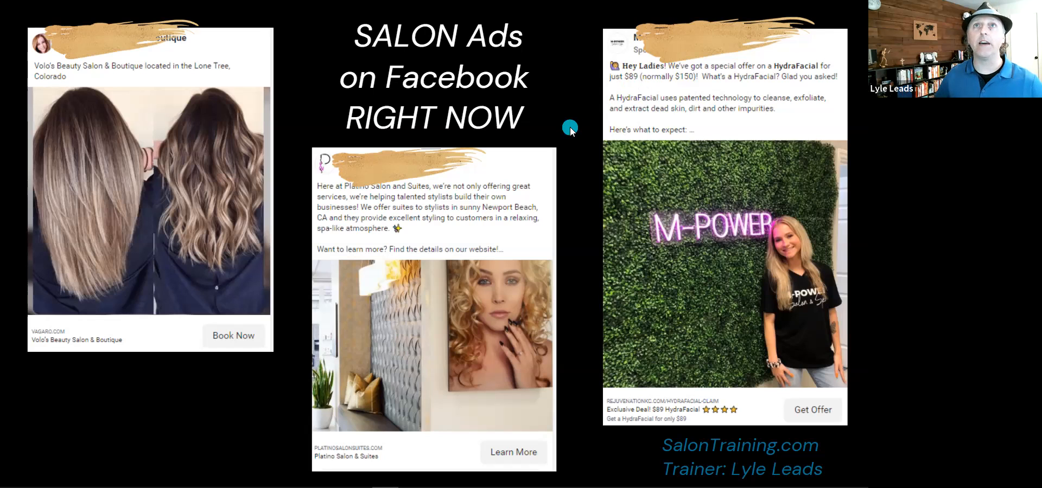
pyautogui.press('Escape')
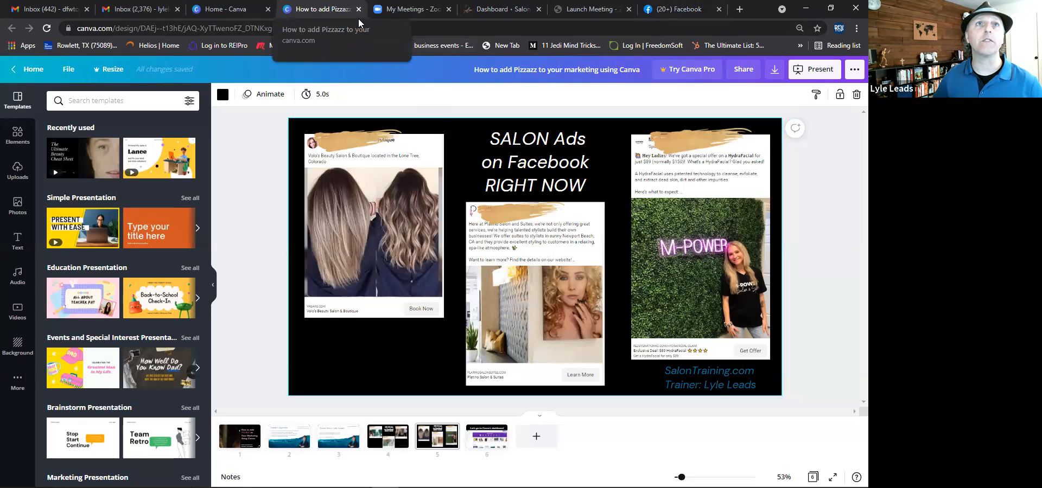
# Switch to the Canva home tab and hide the browser's bookmarks bar.
pyautogui.hotkey('ctrl', 'pageup')
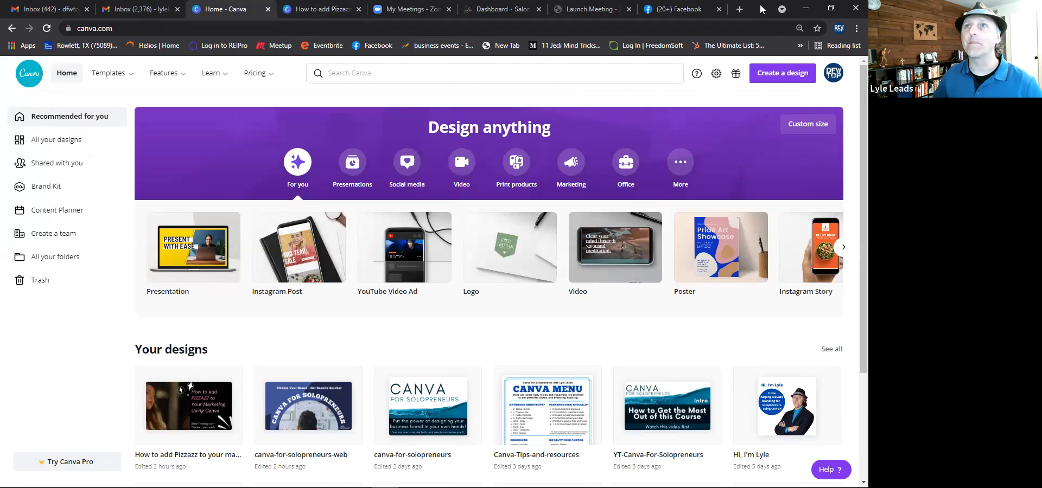
pyautogui.click(856, 28)
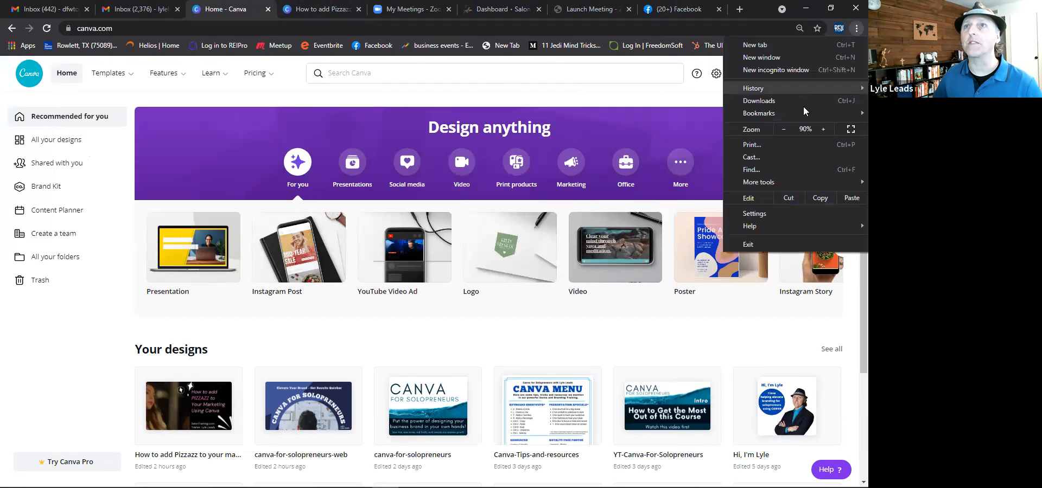
pyautogui.moveTo(798, 114)
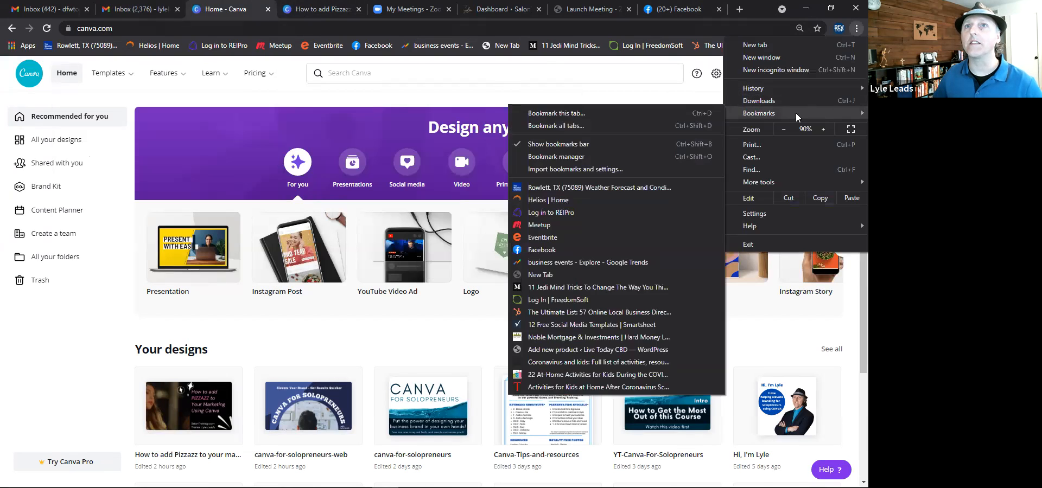
pyautogui.click(594, 145)
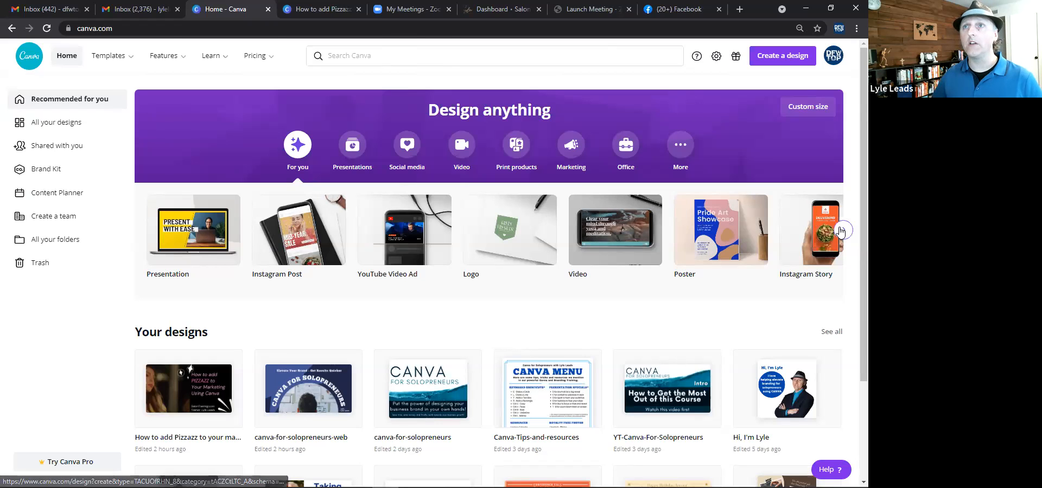
# Browse the suggested design types and create a new Instagram Post design.
pyautogui.click(843, 230)
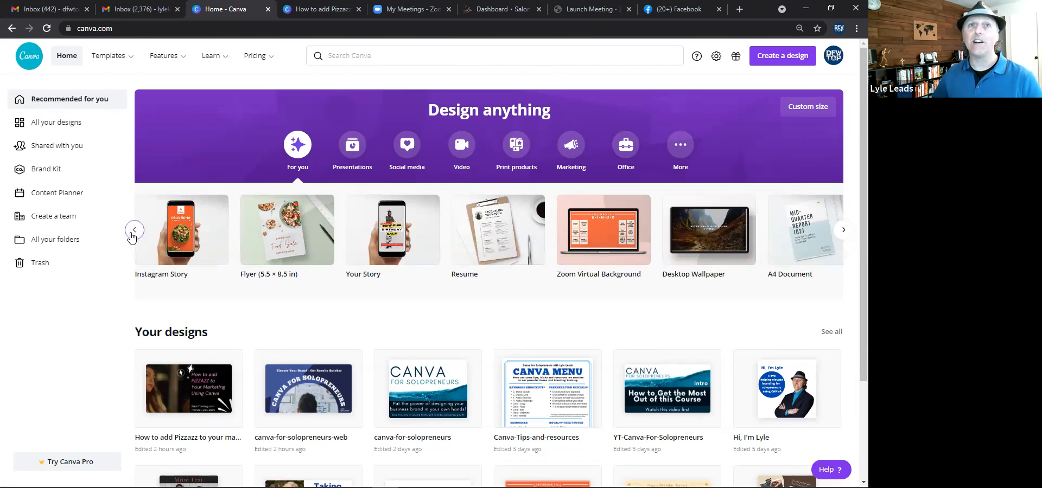
pyautogui.click(134, 231)
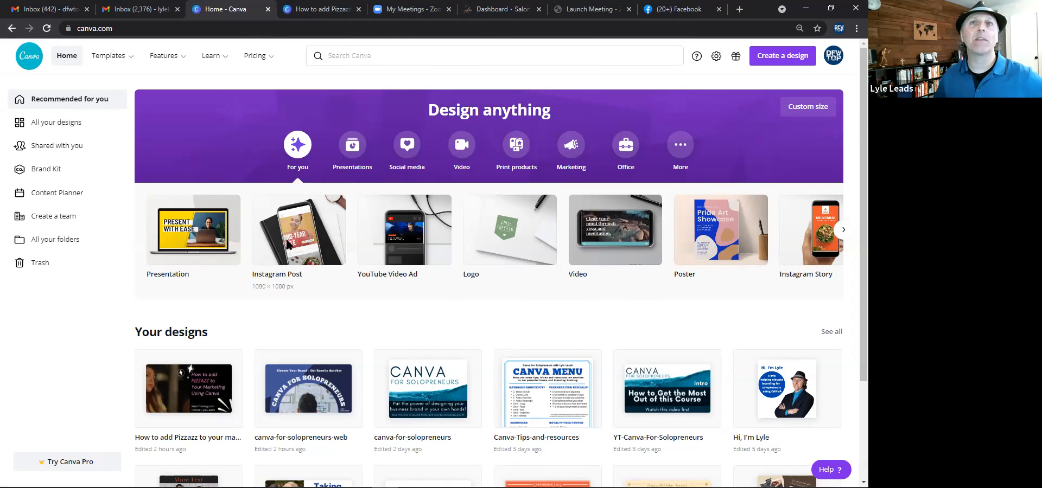
pyautogui.click(288, 243)
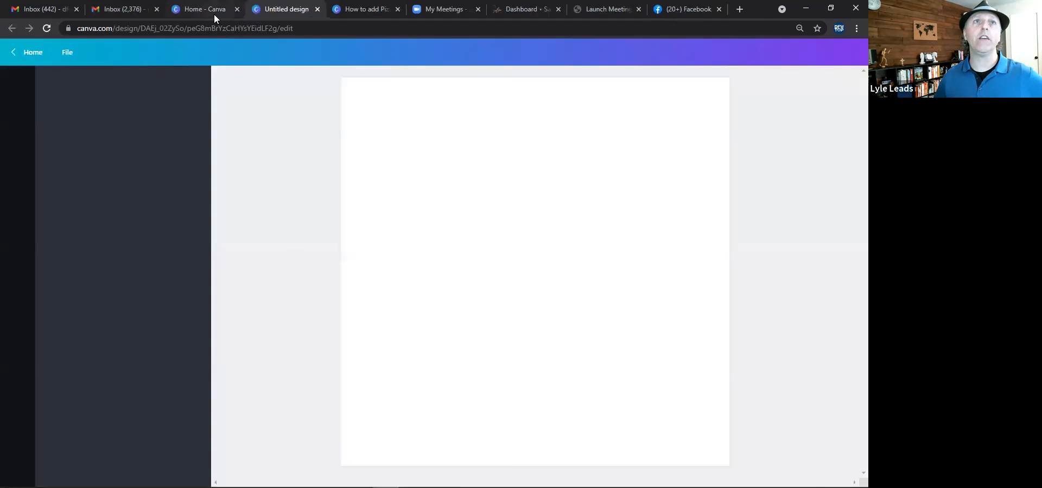
# Return to the Canva home page, search for flyer templates, and go back home.
pyautogui.click(213, 14)
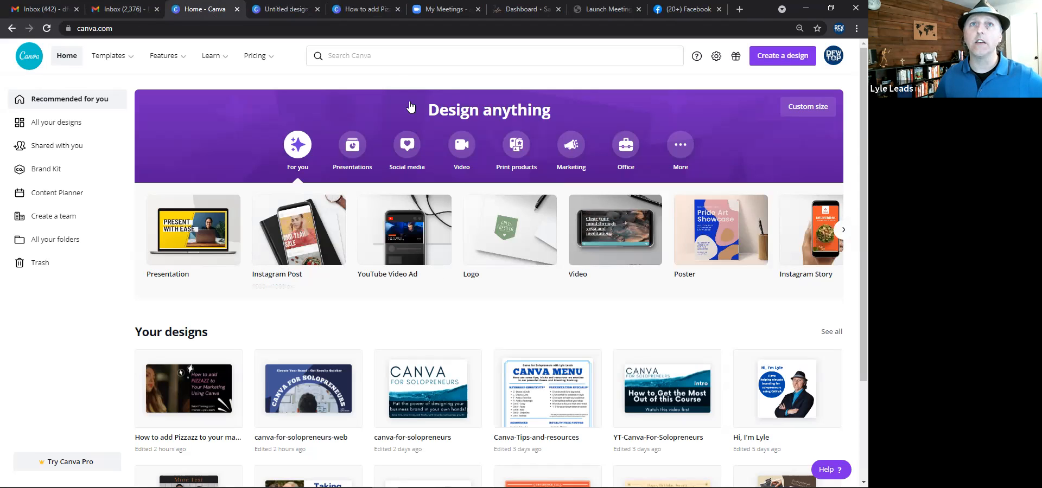
pyautogui.click(362, 55)
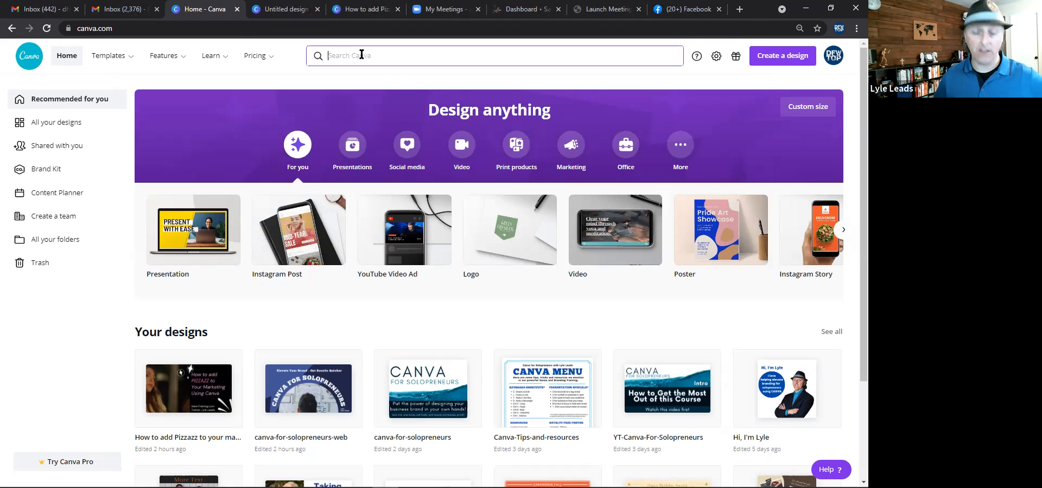
pyautogui.write('f')
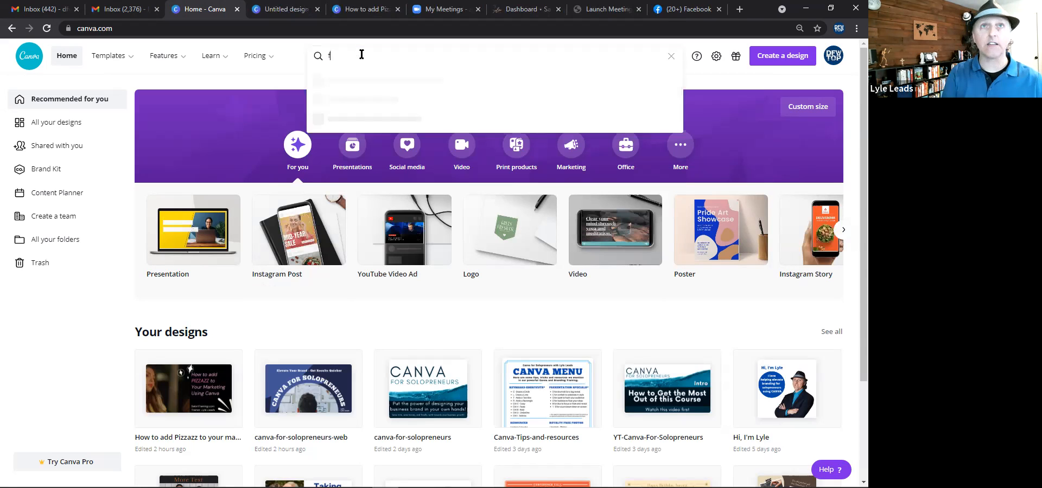
pyautogui.write('lyer')
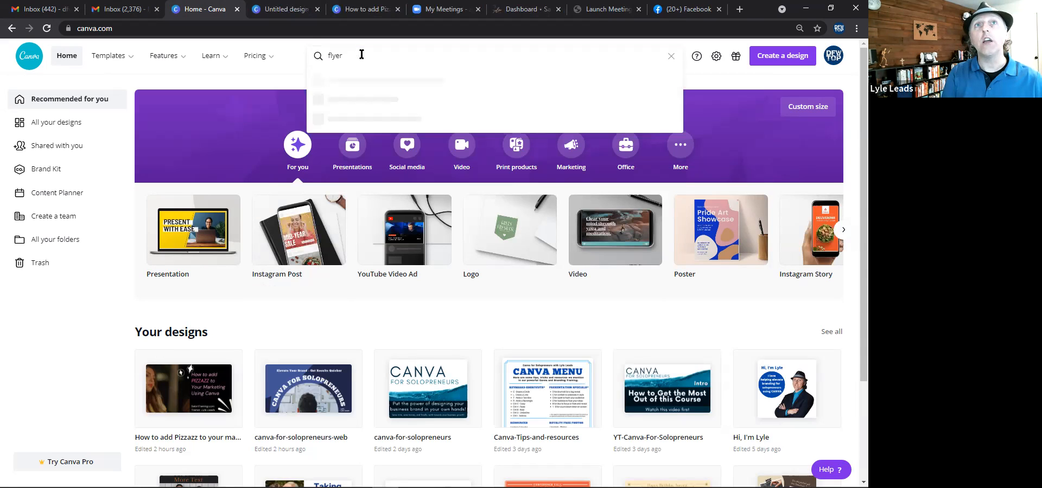
pyautogui.press('Return')
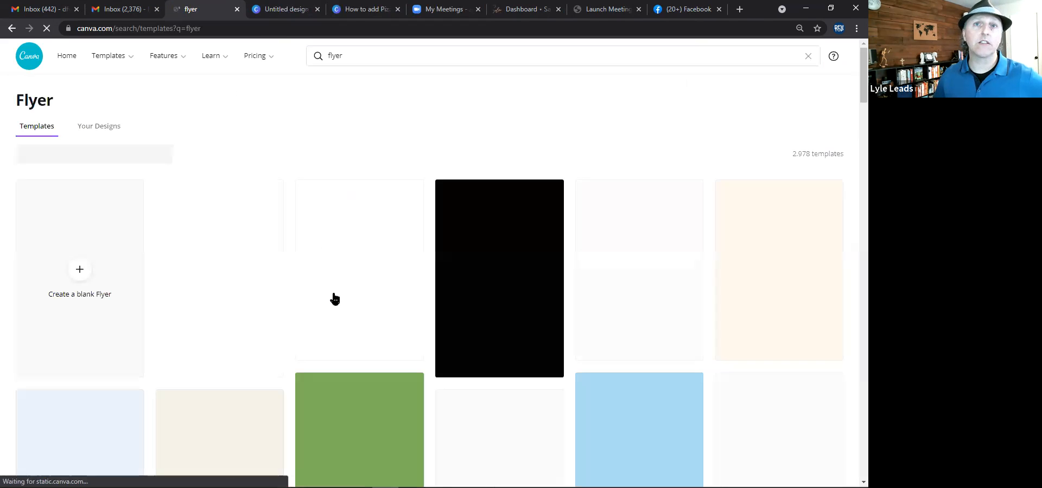
pyautogui.click(409, 359)
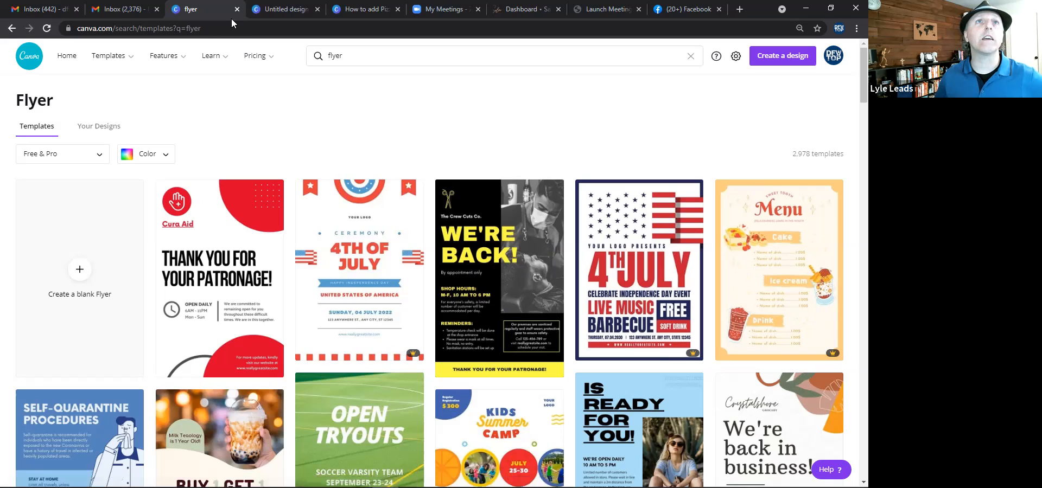
pyautogui.click(13, 33)
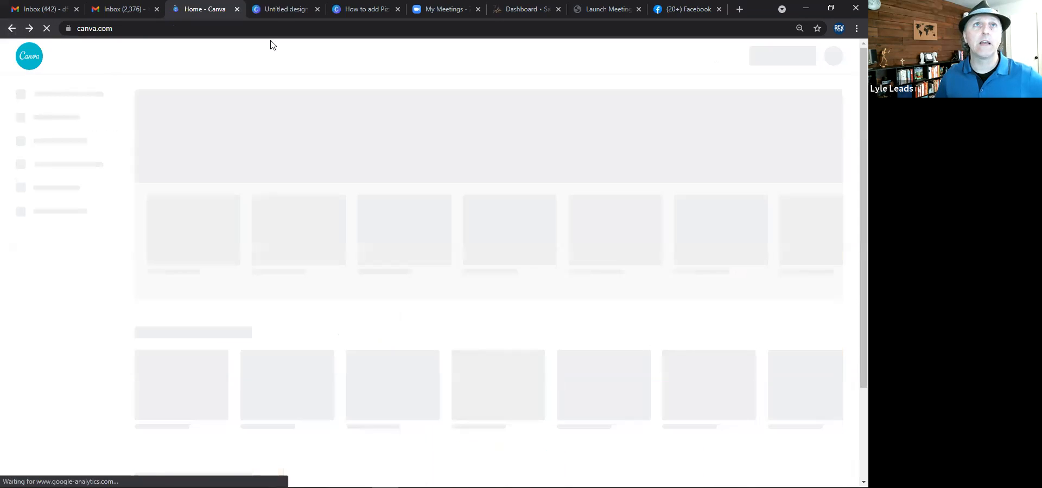
# Switch to the new Instagram Post design and search its templates for beauty.
pyautogui.click(281, 15)
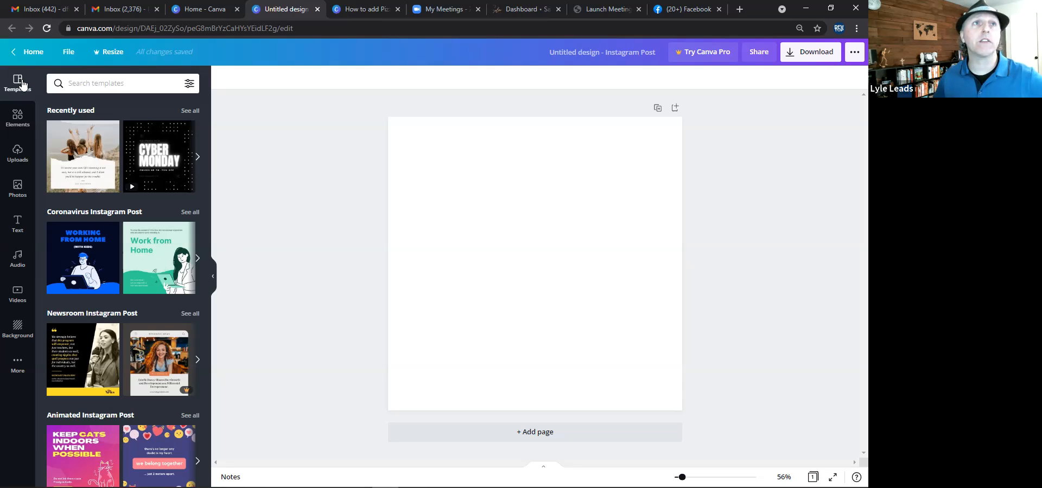
pyautogui.click(68, 84)
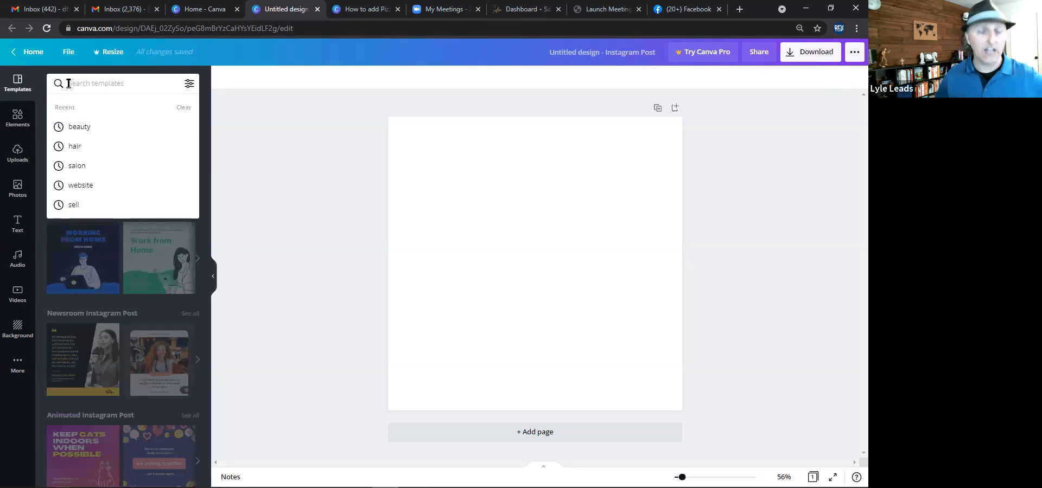
pyautogui.write('beau')
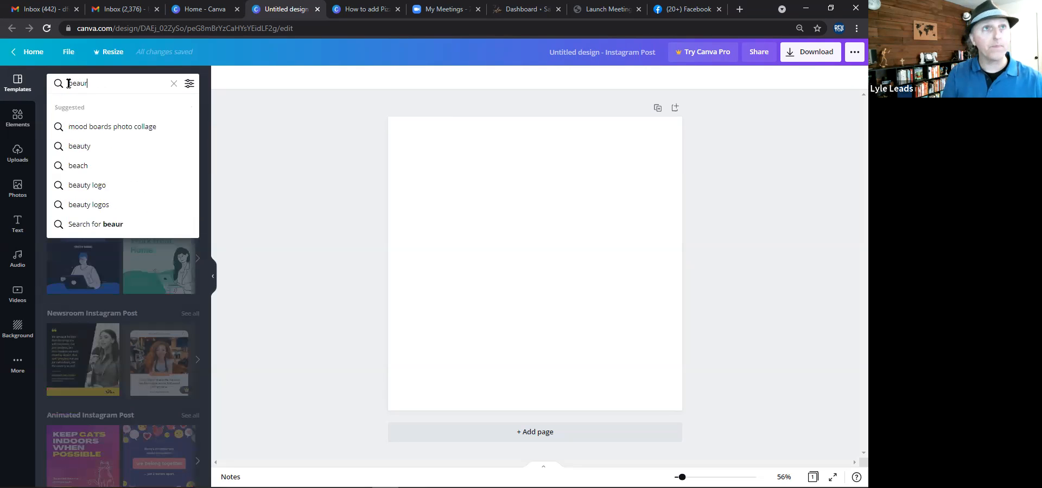
pyautogui.write('ty')
pyautogui.press('Return')
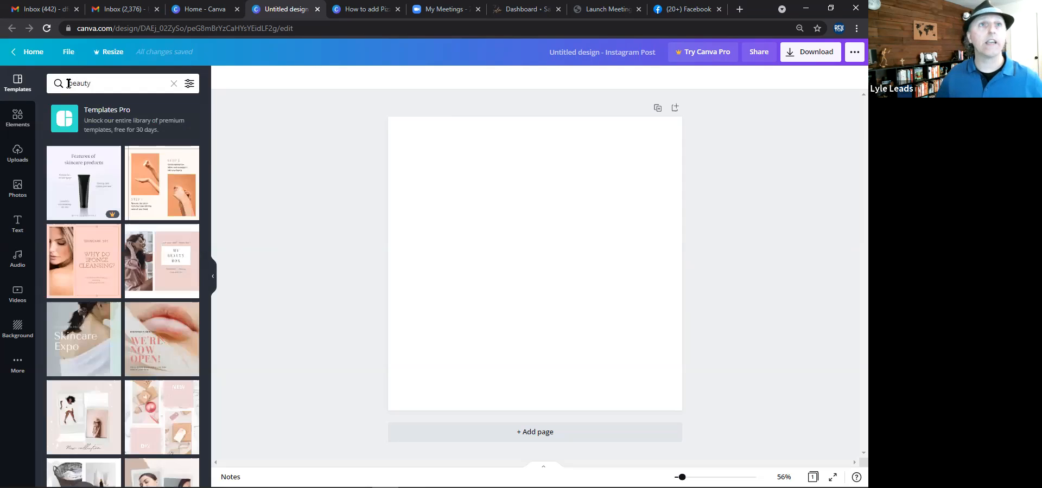
# Search the templates for hair and apply the CURLY.CO hair salon template to the page.
pyautogui.click(65, 81)
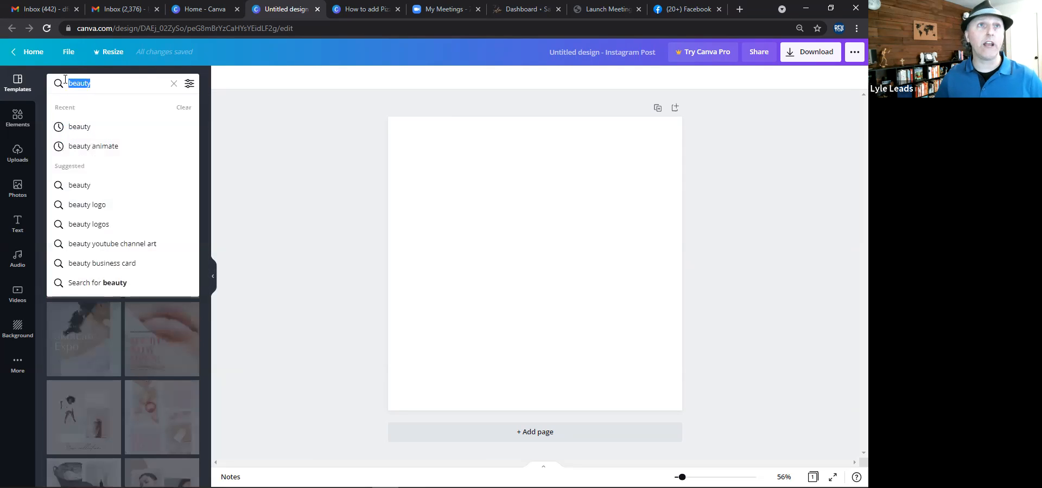
pyautogui.write('hair')
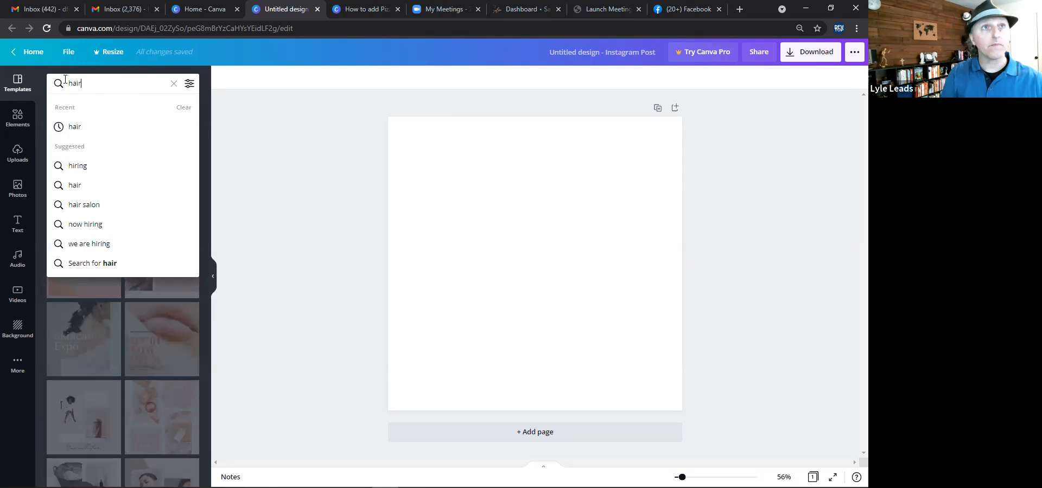
pyautogui.press('Return')
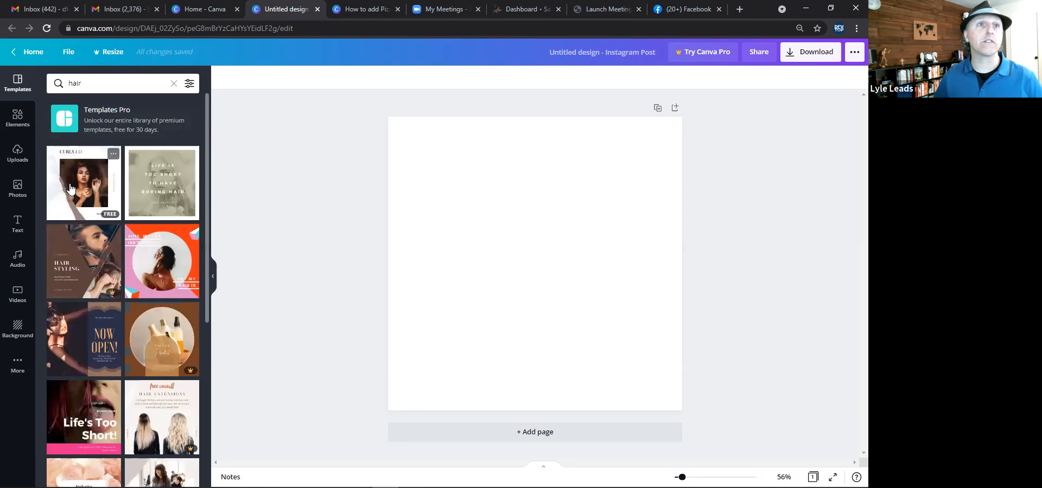
pyautogui.click(86, 189)
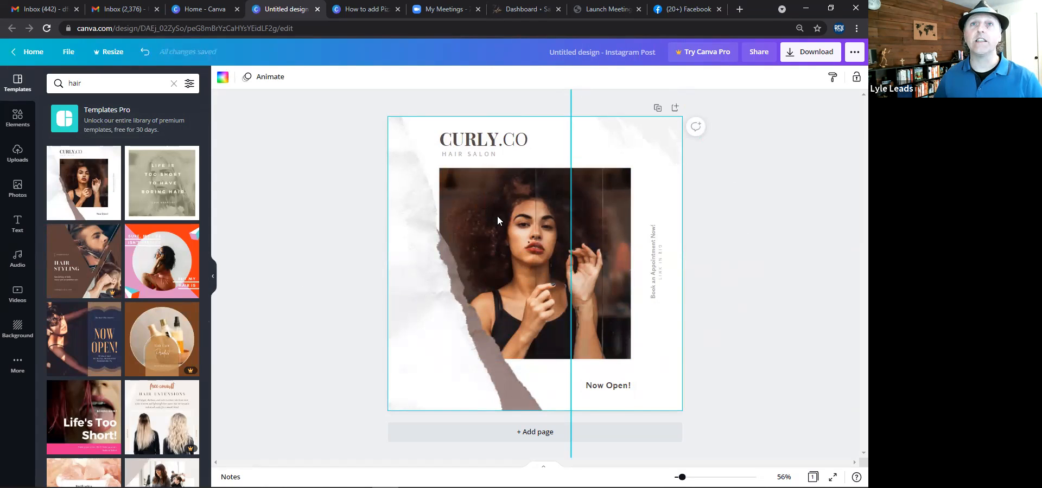
# Select the template's heading, Now Open! text and vertical appointment text in turn.
pyautogui.click(475, 142)
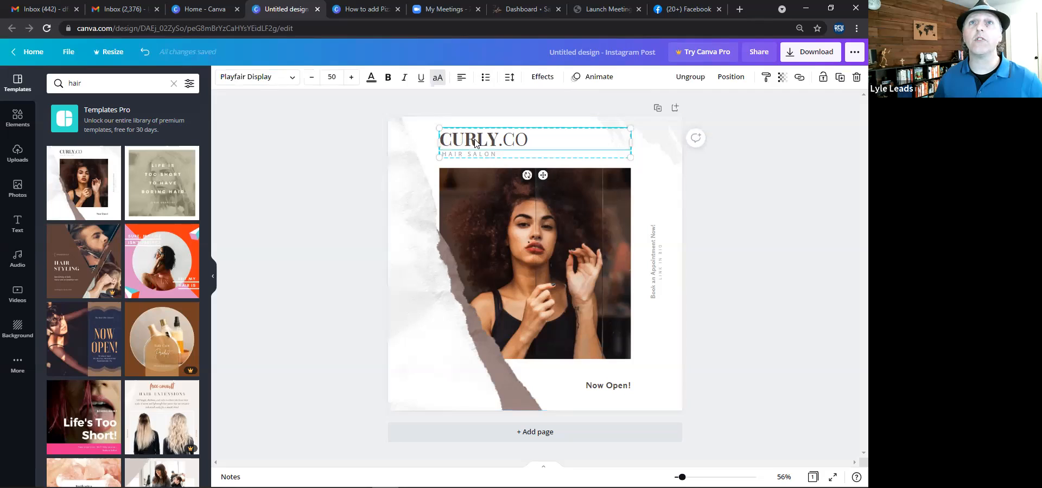
pyautogui.click(606, 386)
pyautogui.click(654, 269)
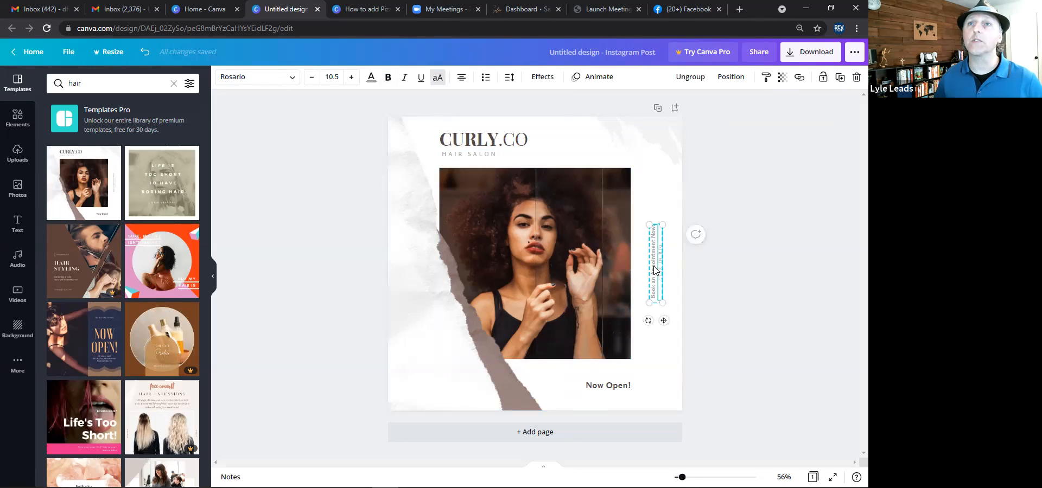
pyautogui.click(516, 142)
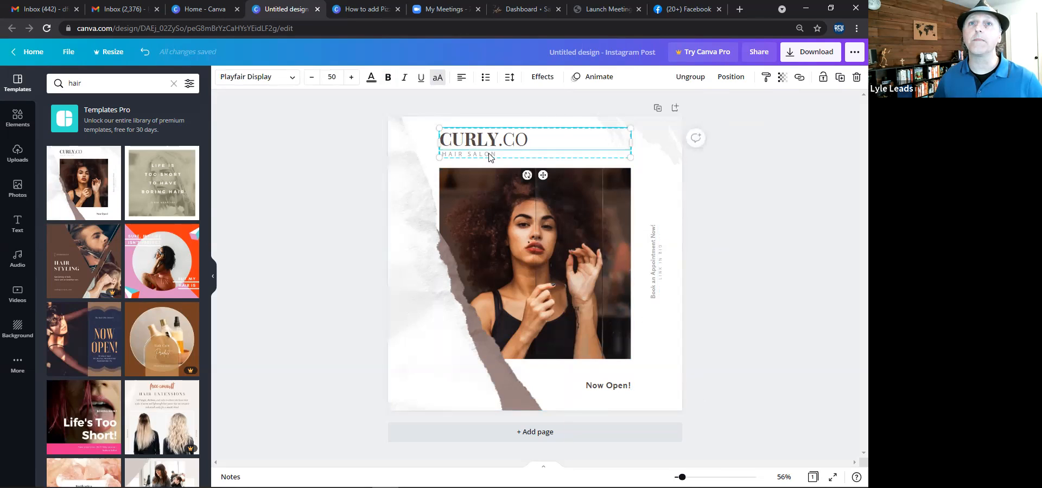
# Move the torn-paper graphic off the page's left side and select the photo.
pyautogui.click(415, 282)
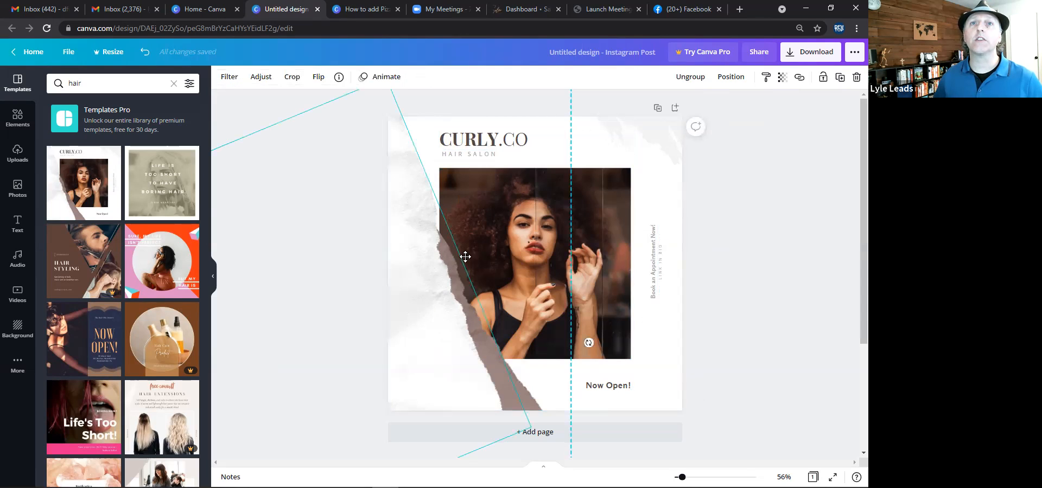
pyautogui.moveTo(478, 251); pyautogui.dragTo(414, 280)
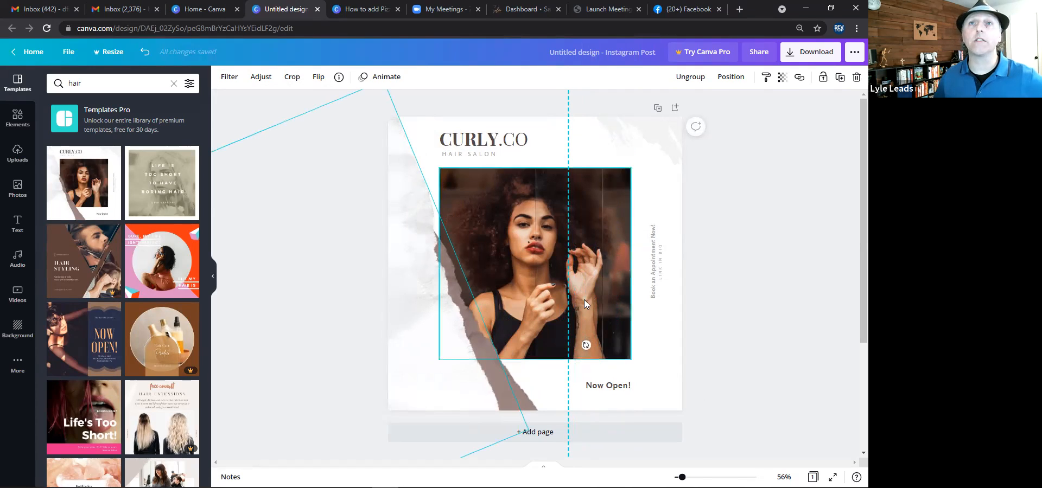
pyautogui.moveTo(467, 190); pyautogui.dragTo(375, 175)
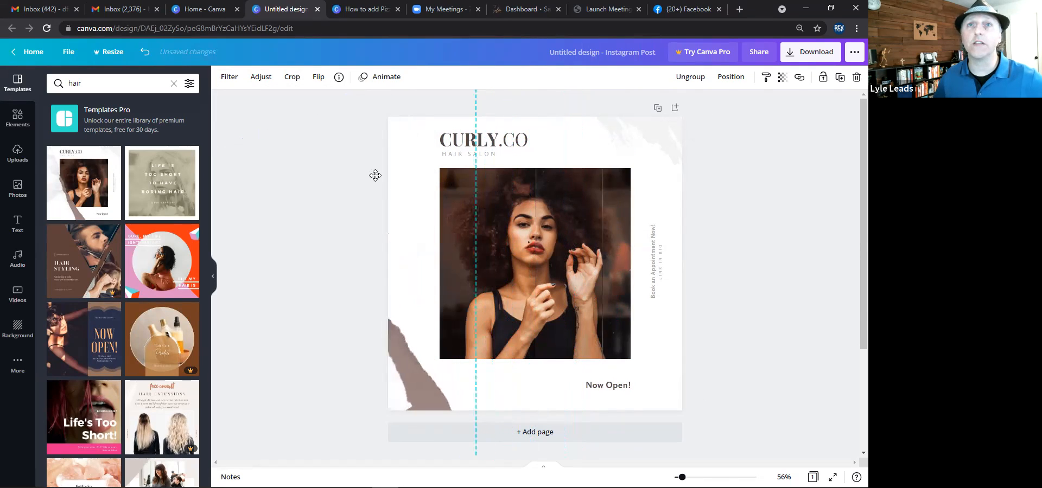
pyautogui.click(514, 208)
pyautogui.moveTo(509, 208); pyautogui.dragTo(466, 219)
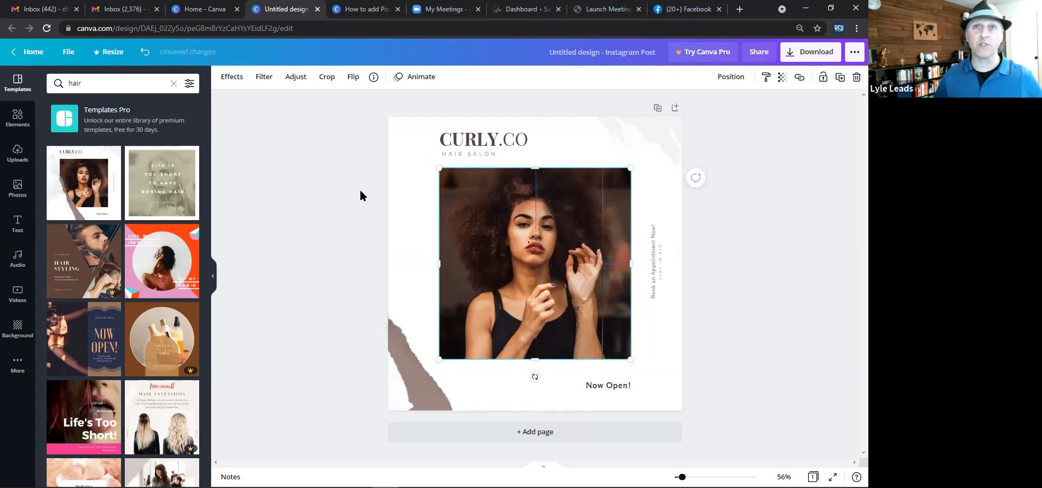
# Select all template elements on the page and delete them.
pyautogui.hotkey('ctrl', 'a')
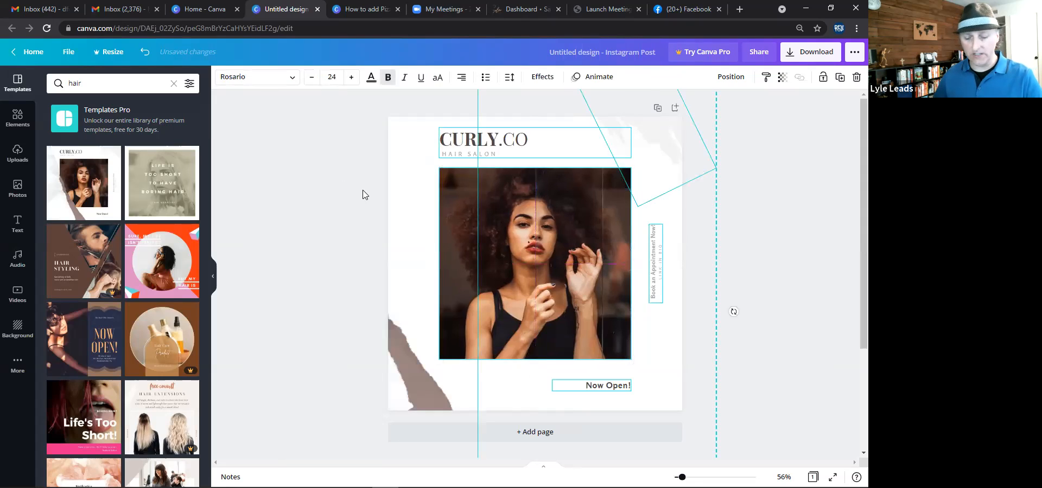
pyautogui.press('Delete')
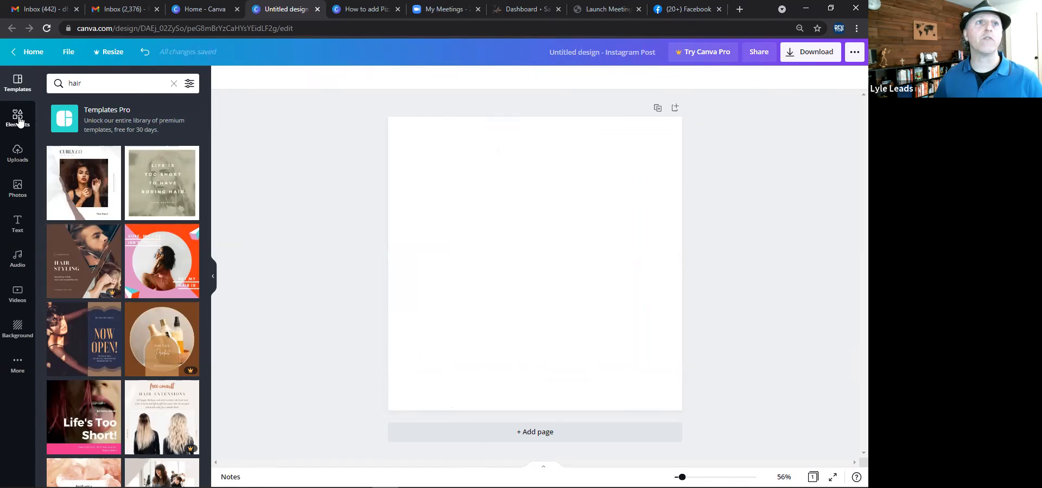
# Add a heading, move it near the top of the page and enter Single Text.
pyautogui.click(16, 223)
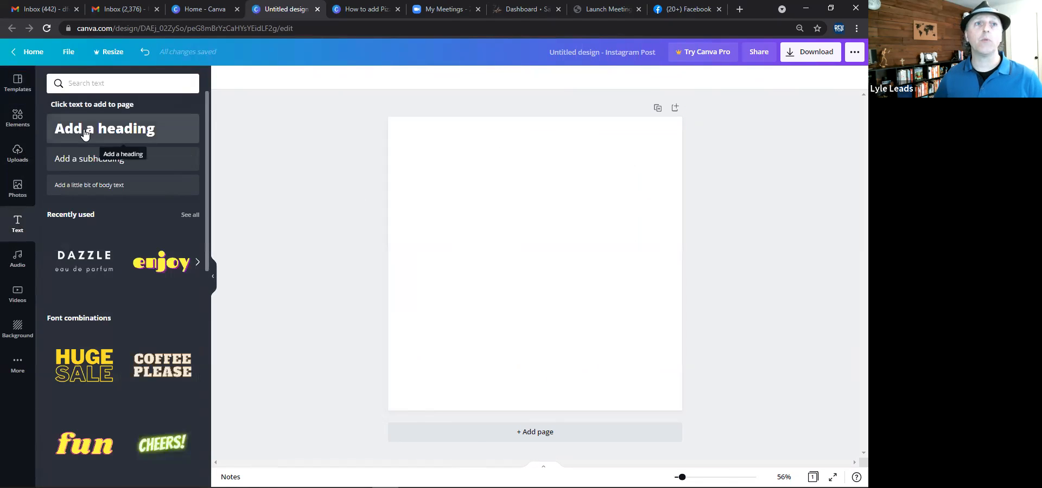
pyautogui.click(85, 134)
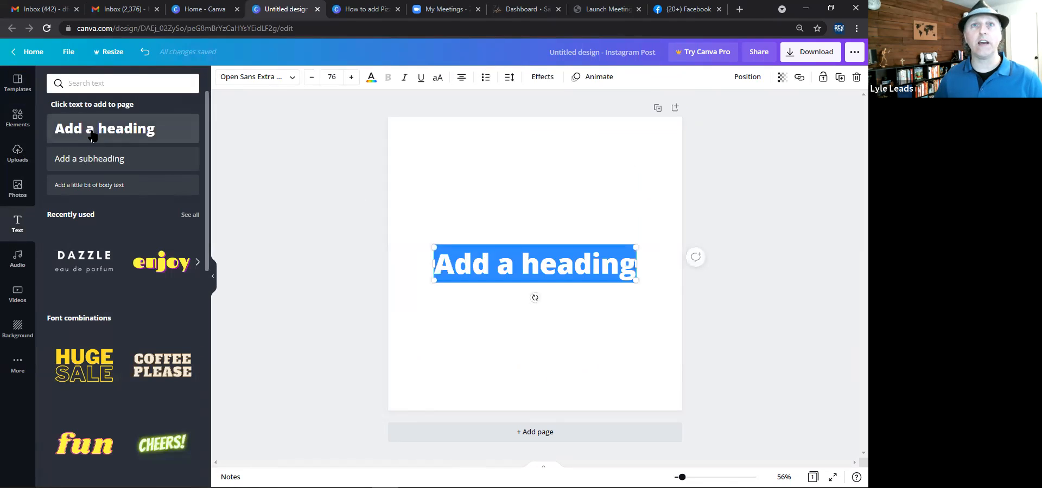
pyautogui.click(265, 178)
pyautogui.moveTo(520, 273); pyautogui.dragTo(515, 197)
pyautogui.click(516, 193)
pyautogui.write('Single Te')
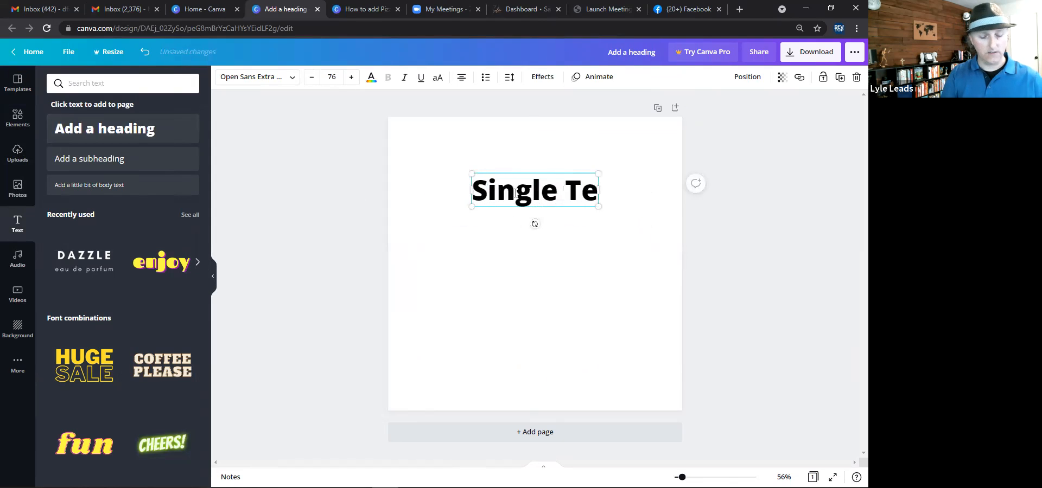
pyautogui.write('xt')
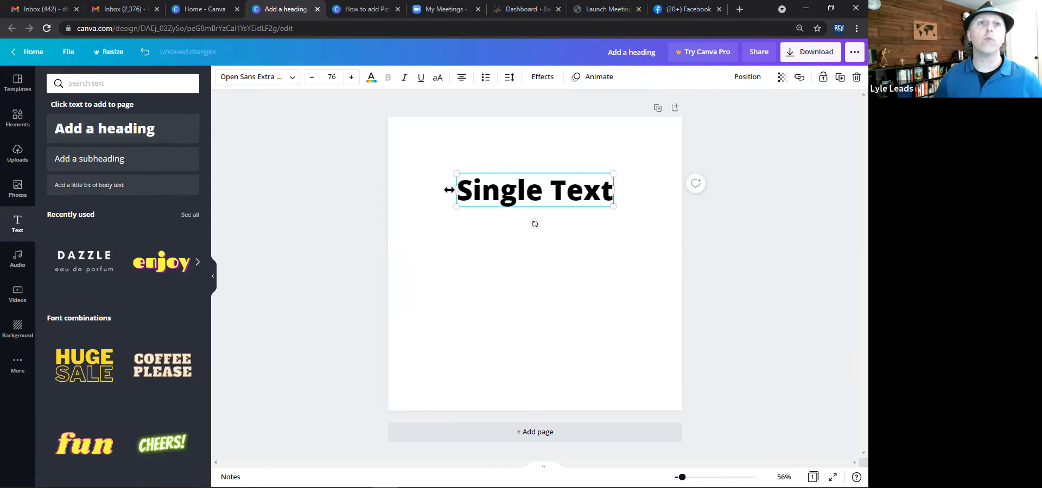
# Browse the font combinations and add the Cheers TO THE NEW YEAR combination to the page.
pyautogui.click(358, 200)
pyautogui.scroll(-4, 124, 257)
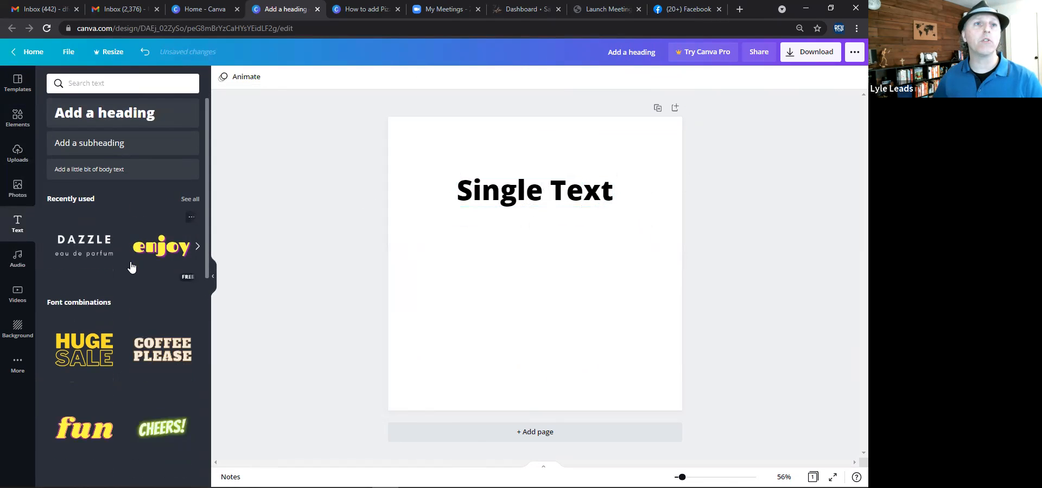
pyautogui.scroll(-5, 130, 267)
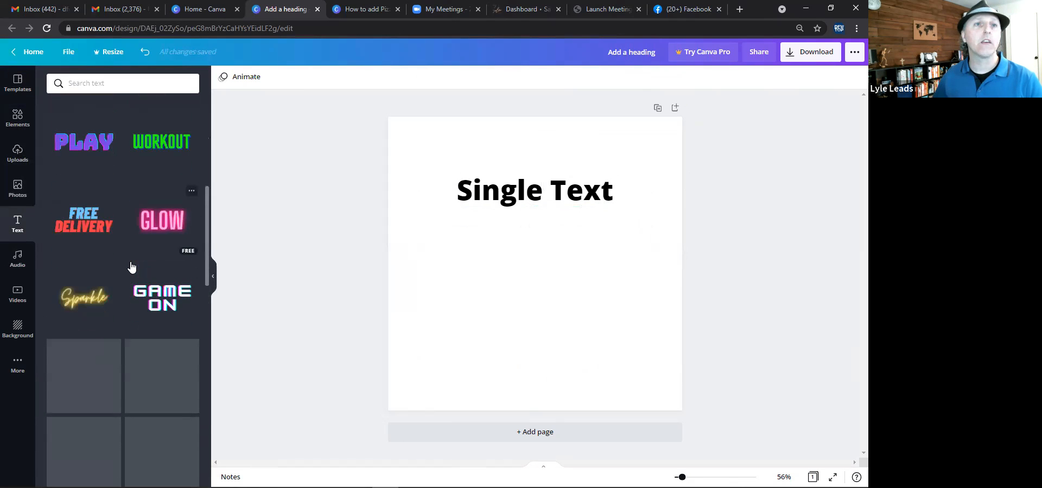
pyautogui.scroll(-2, 123, 250)
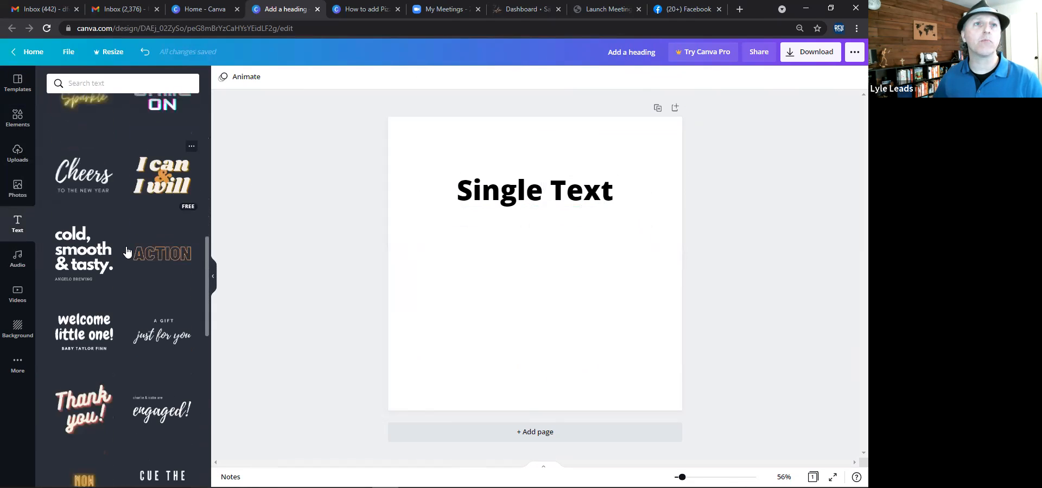
pyautogui.click(76, 166)
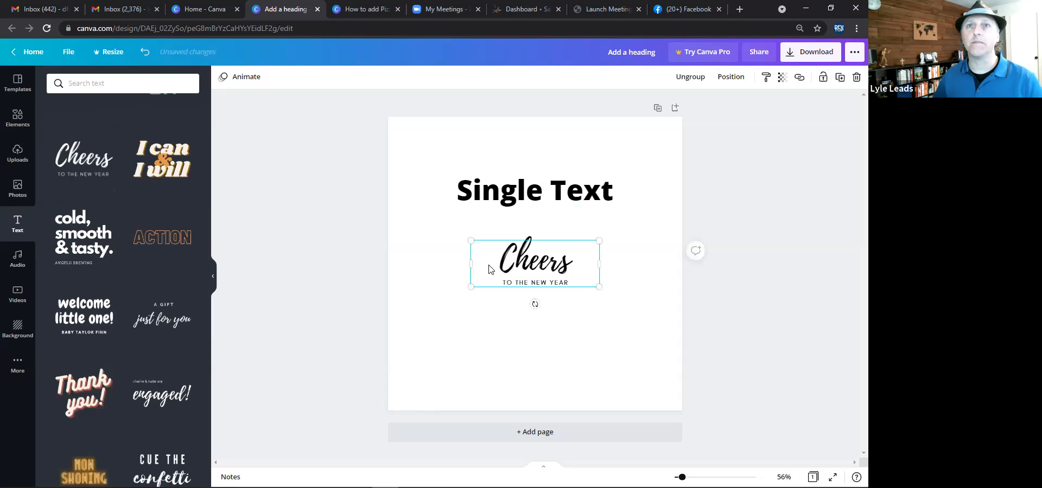
# Delete the Single Text heading from the page.
pyautogui.click(432, 248)
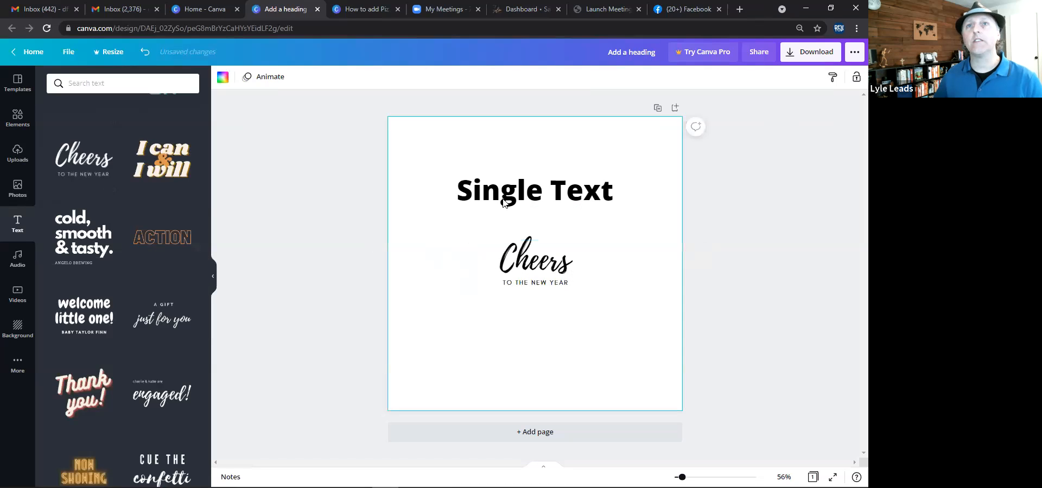
pyautogui.click(523, 192)
pyautogui.press('Delete')
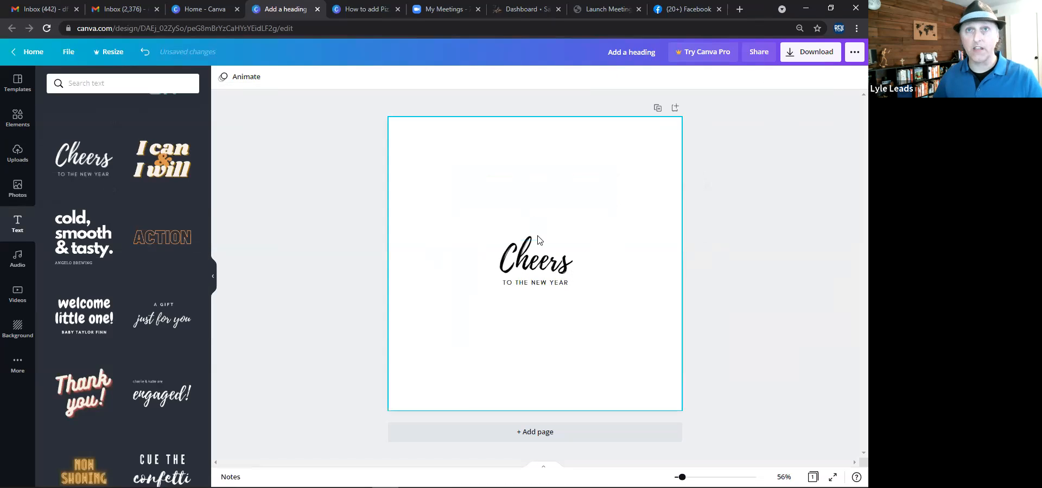
# Ungroup the Cheers font combination and select its script word and subtitle separately.
pyautogui.moveTo(531, 271)
pyautogui.mouseDown()
pyautogui.moveTo(531, 243)
pyautogui.moveTo(533, 273)
pyautogui.moveTo(535, 255)
pyautogui.moveTo(520, 269)
pyautogui.mouseUp()
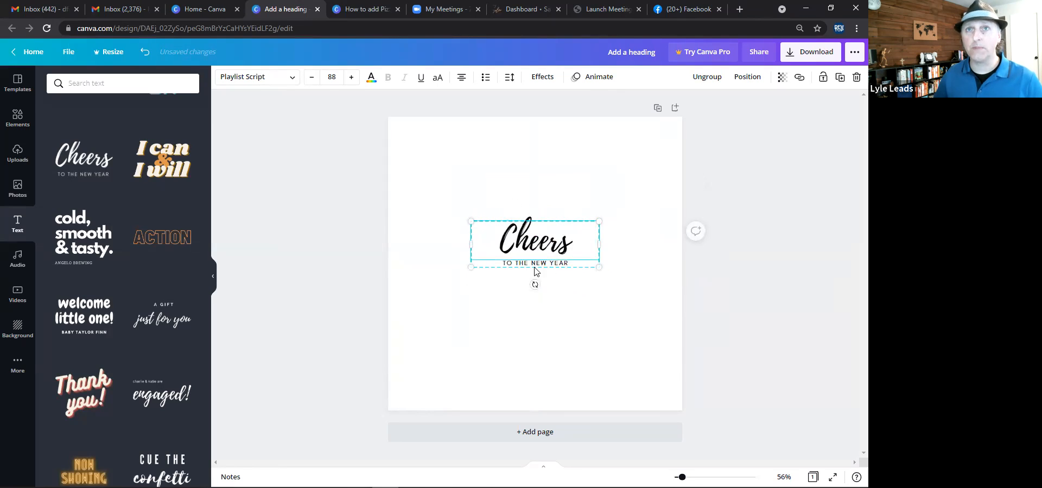
pyautogui.click(706, 76)
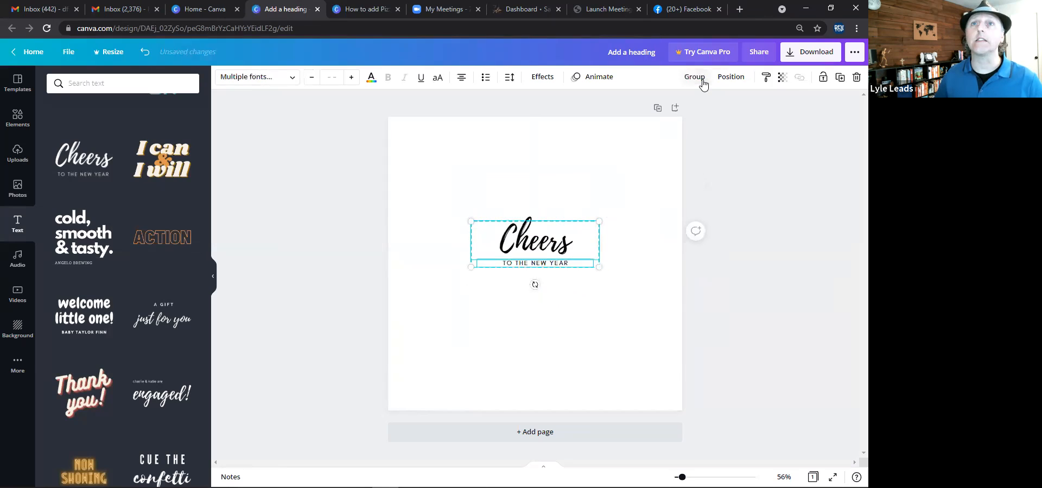
pyautogui.click(594, 163)
pyautogui.click(548, 252)
pyautogui.click(546, 273)
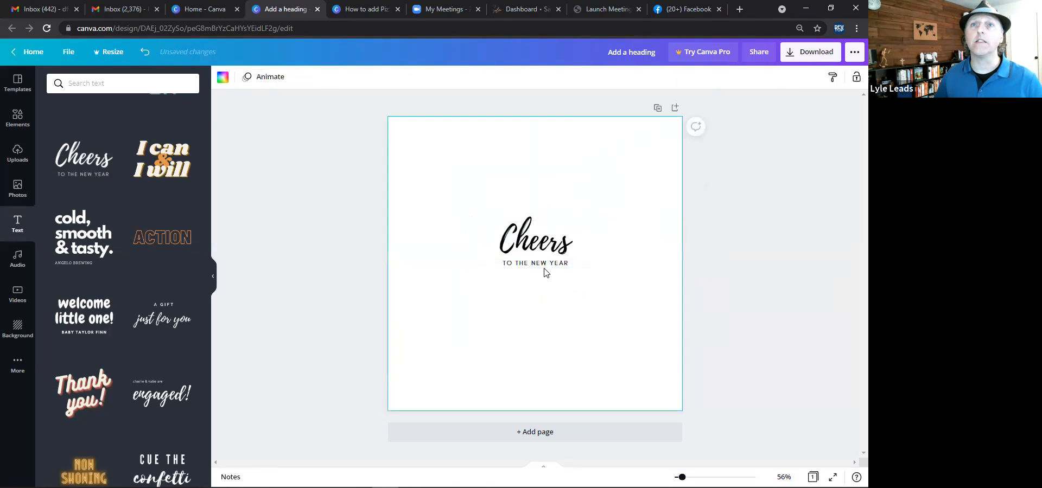
pyautogui.click(547, 265)
pyautogui.click(549, 251)
pyautogui.click(550, 265)
pyautogui.click(549, 241)
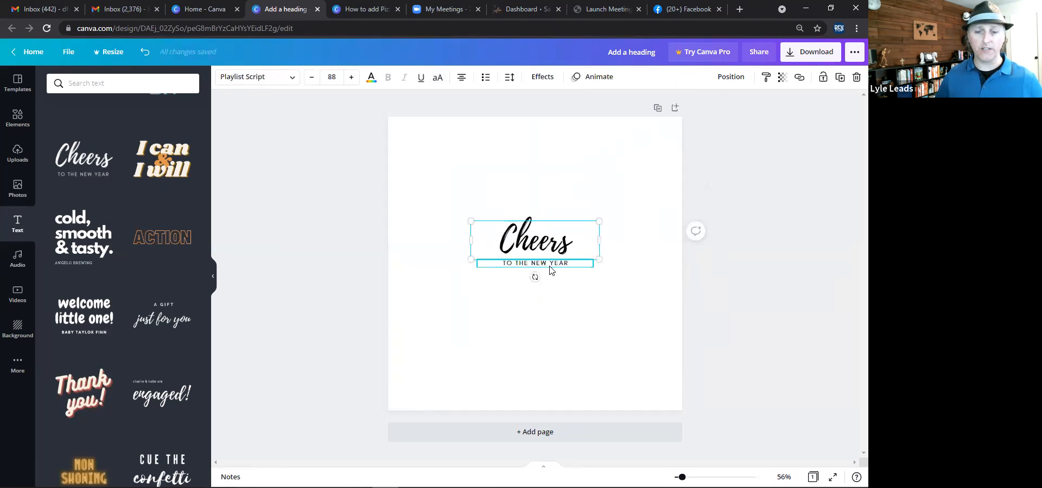
pyautogui.click(552, 265)
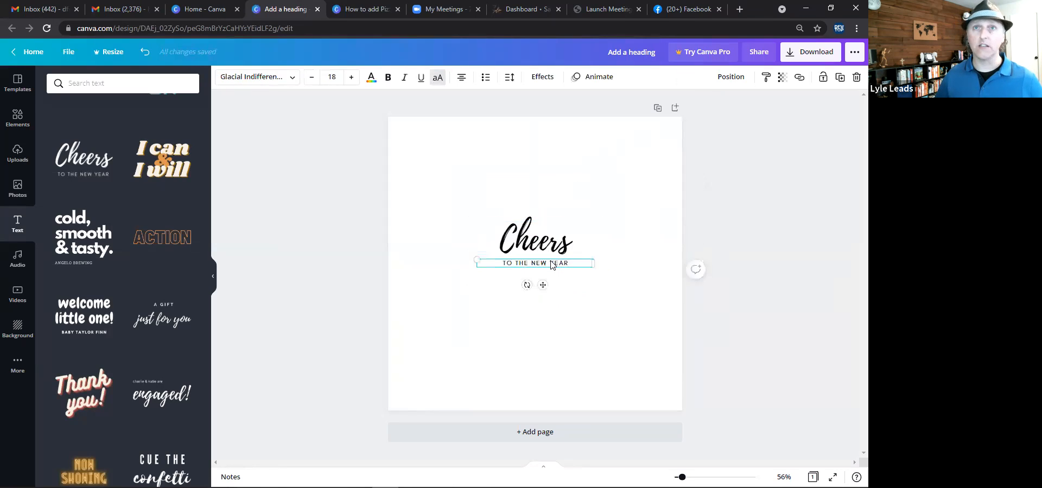
pyautogui.click(547, 250)
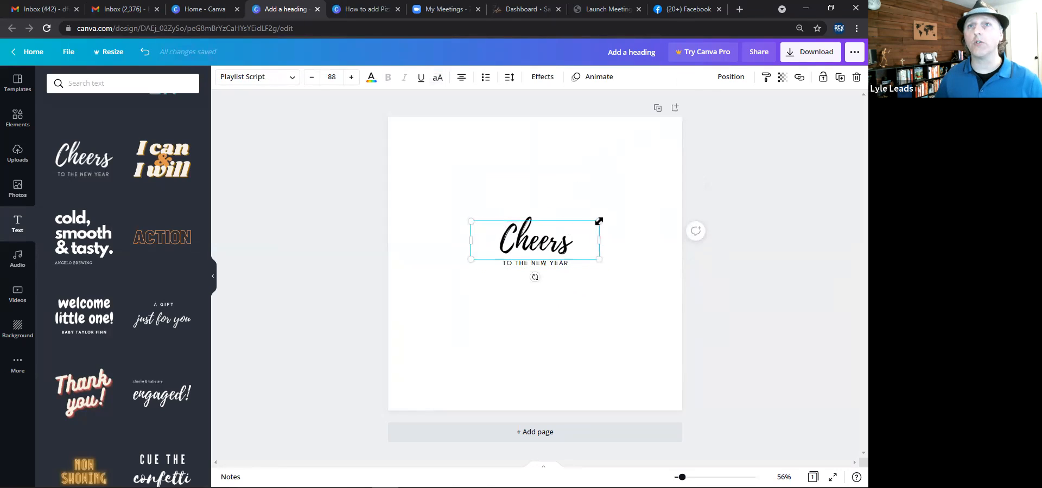
# Enlarge the Cheers script text and the subtitle, narrowing the subtitle so it wraps onto two lines.
pyautogui.moveTo(613, 207); pyautogui.dragTo(644, 154)
pyautogui.moveTo(472, 203); pyautogui.dragTo(408, 158)
pyautogui.click(515, 261)
pyautogui.moveTo(431, 237); pyautogui.dragTo(374, 200)
pyautogui.moveTo(456, 266); pyautogui.dragTo(506, 275)
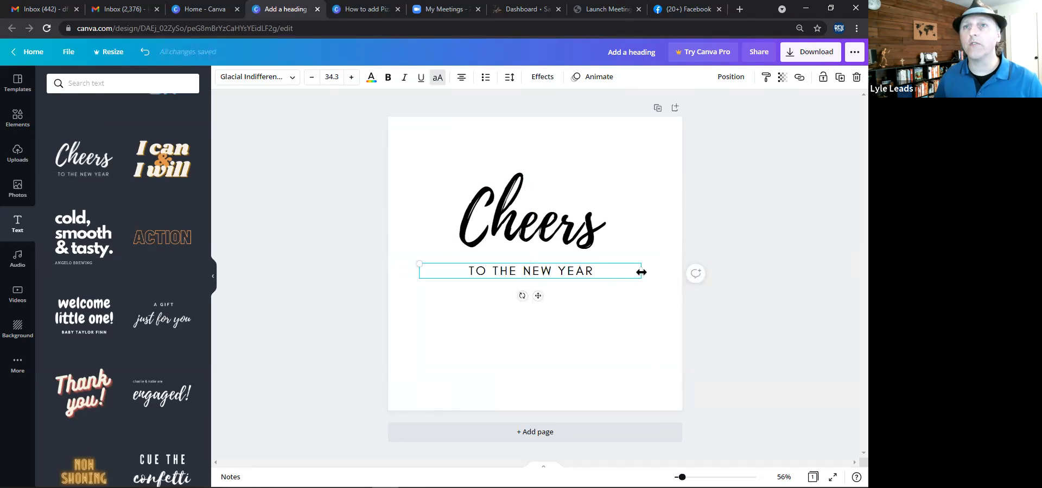
pyautogui.moveTo(631, 272); pyautogui.dragTo(529, 296)
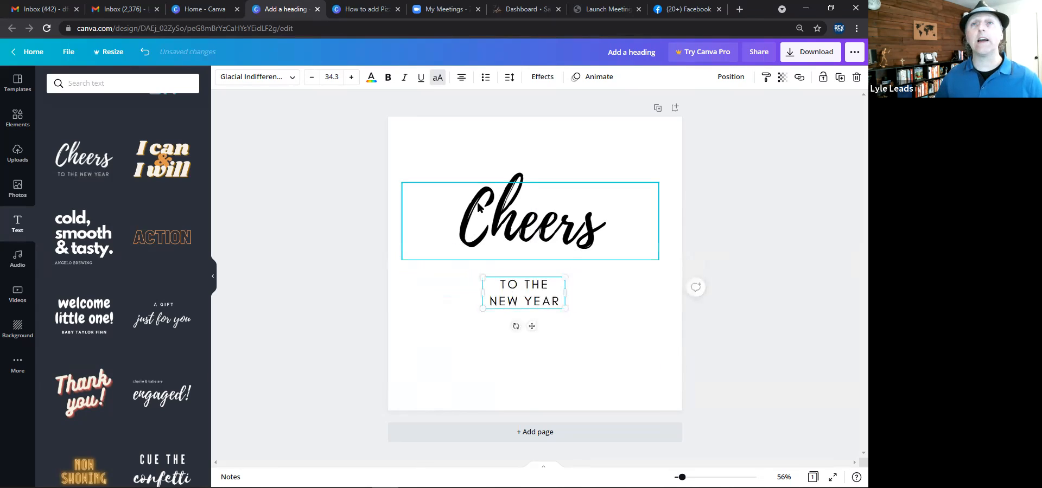
# Replace the script text with Did you know?
pyautogui.click(507, 214)
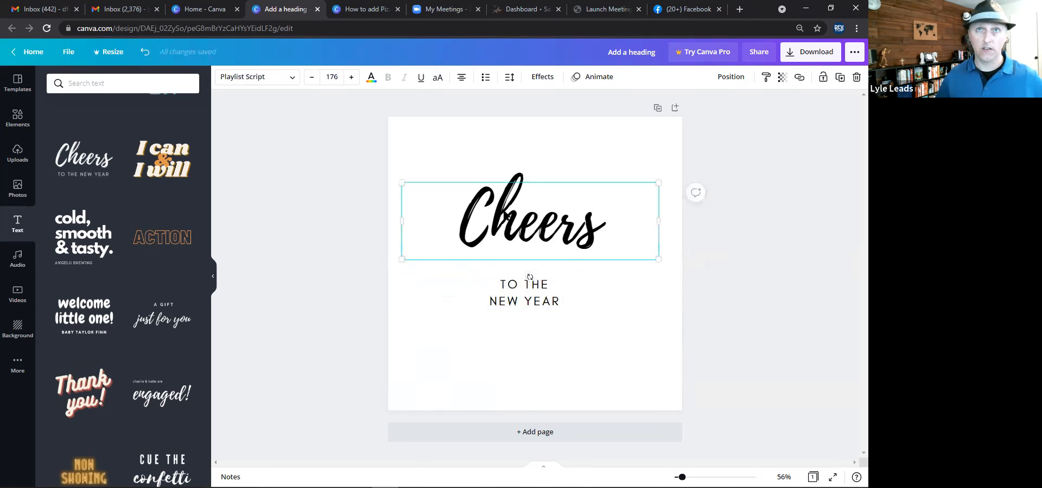
pyautogui.doubleClick(504, 211)
pyautogui.write('Did yu')
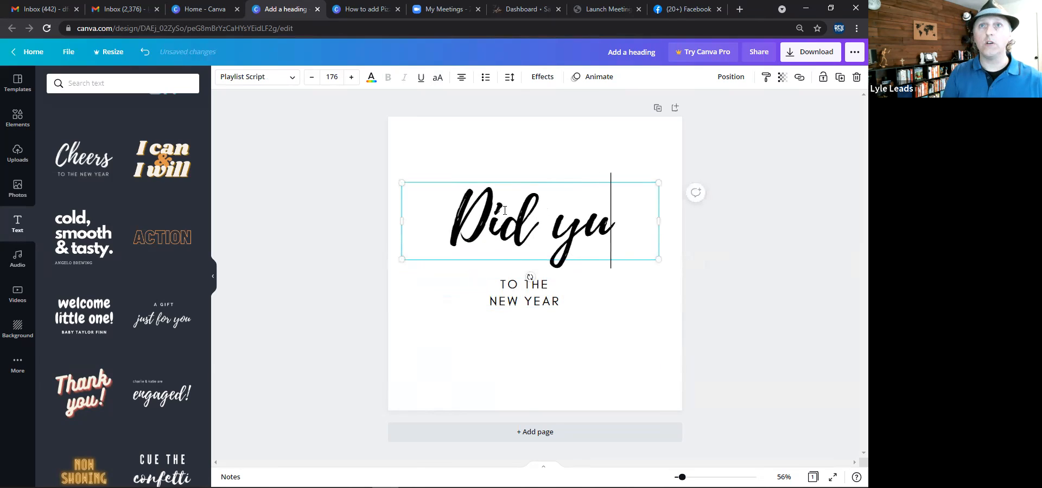
pyautogui.press('BackSpace')
pyautogui.write('ou know?')
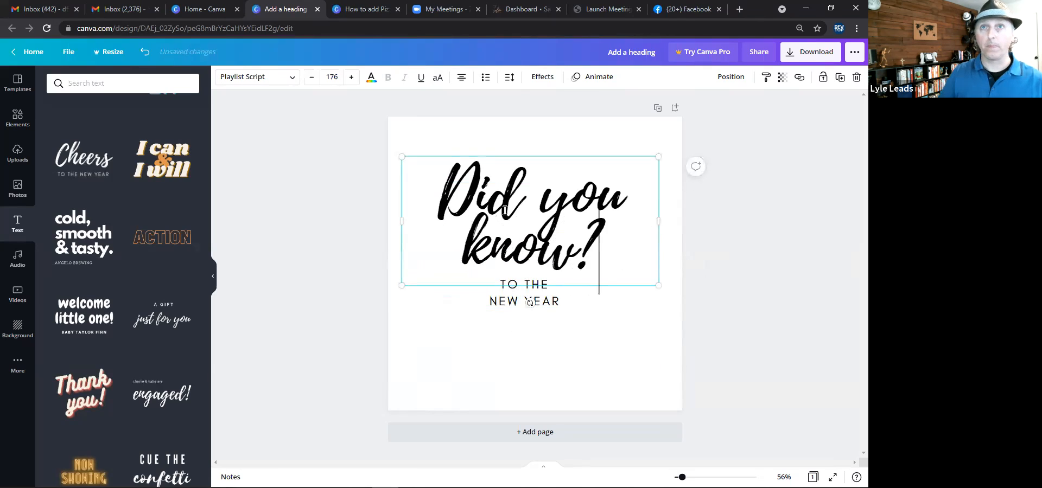
# Shrink the script text to size 129 and replace its wording with This or That.
pyautogui.moveTo(658, 285); pyautogui.dragTo(597, 237)
pyautogui.moveTo(590, 207); pyautogui.dragTo(408, 215)
pyautogui.click(646, 199)
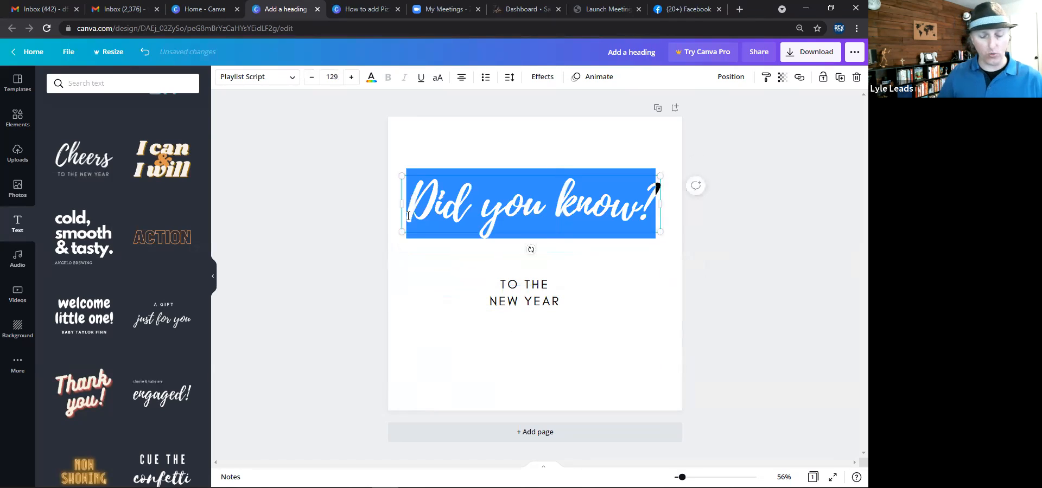
pyautogui.write('This or Than')
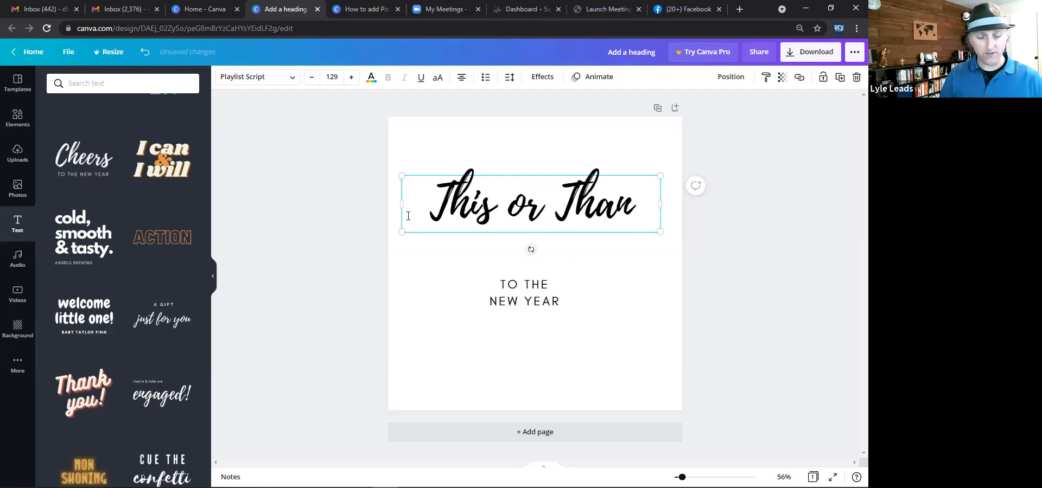
pyautogui.press('BackSpace')
pyautogui.write('t')
# Move the heading to the page top, bring the subtitle up and change it to ROUND FACE HAIRSTYLES.
pyautogui.moveTo(543, 217); pyautogui.dragTo(551, 175)
pyautogui.moveTo(527, 286); pyautogui.dragTo(524, 216)
pyautogui.doubleClick(524, 217)
pyautogui.moveTo(614, 214); pyautogui.dragTo(634, 211)
pyautogui.write('ROU')
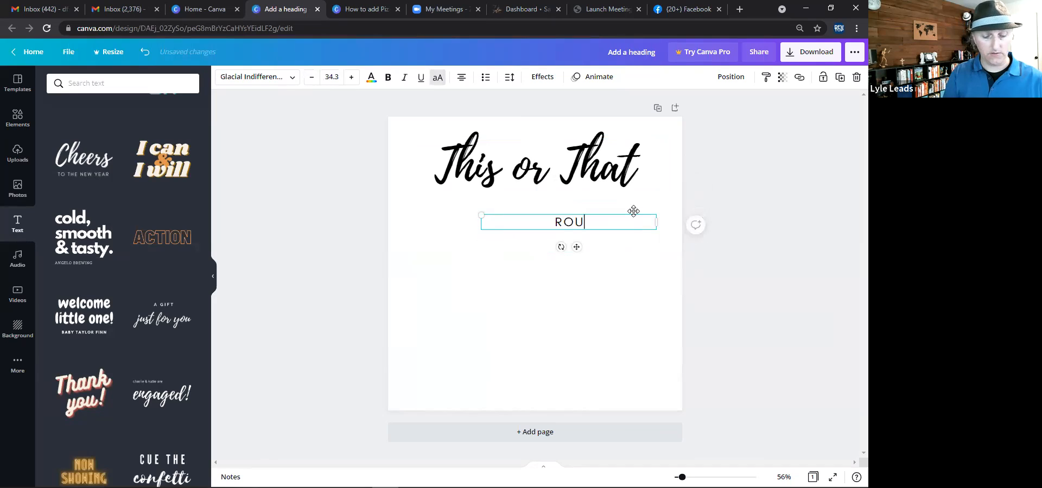
pyautogui.write('ND FACE ')
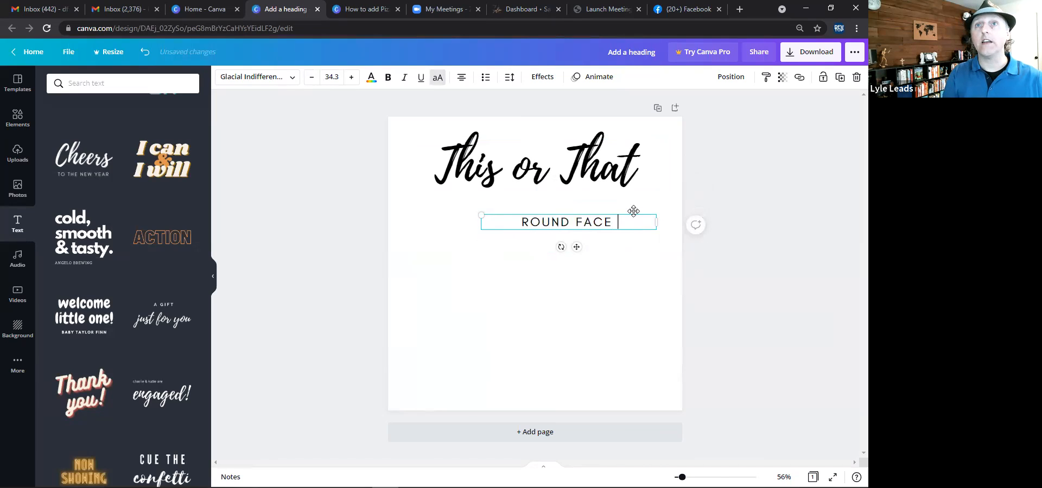
pyautogui.write('HAIRSTYLES')
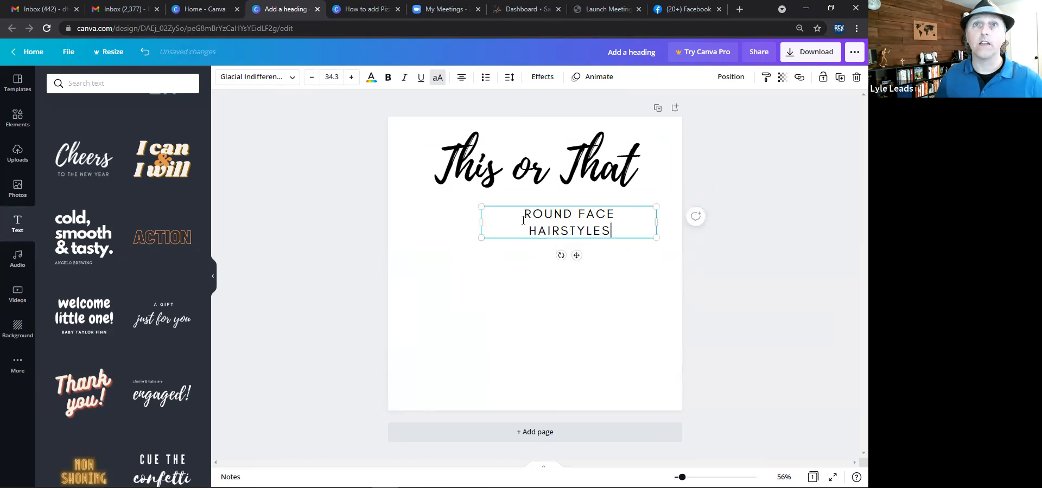
# Widen the subtitle onto one line and place it just below the heading.
pyautogui.moveTo(469, 222); pyautogui.dragTo(458, 221)
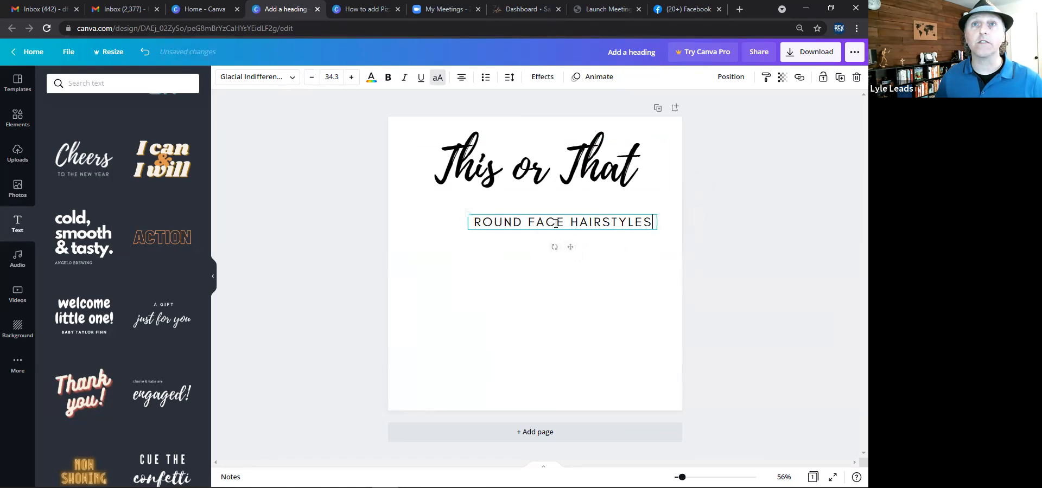
pyautogui.moveTo(541, 208)
pyautogui.mouseDown()
pyautogui.moveTo(527, 202)
pyautogui.moveTo(533, 211)
pyautogui.mouseUp()
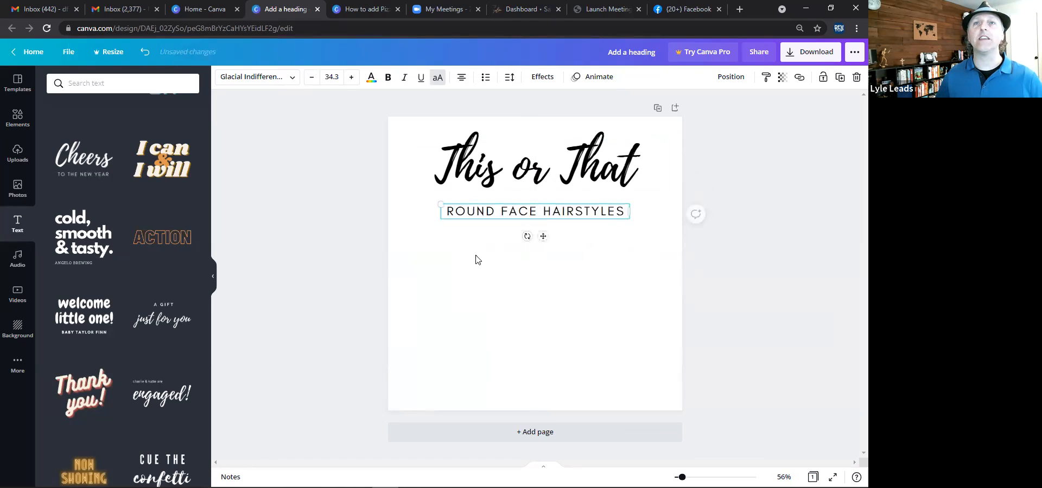
pyautogui.click(441, 238)
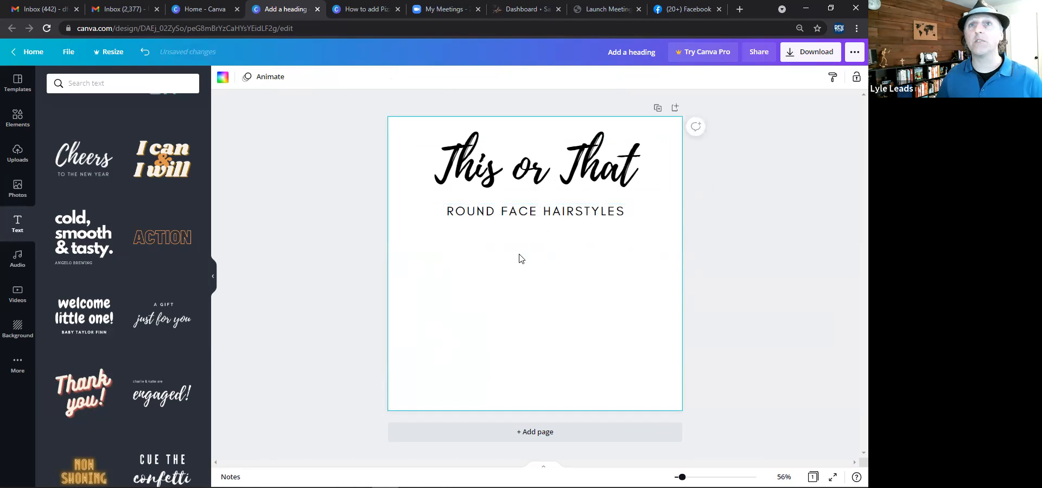
# Color the This or That heading pink.
pyautogui.click(562, 177)
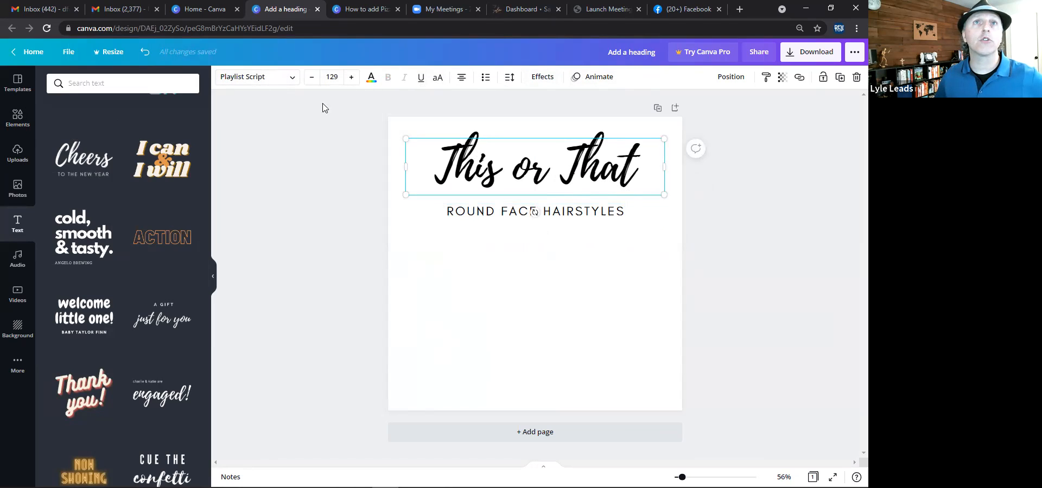
pyautogui.click(371, 83)
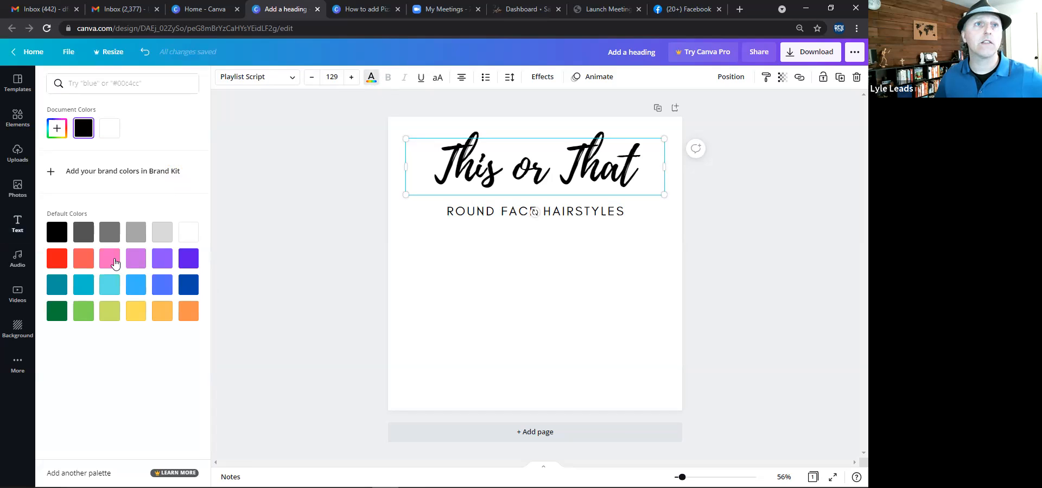
pyautogui.click(114, 263)
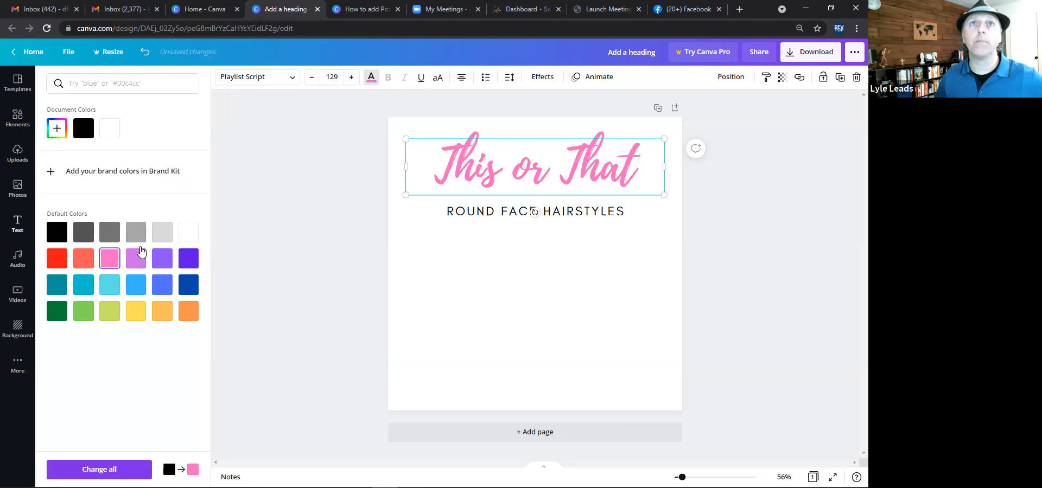
# Color the ROUND FACE HAIRSTYLES subtitle Magenta #cb6ce6.
pyautogui.click(495, 215)
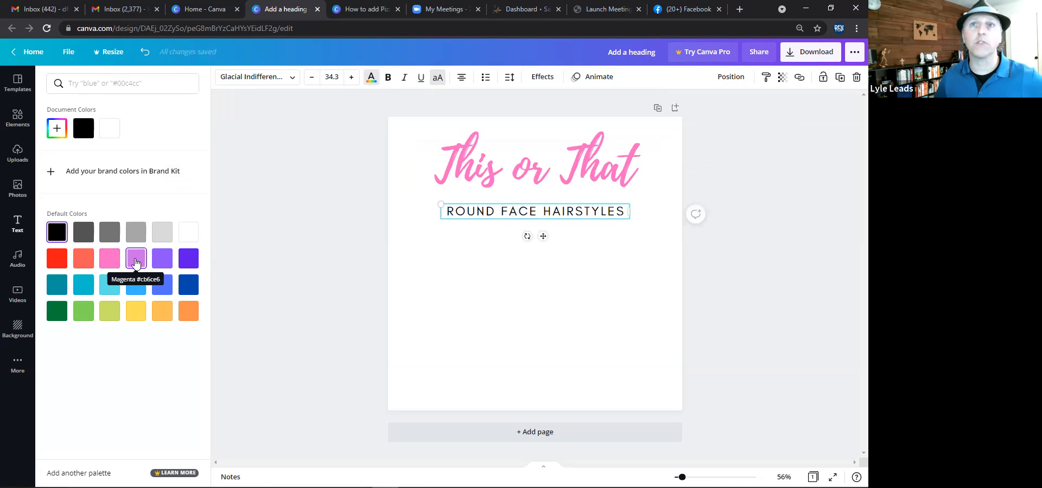
pyautogui.click(136, 263)
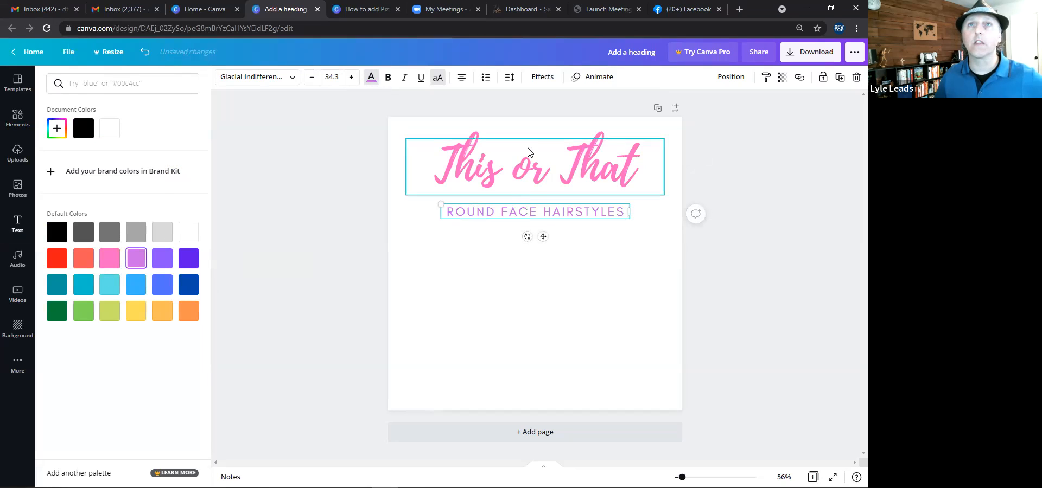
pyautogui.click(549, 126)
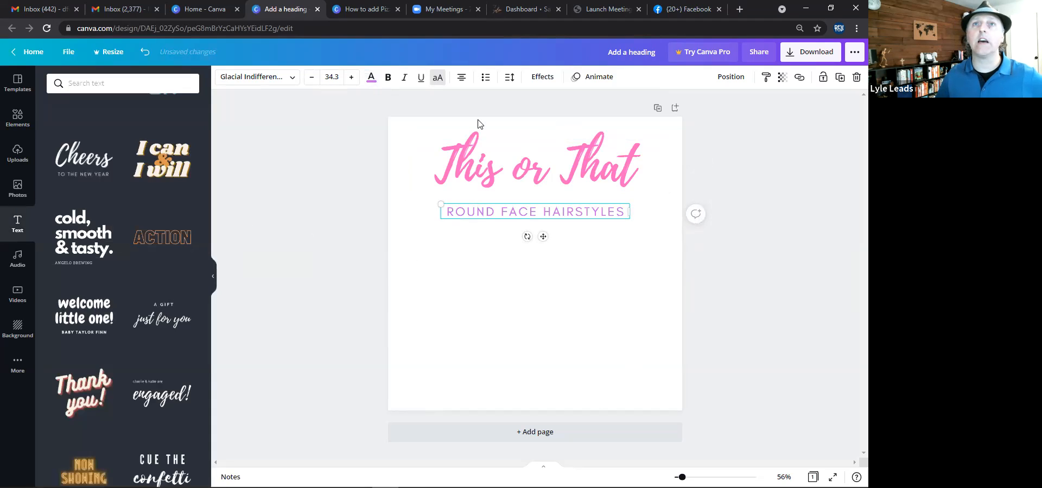
# Switch the subtitle out of all caps and reduce its letter spacing to 109.
pyautogui.click(437, 79)
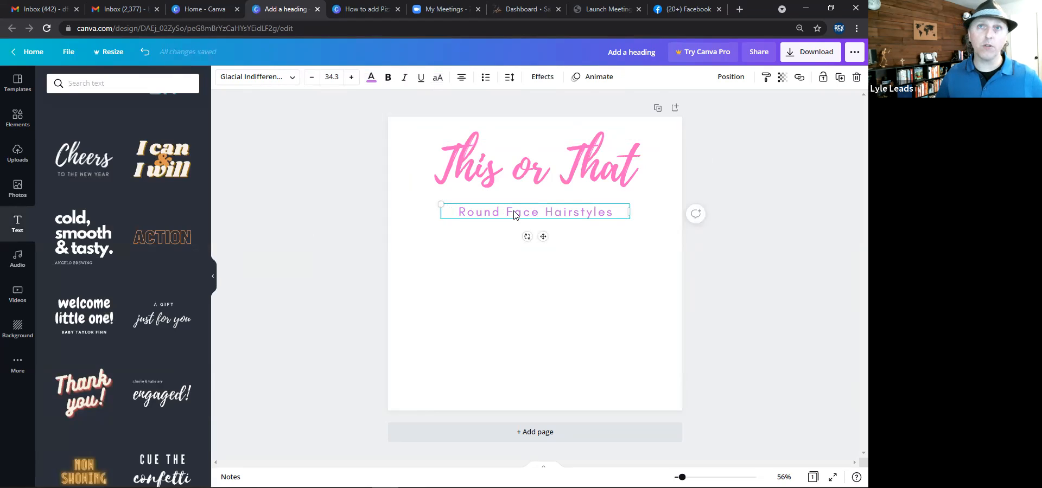
pyautogui.click(510, 77)
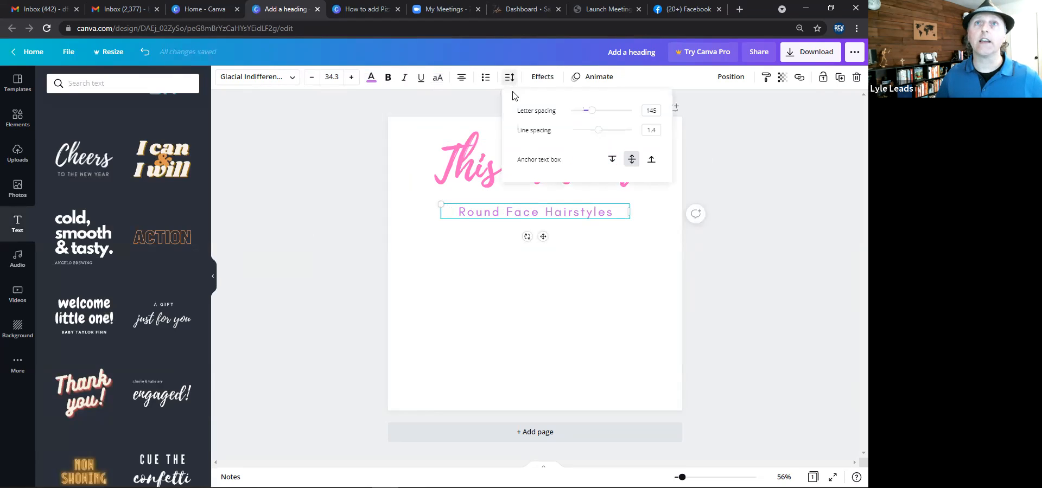
pyautogui.moveTo(598, 132)
pyautogui.mouseDown()
pyautogui.moveTo(588, 132)
pyautogui.moveTo(610, 112)
pyautogui.moveTo(584, 111)
pyautogui.moveTo(591, 116)
pyautogui.mouseUp()
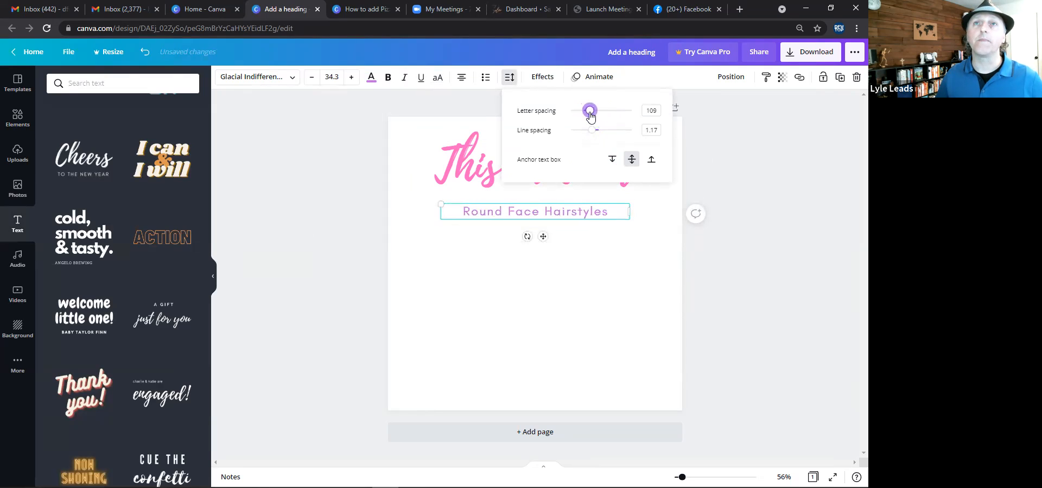
pyautogui.click(368, 159)
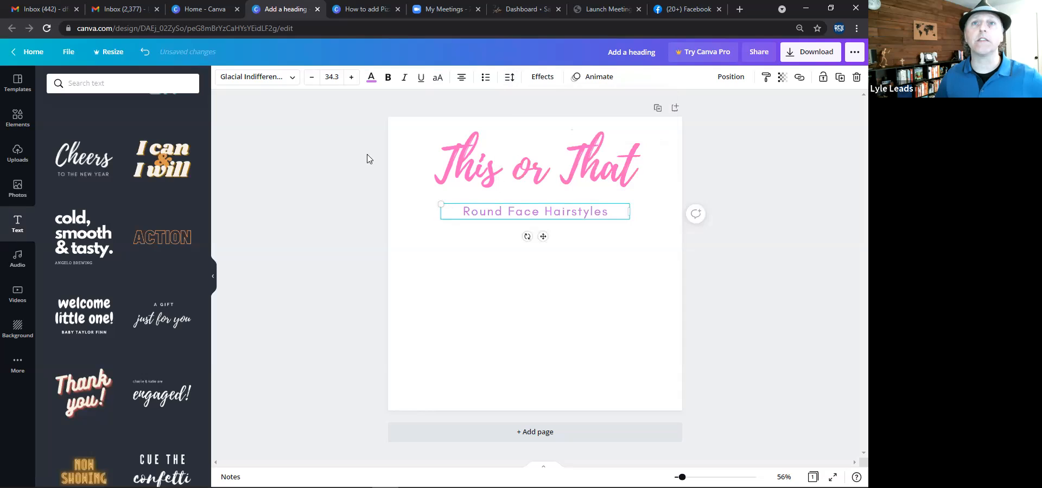
# Apply the Shadow text effect to the This or That heading.
pyautogui.click(520, 161)
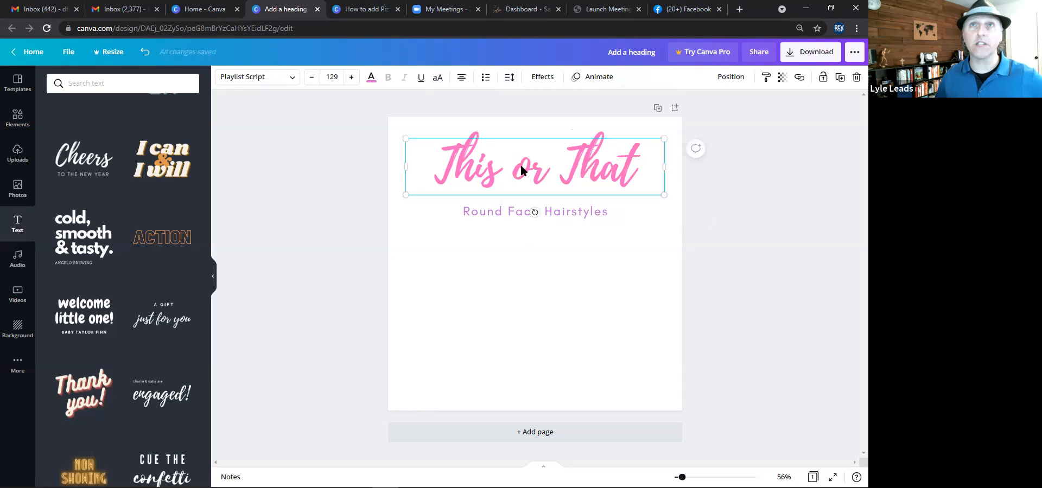
pyautogui.click(542, 76)
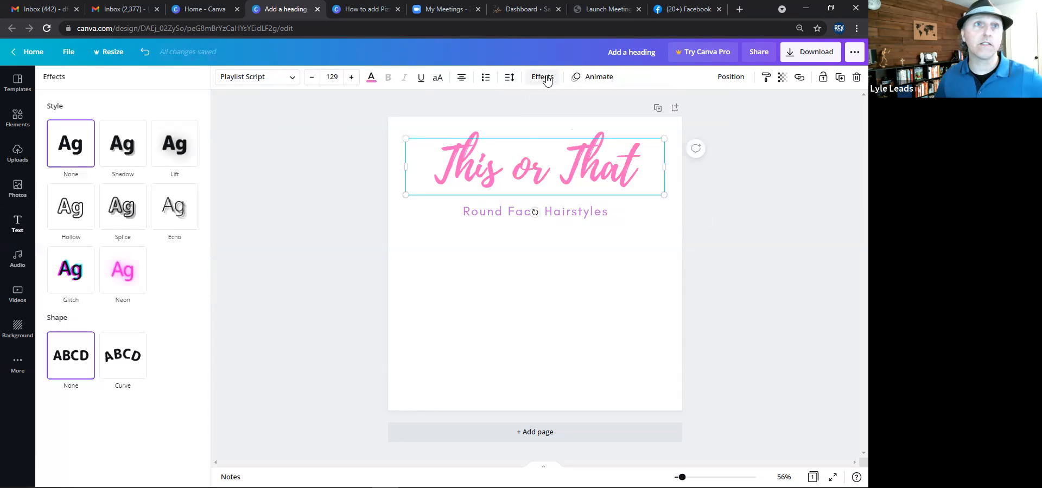
pyautogui.click(130, 150)
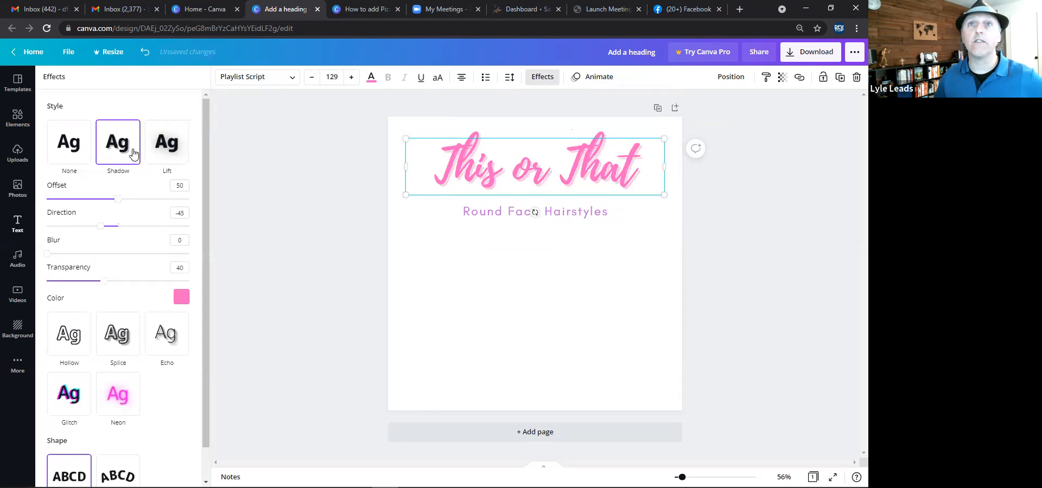
pyautogui.click(296, 188)
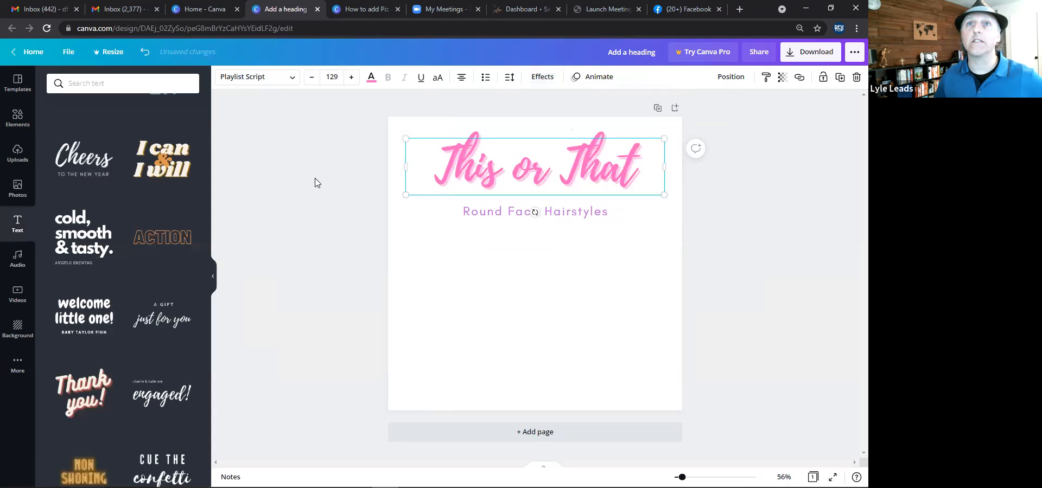
pyautogui.click(315, 179)
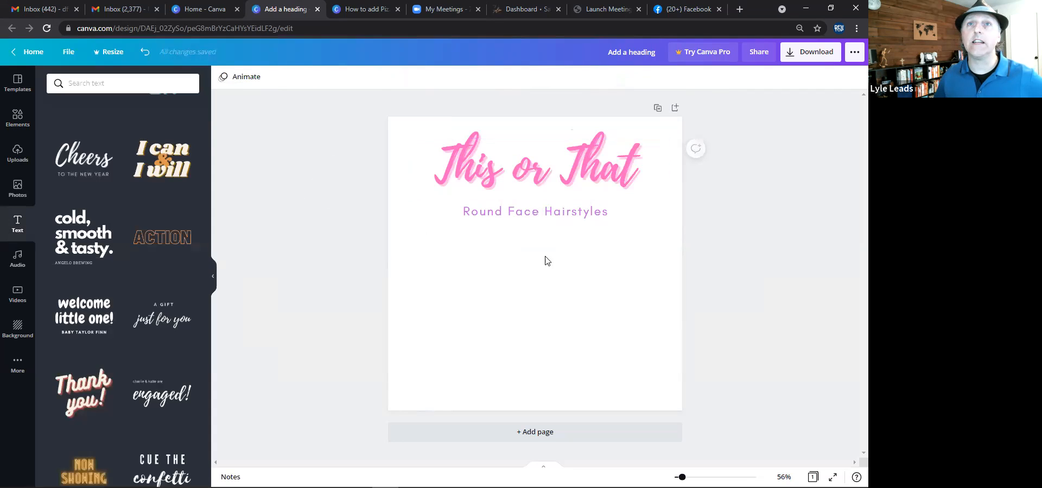
pyautogui.click(549, 173)
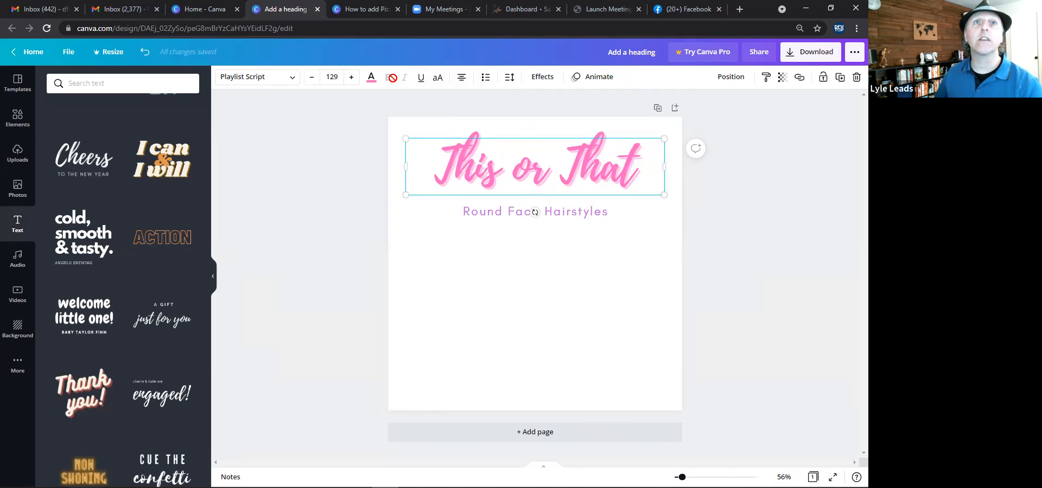
pyautogui.click(510, 214)
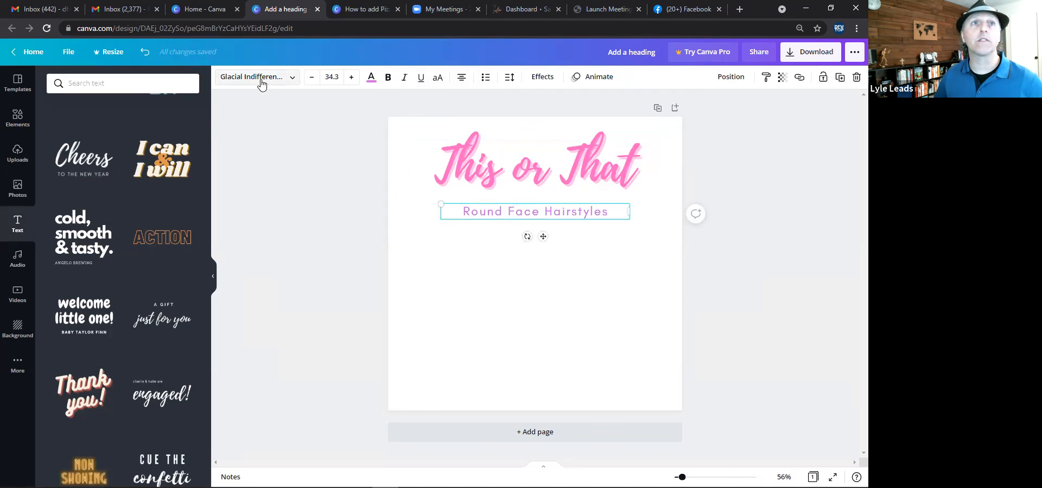
pyautogui.click(291, 79)
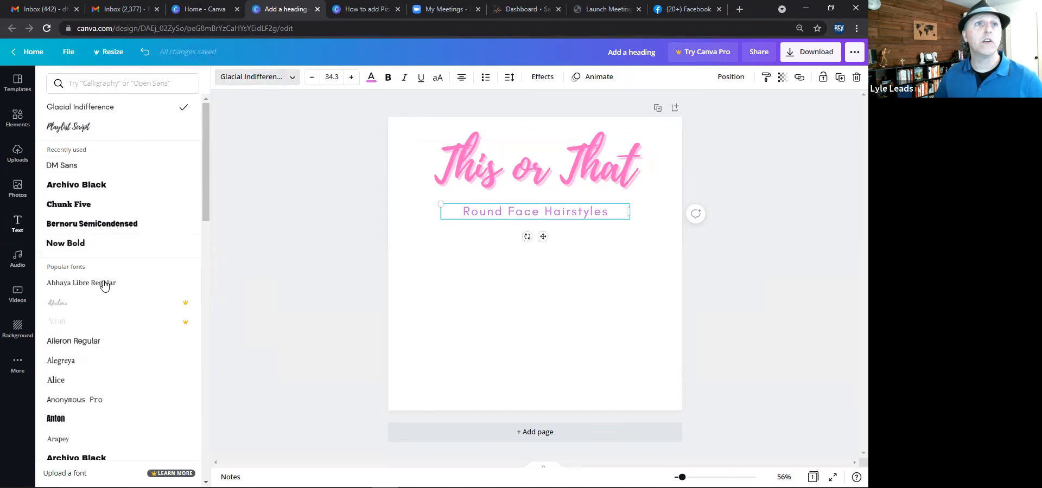
pyautogui.click(112, 81)
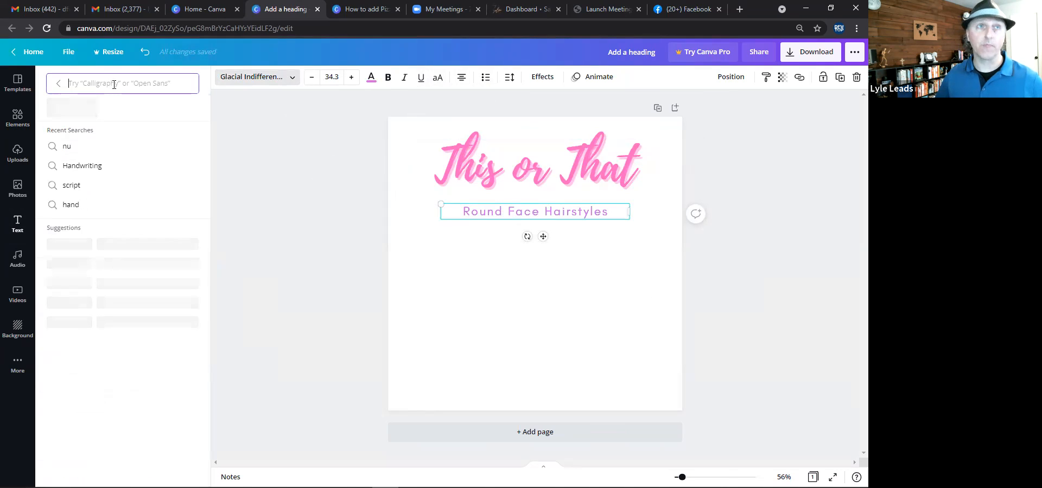
pyautogui.write('s')
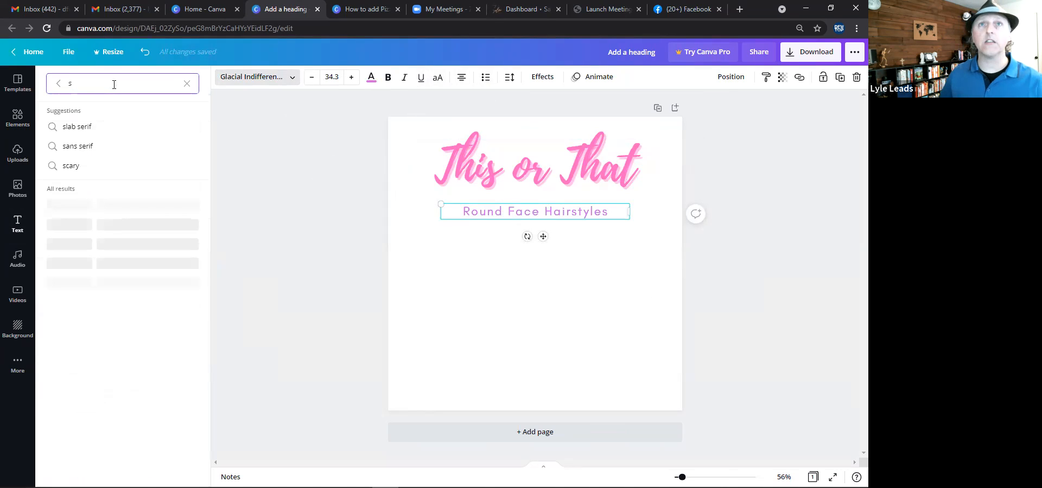
pyautogui.click(464, 146)
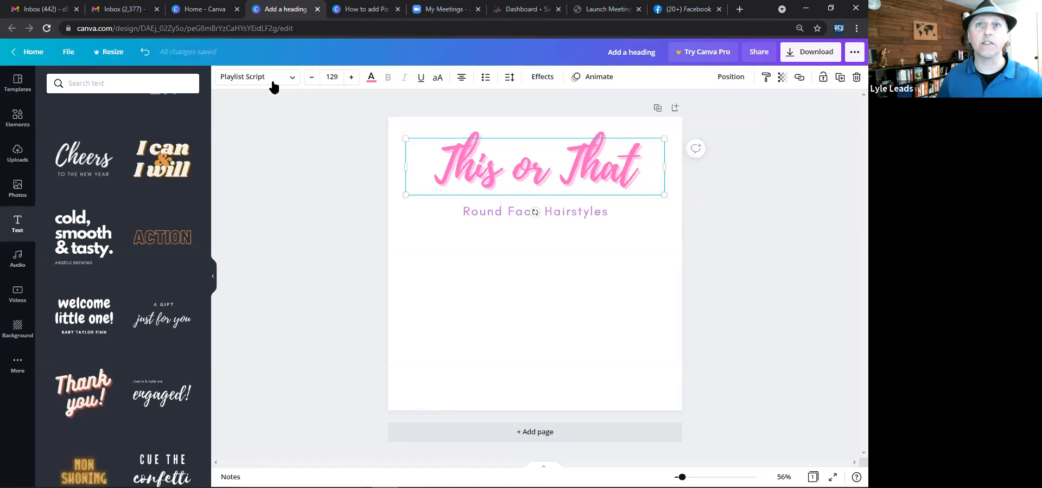
# Search fonts for script and change the heading's font to Euphoria Script.
pyautogui.click(117, 84)
pyautogui.write('script')
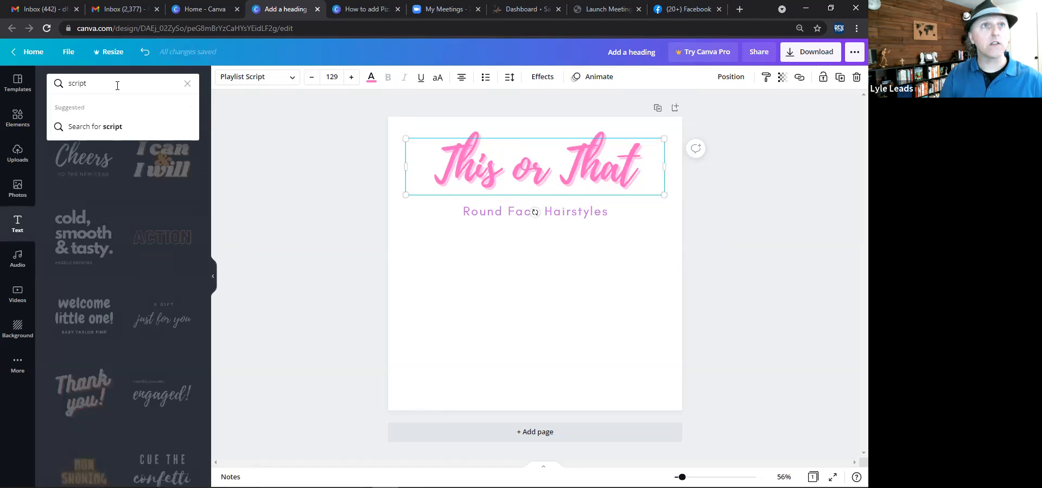
pyautogui.press('Return')
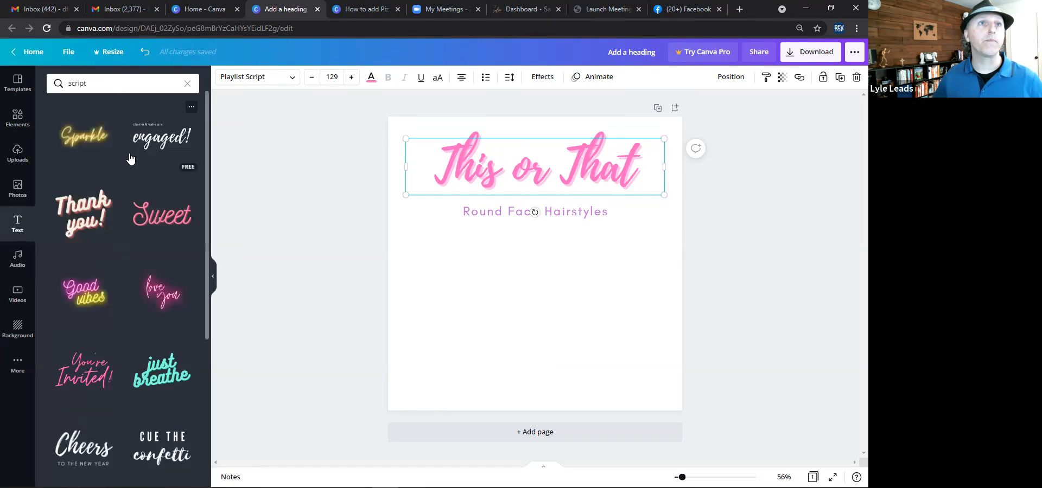
pyautogui.click(272, 78)
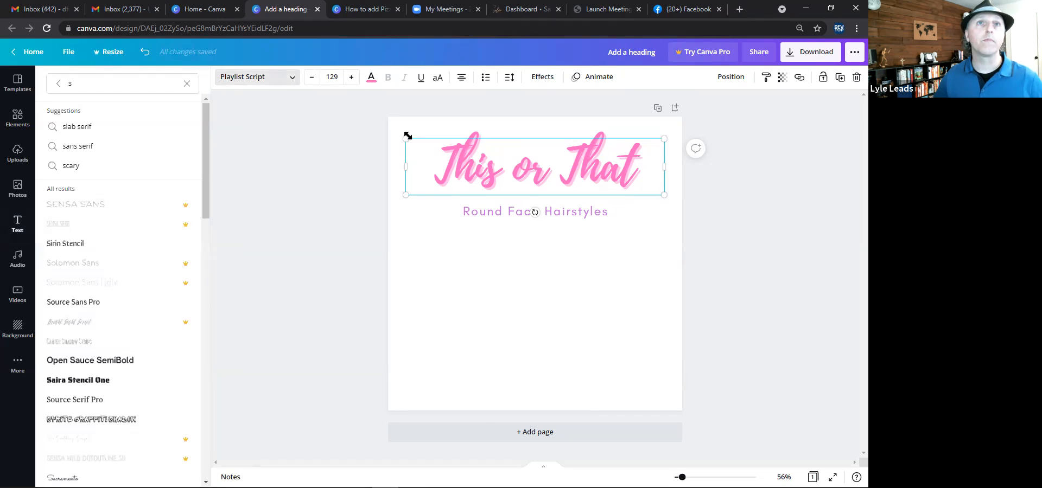
pyautogui.click(138, 83)
pyautogui.write('cr')
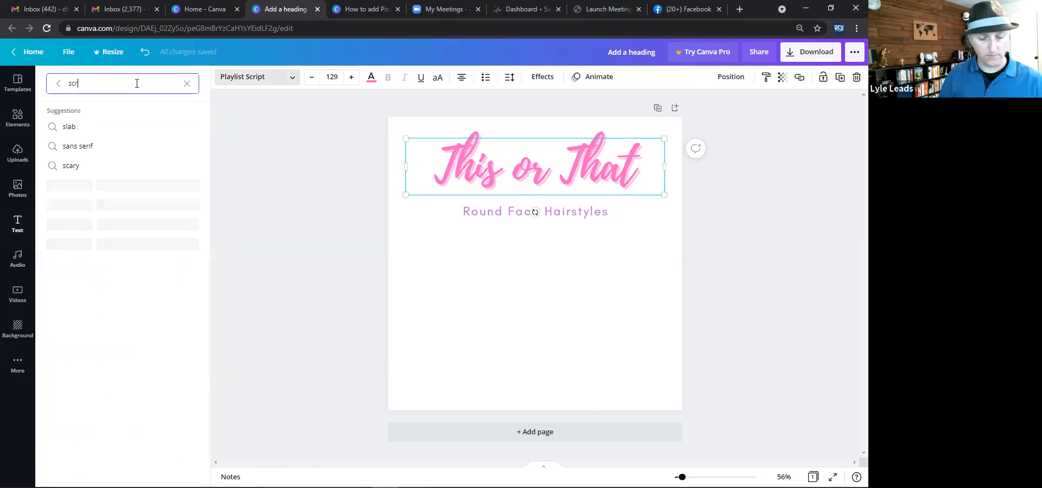
pyautogui.write('it')
pyautogui.press('BackSpace')
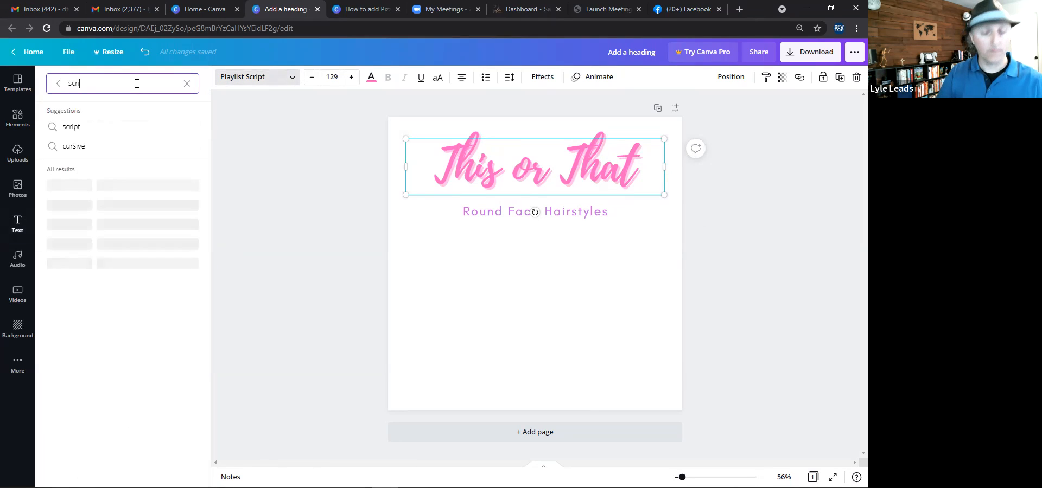
pyautogui.write('pt')
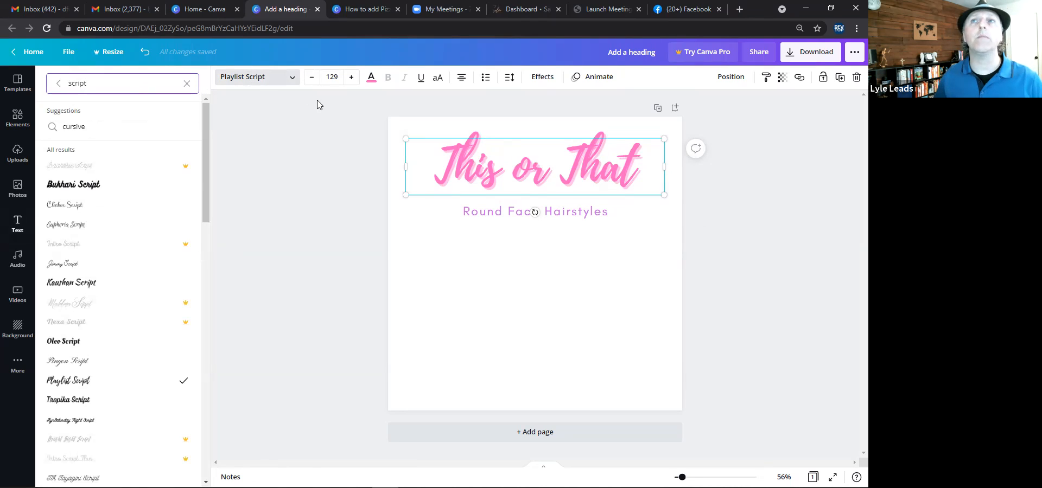
pyautogui.click(73, 210)
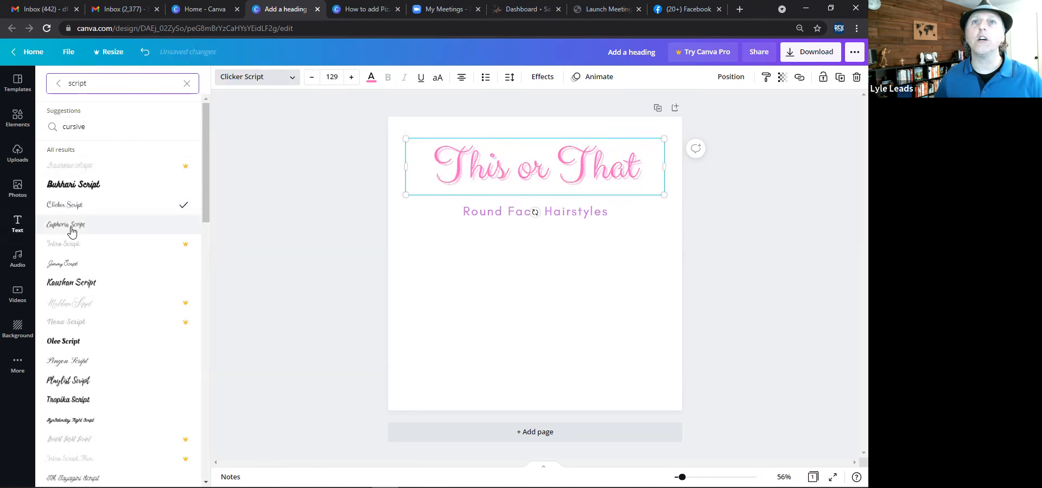
pyautogui.click(72, 232)
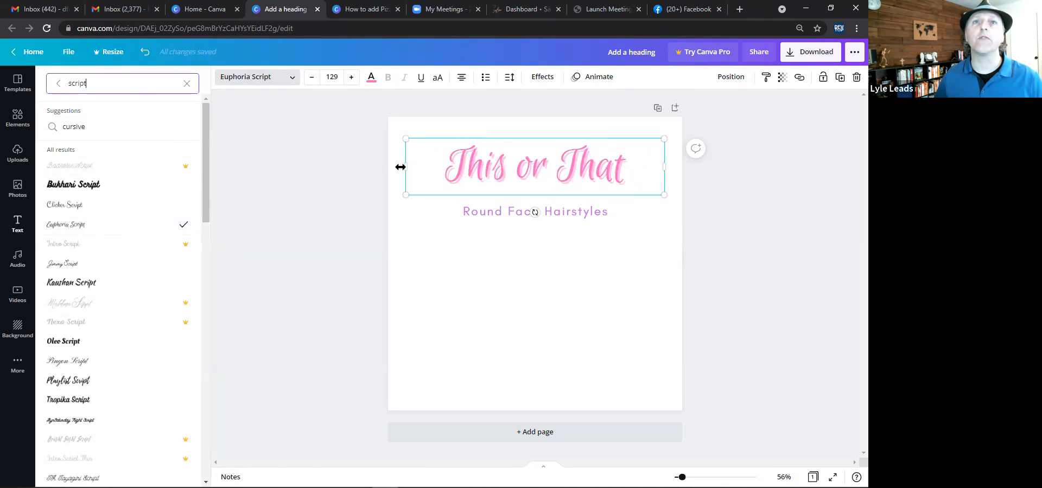
# Fit the heading's text box to the text, recenter it, and move the subtitle up just beneath it.
pyautogui.moveTo(404, 168); pyautogui.dragTo(457, 167)
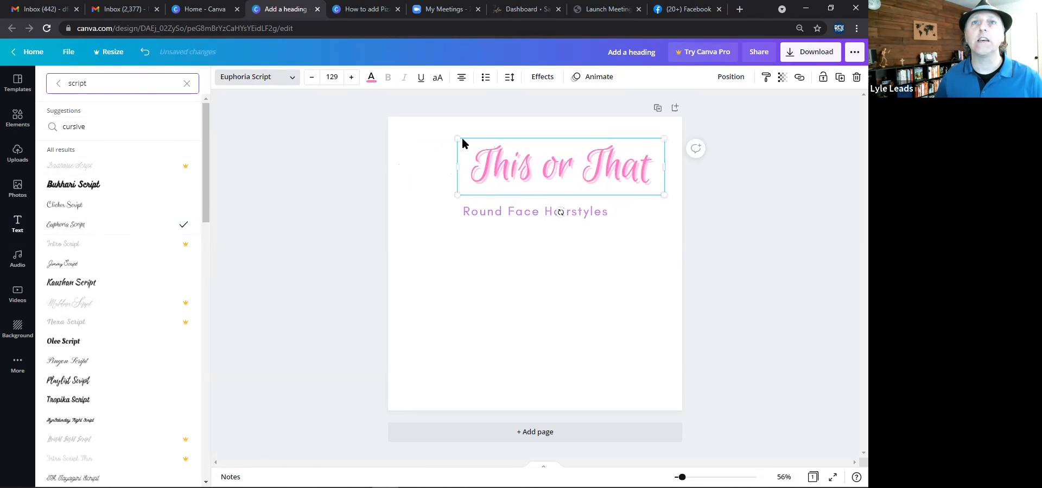
pyautogui.moveTo(438, 127); pyautogui.dragTo(409, 129)
pyautogui.moveTo(523, 216); pyautogui.dragTo(529, 196)
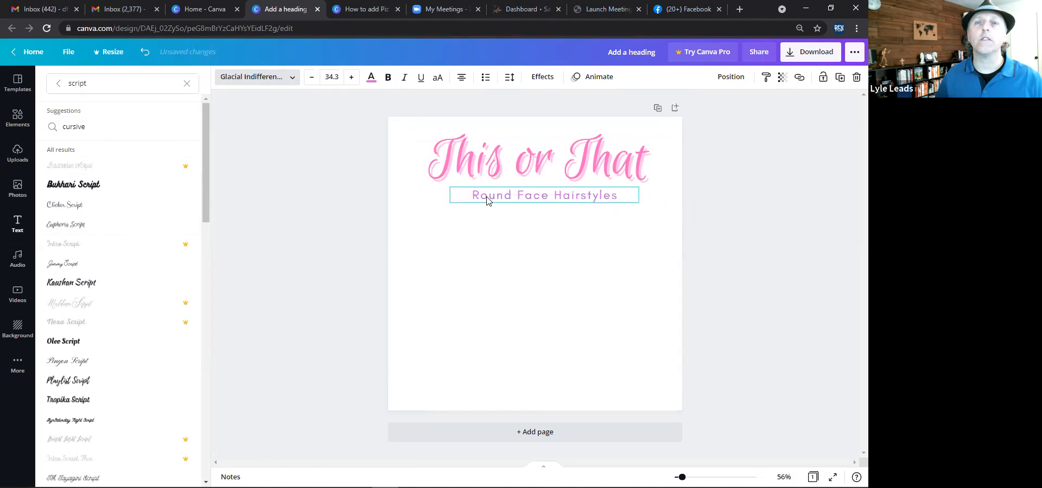
pyautogui.click(348, 215)
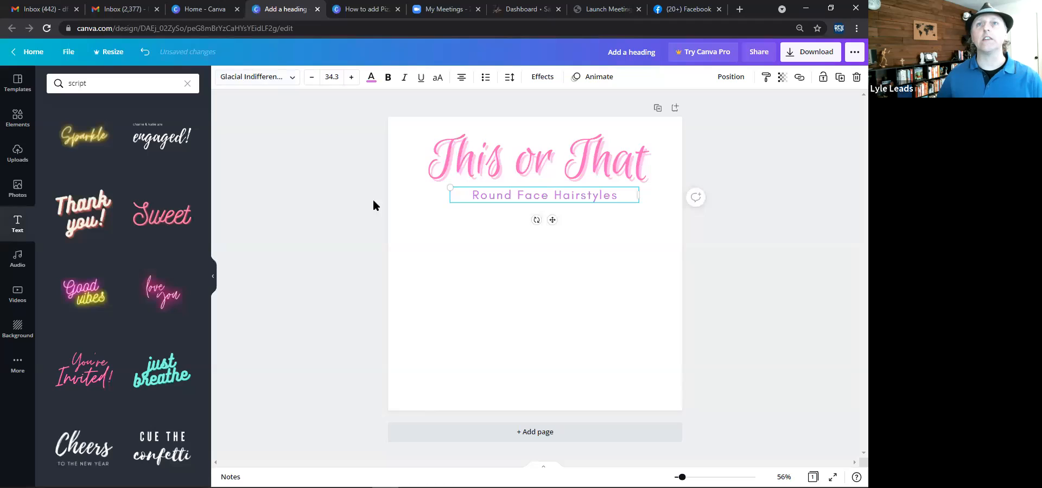
pyautogui.click(323, 207)
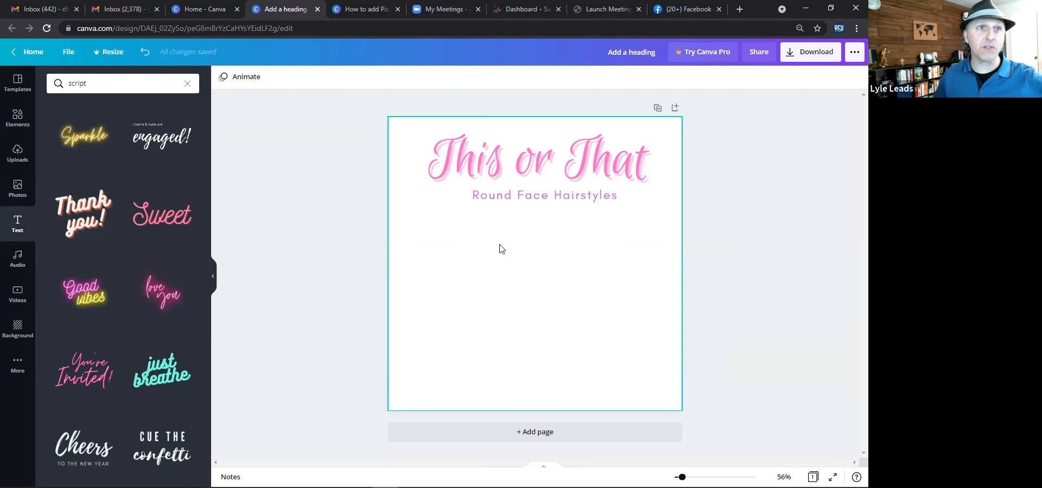
# Add a two-column photo grid from Elements filling the whole page.
pyautogui.click(16, 115)
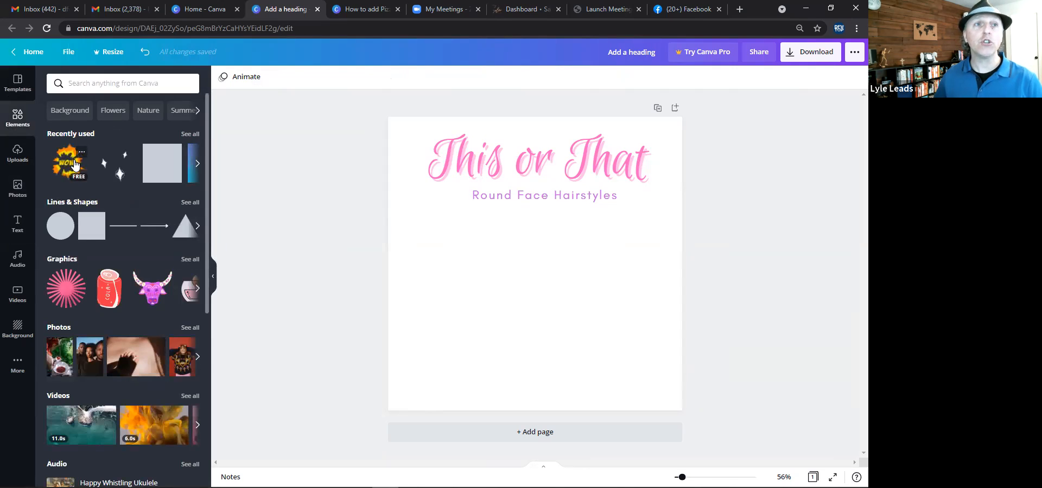
pyautogui.scroll(-6, 95, 340)
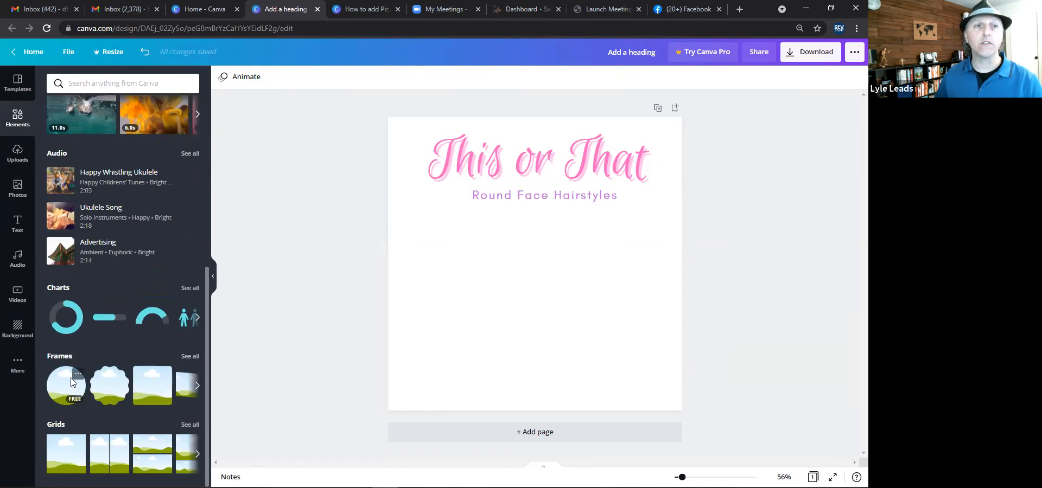
pyautogui.click(108, 455)
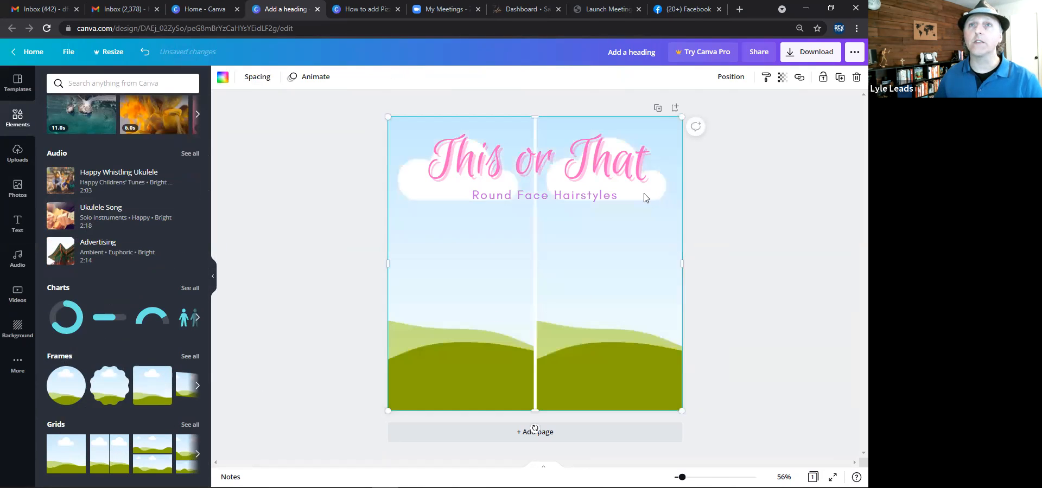
pyautogui.click(349, 248)
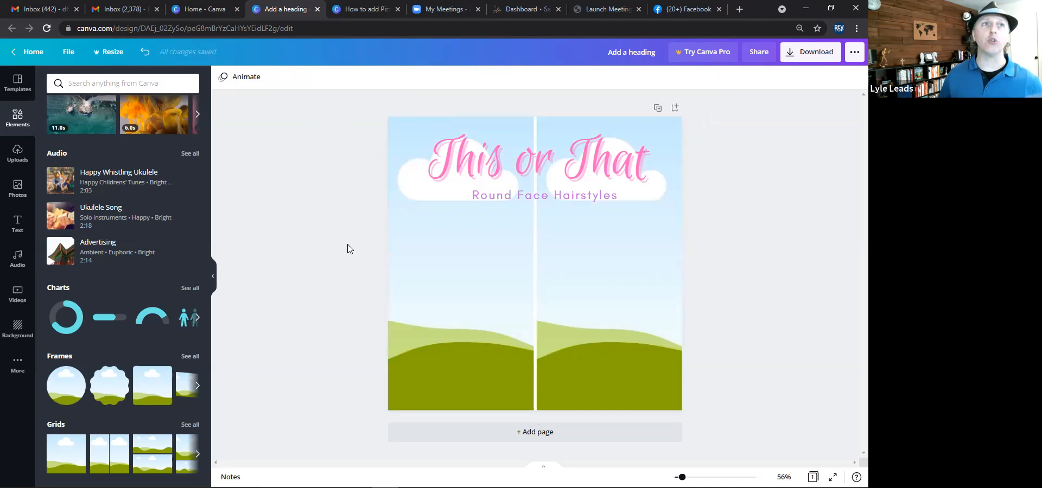
# Search the photo library for hairstyle.
pyautogui.click(19, 188)
pyautogui.click(117, 81)
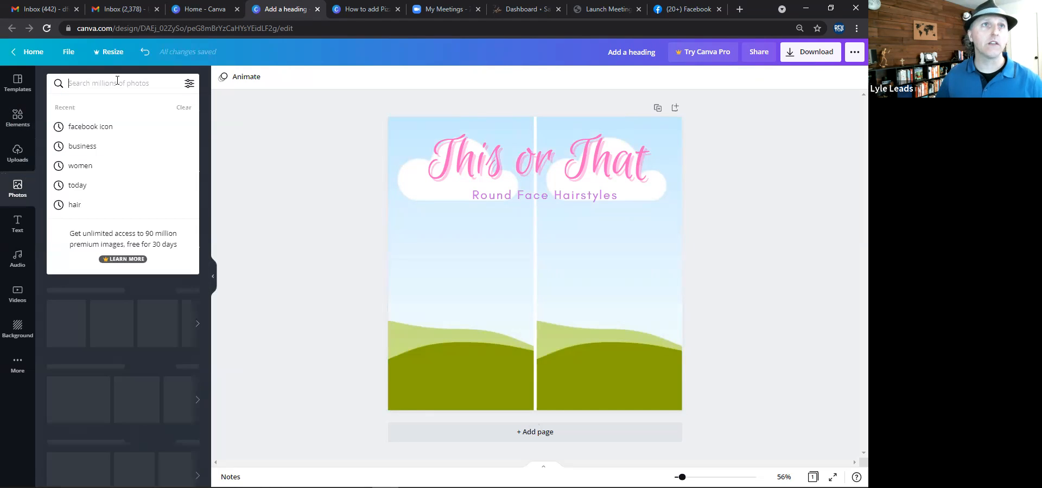
pyautogui.write('hi')
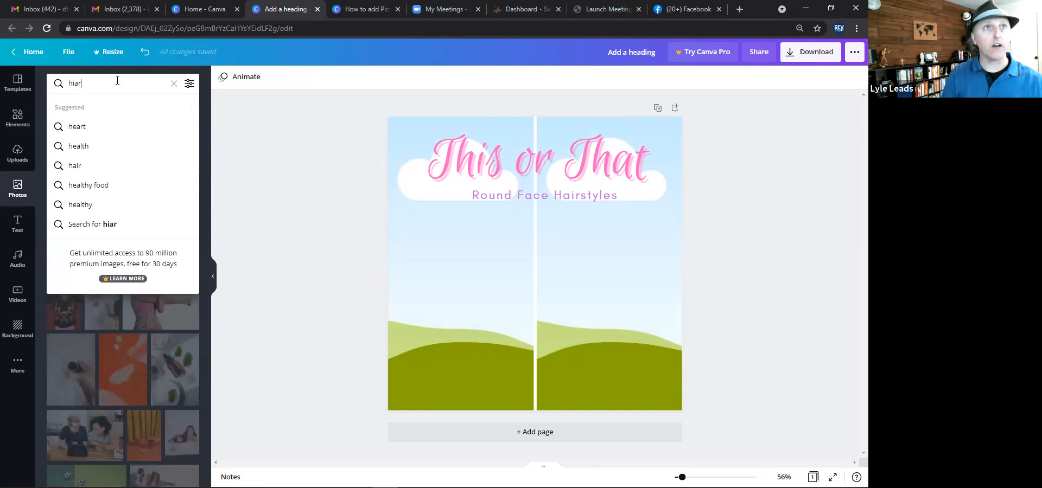
pyautogui.press('BackSpace')
pyautogui.write('airstyle')
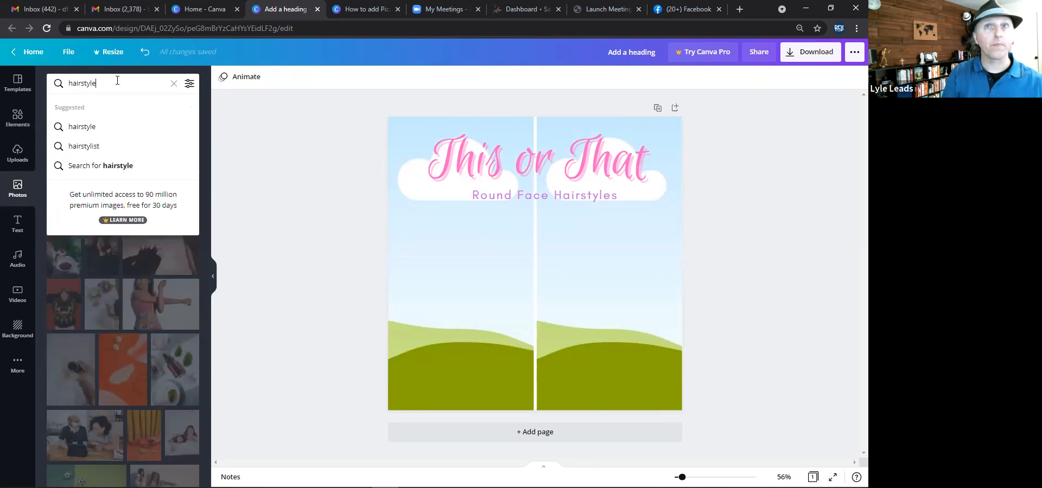
pyautogui.press('Return')
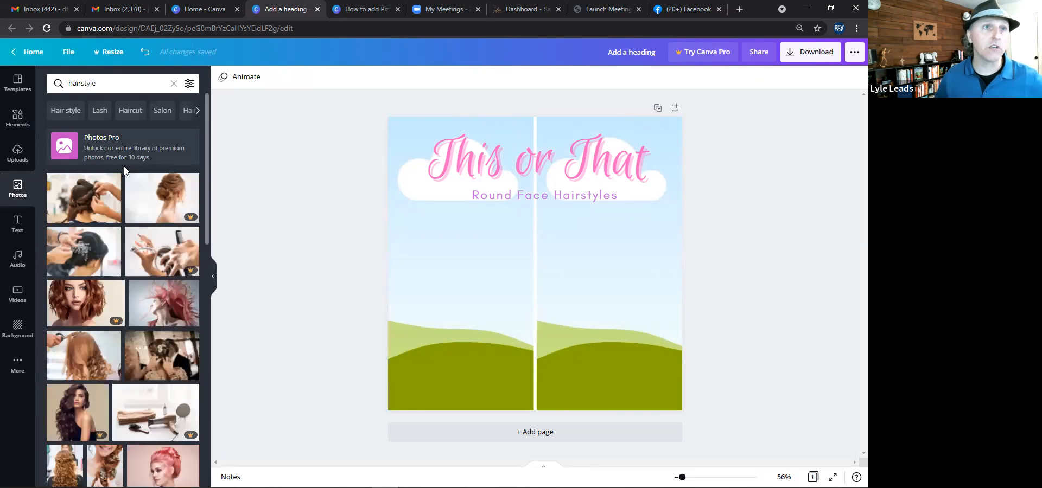
# Fill the left grid cell with the portrait of a woman with a red top bun from the hairstyle photo results.
pyautogui.scroll(-2, 139, 253)
pyautogui.scroll(-5, 139, 253)
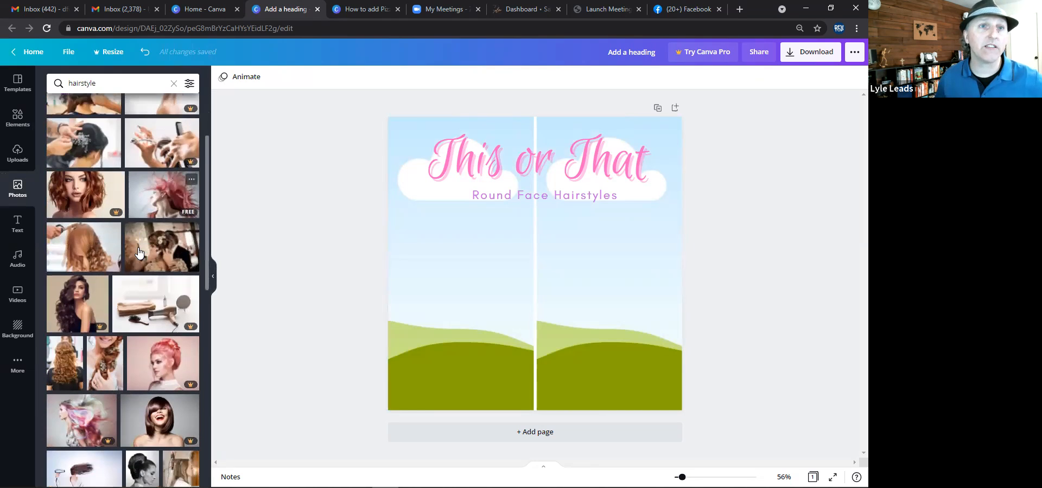
pyautogui.scroll(-4, 139, 252)
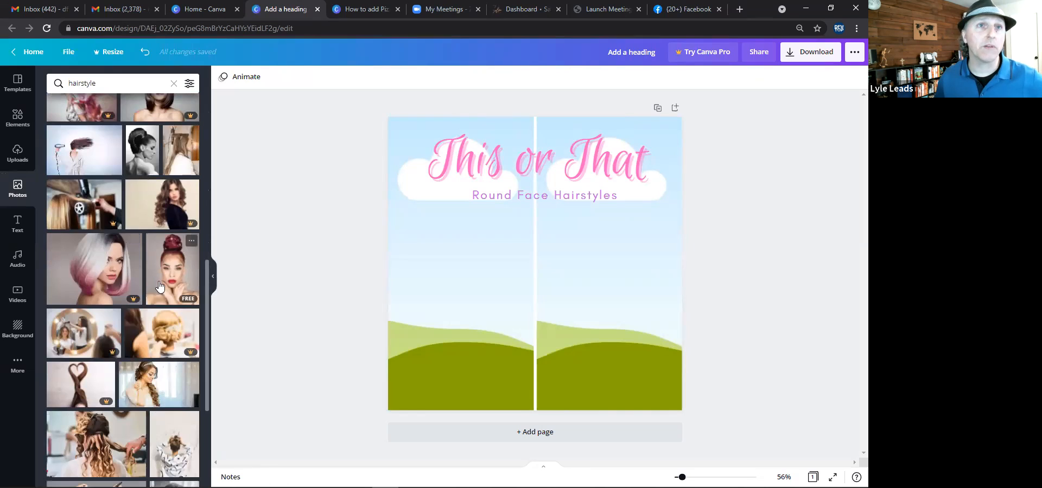
pyautogui.moveTo(163, 280); pyautogui.dragTo(408, 272)
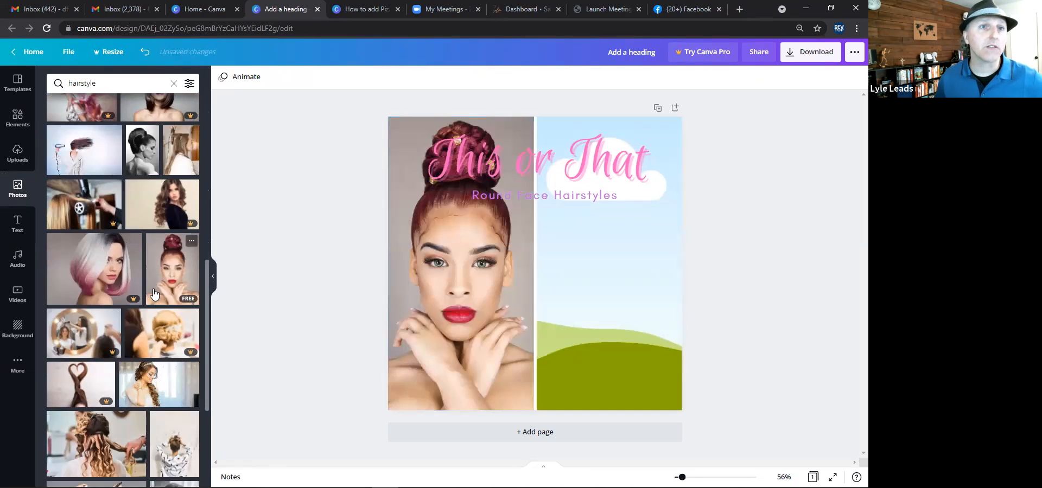
# Scroll through more of the hairstyle photo results.
pyautogui.scroll(-4, 161, 297)
pyautogui.scroll(-2, 161, 297)
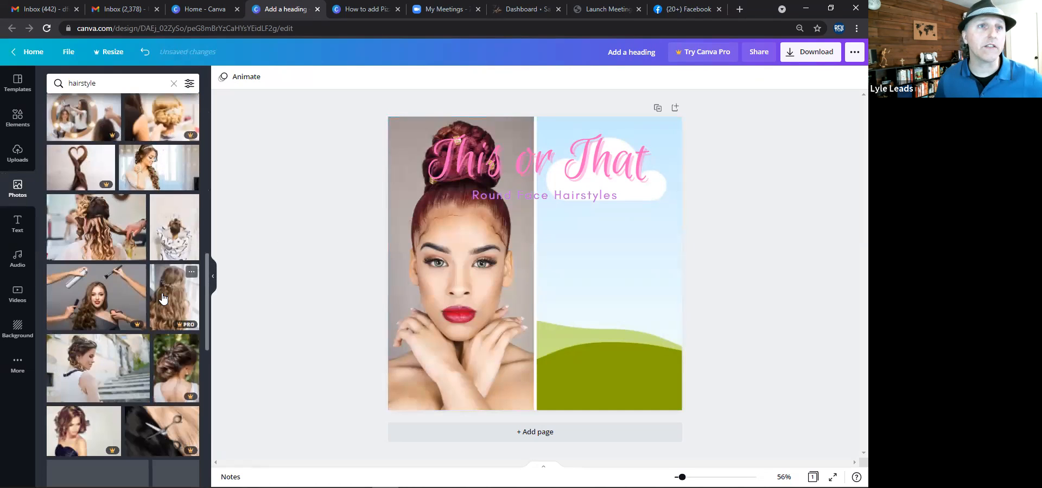
pyautogui.scroll(-3, 157, 304)
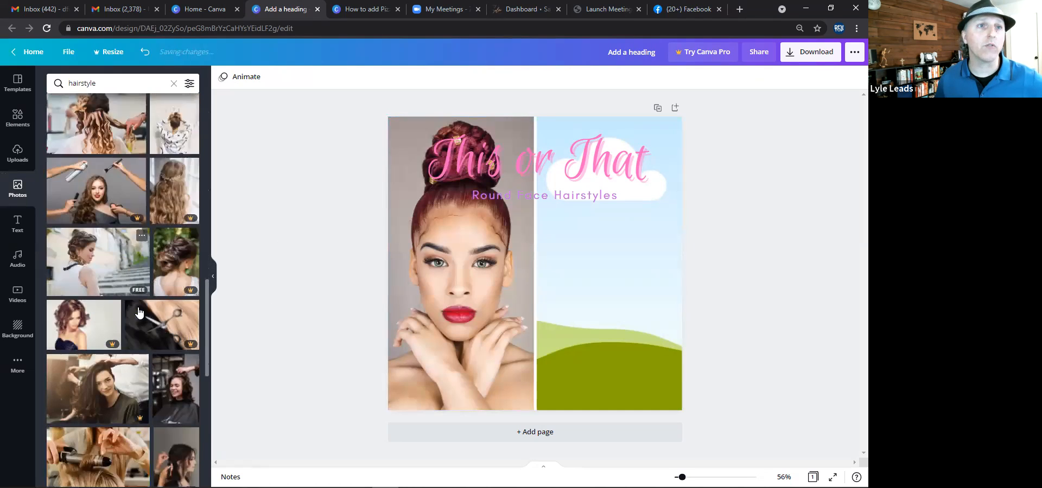
pyautogui.scroll(-3, 139, 311)
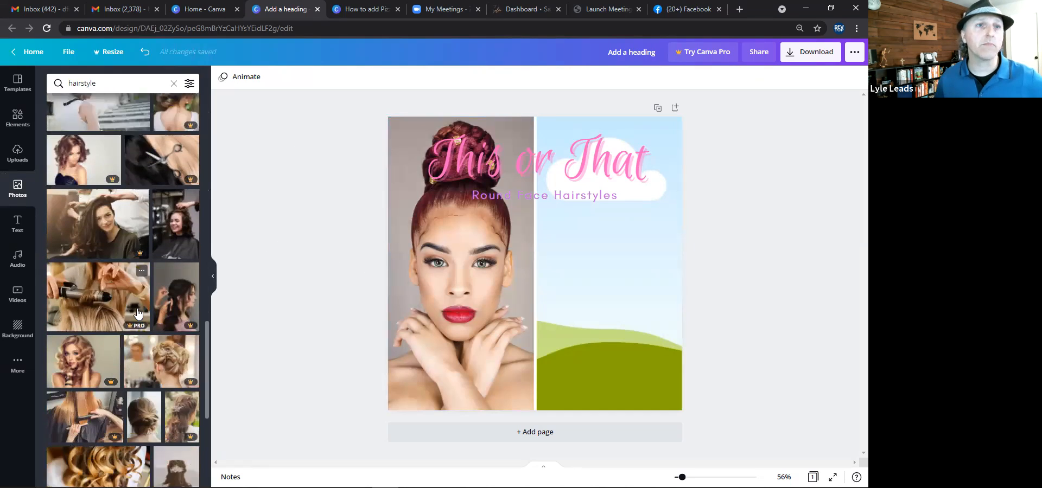
pyautogui.scroll(-3, 130, 323)
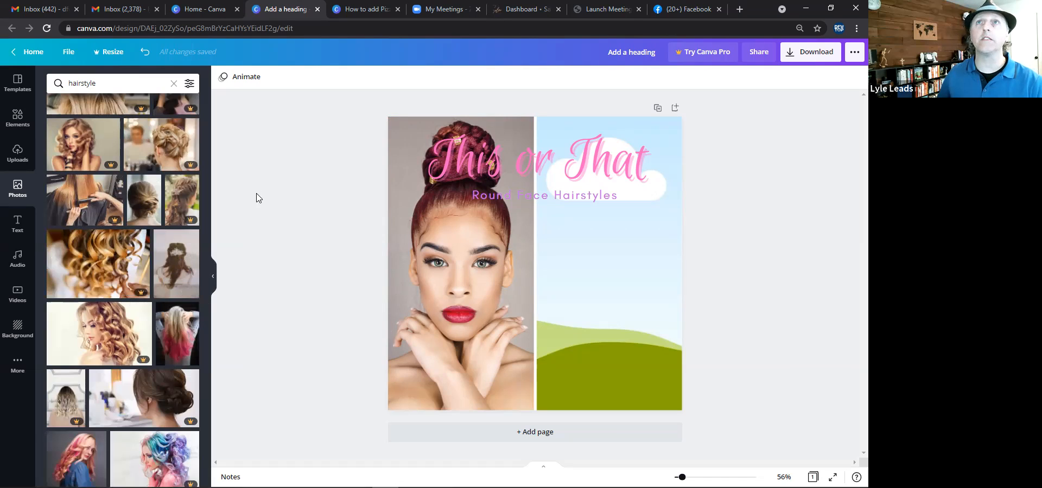
# Open a new browser tab and go to pexels.com.
pyautogui.click(744, 11)
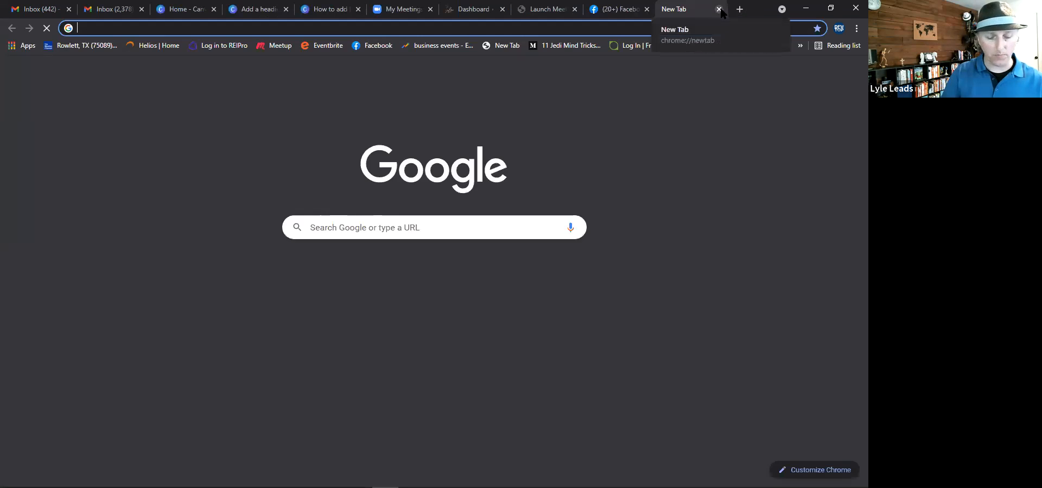
pyautogui.write('pexels.com')
pyautogui.press('Return')
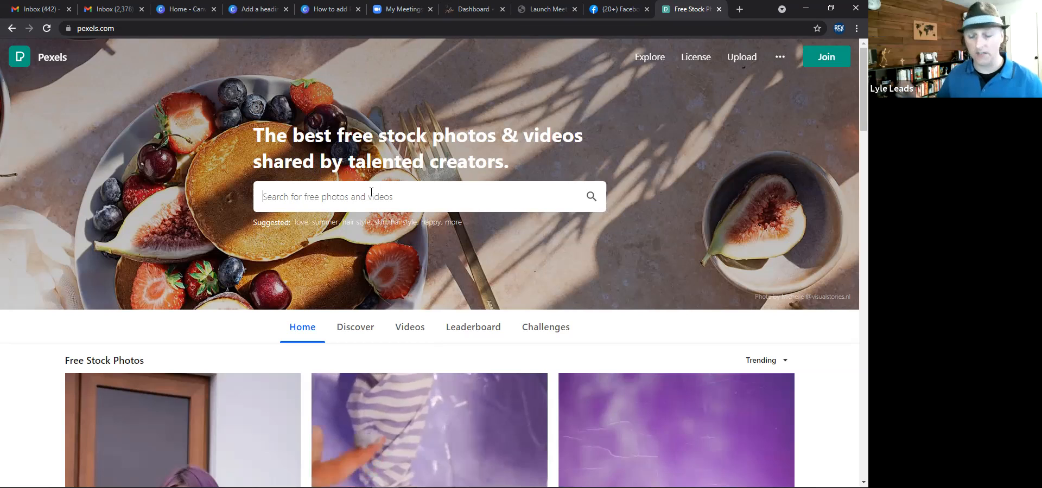
# Search Pexels for hairstyle photos.
pyautogui.write('hair')
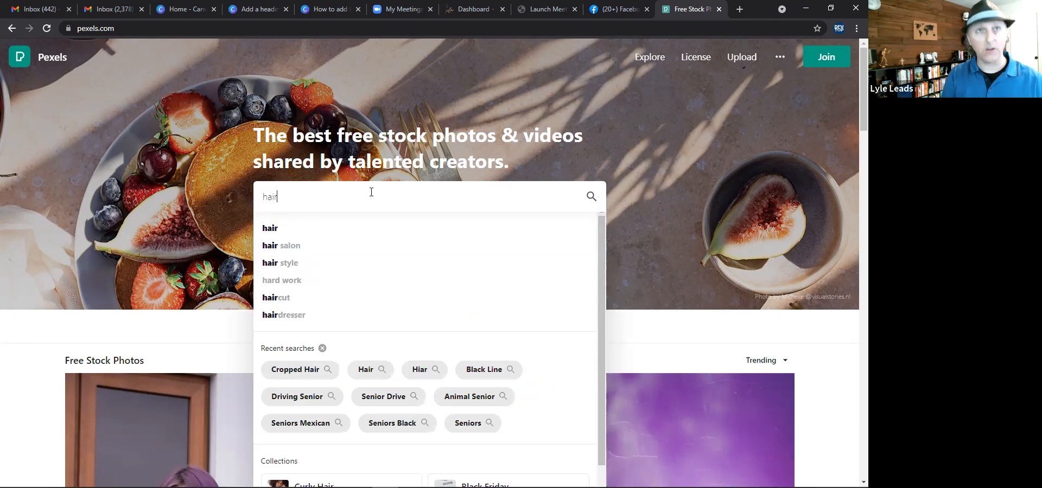
pyautogui.write('styl')
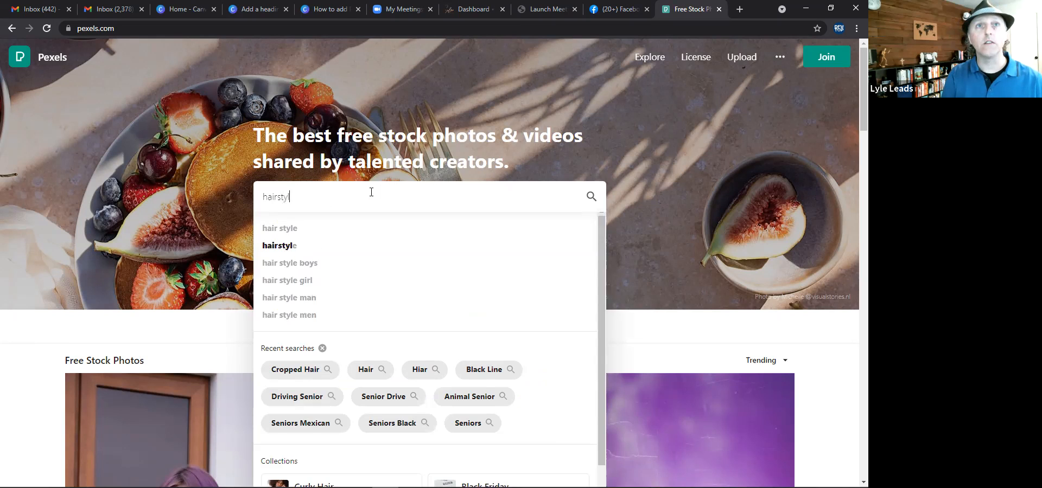
pyautogui.press('Return')
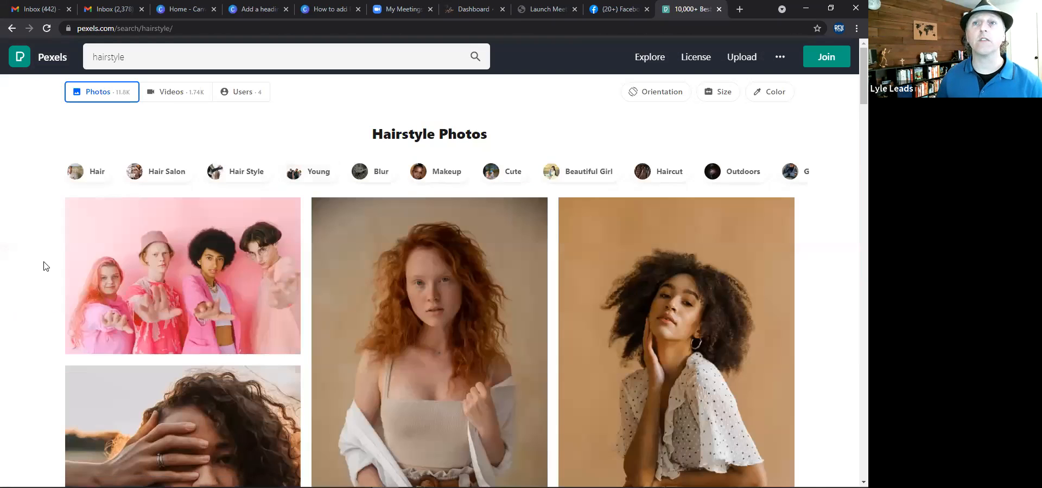
# Download the red-haired woman's photo and the curly-haired woman's photo from the results, closing each thank-you dialog.
pyautogui.scroll(-2, 45, 266)
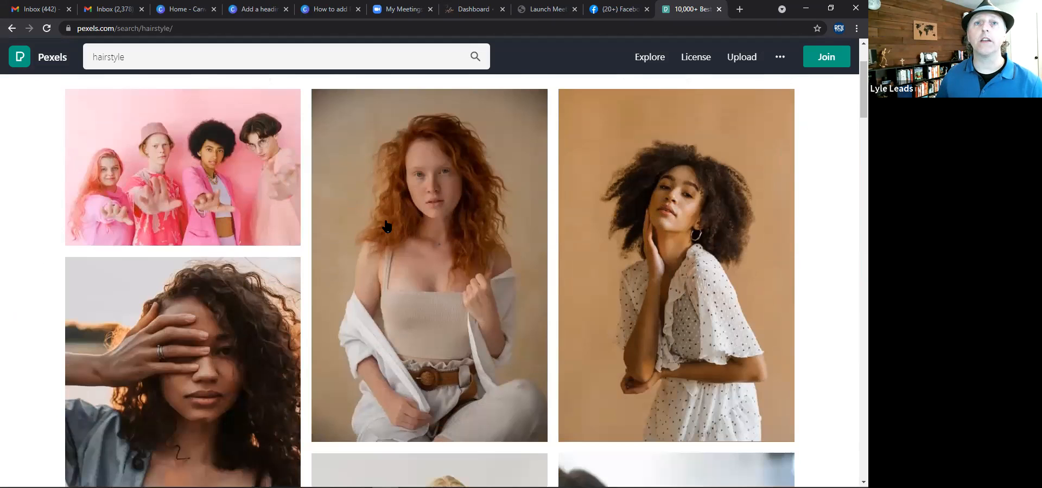
pyautogui.moveTo(486, 391)
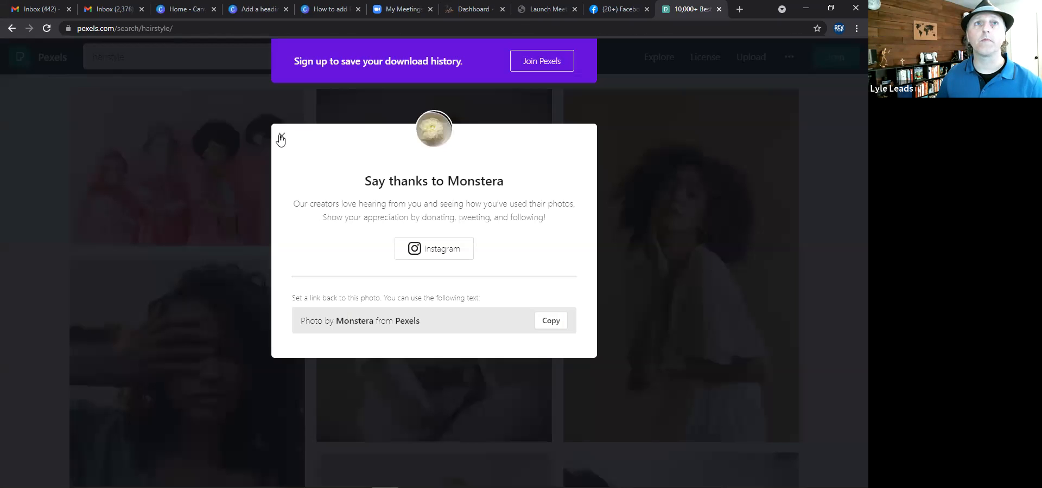
pyautogui.click(733, 429)
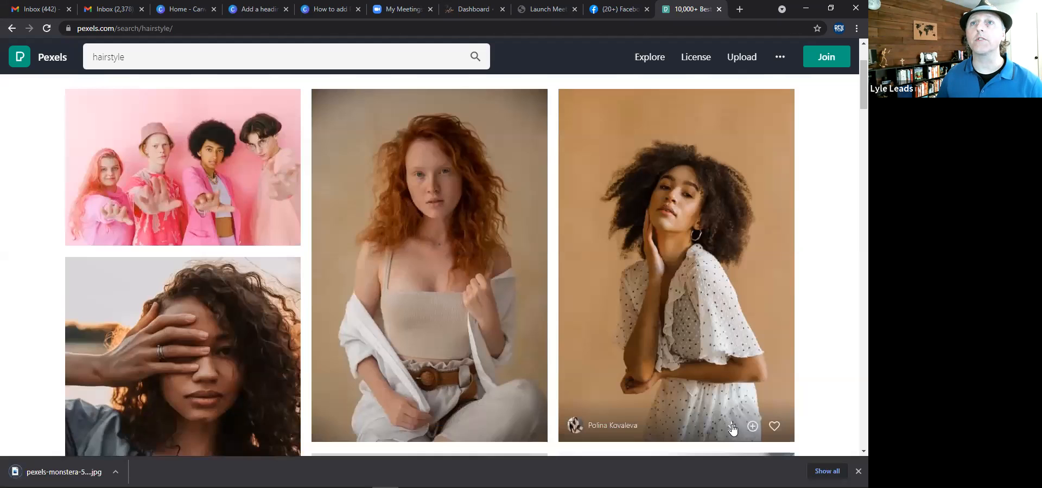
pyautogui.click(731, 427)
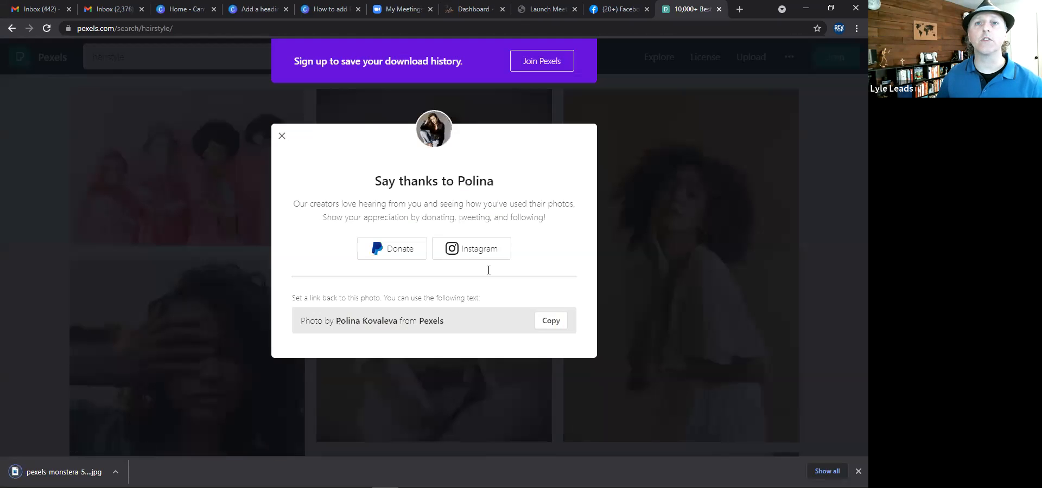
pyautogui.click(280, 138)
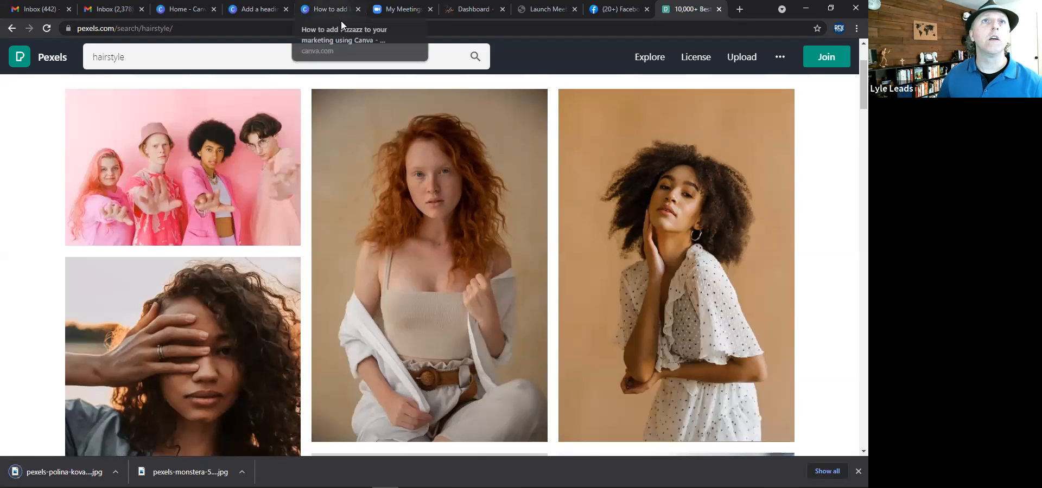
# Return to the Canva design and rename it this-or-that-hairstyle.
pyautogui.click(259, 9)
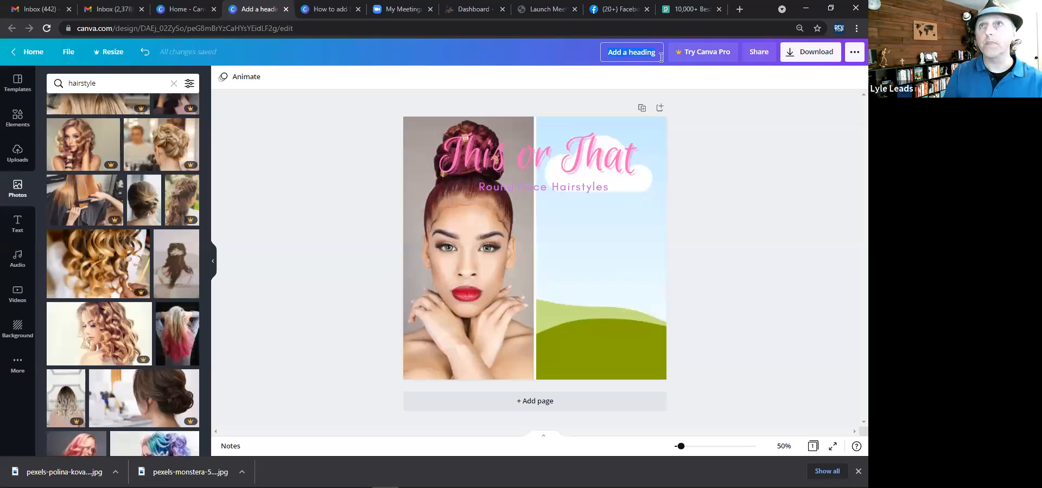
pyautogui.write('this-or-tha')
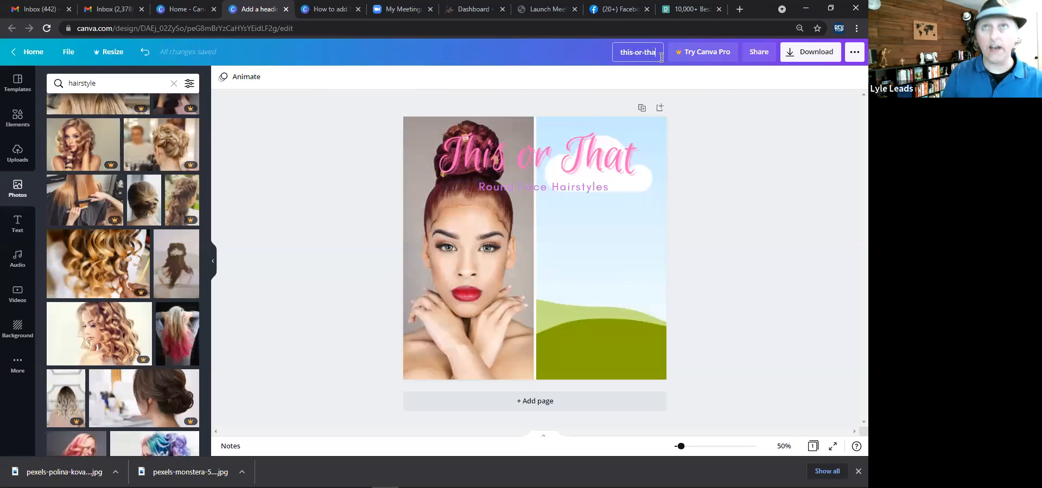
pyautogui.write('t-ha')
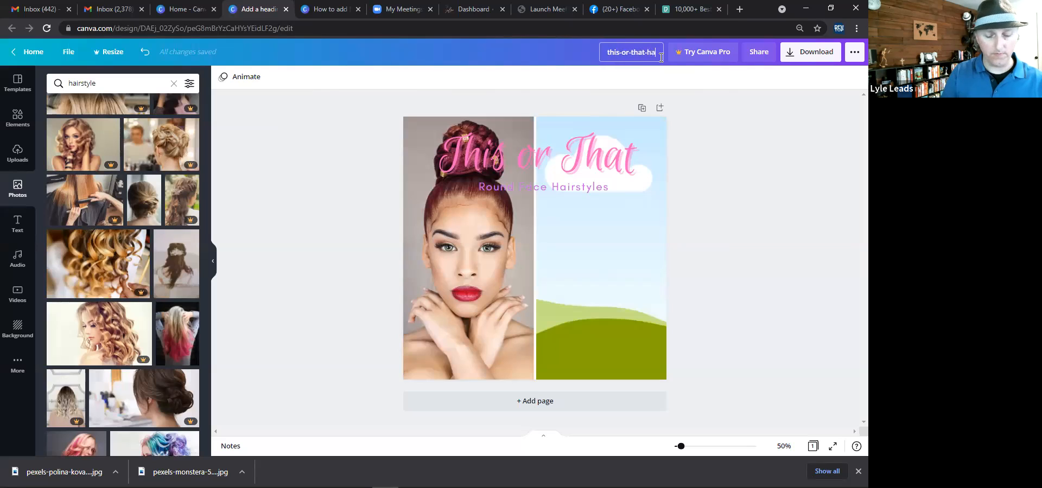
pyautogui.write('irstyle')
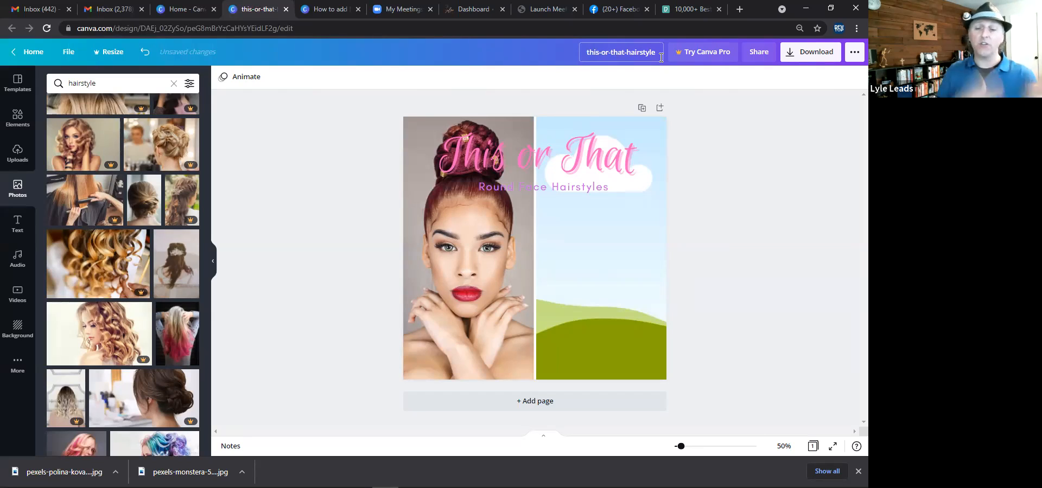
pyautogui.click(567, 94)
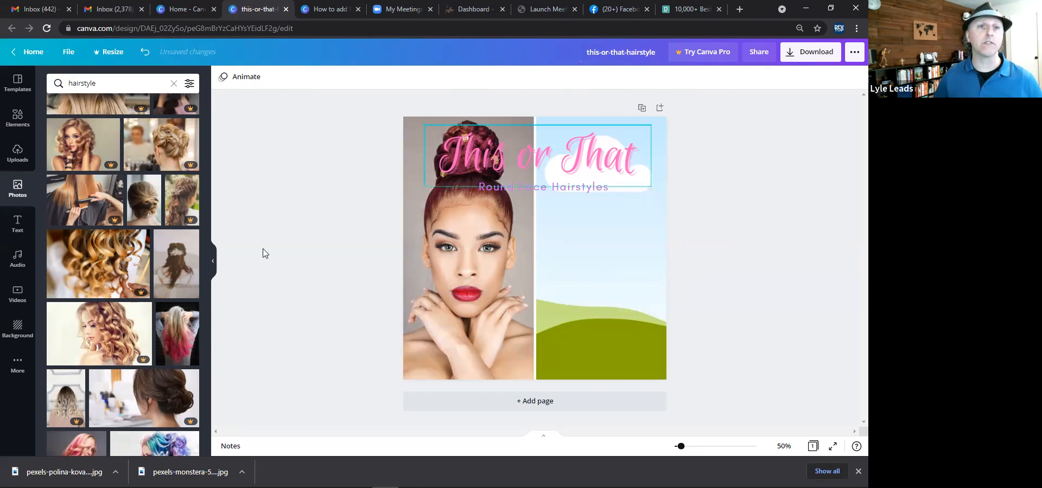
# Upload both downloaded Pexels photos into Canva and delete the loose copy dropped onto the page.
pyautogui.moveTo(183, 470); pyautogui.dragTo(463, 254)
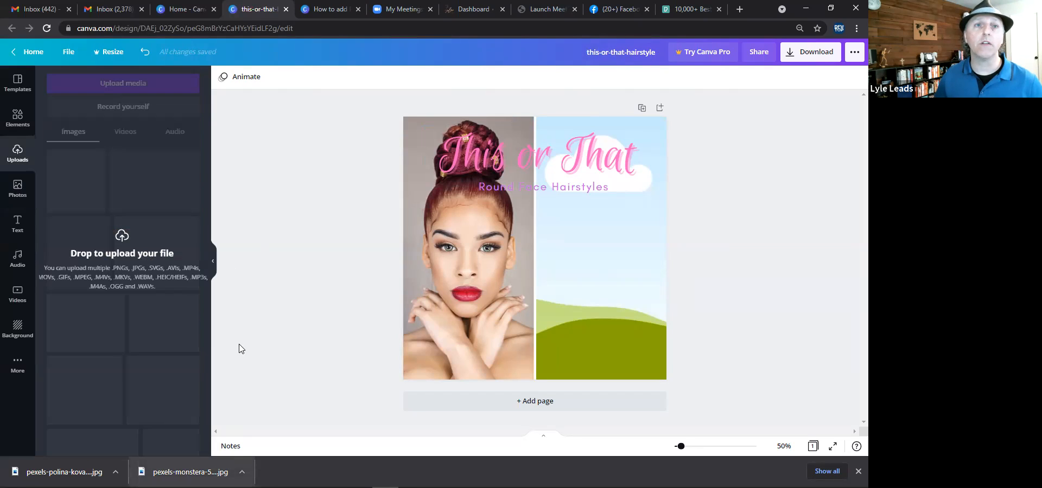
pyautogui.moveTo(63, 470); pyautogui.dragTo(606, 249)
pyautogui.click(20, 161)
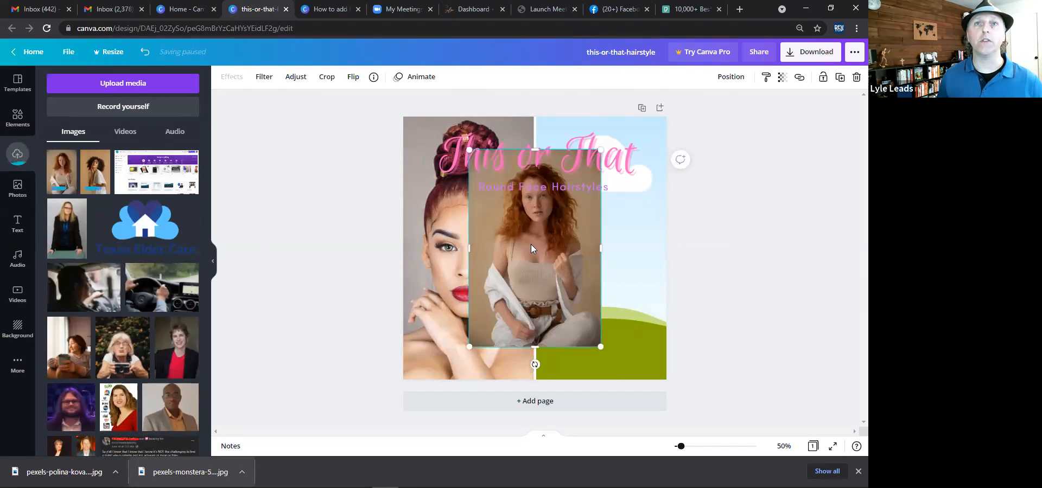
pyautogui.moveTo(531, 248); pyautogui.dragTo(517, 273)
pyautogui.press('Delete')
pyautogui.click(511, 266)
pyautogui.press('Delete')
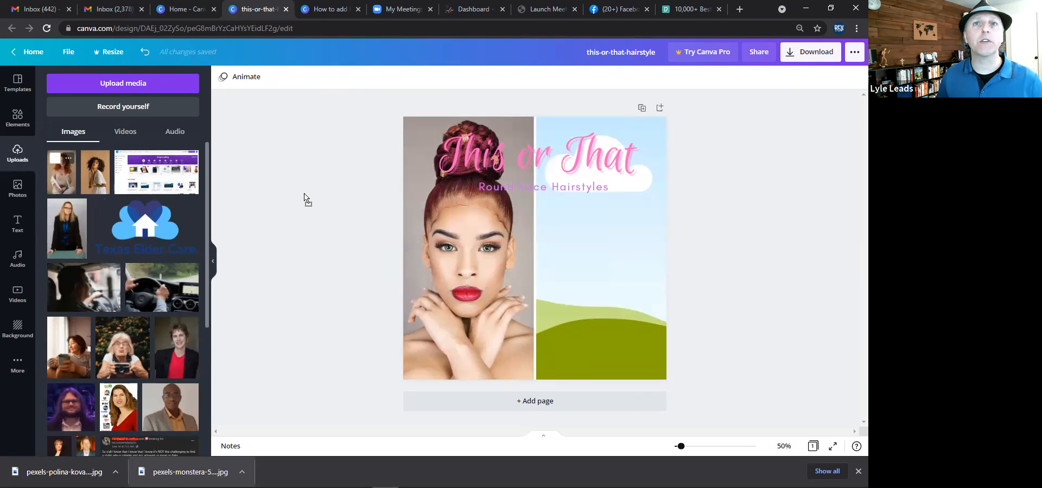
# Place the red-haired woman photo in the left grid cell, then enlarge and reposition it within the frame.
pyautogui.moveTo(305, 199); pyautogui.dragTo(481, 227)
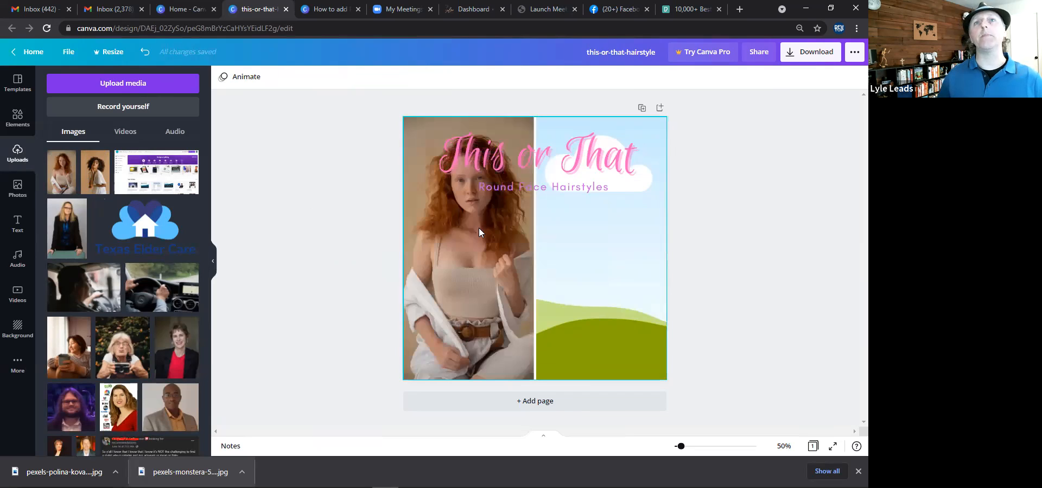
pyautogui.click(477, 229)
pyautogui.doubleClick(478, 229)
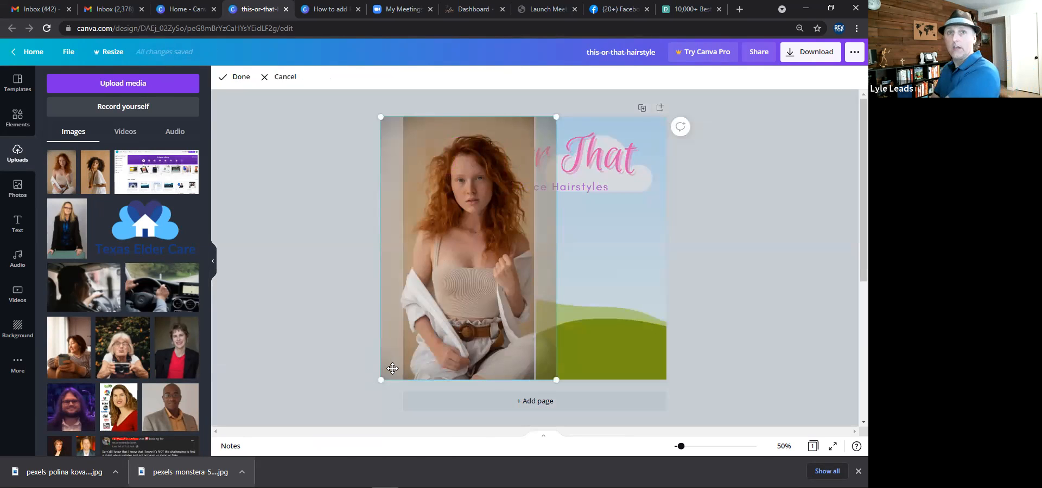
pyautogui.moveTo(465, 239); pyautogui.dragTo(489, 234)
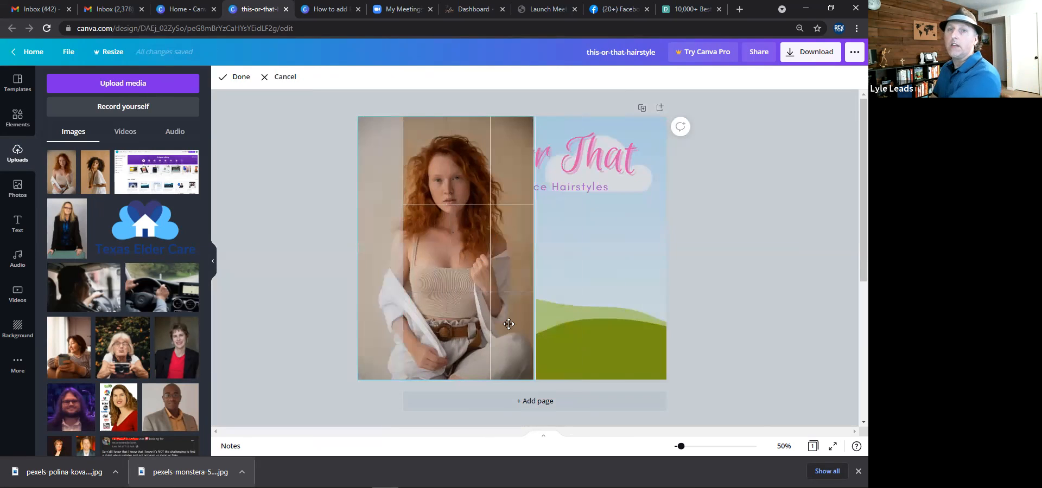
pyautogui.moveTo(534, 380); pyautogui.dragTo(664, 444)
pyautogui.moveTo(465, 295); pyautogui.dragTo(436, 300)
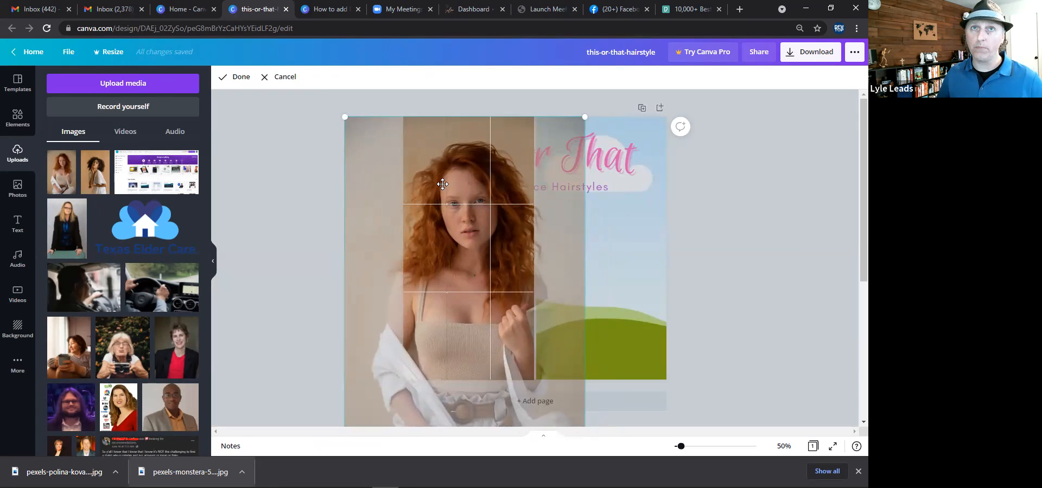
pyautogui.moveTo(473, 238); pyautogui.dragTo(465, 239)
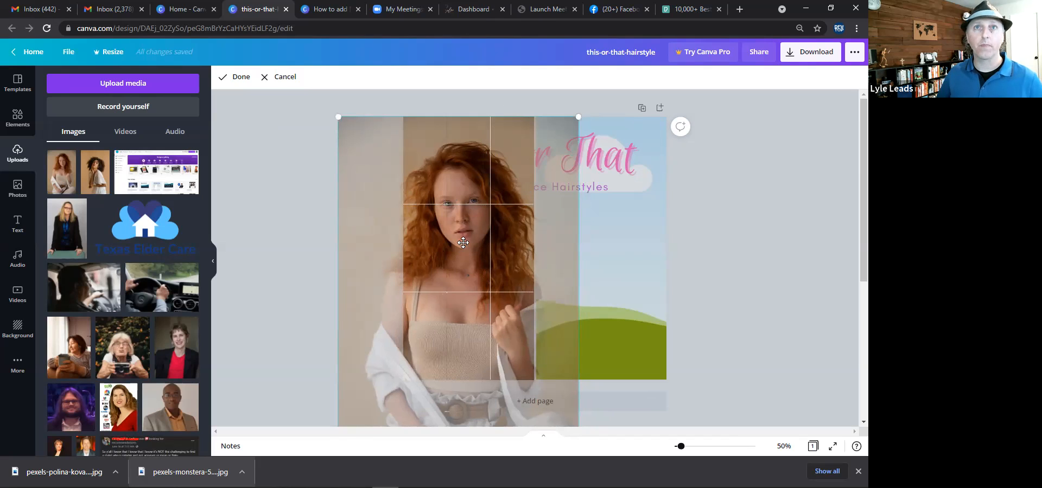
pyautogui.click(309, 232)
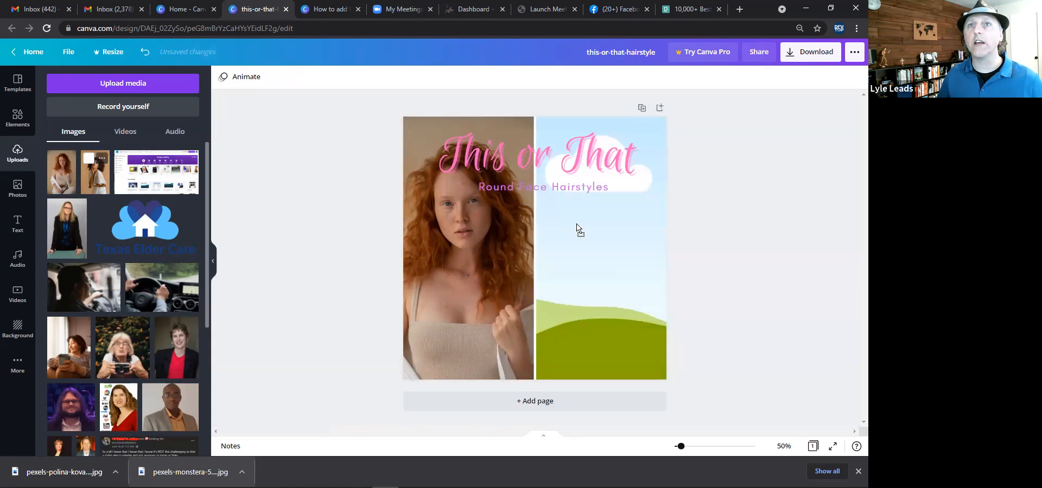
# Enlarge and reposition the curly-haired woman's photo inside the right grid cell.
pyautogui.moveTo(600, 228); pyautogui.dragTo(593, 236)
pyautogui.doubleClick(553, 300)
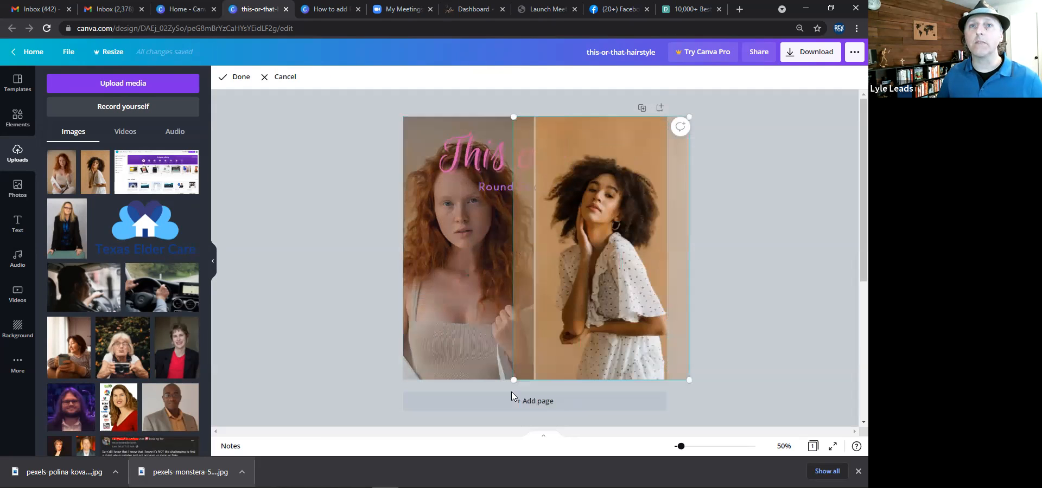
pyautogui.moveTo(514, 376); pyautogui.dragTo(475, 427)
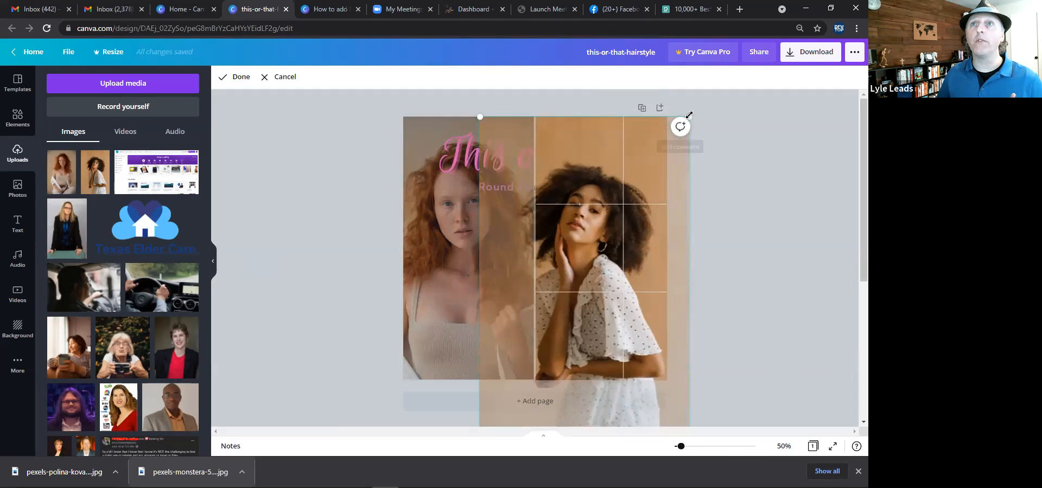
pyautogui.moveTo(703, 105); pyautogui.dragTo(718, 91)
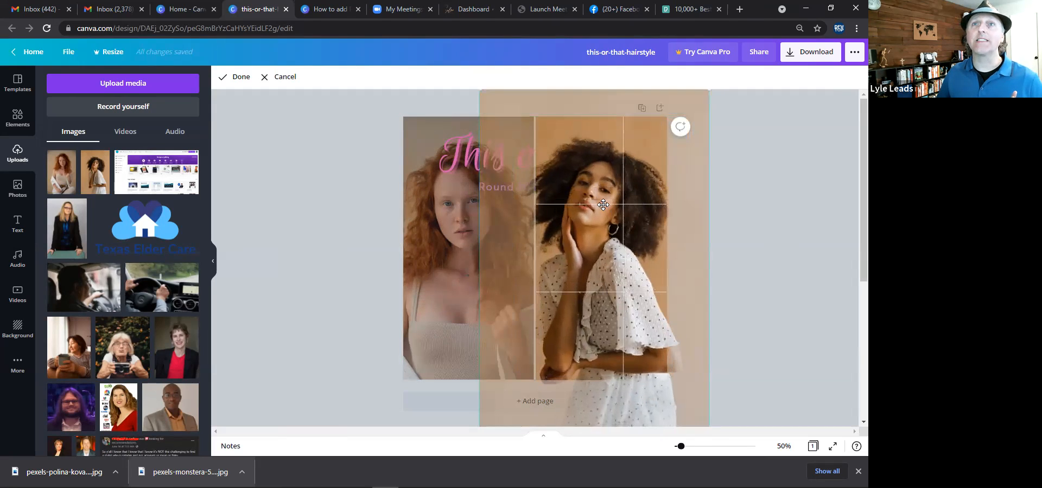
pyautogui.moveTo(602, 213); pyautogui.dragTo(603, 230)
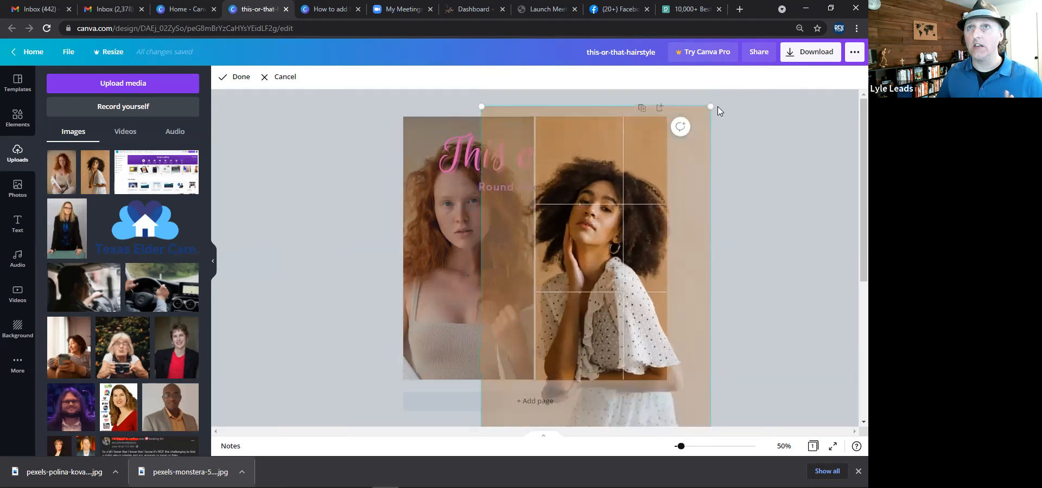
pyautogui.moveTo(731, 86); pyautogui.dragTo(728, 87)
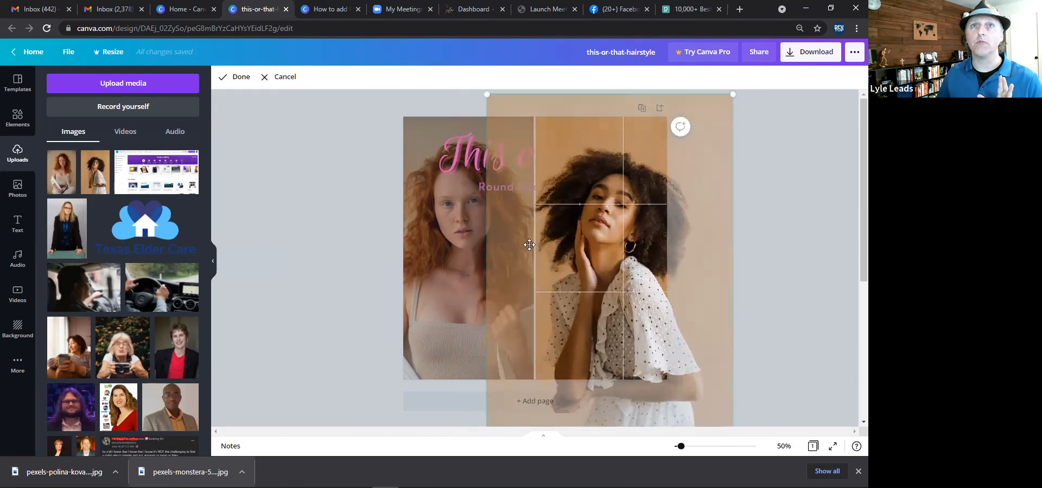
pyautogui.click(359, 234)
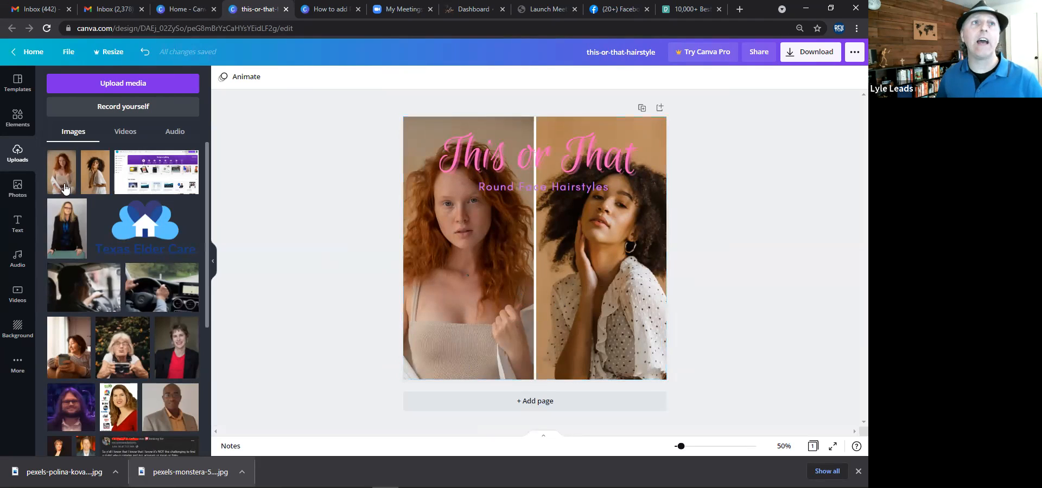
# Add a dark brown rectangle and stretch it across the full width of the lower part of the design.
pyautogui.click(22, 120)
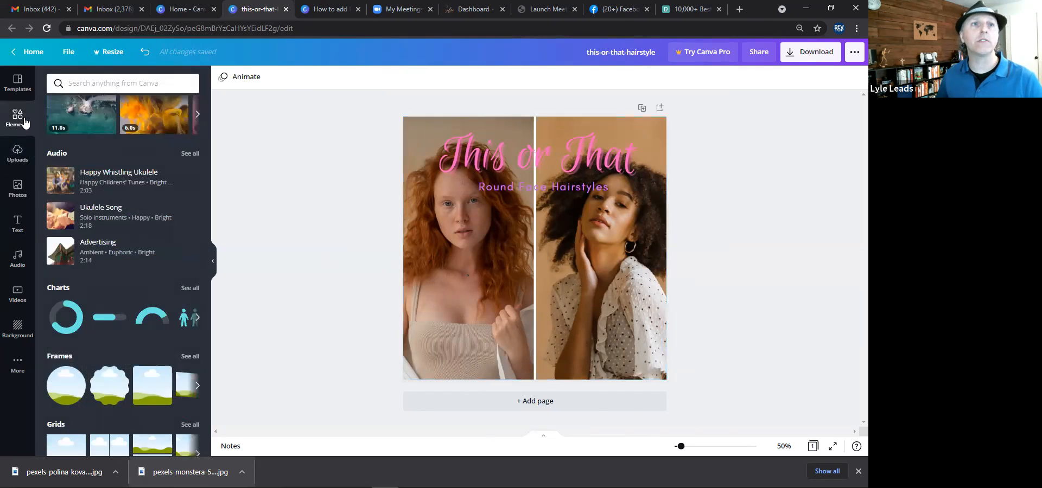
pyautogui.scroll(5, 104, 275)
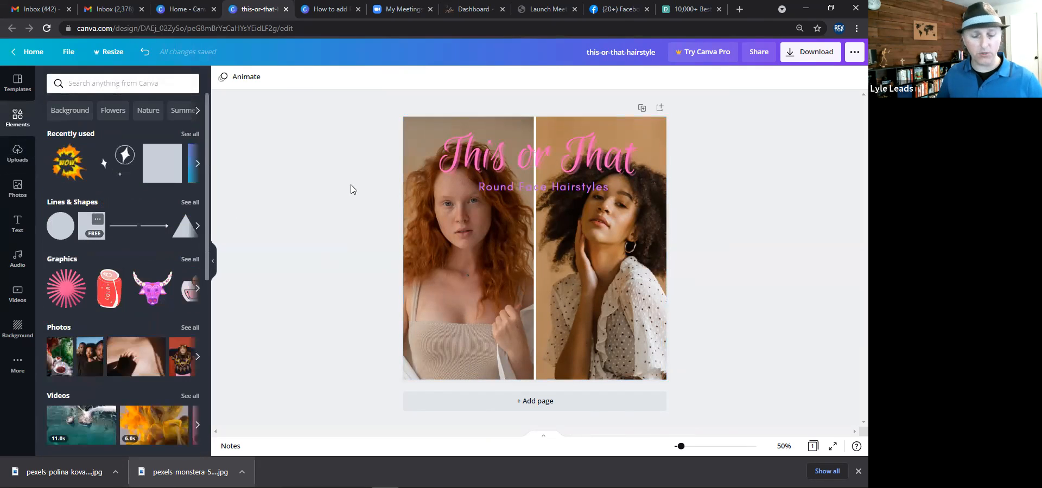
pyautogui.press('r')
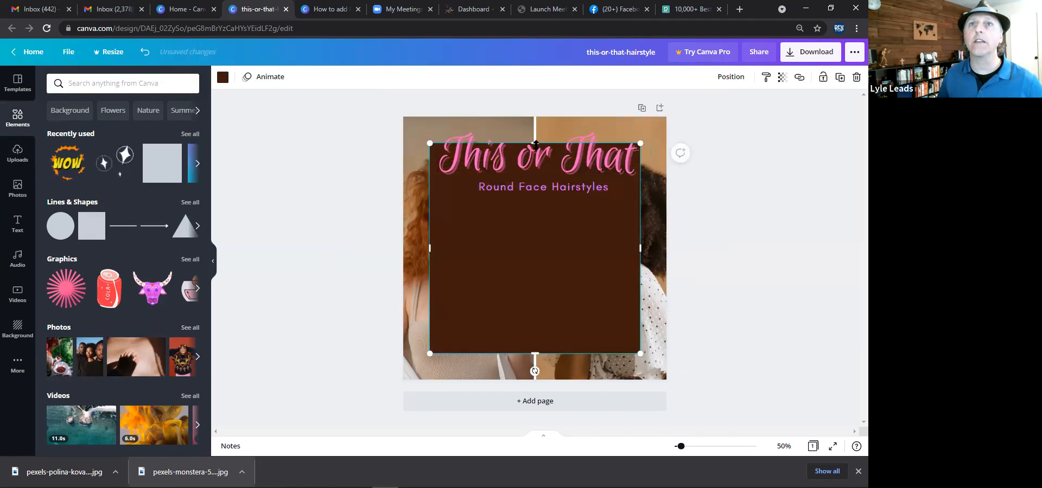
pyautogui.moveTo(541, 194); pyautogui.dragTo(530, 314)
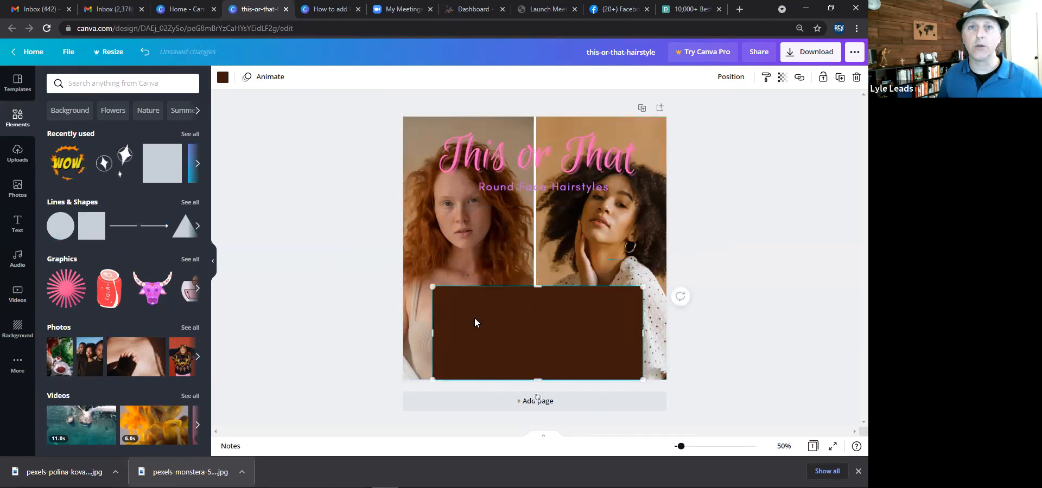
pyautogui.moveTo(435, 334); pyautogui.dragTo(406, 335)
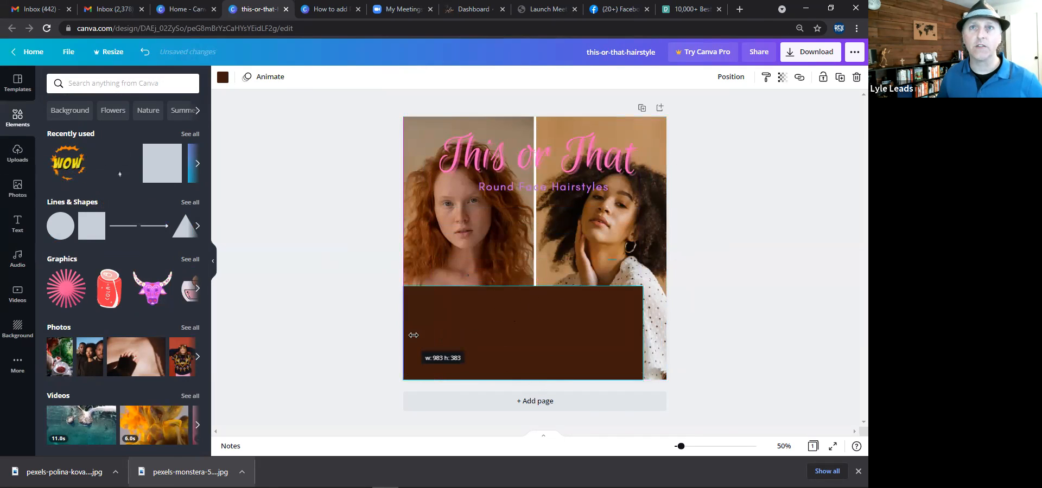
pyautogui.moveTo(644, 334); pyautogui.dragTo(665, 339)
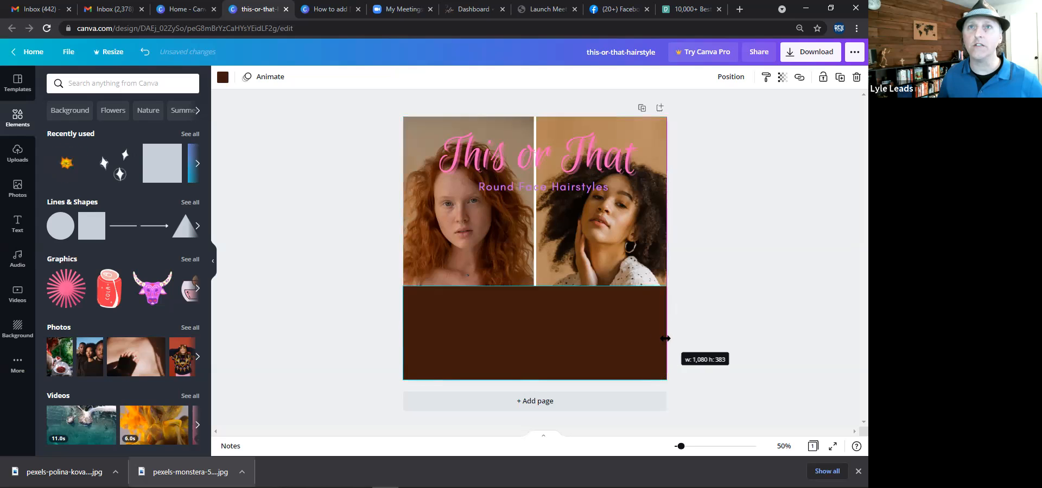
# Move the This or That title and the subtitle down onto the brown rectangle.
pyautogui.click(590, 153)
pyautogui.moveTo(591, 155); pyautogui.dragTo(579, 327)
pyautogui.click(554, 189)
pyautogui.moveTo(551, 212); pyautogui.dragTo(552, 344)
# Change the subtitle wording from Round to Oval so it reads Oval Face Hairstyles.
pyautogui.click(514, 340)
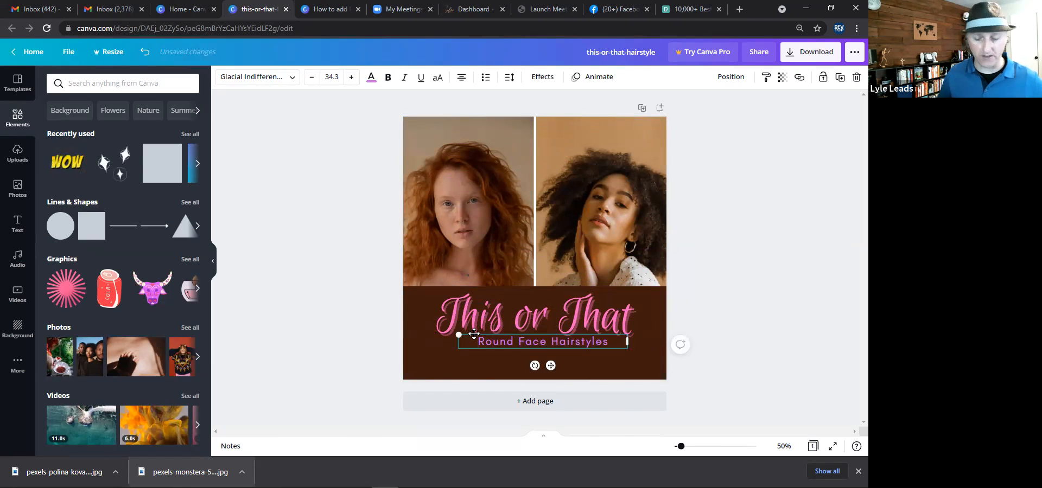
pyautogui.press('BackSpace')
pyautogui.press('BackSpace')
pyautogui.press('BackSpace')
pyautogui.press('BackSpace')
pyautogui.press('BackSpace')
pyautogui.write('Oval')
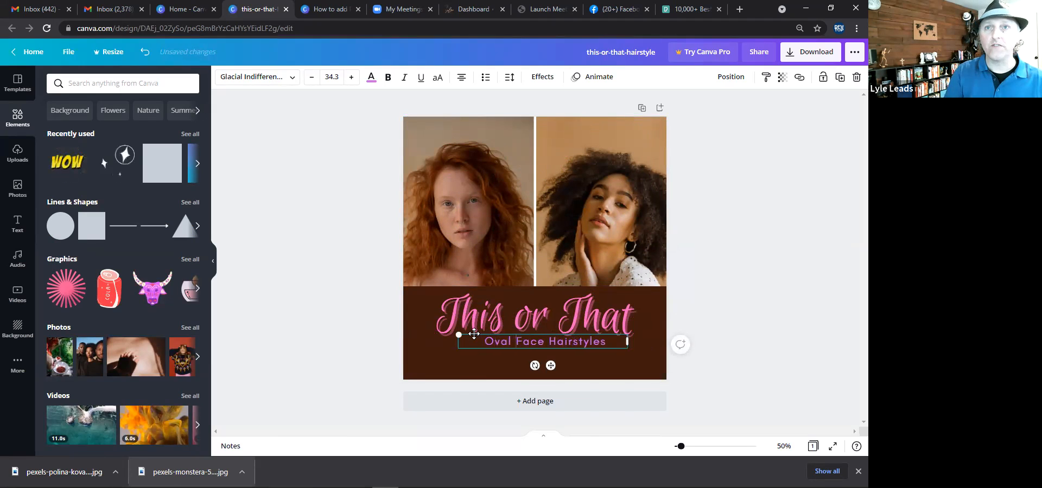
# Add a second subtitle line reading Which do you prefer?
pyautogui.click(453, 320)
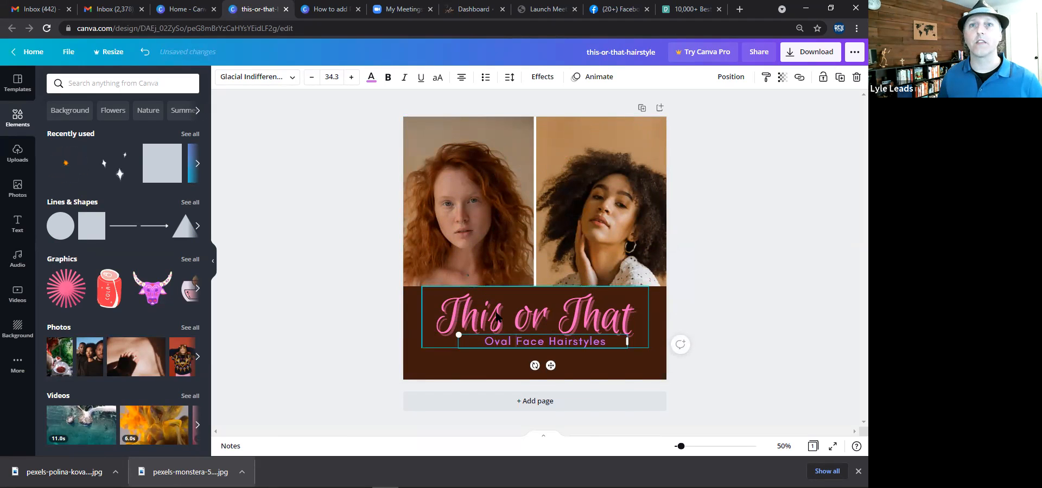
pyautogui.click(513, 345)
pyautogui.moveTo(514, 345); pyautogui.dragTo(506, 337)
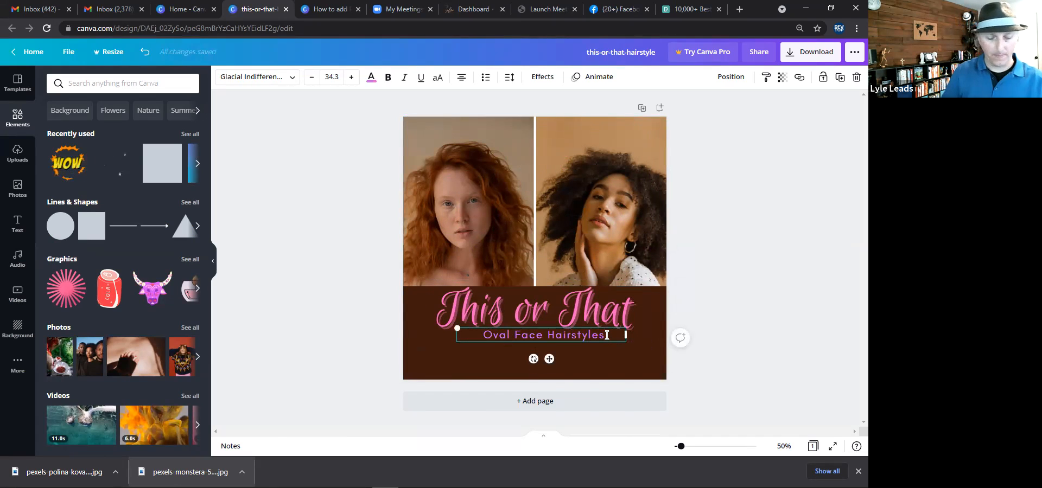
pyautogui.press('Return')
pyautogui.write('Which d')
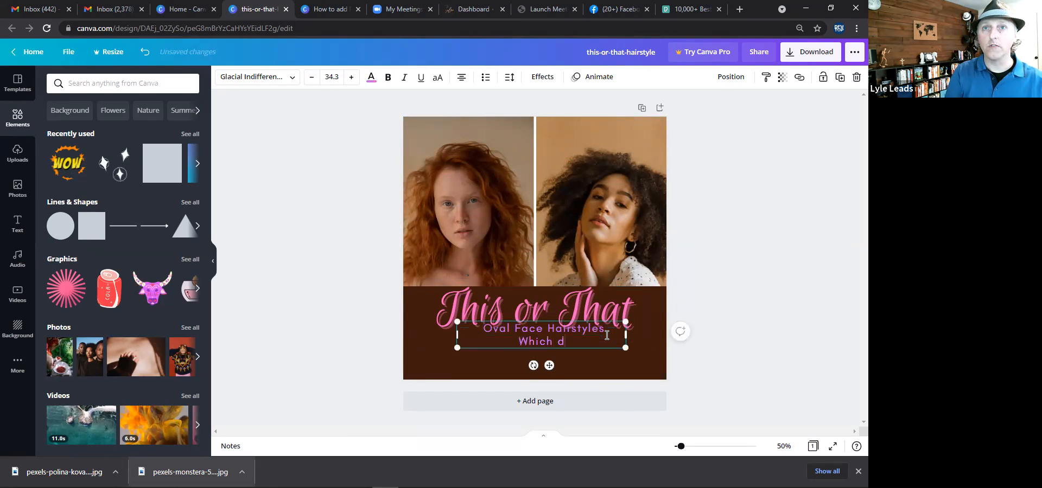
pyautogui.write('o you prefer?')
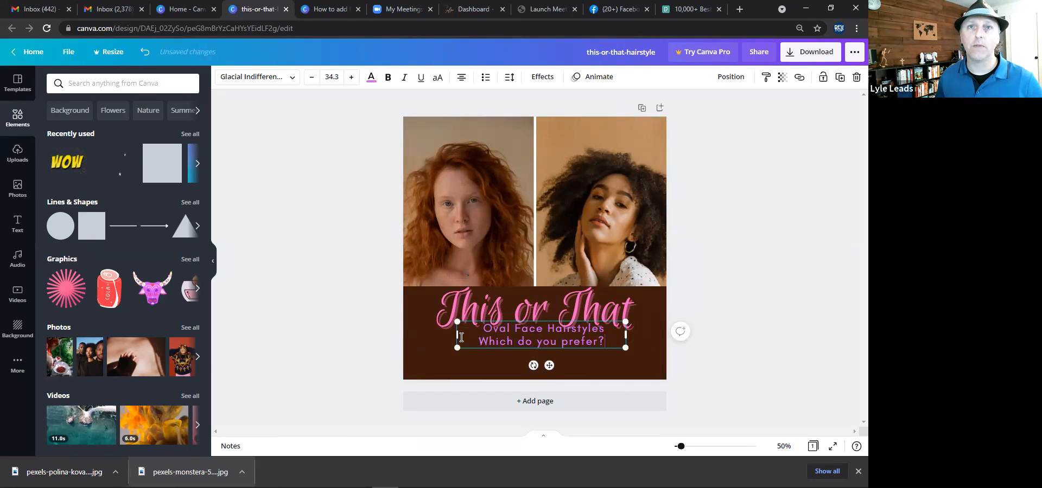
# Enlarge the subtitle text box and reduce its line spacing to about 0.81.
pyautogui.moveTo(434, 358); pyautogui.dragTo(432, 358)
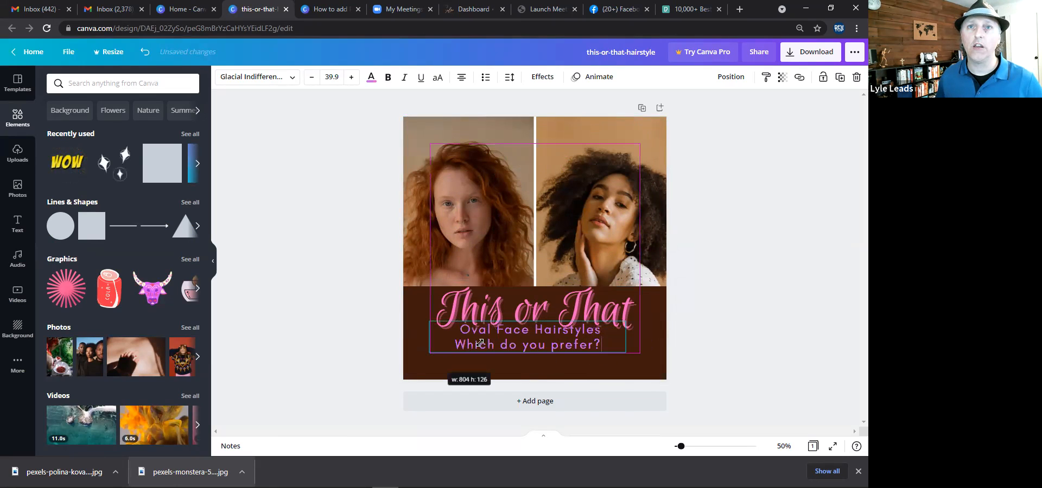
pyautogui.moveTo(534, 336); pyautogui.dragTo(556, 337)
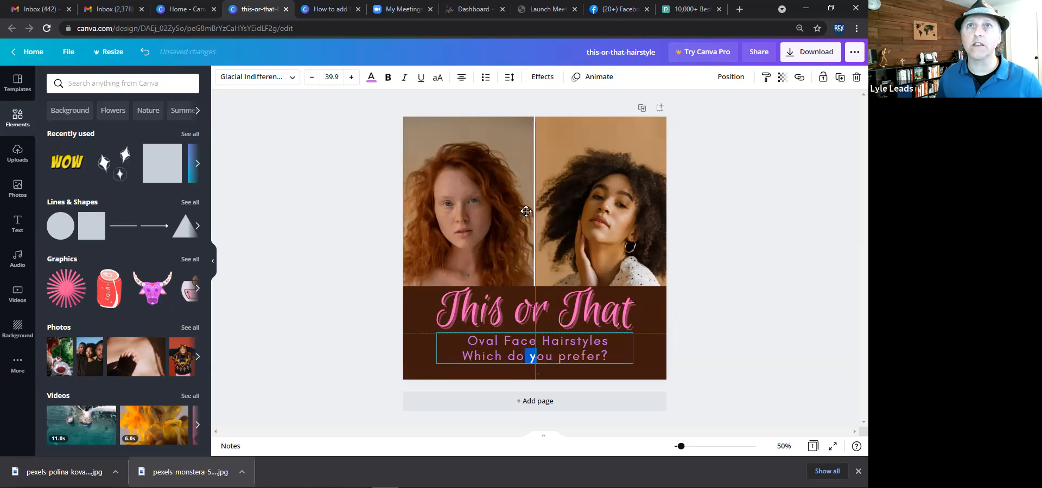
pyautogui.click(511, 78)
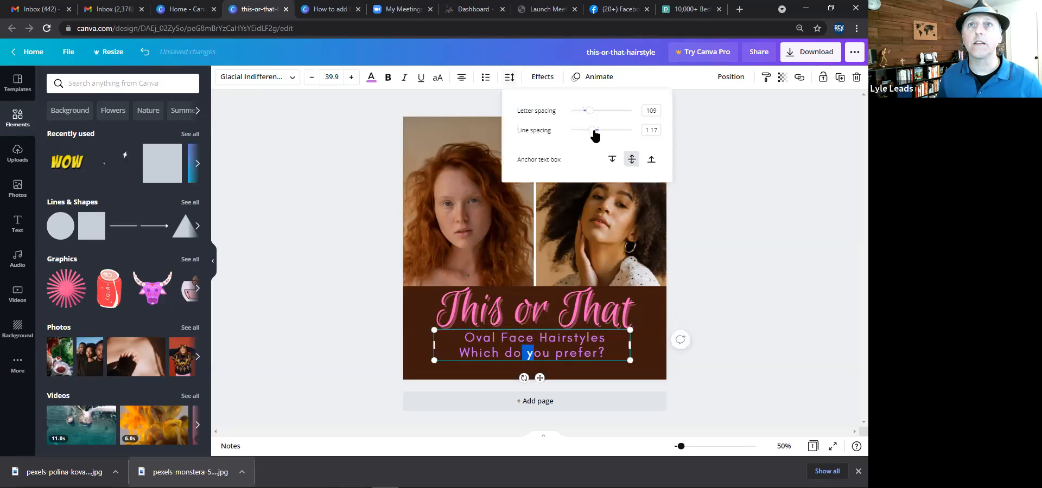
pyautogui.moveTo(582, 134); pyautogui.dragTo(572, 131)
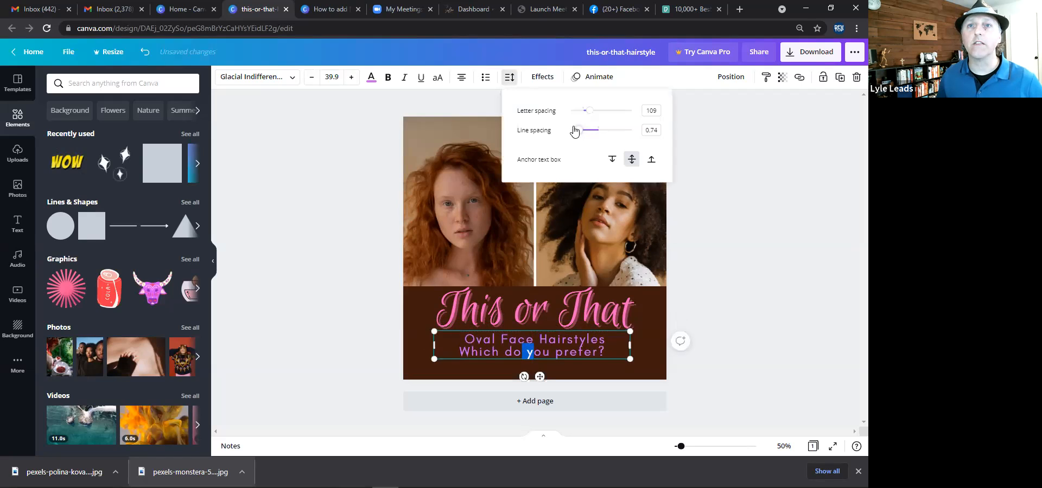
pyautogui.moveTo(633, 147); pyautogui.dragTo(579, 134)
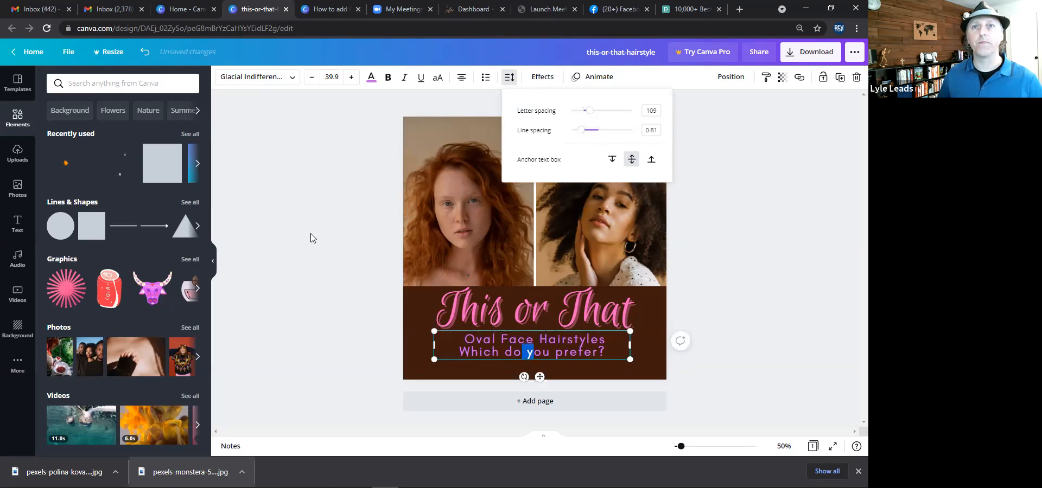
pyautogui.click(312, 238)
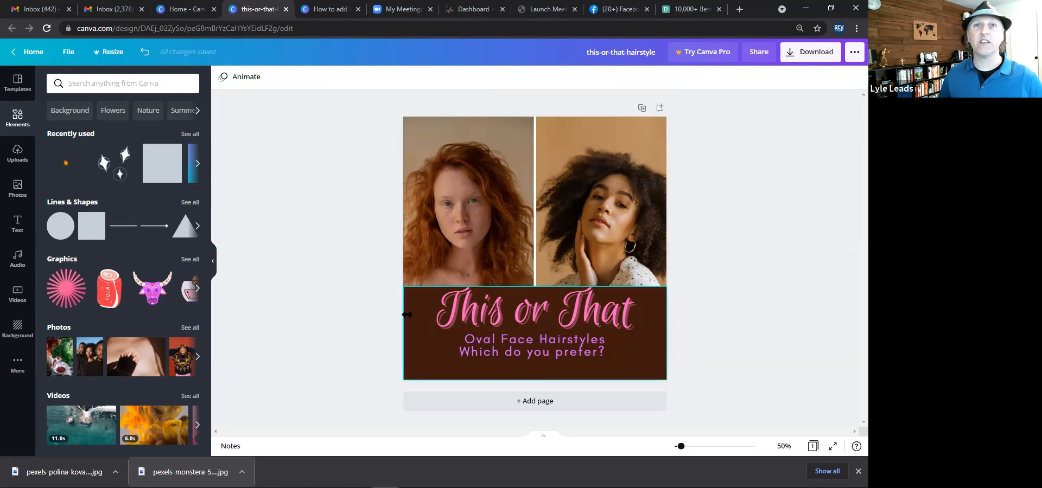
# Recolour the banner rectangle black and lower its top edge slightly.
pyautogui.click(415, 318)
pyautogui.click(223, 79)
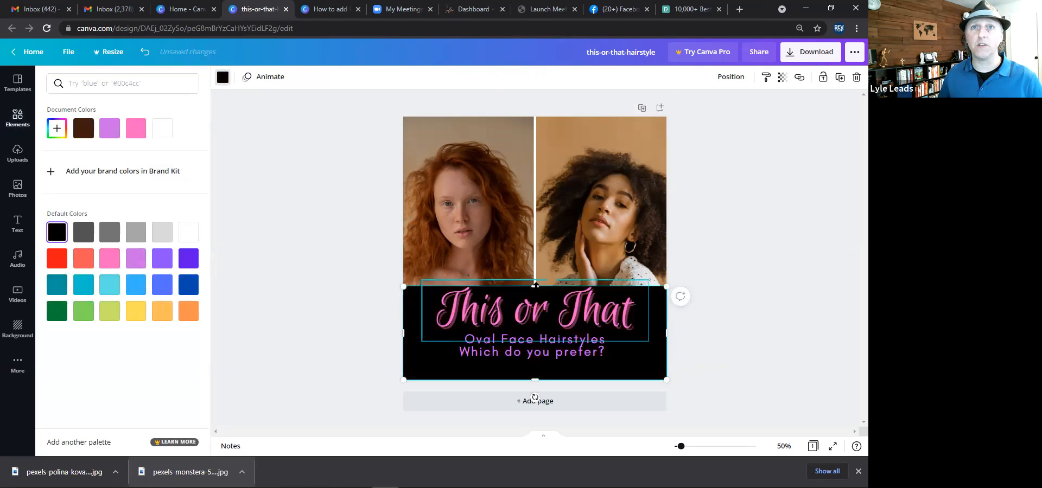
pyautogui.moveTo(535, 287)
pyautogui.mouseDown()
pyautogui.moveTo(528, 305)
pyautogui.moveTo(532, 287)
pyautogui.mouseUp()
# Move the two-line subtitle lower within the black banner.
pyautogui.click(497, 314)
pyautogui.moveTo(521, 317); pyautogui.dragTo(519, 346)
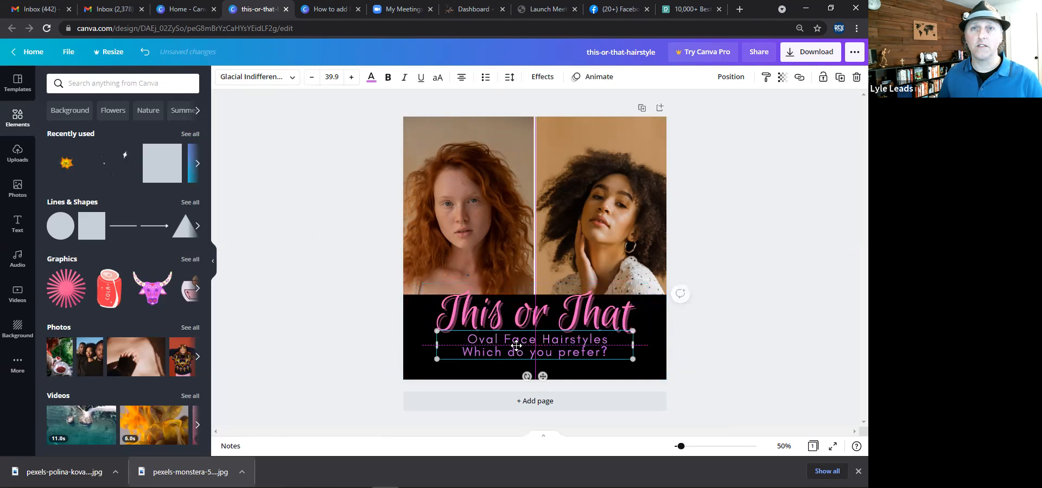
pyautogui.click(366, 279)
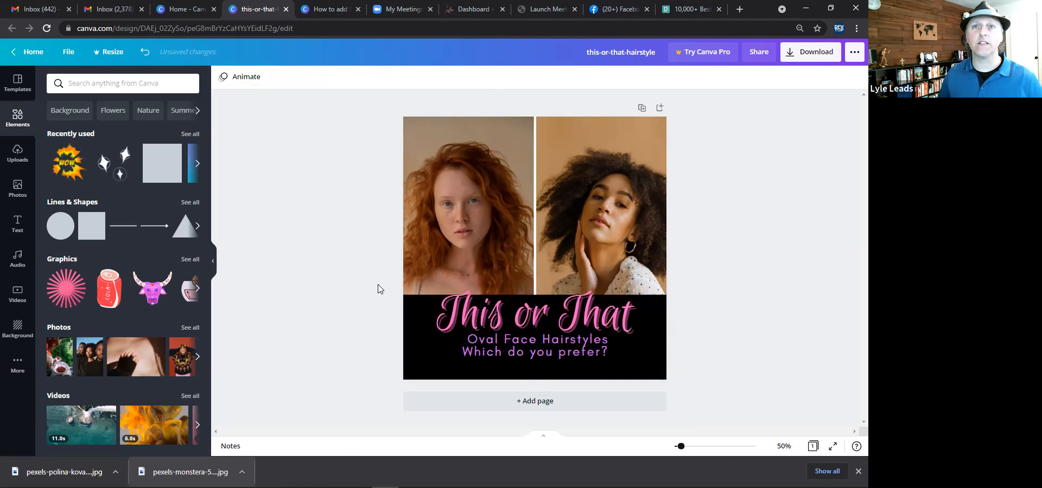
# Duplicate the subtitle text block and place the copy below and right of the original.
pyautogui.click(515, 342)
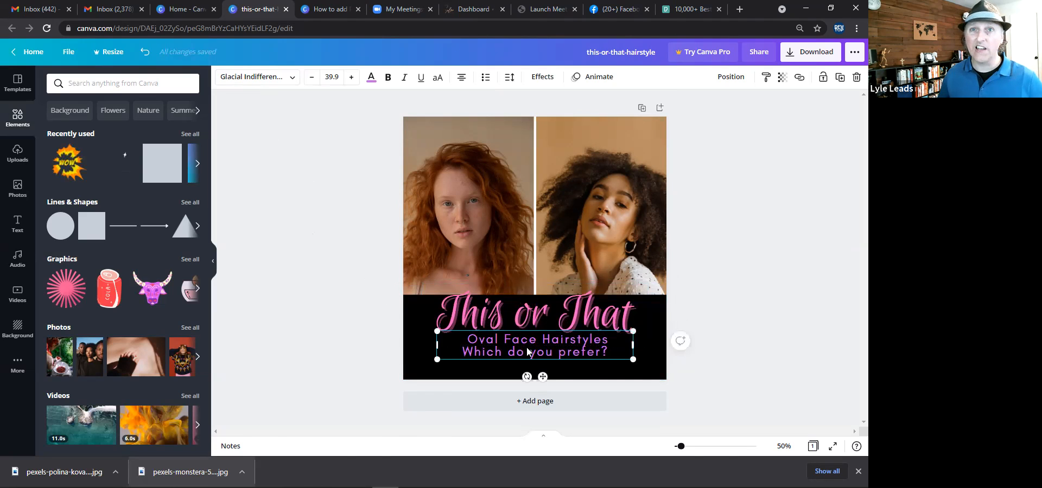
pyautogui.hotkey('ctrl', 'd')
pyautogui.moveTo(528, 352); pyautogui.dragTo(528, 353)
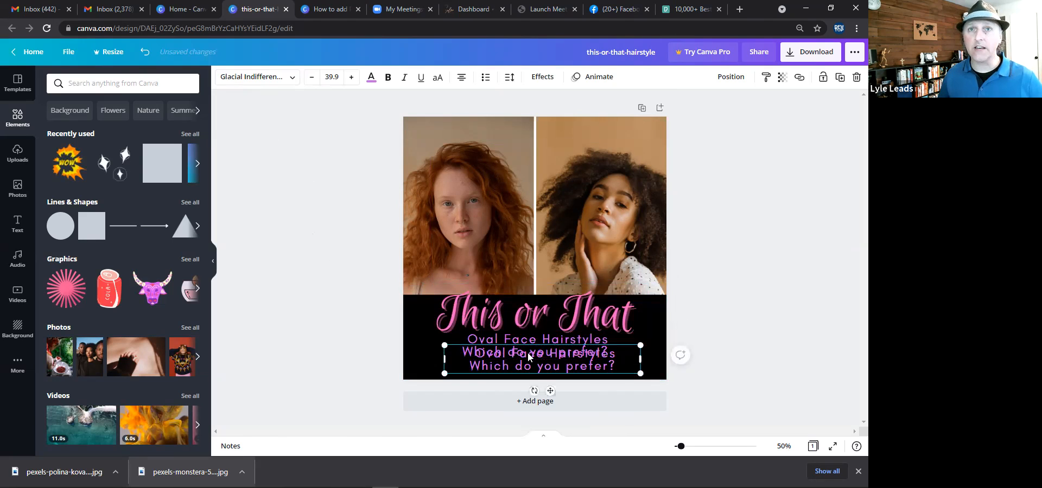
pyautogui.hotkey('ctrl', 'z')
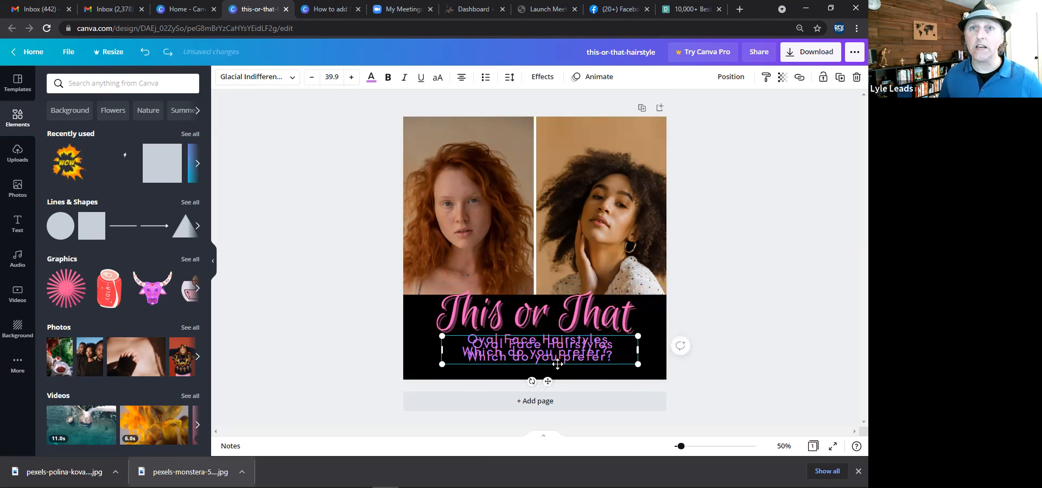
pyautogui.hotkey('ctrl', 'y')
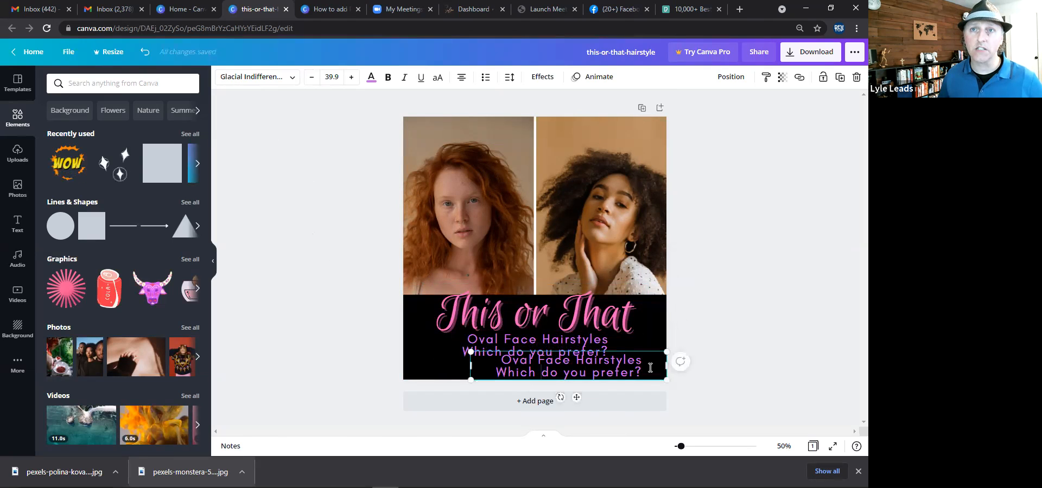
# Replace the duplicated text with salontraining.com and shrink its box to about 25.6 size at the banner's lower right.
pyautogui.hotkey('ctrl', 'a')
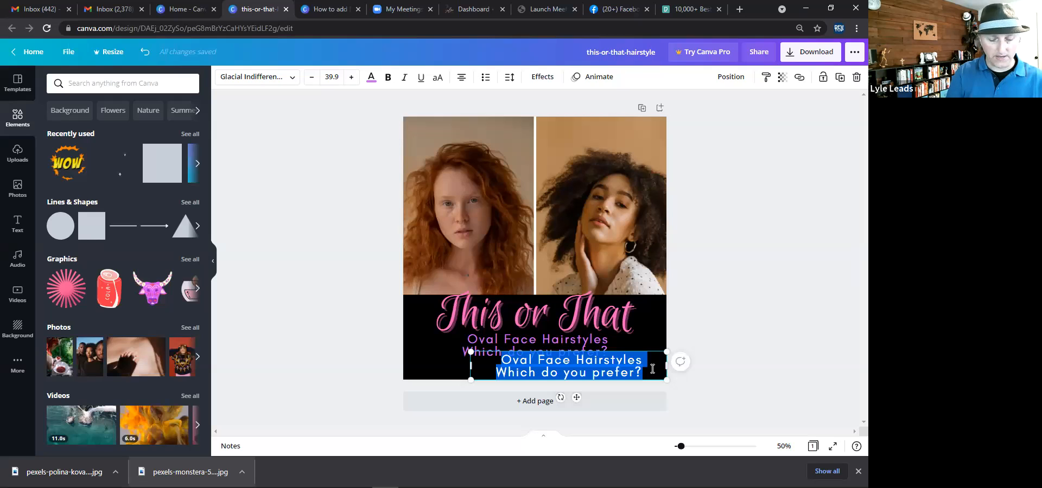
pyautogui.write('mysalon.com')
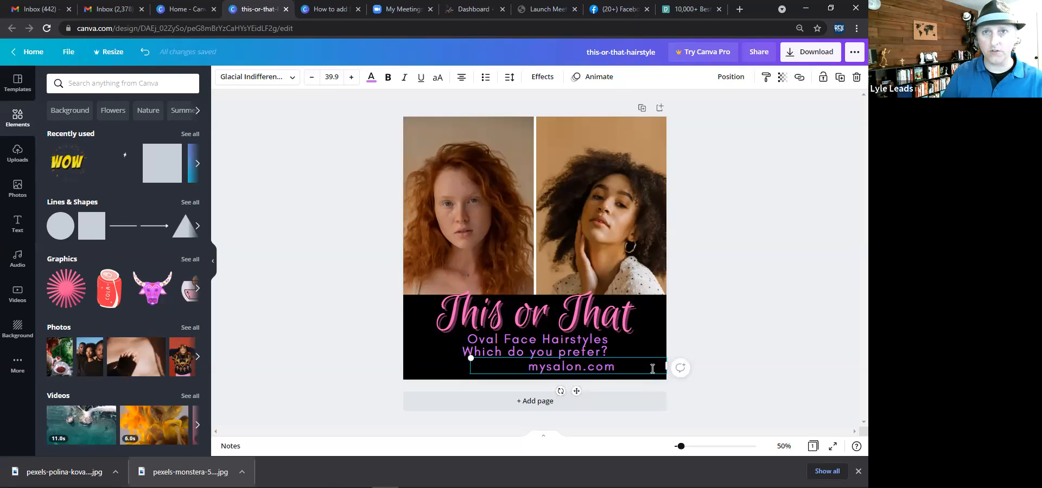
pyautogui.write(']')
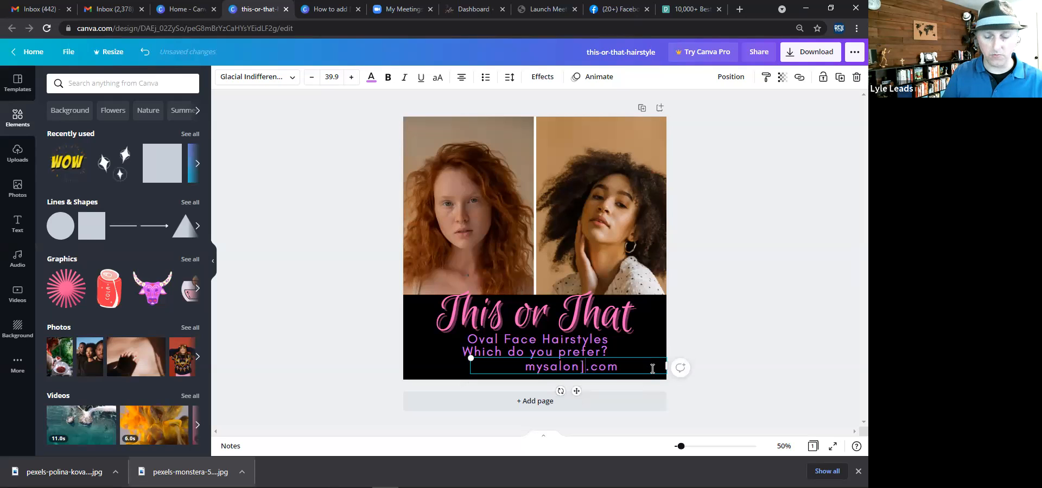
pyautogui.press('BackSpace')
pyautogui.press('BackSpace')
pyautogui.press('BackSpace')
pyautogui.press('BackSpace')
pyautogui.press('BackSpace')
pyautogui.press('BackSpace')
pyautogui.press('BackSpace')
pyautogui.press('BackSpace')
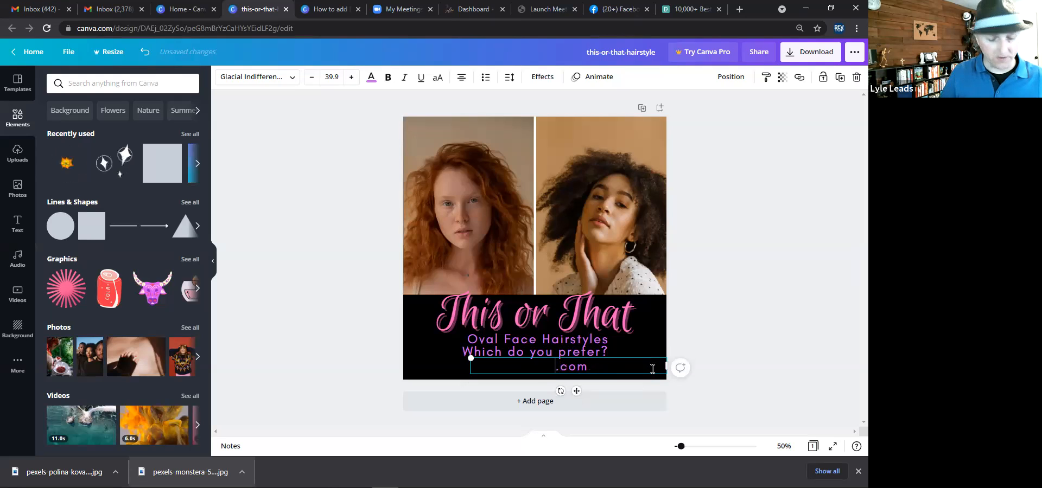
pyautogui.write('saon')
pyautogui.press('BackSpace')
pyautogui.press('BackSpace')
pyautogui.write('lontraining')
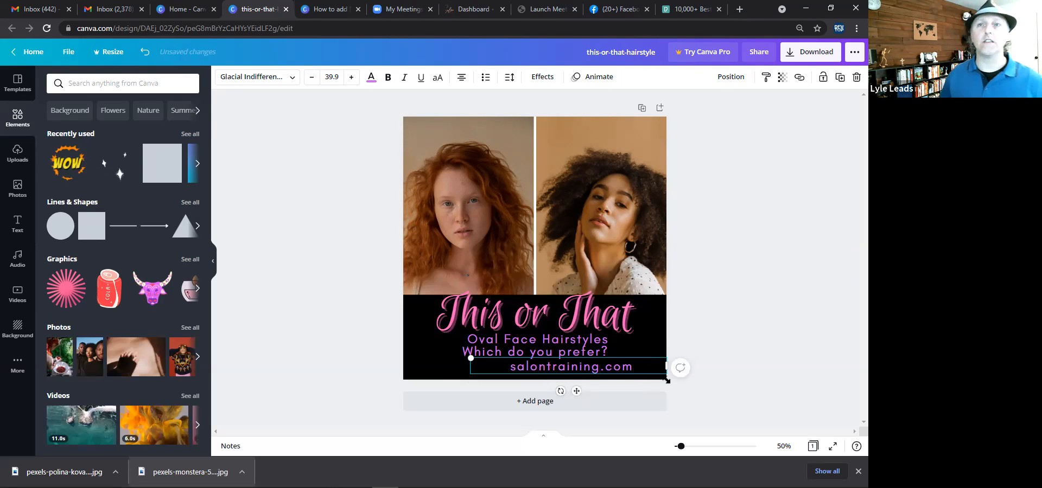
pyautogui.moveTo(470, 358); pyautogui.dragTo(541, 364)
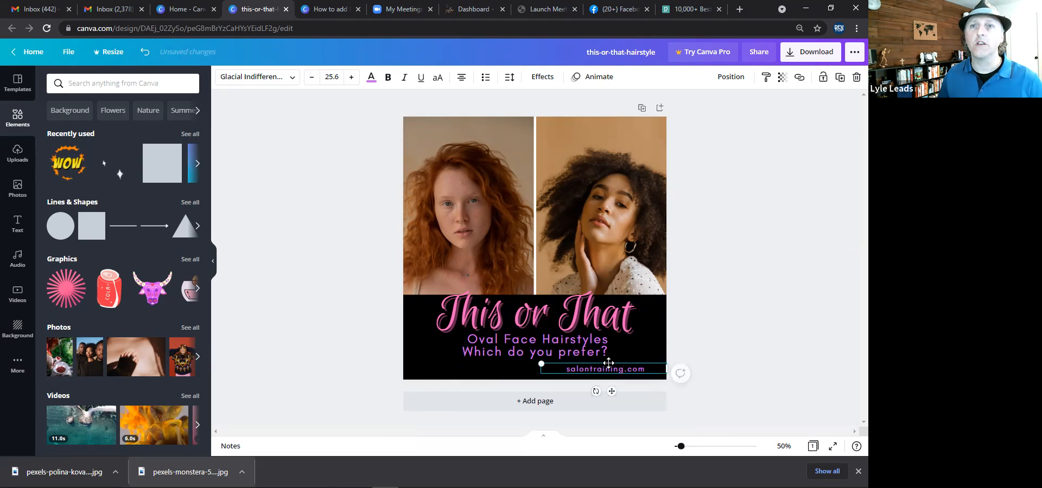
# Recolour the banner rectangle to the custom colour #840051 after trying several preset colours.
pyautogui.click(392, 197)
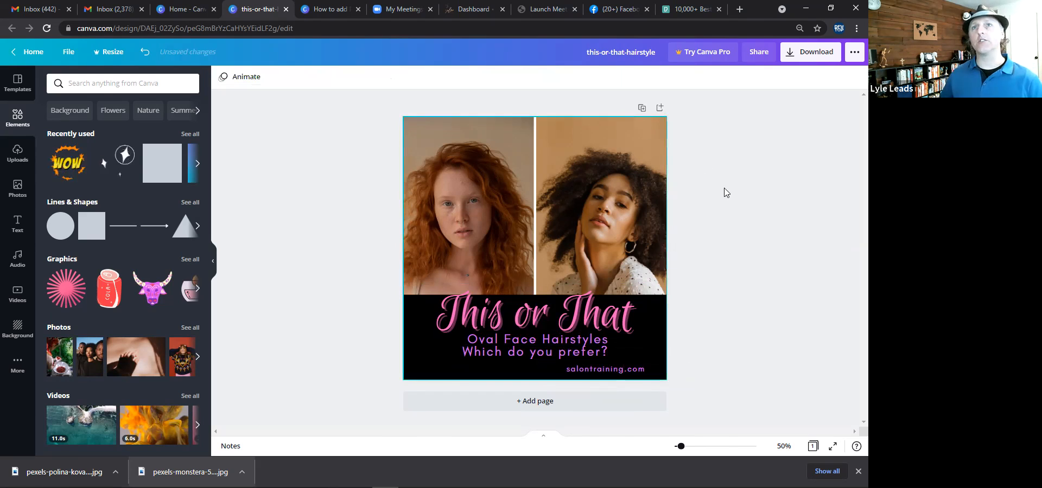
pyautogui.click(409, 337)
pyautogui.click(223, 76)
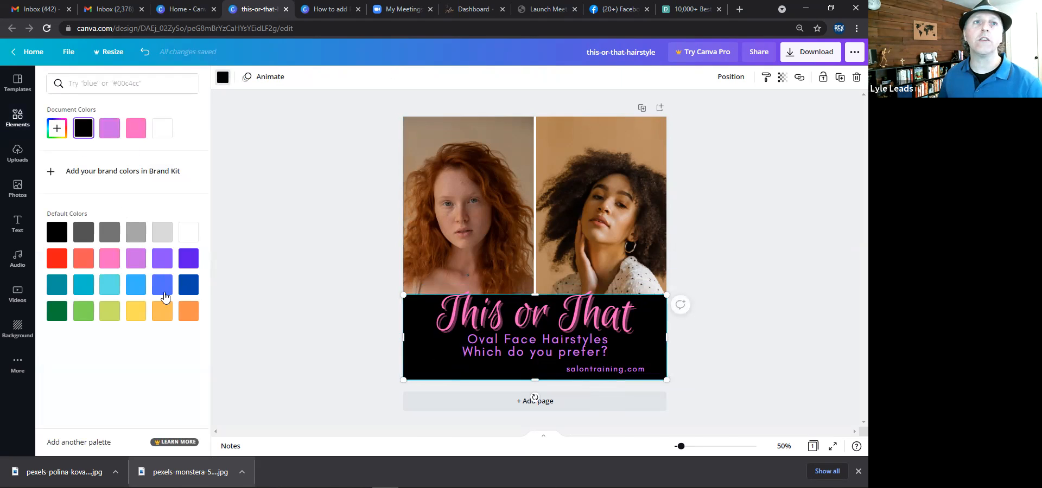
pyautogui.click(182, 312)
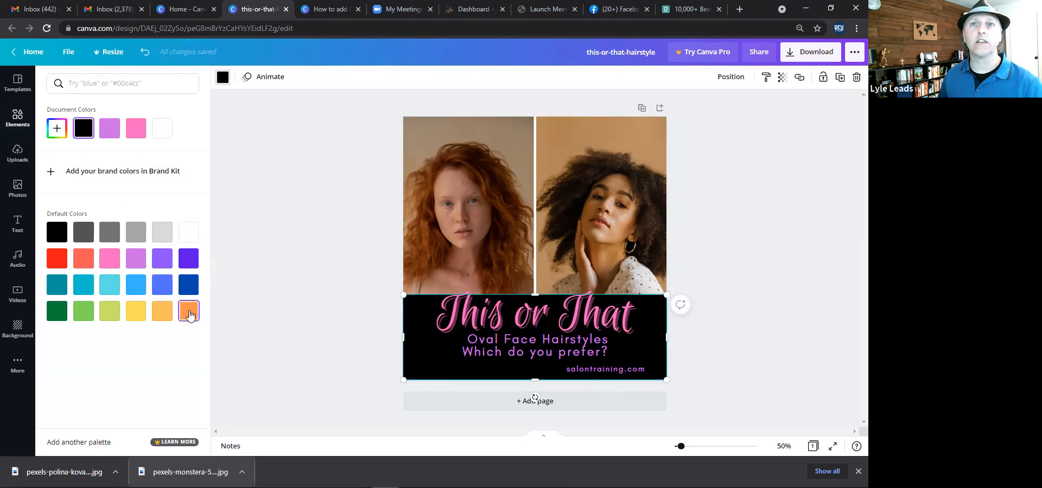
pyautogui.click(190, 284)
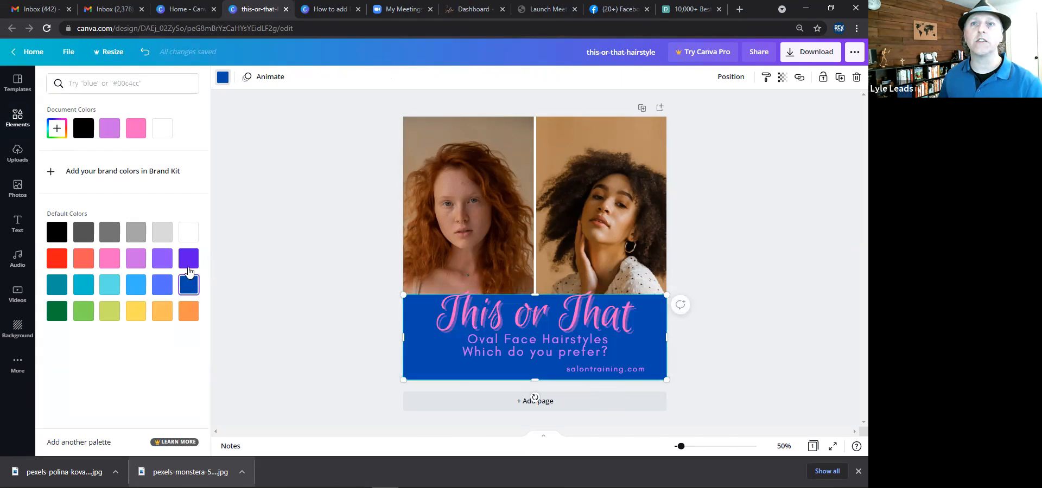
pyautogui.click(188, 258)
pyautogui.click(161, 259)
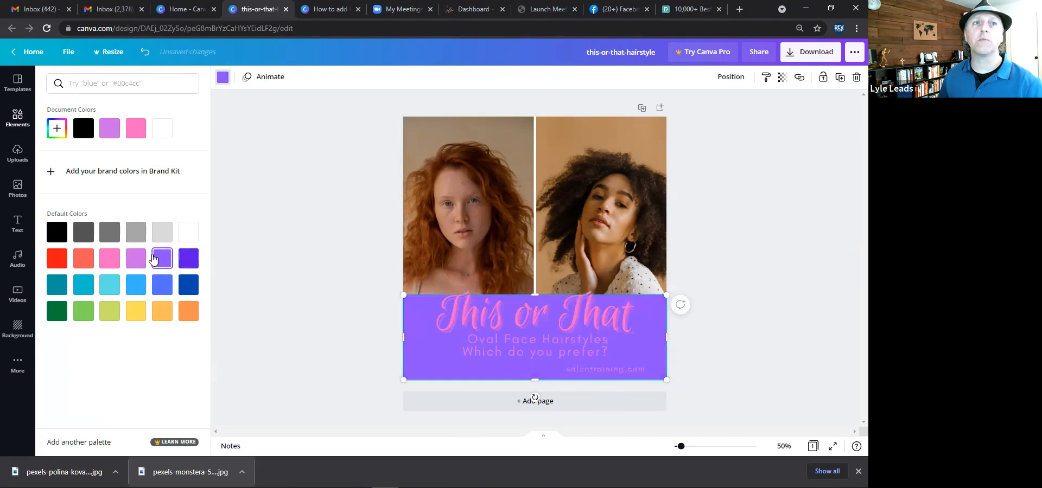
pyautogui.click(110, 261)
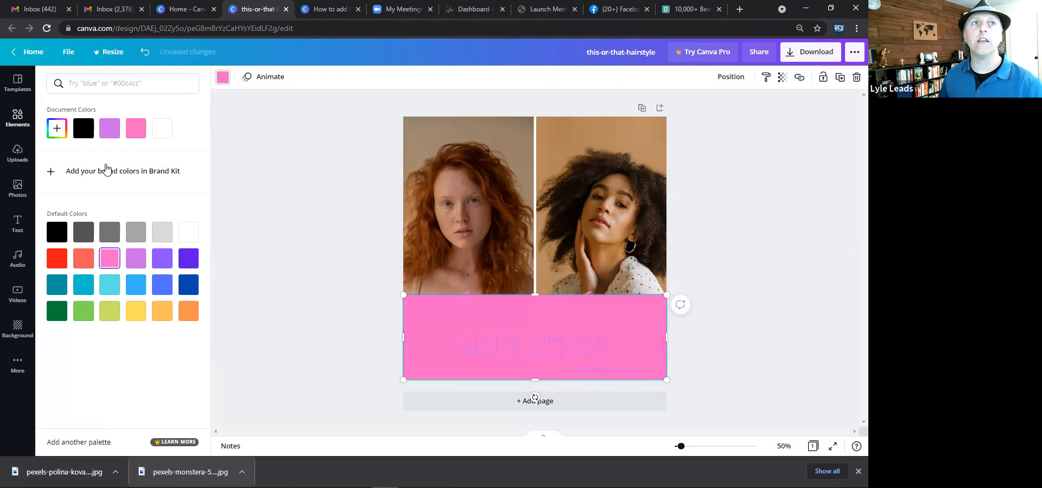
pyautogui.click(59, 134)
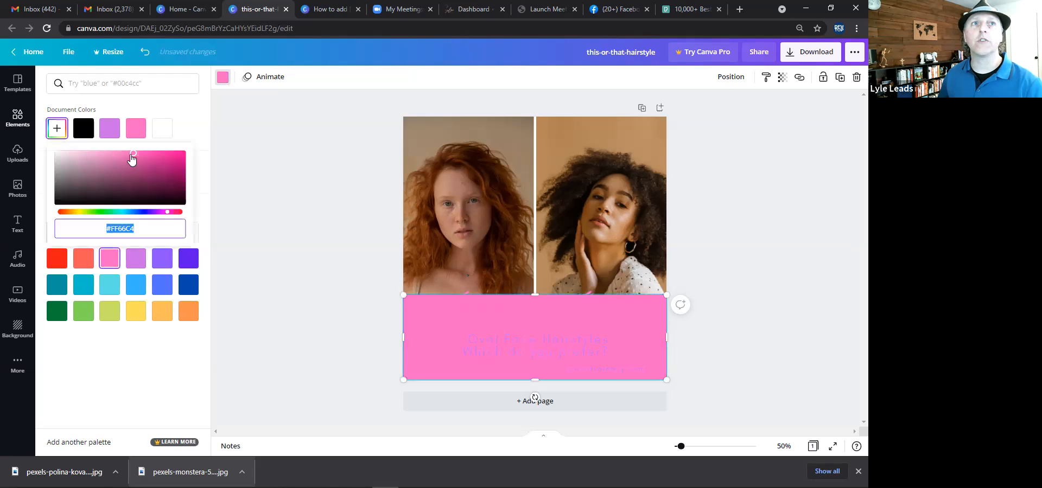
pyautogui.moveTo(132, 156); pyautogui.dragTo(195, 179)
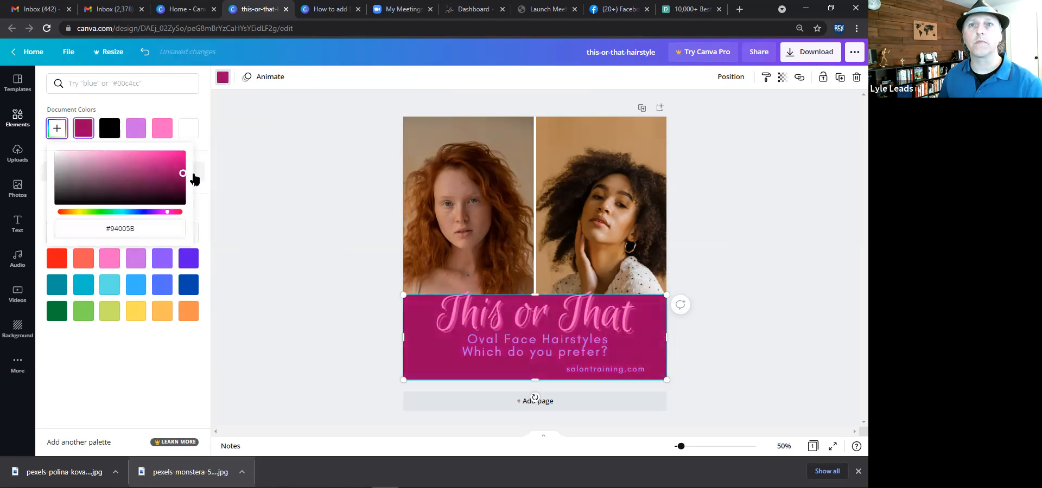
pyautogui.click(300, 191)
# Recolour the banner rectangle to the dark brown custom colour #391E03.
pyautogui.click(422, 319)
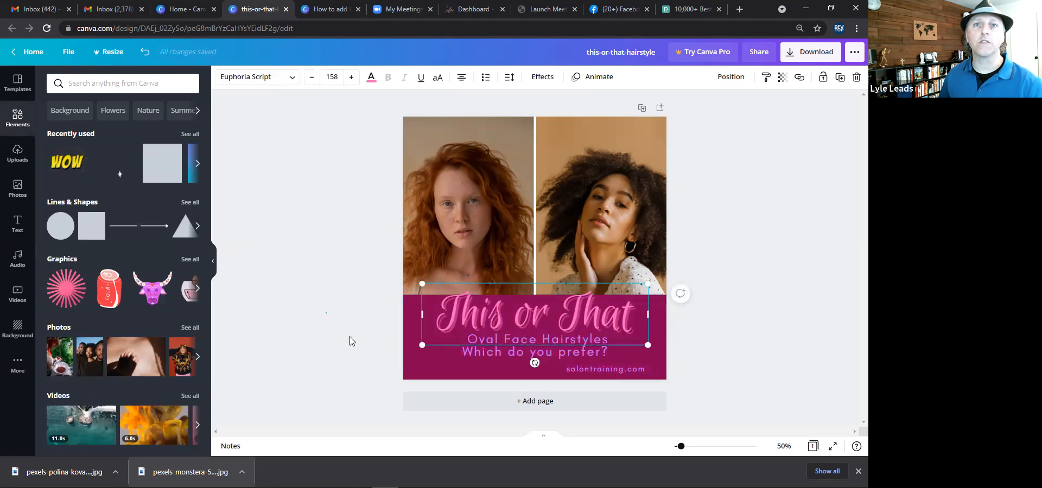
pyautogui.click(407, 362)
pyautogui.click(406, 360)
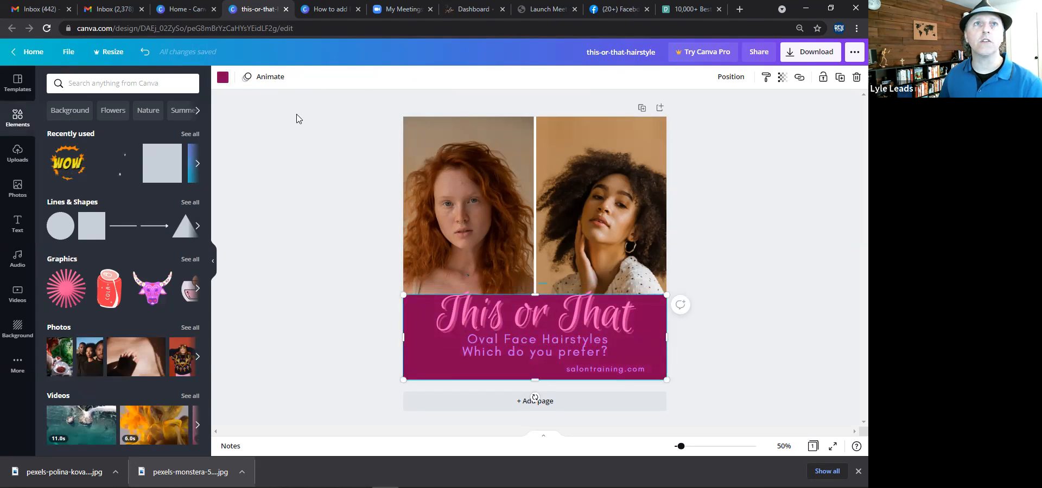
pyautogui.click(223, 77)
pyautogui.click(409, 350)
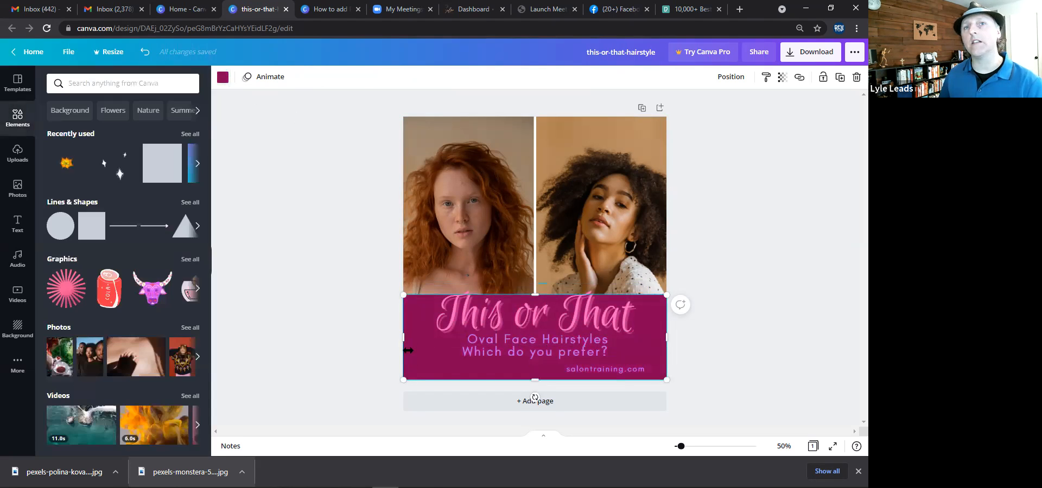
pyautogui.click(222, 78)
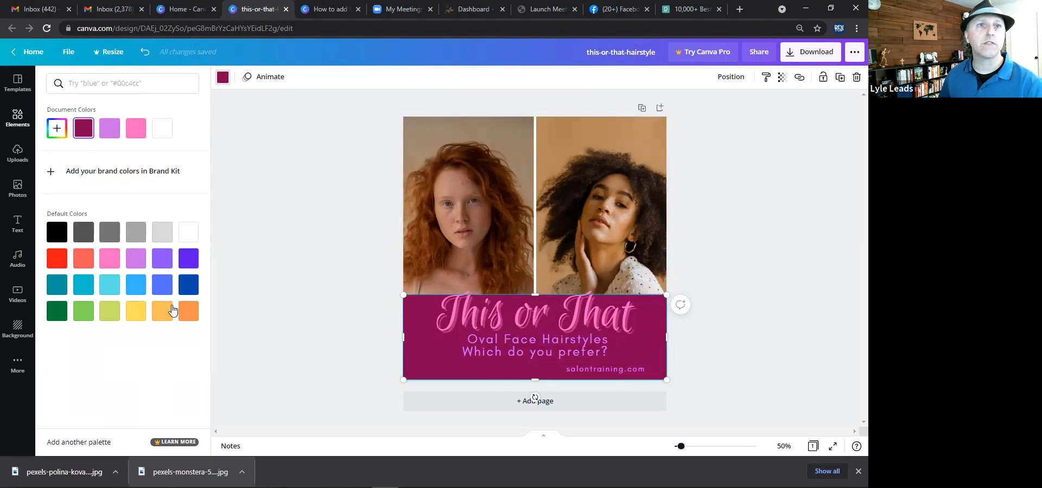
pyautogui.click(188, 316)
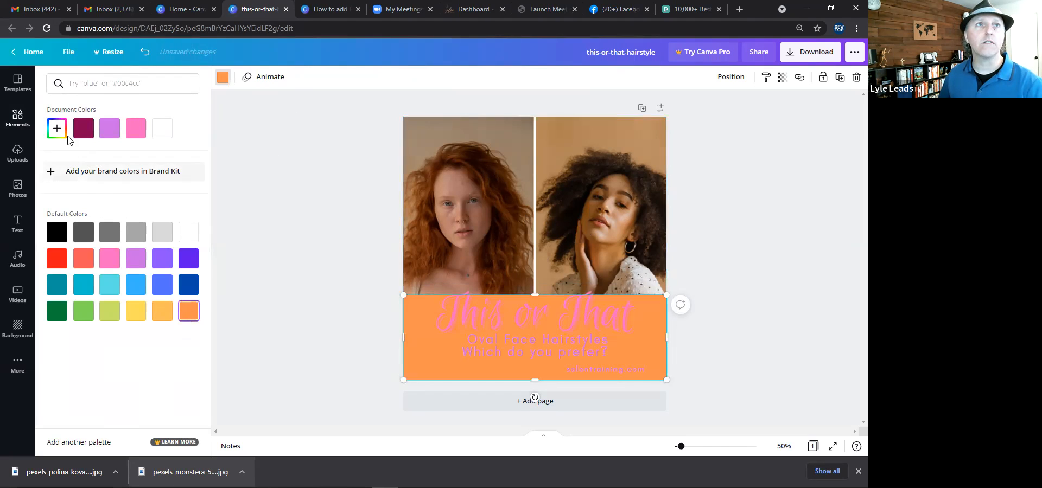
pyautogui.click(80, 130)
pyautogui.click(57, 129)
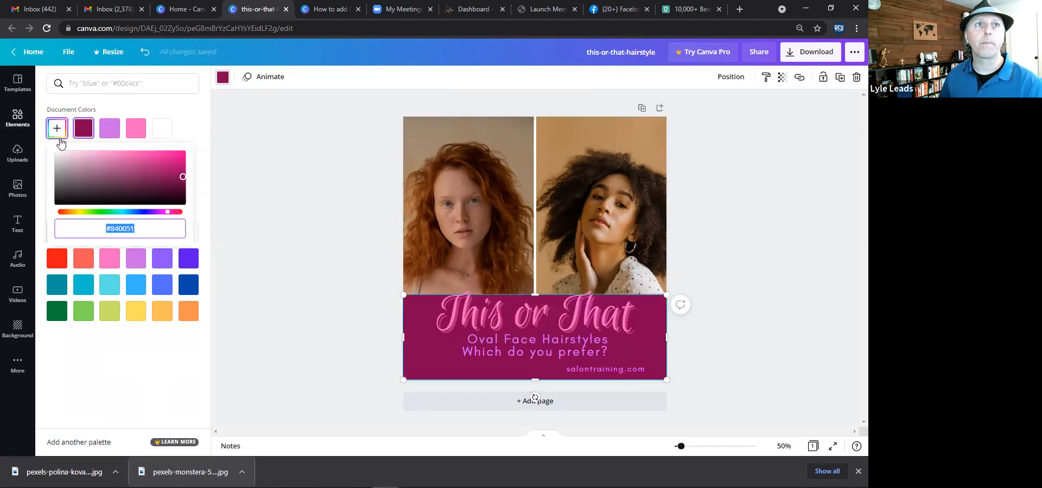
pyautogui.moveTo(169, 218); pyautogui.dragTo(71, 221)
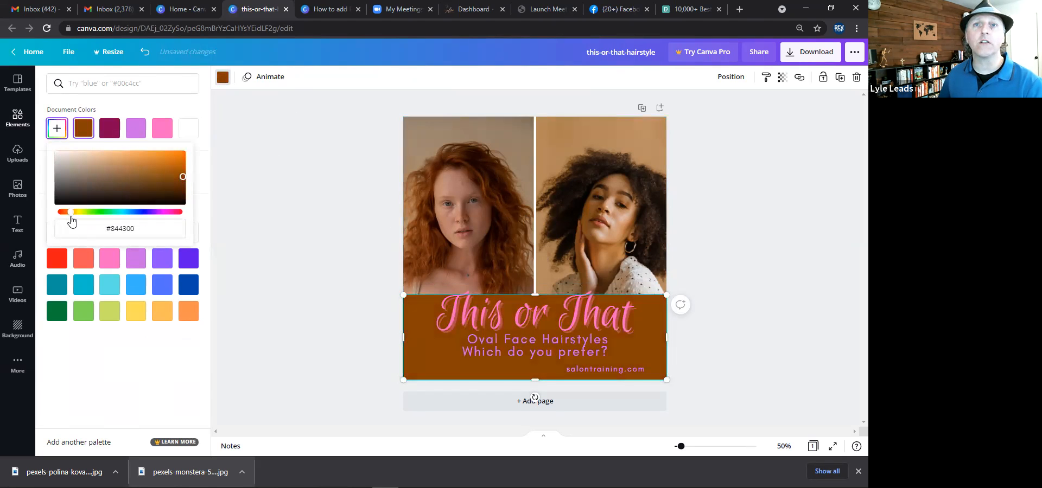
pyautogui.moveTo(183, 177); pyautogui.dragTo(178, 193)
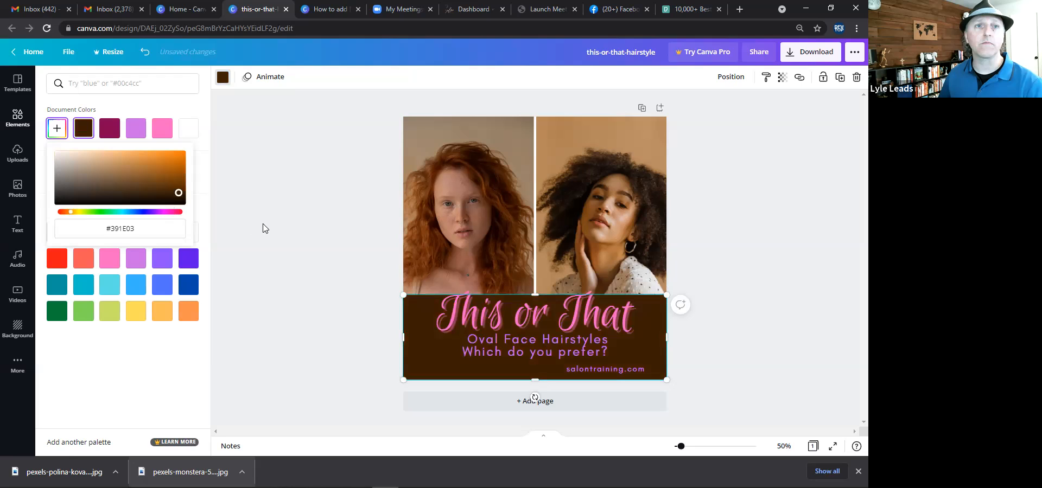
pyautogui.click(306, 241)
# Change the This or That heading's text colour to orange.
pyautogui.click(591, 315)
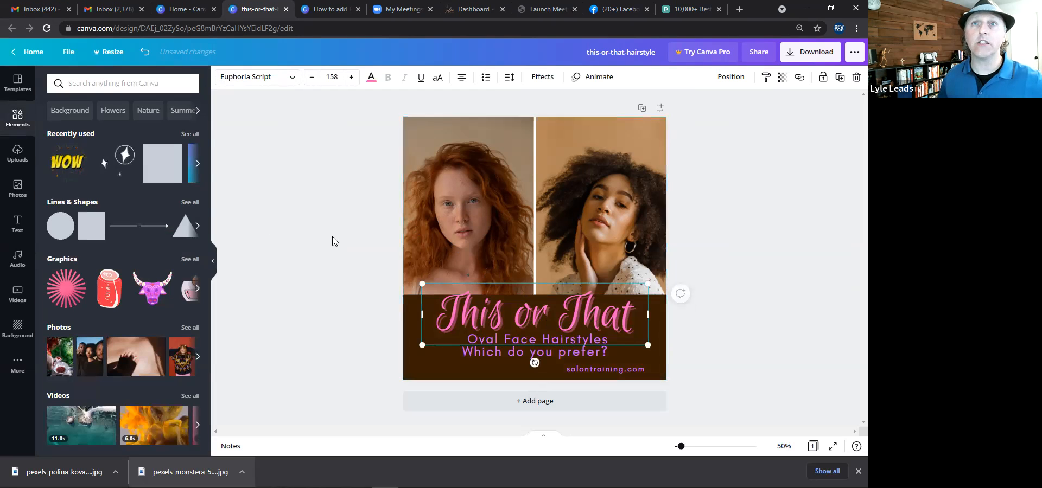
pyautogui.click(372, 77)
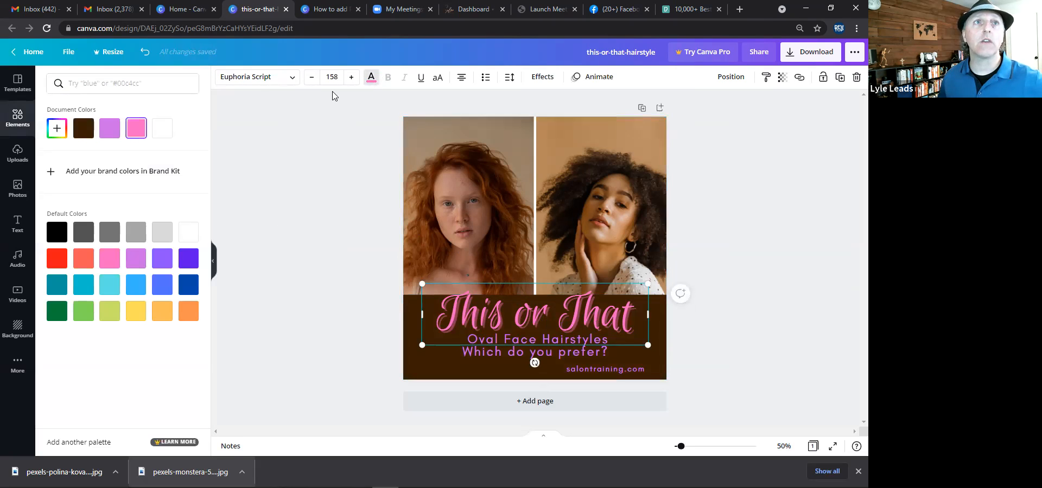
pyautogui.click(189, 313)
# Change the two-line subtitle's text colour to light orange.
pyautogui.click(471, 350)
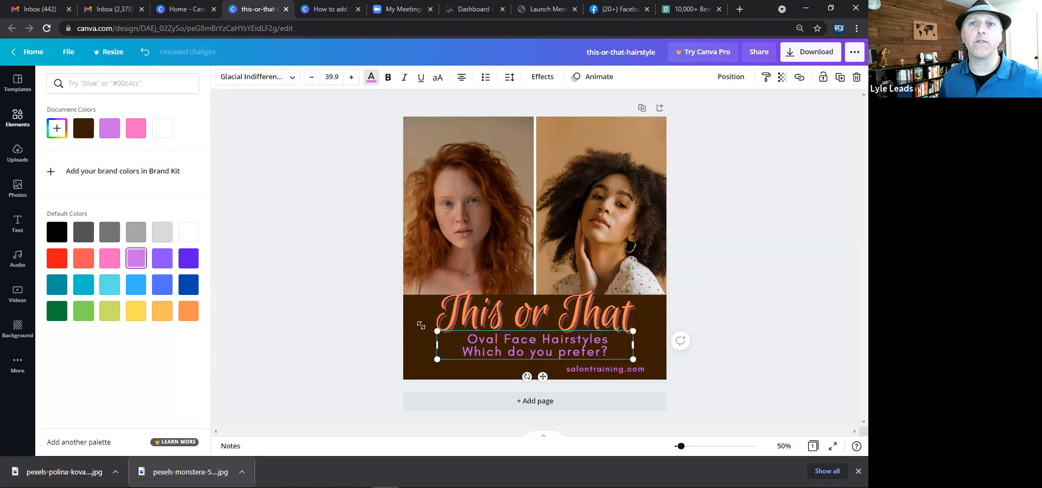
pyautogui.click(163, 311)
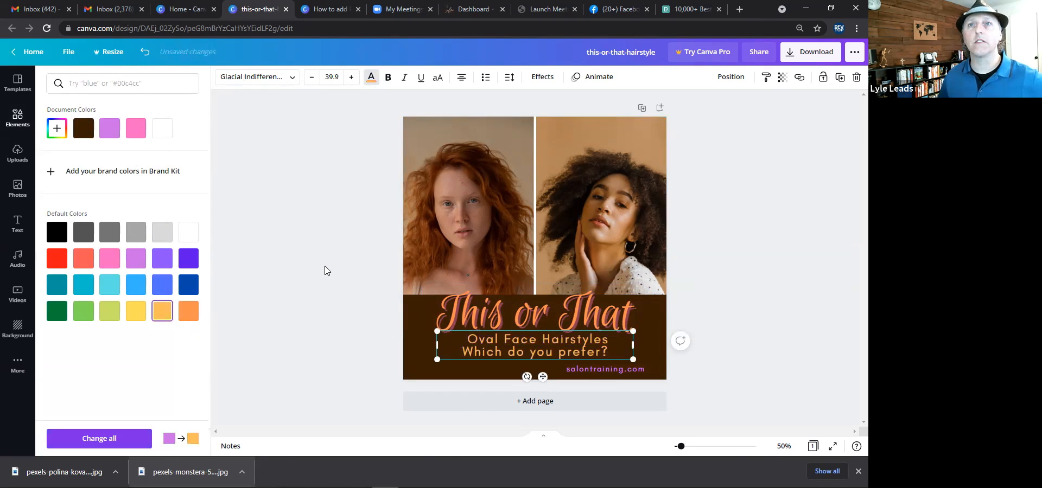
pyautogui.press('Escape')
pyautogui.press('Escape')
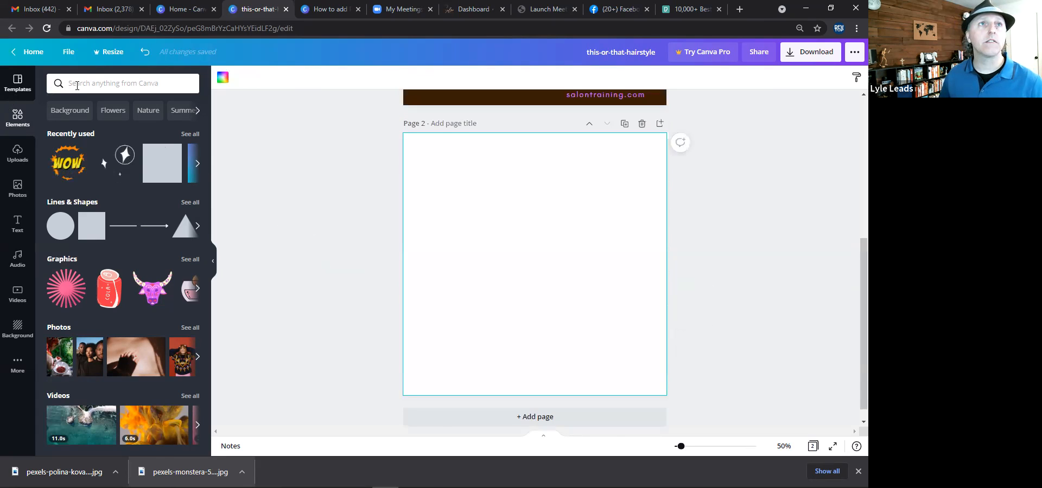
# Search the design library for hair.
pyautogui.click(78, 85)
pyautogui.write('hair')
pyautogui.press('Return')
pyautogui.click(172, 83)
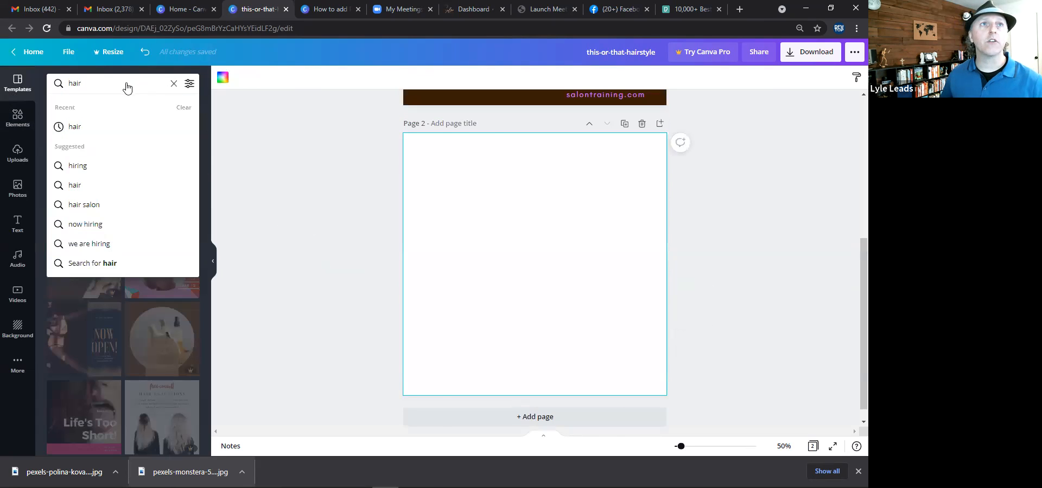
# Search the templates for did you know and scroll through the results.
pyautogui.press('BackSpace')
pyautogui.press('BackSpace')
pyautogui.press('BackSpace')
pyautogui.press('BackSpace')
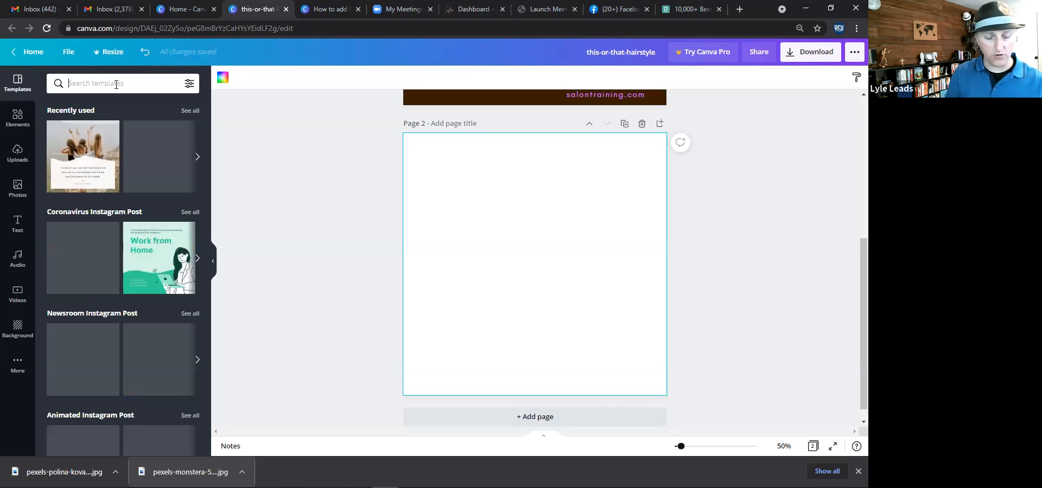
pyautogui.write('c')
pyautogui.write('id you')
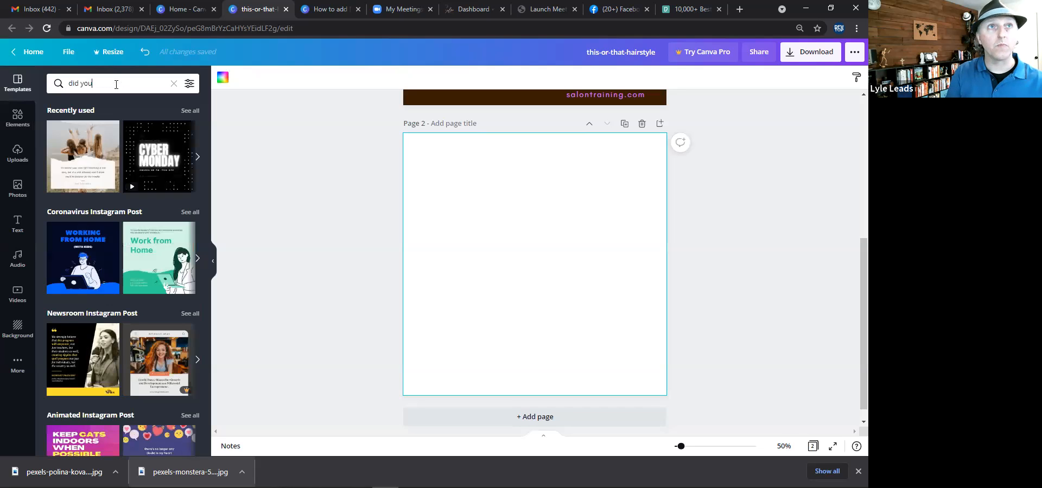
pyautogui.press('Return')
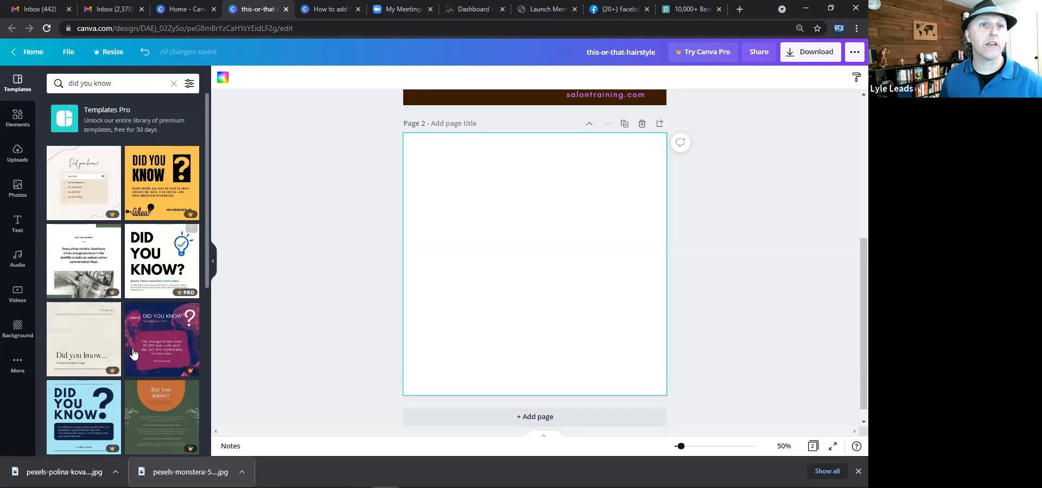
pyautogui.scroll(-1, 135, 356)
pyautogui.scroll(-5, 157, 223)
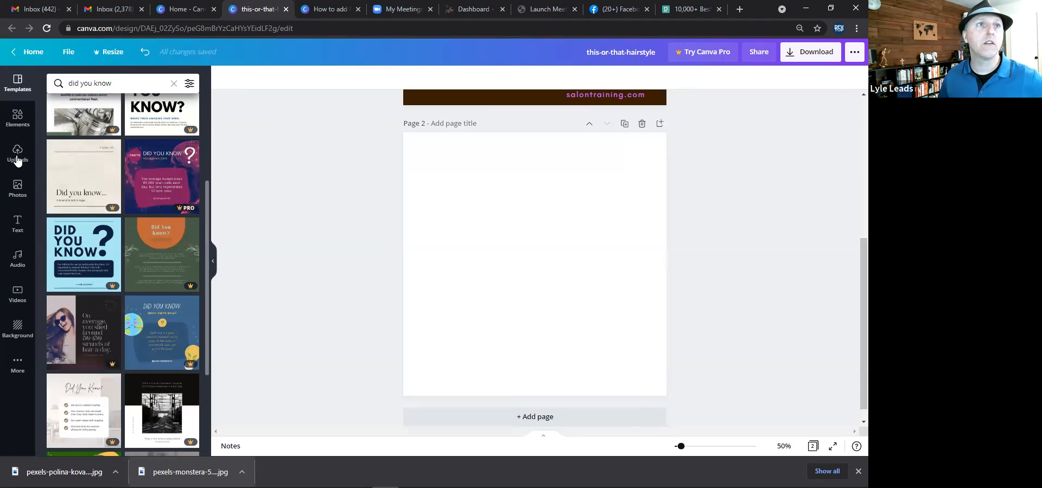
# Add a text box on the blank second page reading "Did you know?".
pyautogui.click(17, 219)
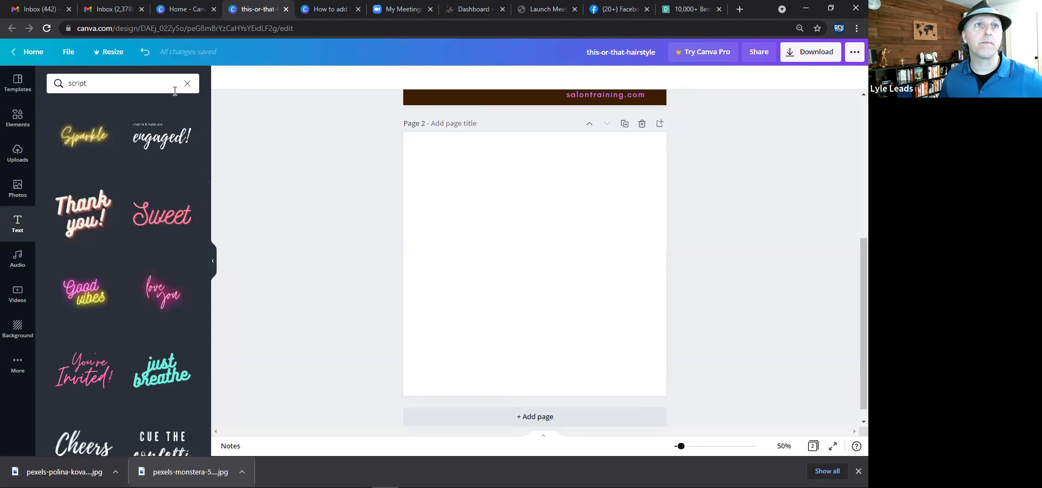
pyautogui.click(188, 83)
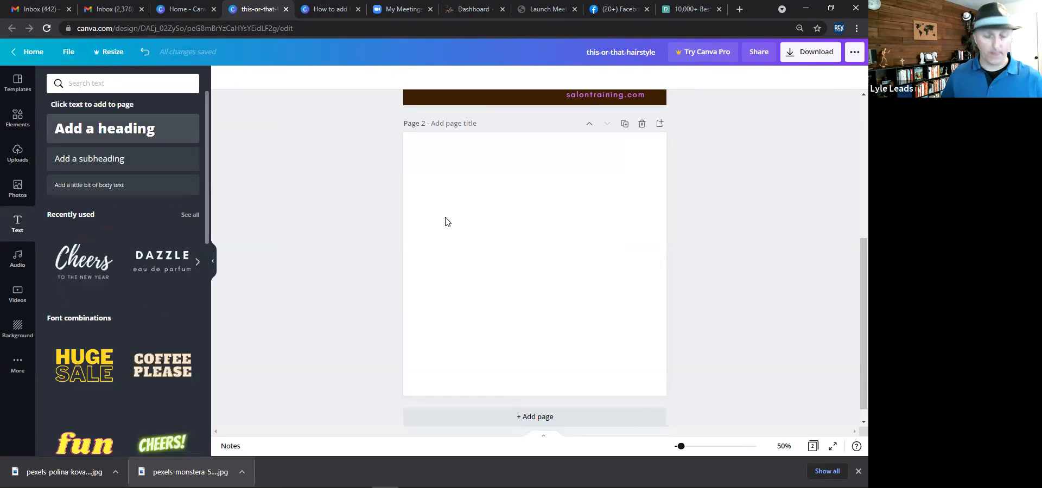
pyautogui.write('t')
pyautogui.write('Did')
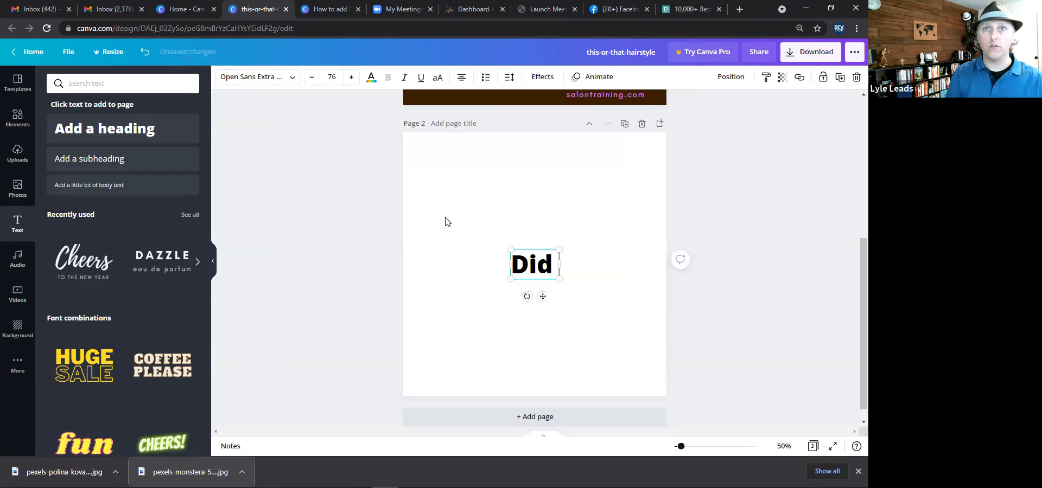
pyautogui.write(' you know?')
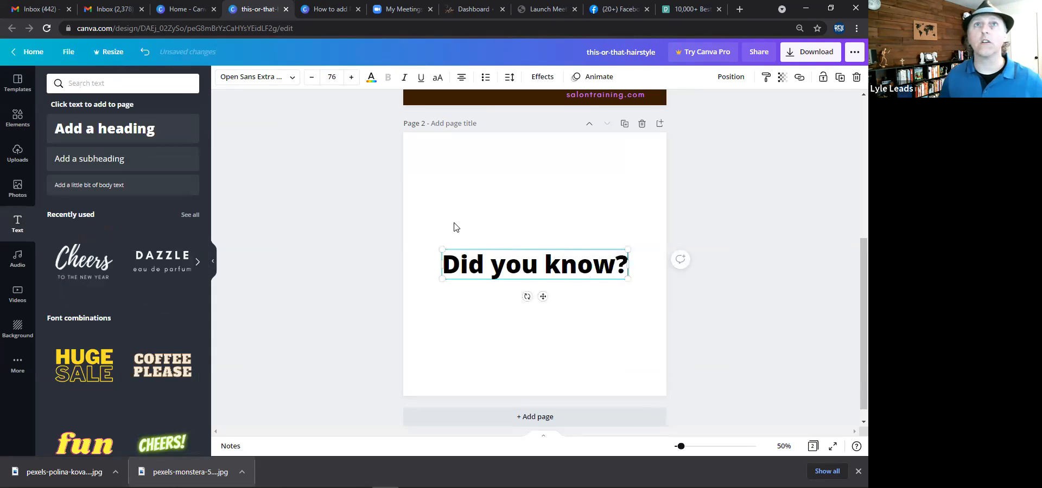
# Convert the heading to uppercase and enlarge it to font size 130.
pyautogui.click(441, 79)
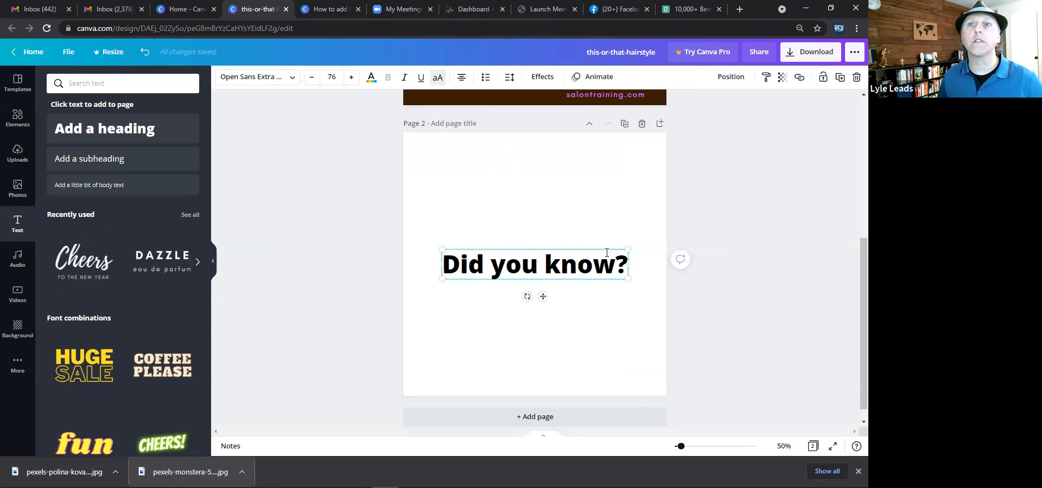
pyautogui.moveTo(640, 265); pyautogui.dragTo(576, 265)
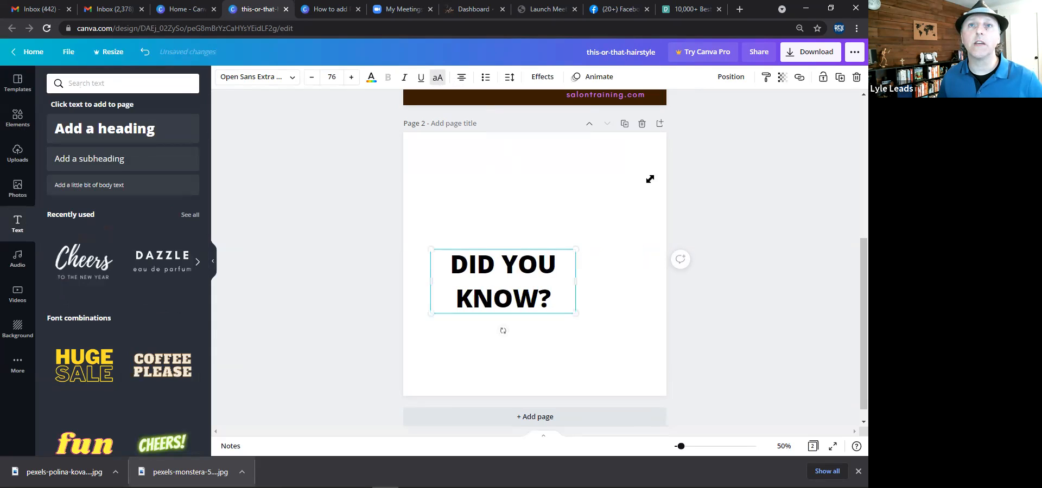
pyautogui.moveTo(650, 179); pyautogui.dragTo(663, 167)
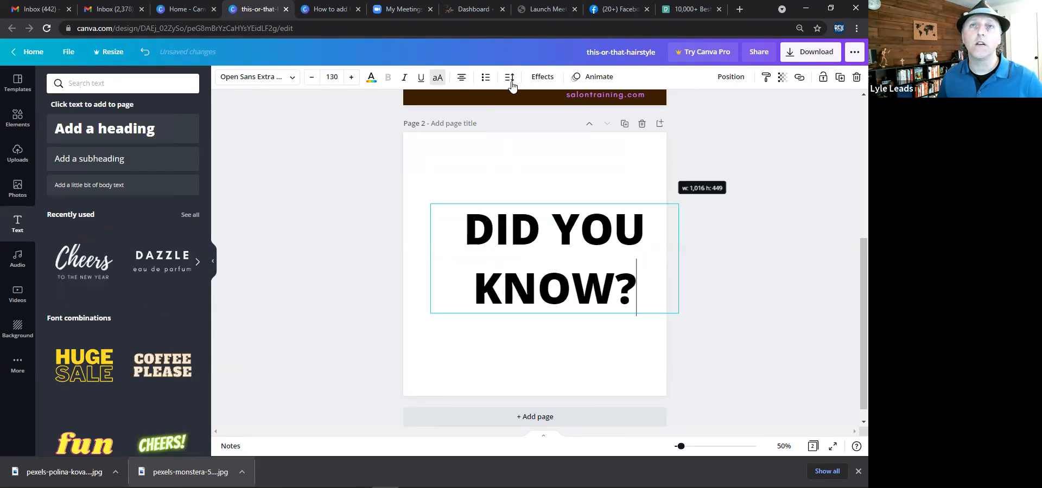
# Tighten the heading's line spacing, left-align it and move it to the page's upper left corner.
pyautogui.moveTo(597, 131); pyautogui.dragTo(583, 134)
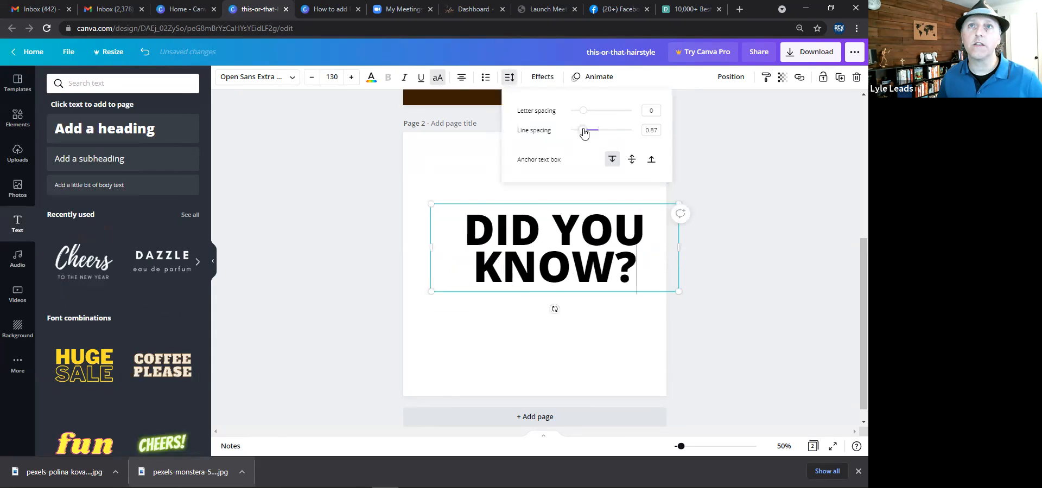
pyautogui.click(461, 77)
pyautogui.moveTo(495, 201); pyautogui.dragTo(482, 144)
# Add a subheading reading "There are 5 face shapes:square, oval, triangle, circle," beneath the heading.
pyautogui.click(341, 191)
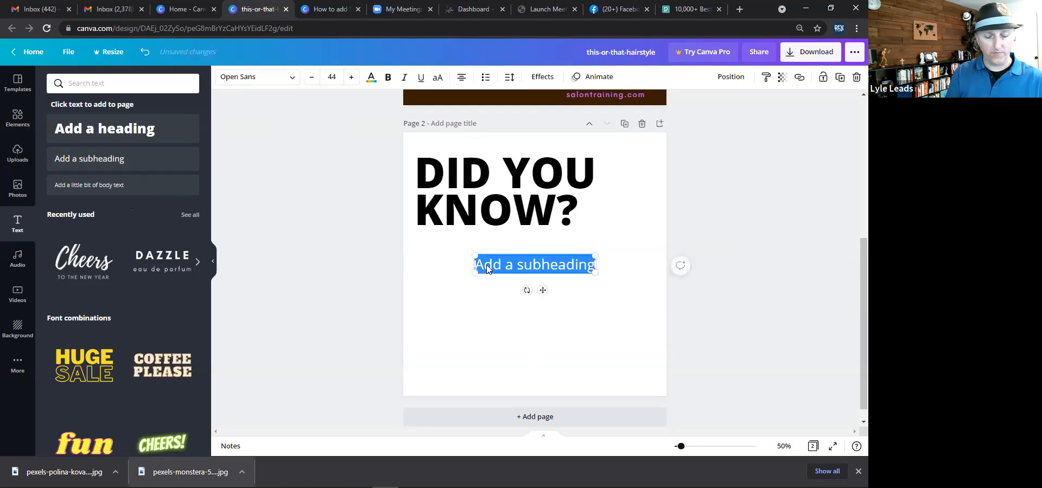
pyautogui.write('There are 5 t')
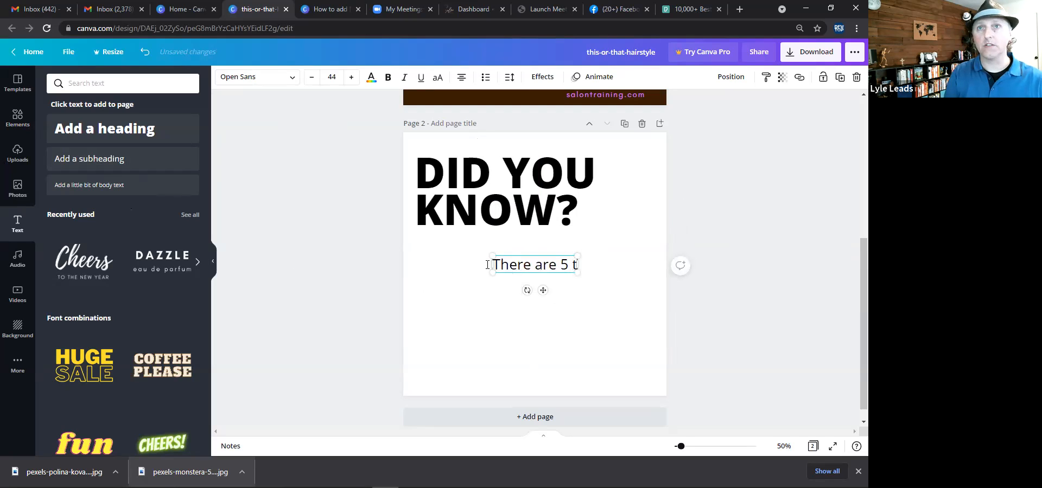
pyautogui.write('ypes')
pyautogui.press('BackSpace')
pyautogui.press('BackSpace')
pyautogui.press('BackSpace')
pyautogui.press('BackSpace')
pyautogui.press('BackSpace')
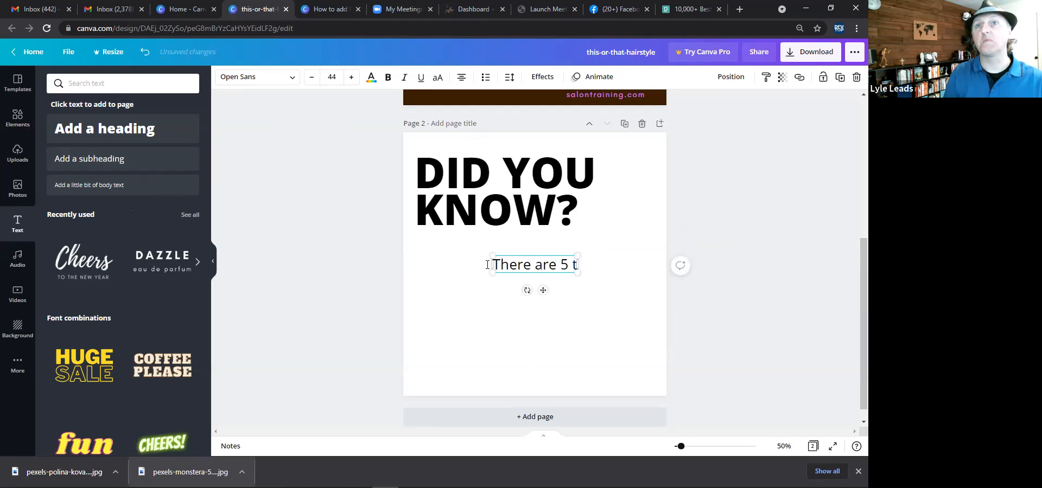
pyautogui.press('BackSpace')
pyautogui.write('face sh')
pyautogui.press('BackSpace')
pyautogui.press('BackSpace')
pyautogui.write('shapes:')
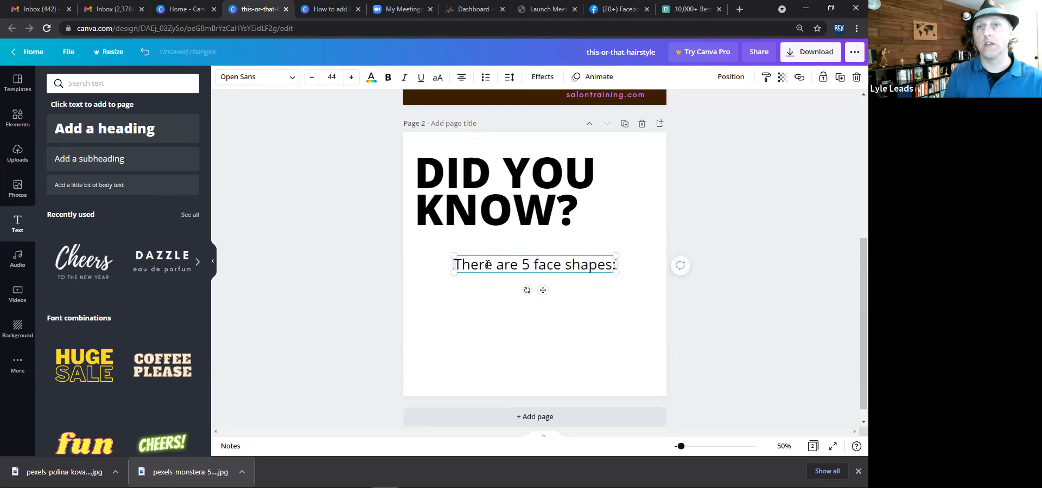
pyautogui.write('sq')
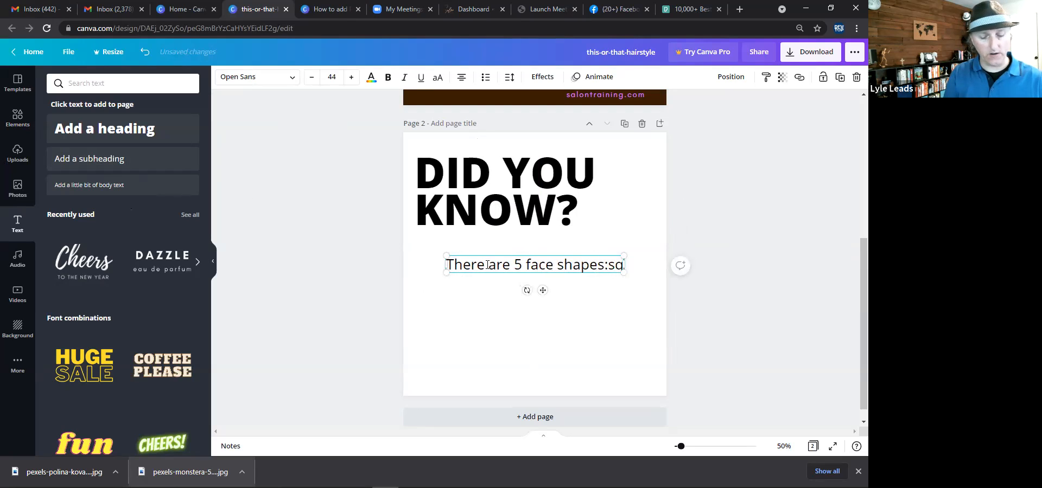
pyautogui.write('uare, ov')
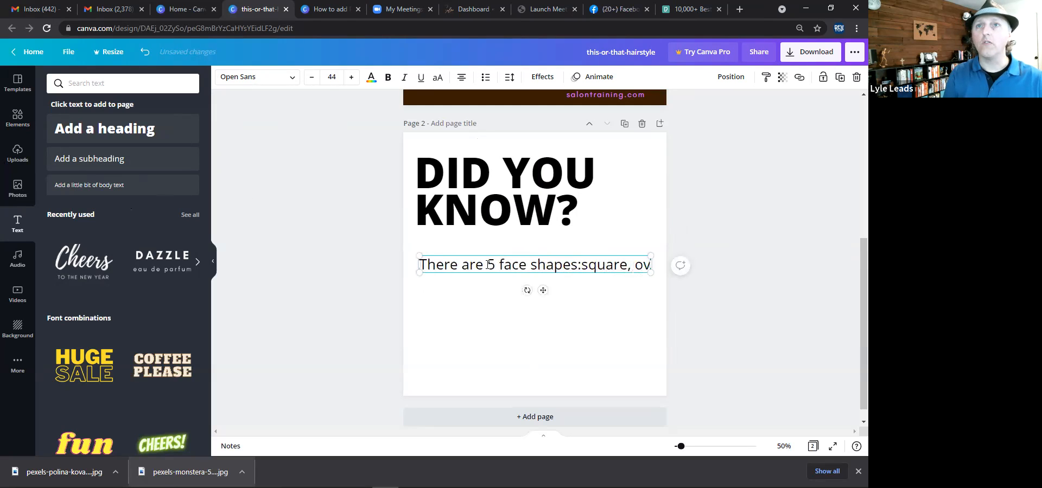
pyautogui.write('al,')
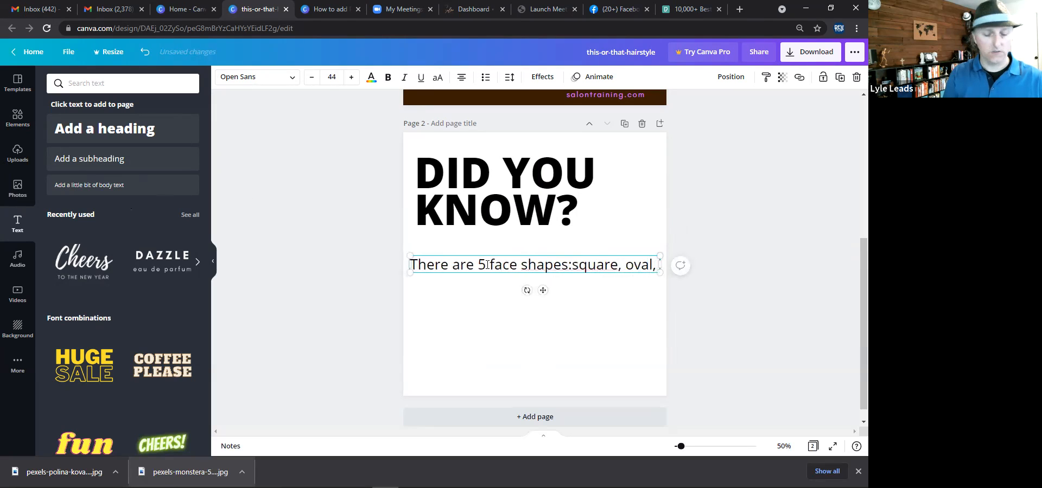
pyautogui.write(' triangle, ')
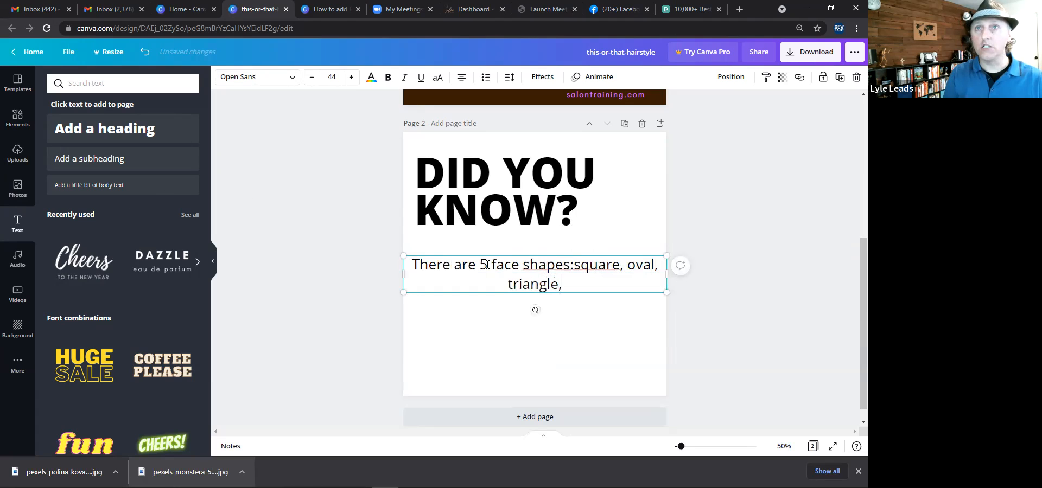
pyautogui.write('circle')
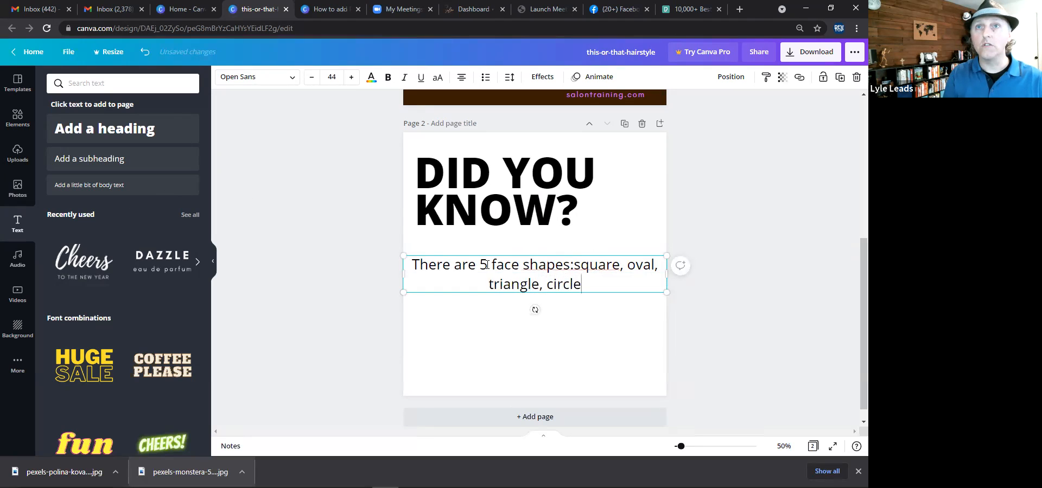
pyautogui.write(',')
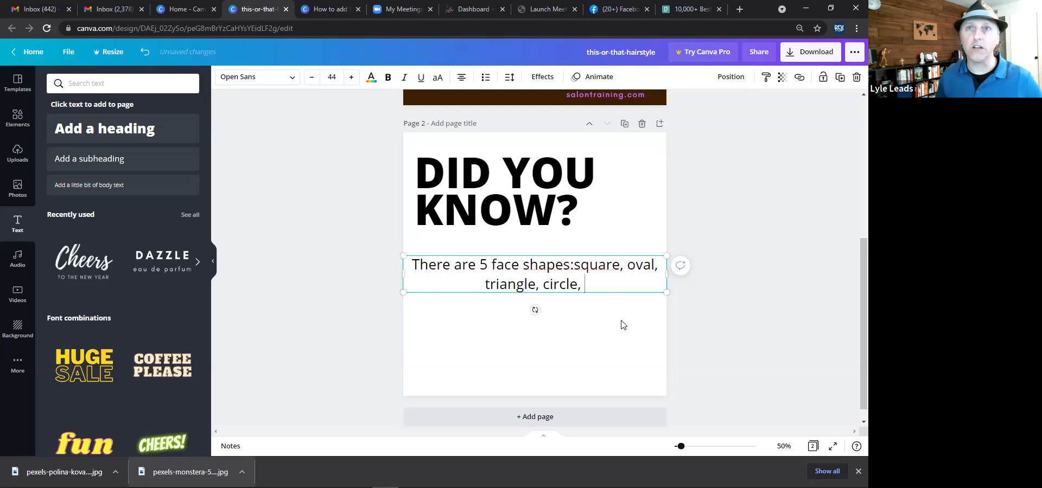
# Insert a space after the colon and enlarge the subheading to size 61.3 across two lines.
pyautogui.click(574, 272)
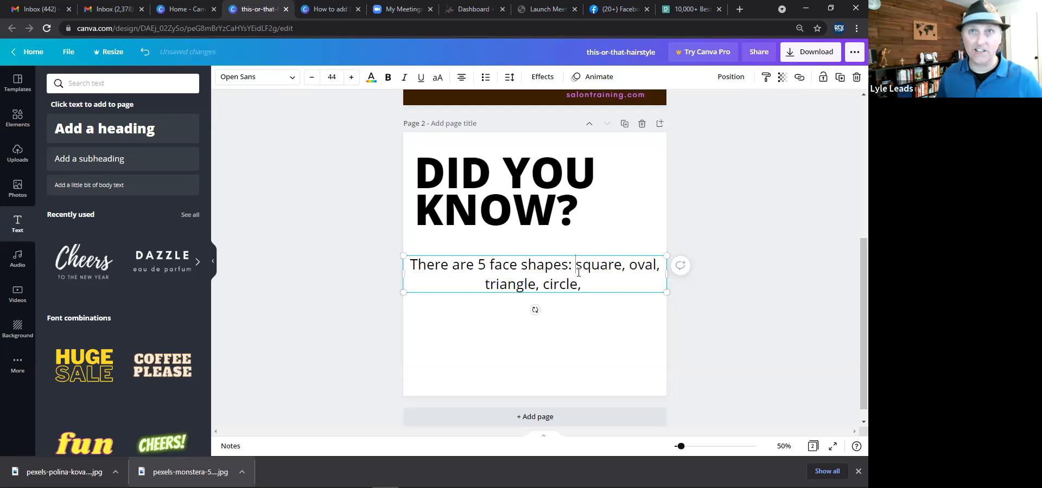
pyautogui.moveTo(667, 276); pyautogui.dragTo(590, 274)
pyautogui.moveTo(608, 305); pyautogui.dragTo(661, 326)
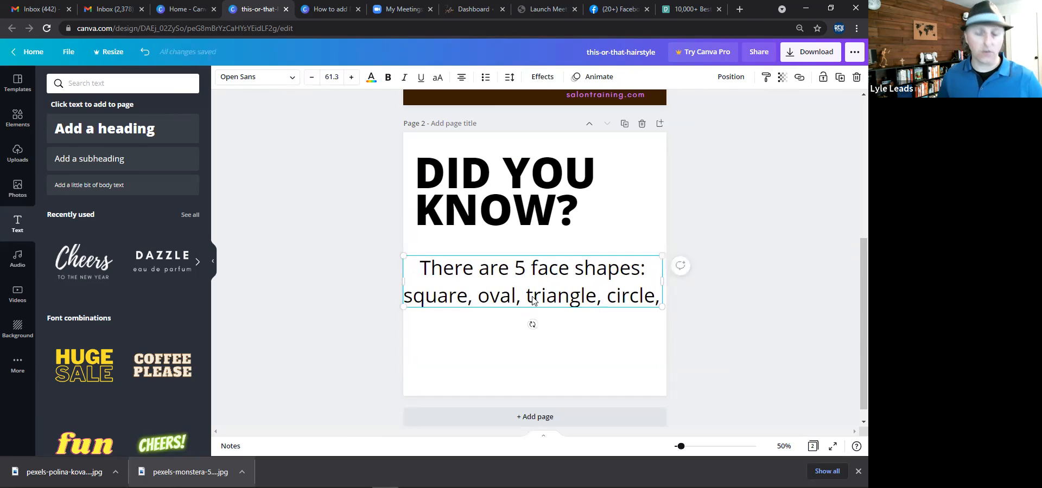
# Duplicate the subheading below itself and replace the copy's text with "Which one are you?".
pyautogui.moveTo(532, 301); pyautogui.dragTo(530, 358)
pyautogui.click(512, 347)
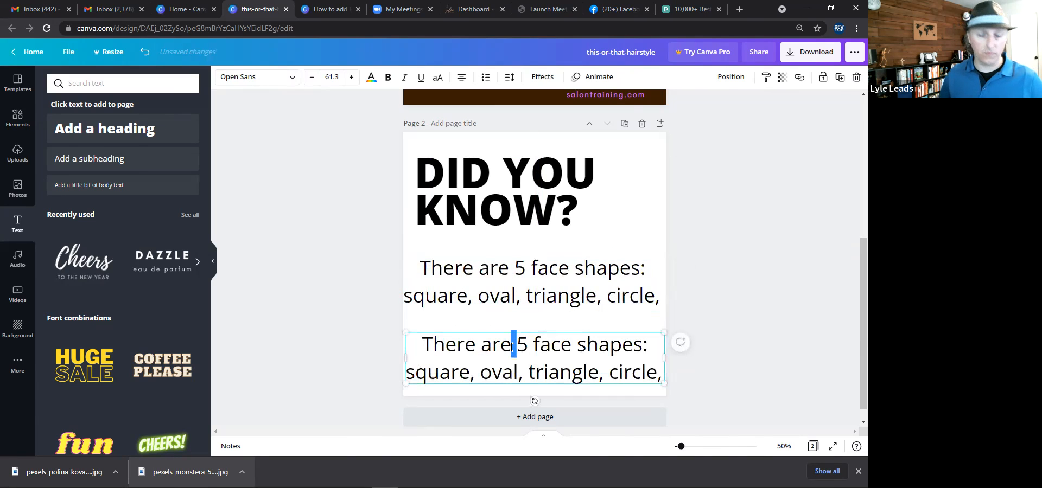
pyautogui.hotkey('ctrl', 'a')
pyautogui.write('Which ')
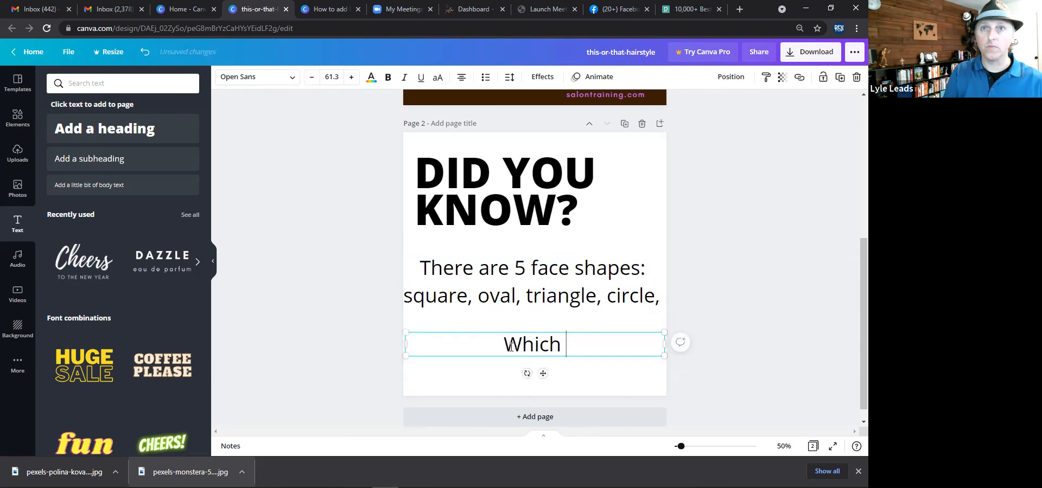
pyautogui.write('one are you?')
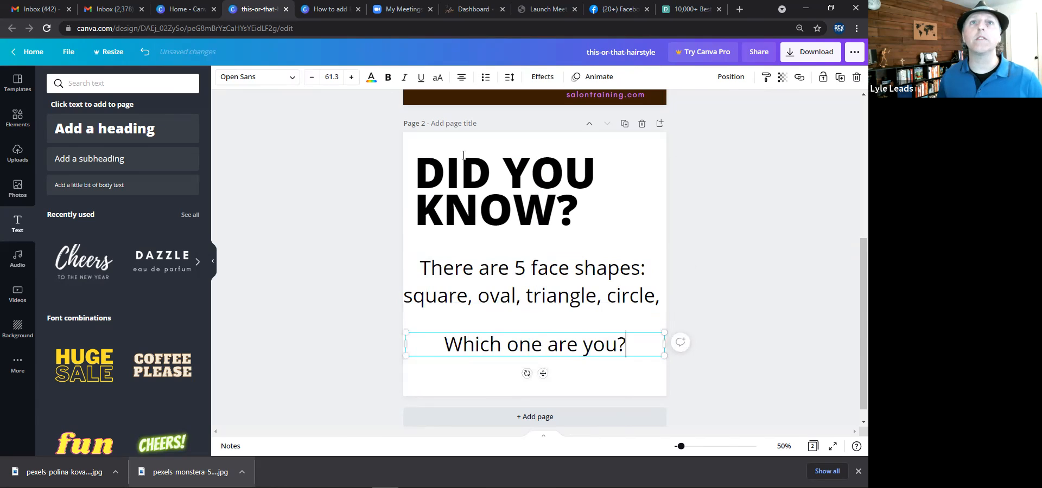
# Make the "Which one are you?" line bold.
pyautogui.click(387, 82)
pyautogui.click(599, 363)
pyautogui.click(624, 346)
pyautogui.moveTo(623, 346); pyautogui.dragTo(621, 350)
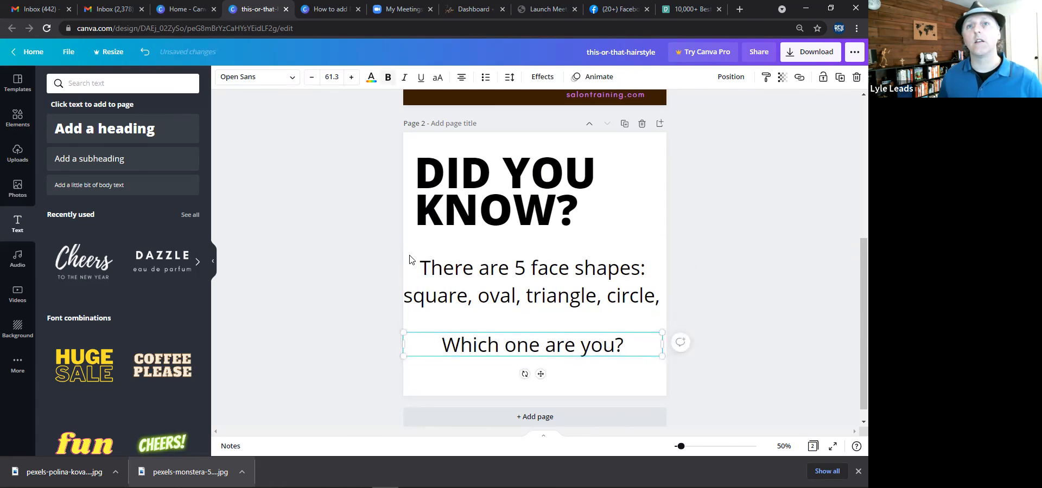
pyautogui.hotkey('ctrl', 'b')
pyautogui.click(488, 208)
pyautogui.click(707, 226)
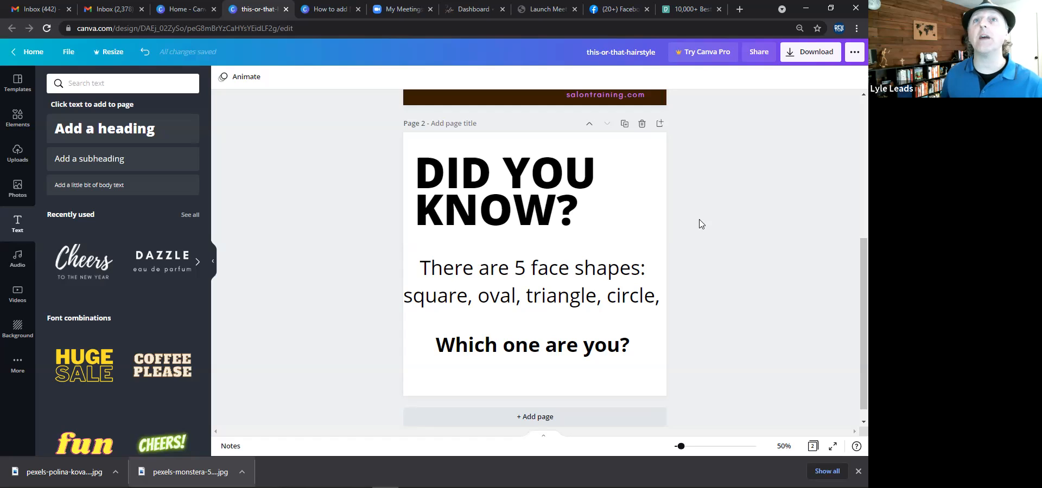
# Set the second page's background colour to black.
pyautogui.click(524, 143)
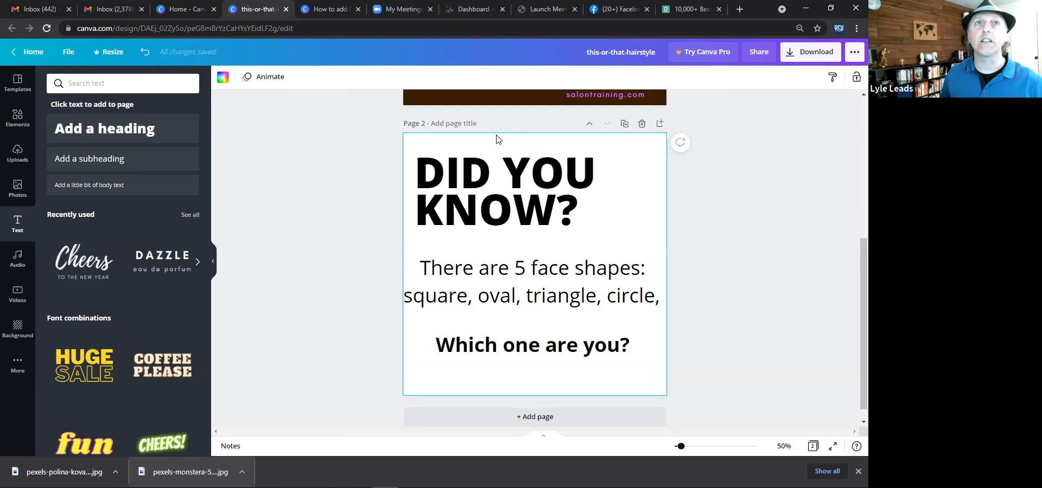
pyautogui.click(224, 80)
pyautogui.click(83, 129)
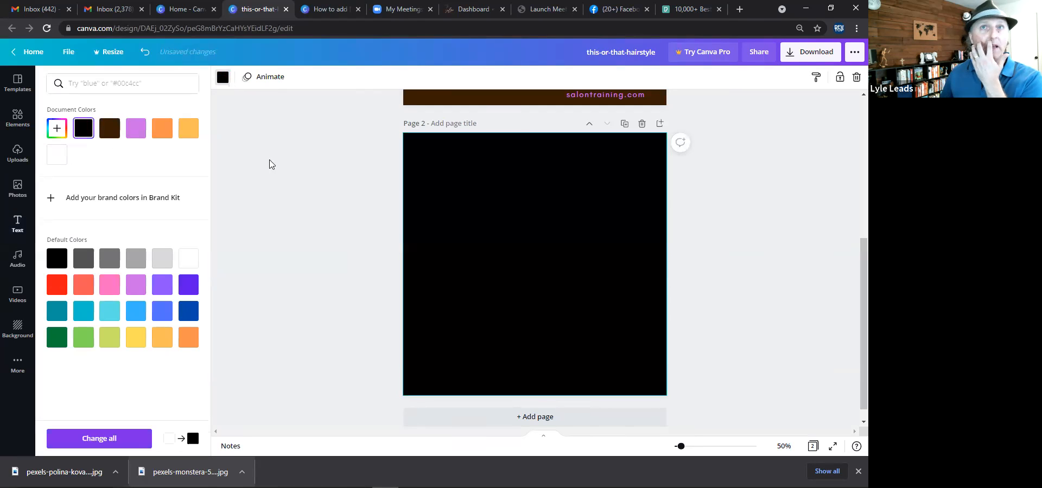
# Change the heading, subheading and question text colours to white.
pyautogui.click(482, 178)
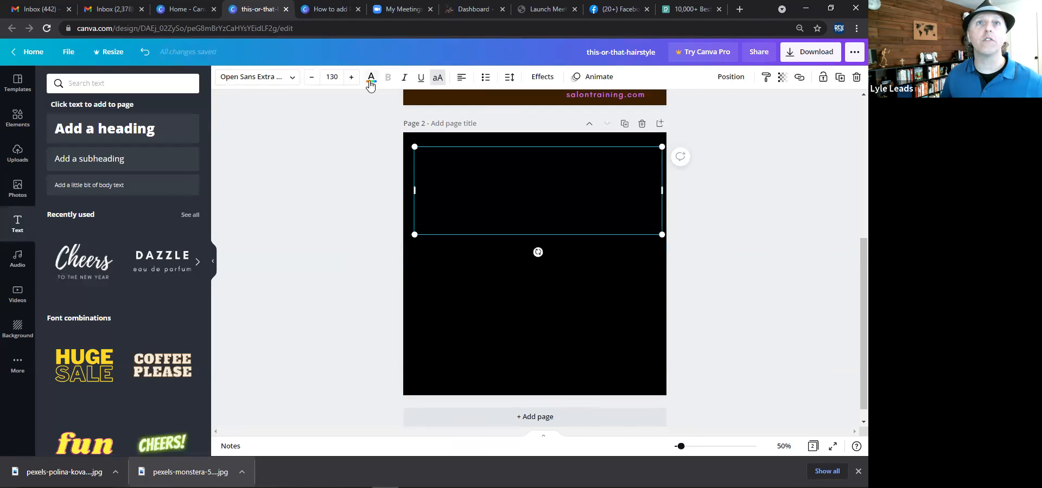
pyautogui.click(371, 78)
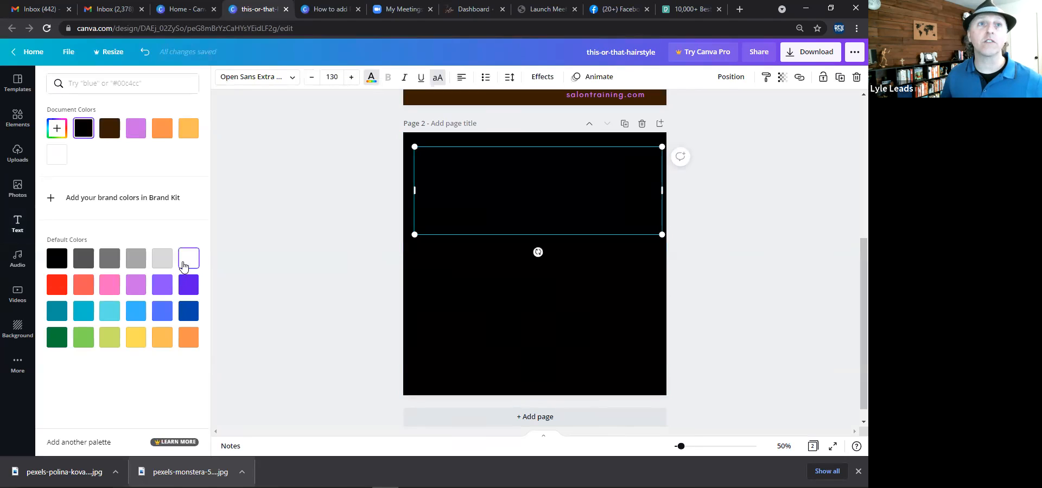
pyautogui.click(188, 261)
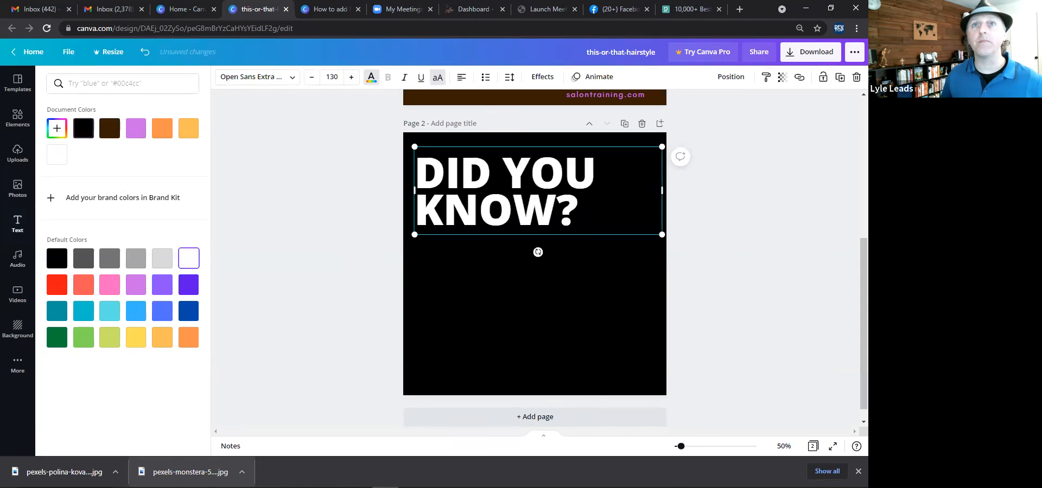
pyautogui.click(190, 257)
pyautogui.click(459, 338)
pyautogui.click(191, 263)
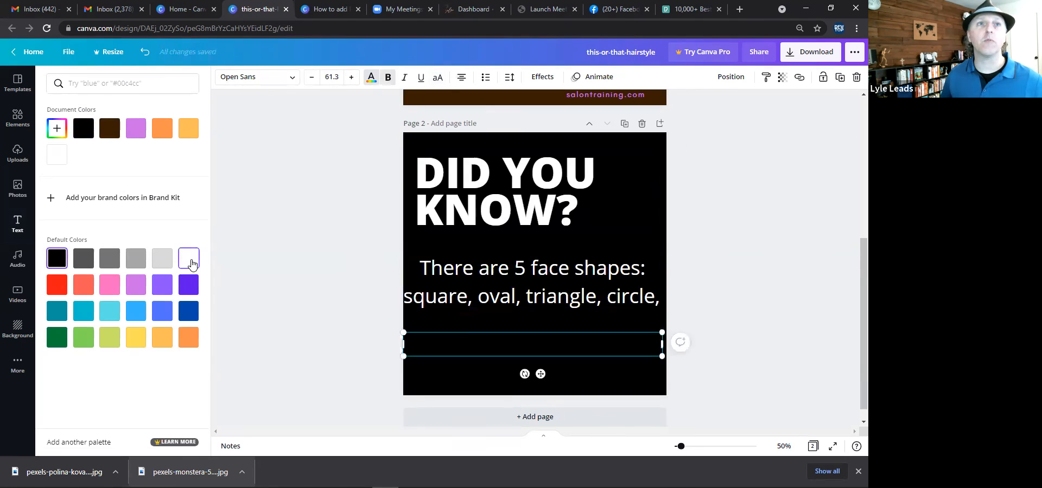
pyautogui.click(291, 286)
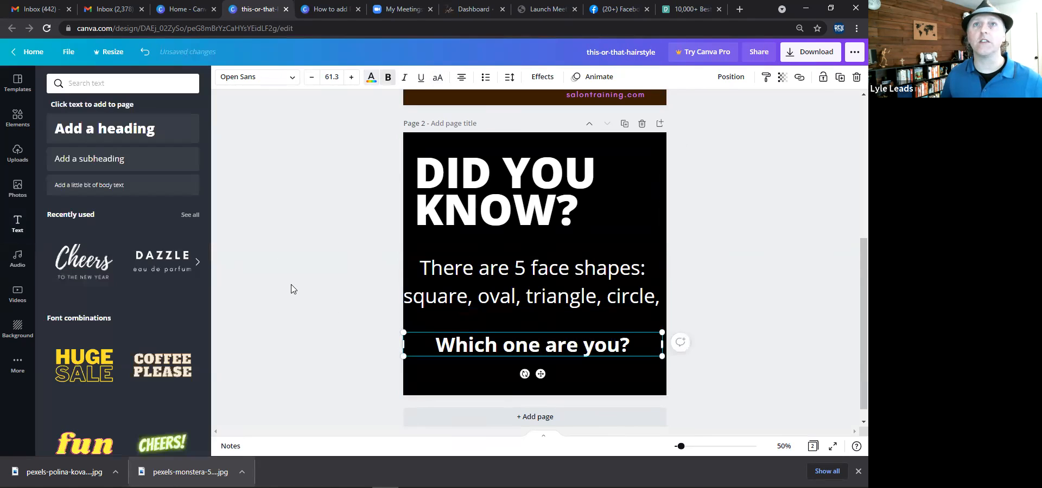
# Copy the salontraining.com text from the first page and paste it onto the second page's lower edge.
pyautogui.click(584, 94)
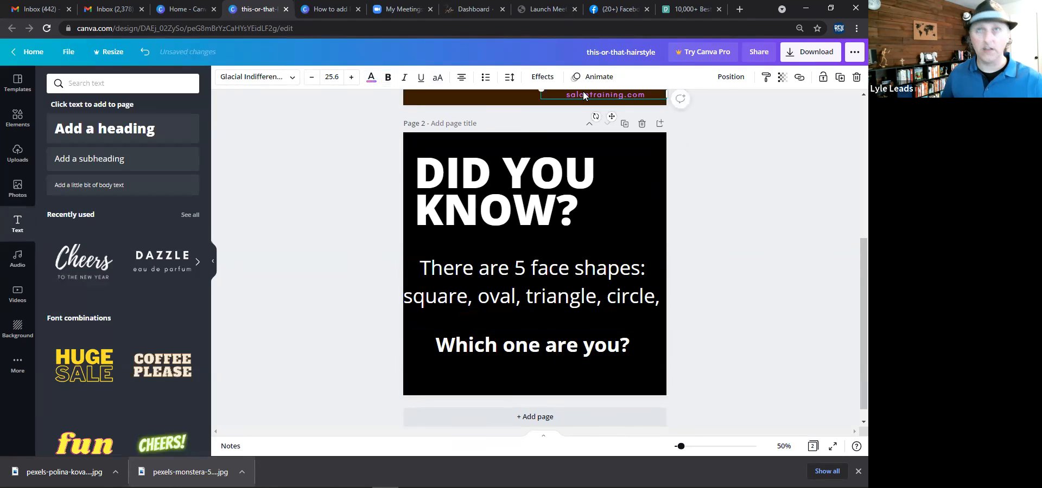
pyautogui.hotkey('ctrl', 'c')
pyautogui.hotkey('ctrl', 'v')
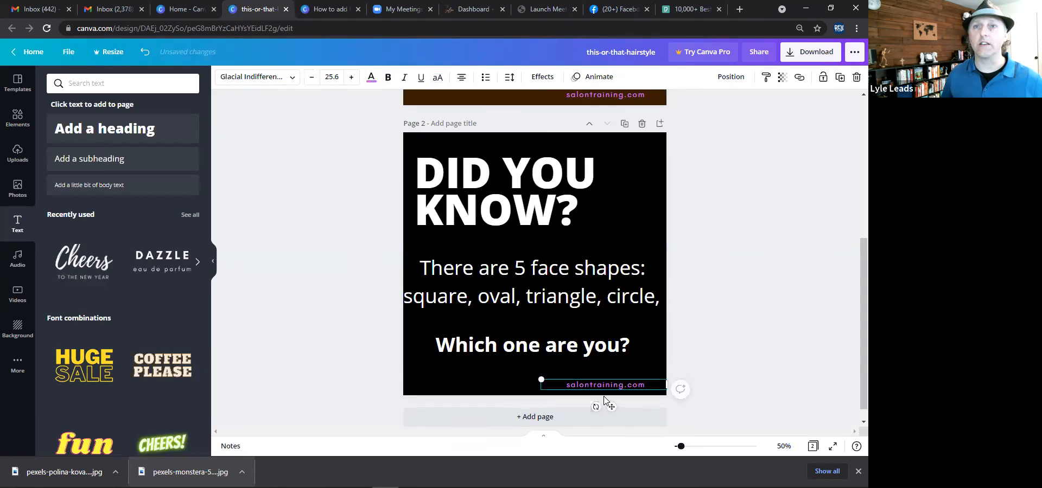
pyautogui.click(727, 239)
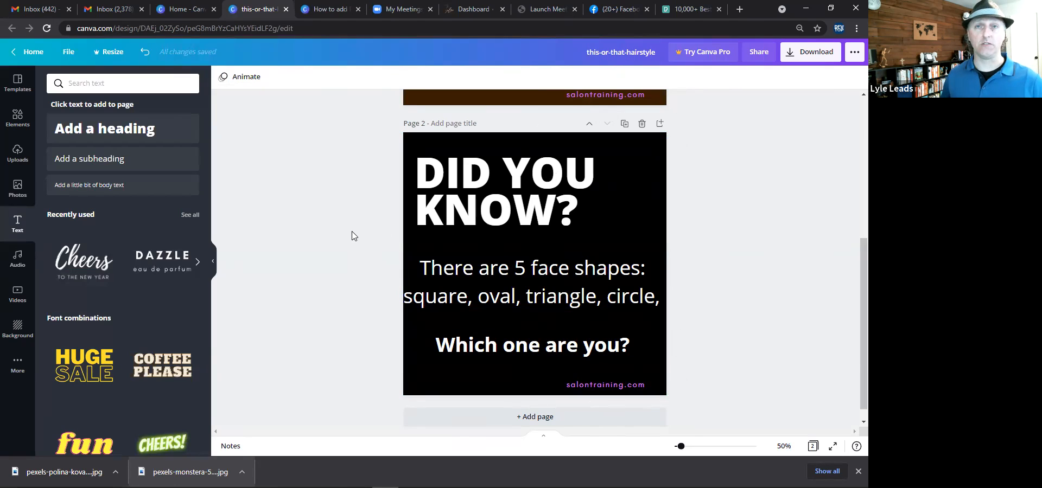
# Open the download options and the file type list for the design.
pyautogui.scroll(5, 419, 275)
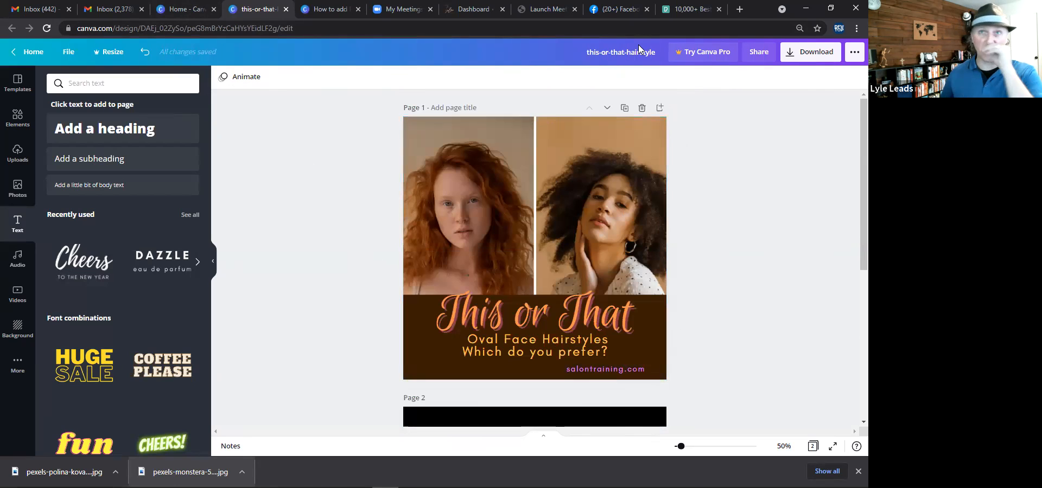
pyautogui.click(796, 54)
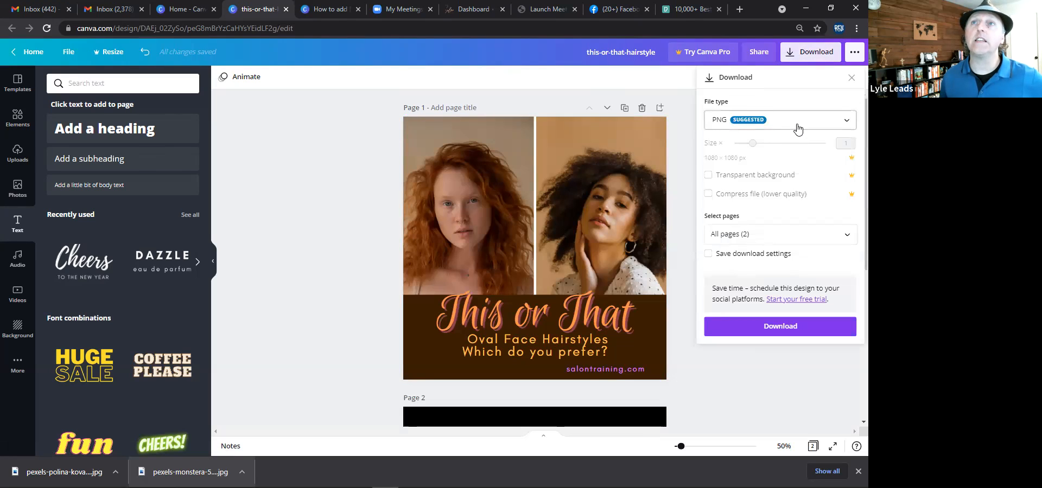
pyautogui.click(797, 129)
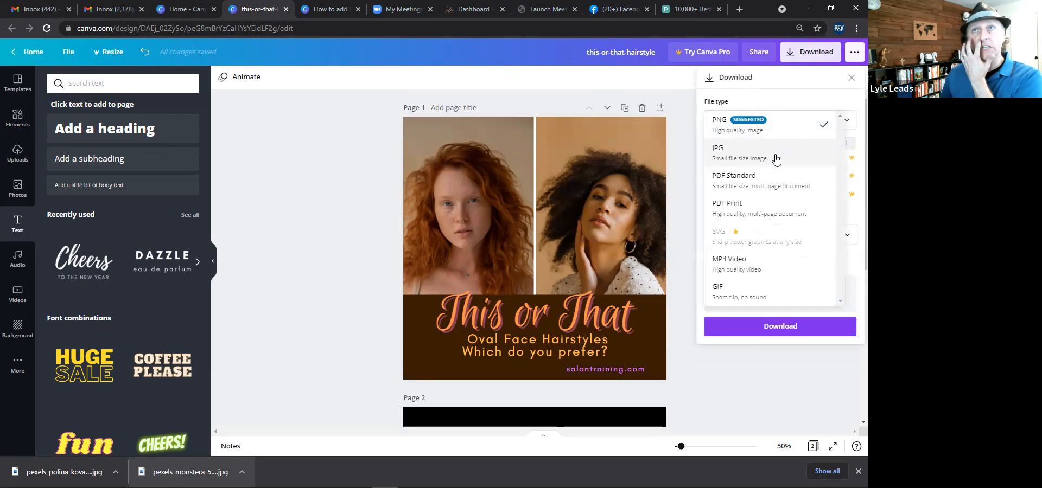
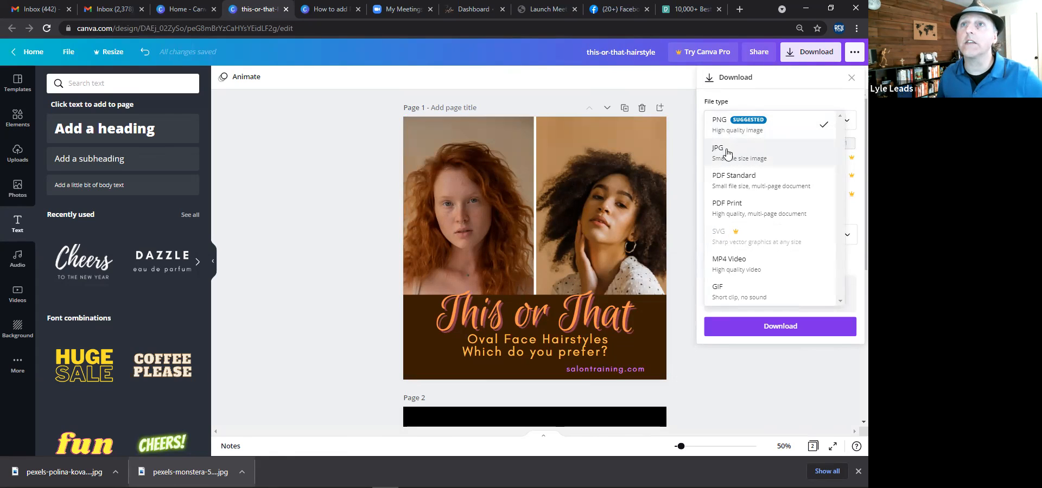
# Download only page 1 of the design as a PNG image.
pyautogui.click(736, 130)
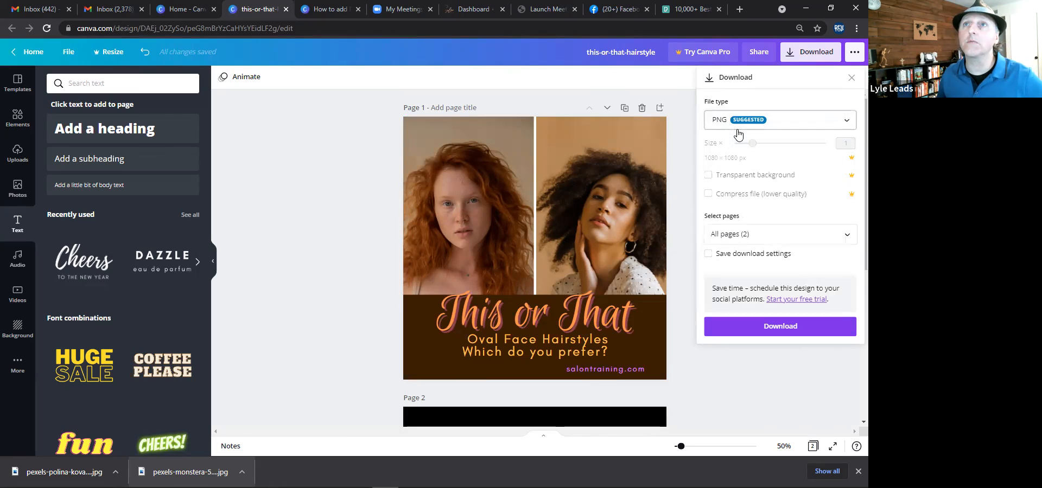
pyautogui.click(845, 235)
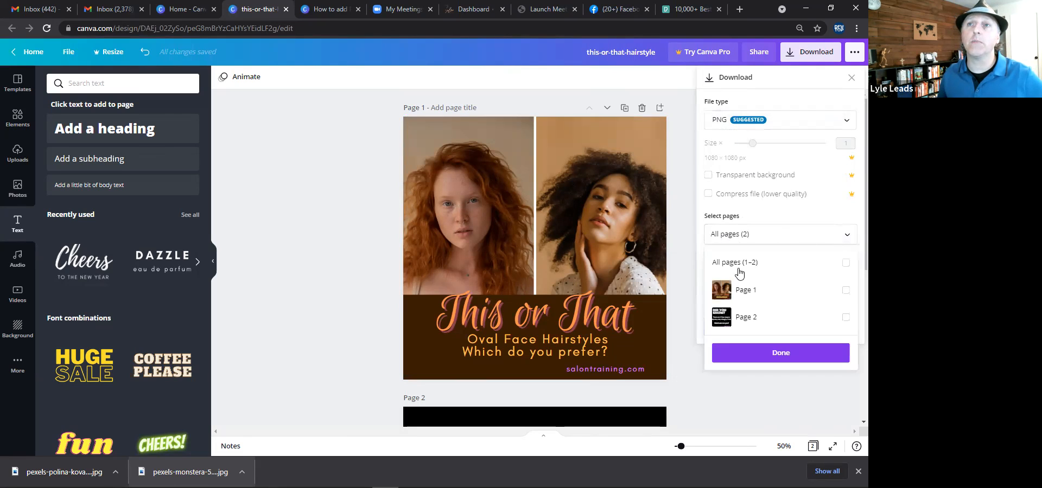
pyautogui.click(845, 292)
pyautogui.click(778, 354)
pyautogui.click(776, 328)
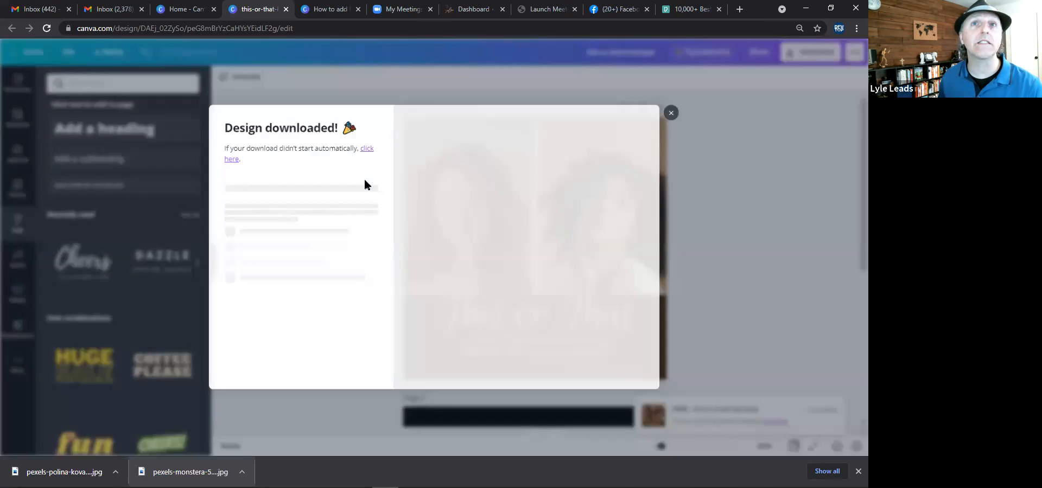
pyautogui.click(675, 112)
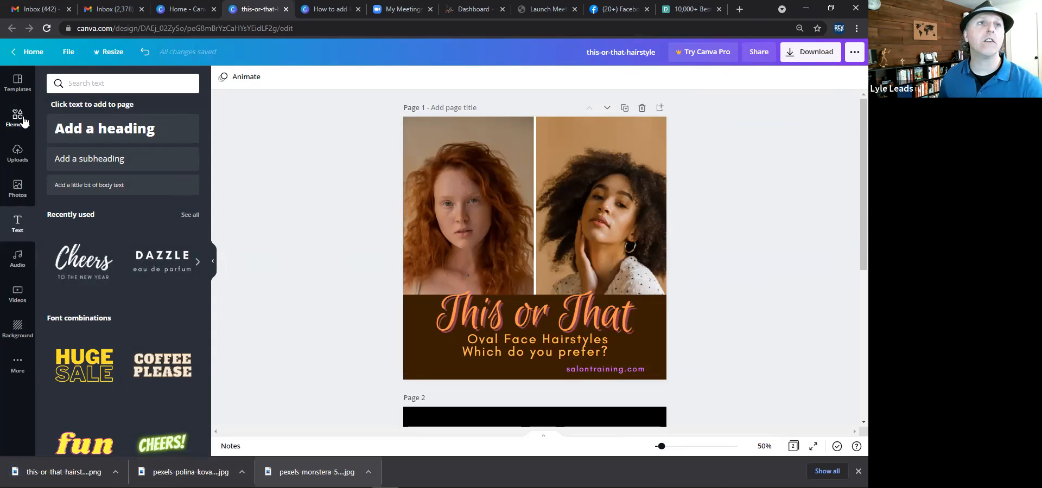
# Search the elements library for animated graphics.
pyautogui.click(18, 117)
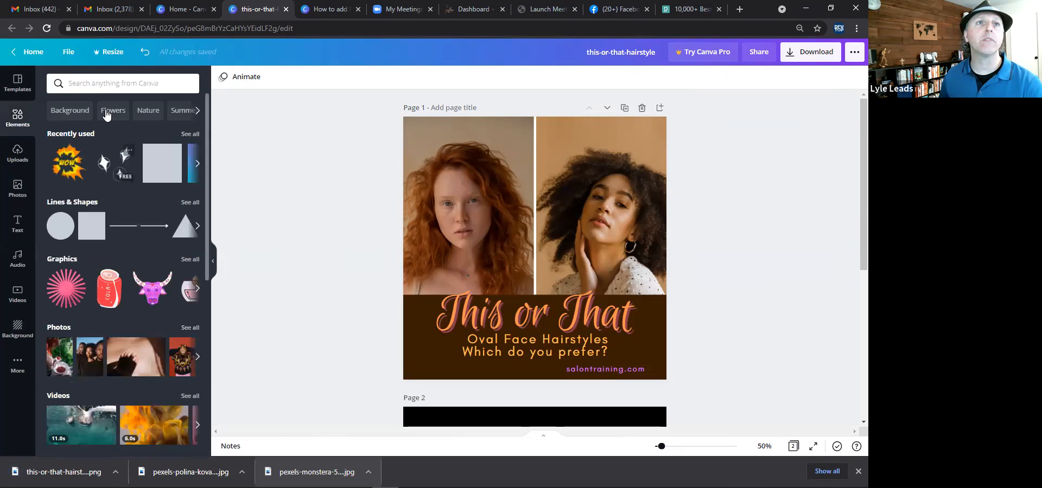
pyautogui.click(100, 84)
pyautogui.write('animated')
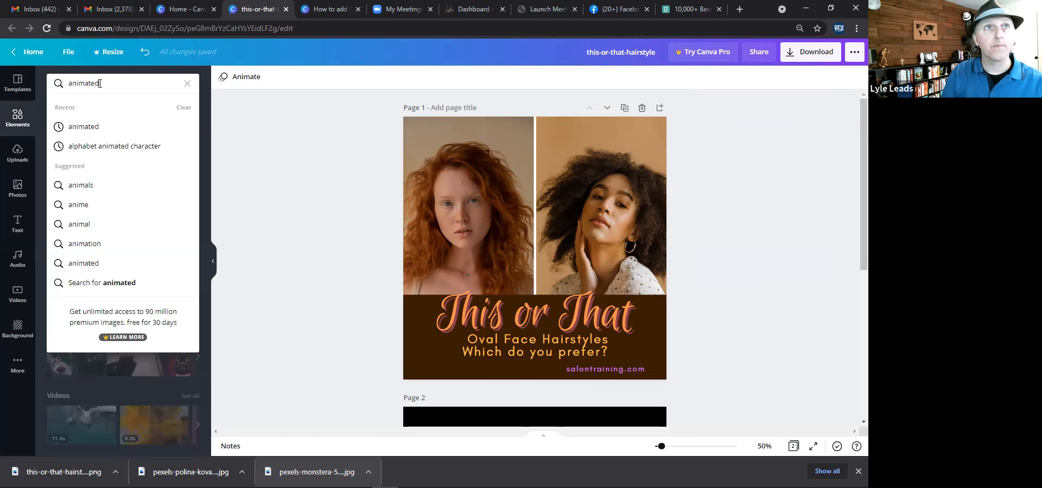
pyautogui.press('Return')
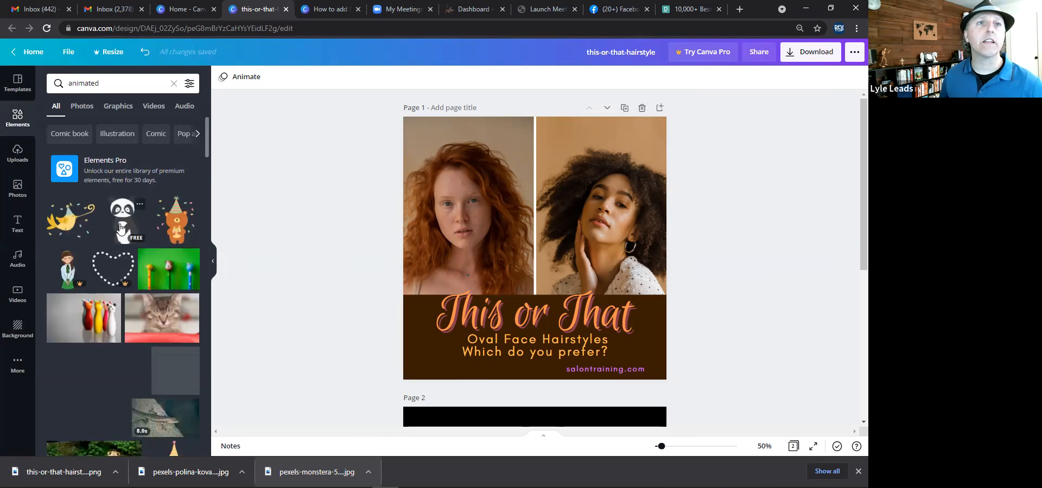
pyautogui.scroll(-1, 120, 231)
pyautogui.scroll(-2, 118, 248)
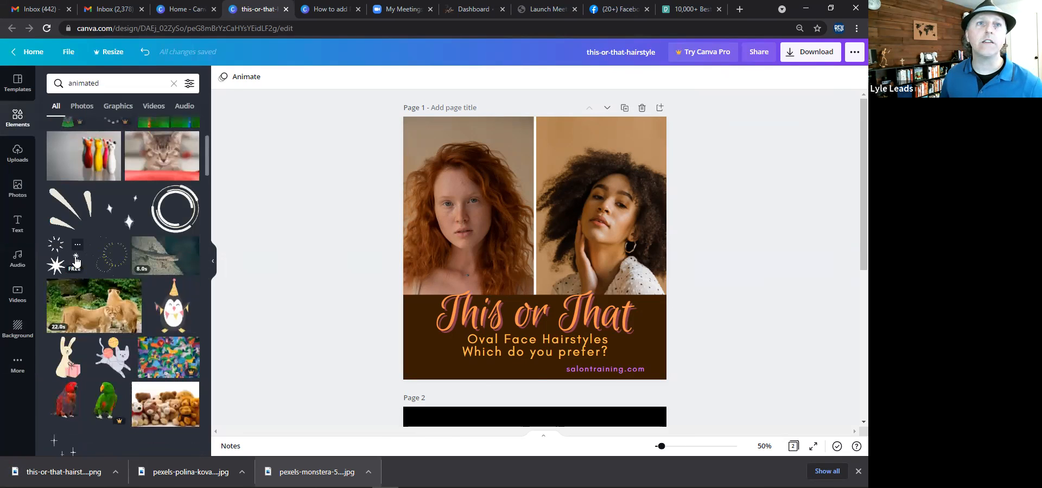
pyautogui.click(65, 263)
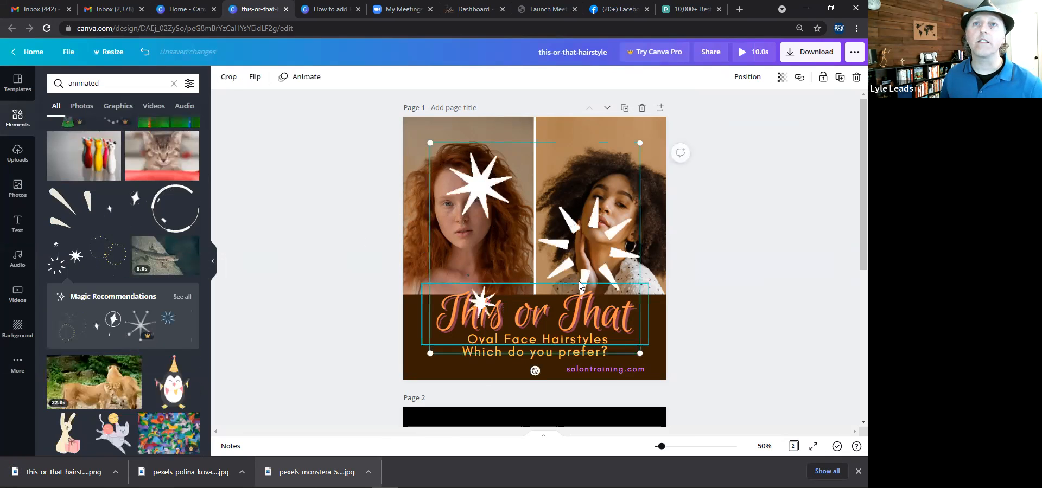
pyautogui.moveTo(600, 150); pyautogui.dragTo(509, 221)
pyautogui.moveTo(440, 292); pyautogui.dragTo(463, 285)
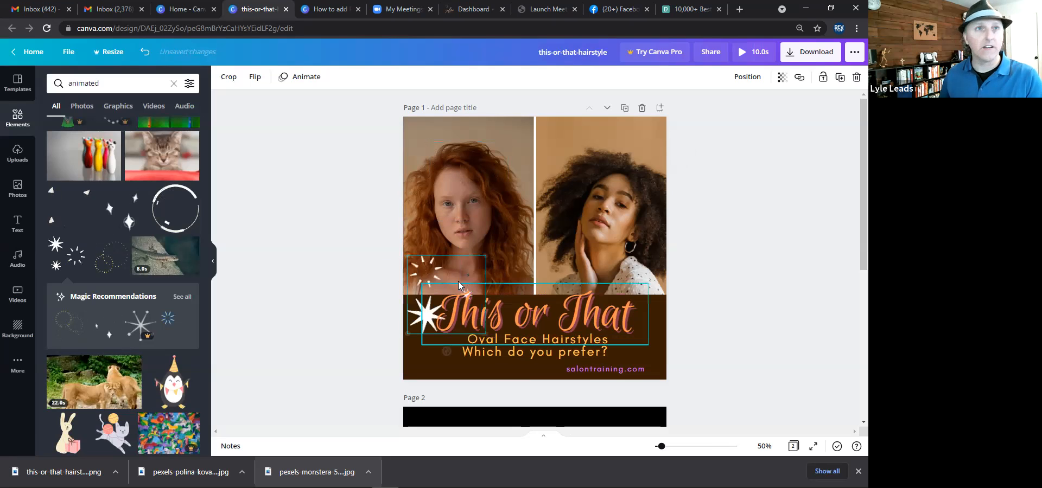
pyautogui.press('Delete')
# Add an animated sunburst rays graphic to page 1 and enlarge it to surround both faces.
pyautogui.click(106, 258)
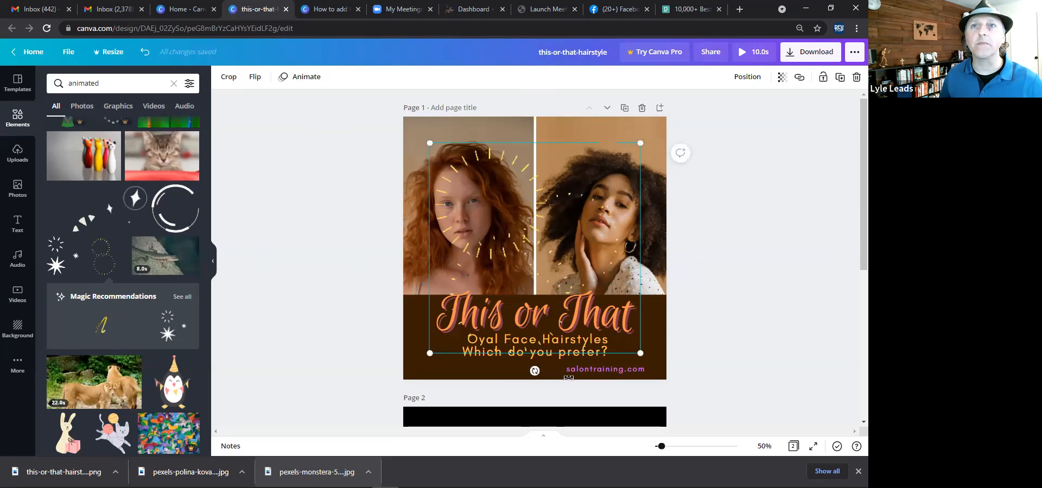
pyautogui.moveTo(581, 374); pyautogui.dragTo(579, 374)
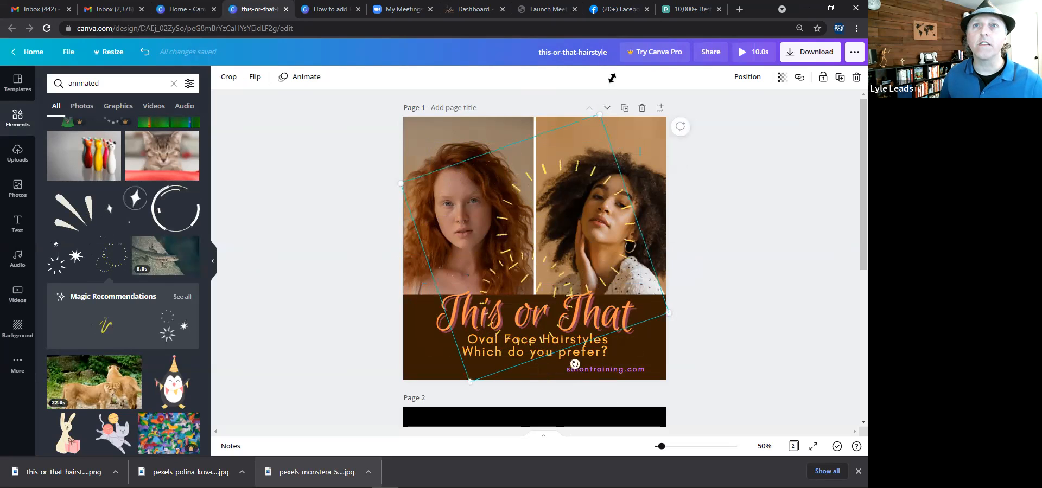
pyautogui.moveTo(668, 313); pyautogui.dragTo(718, 316)
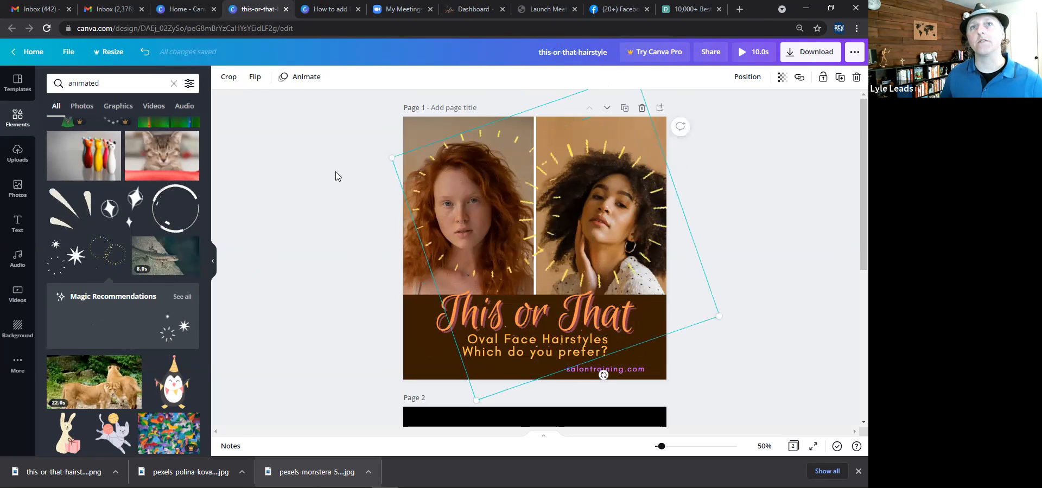
pyautogui.click(337, 176)
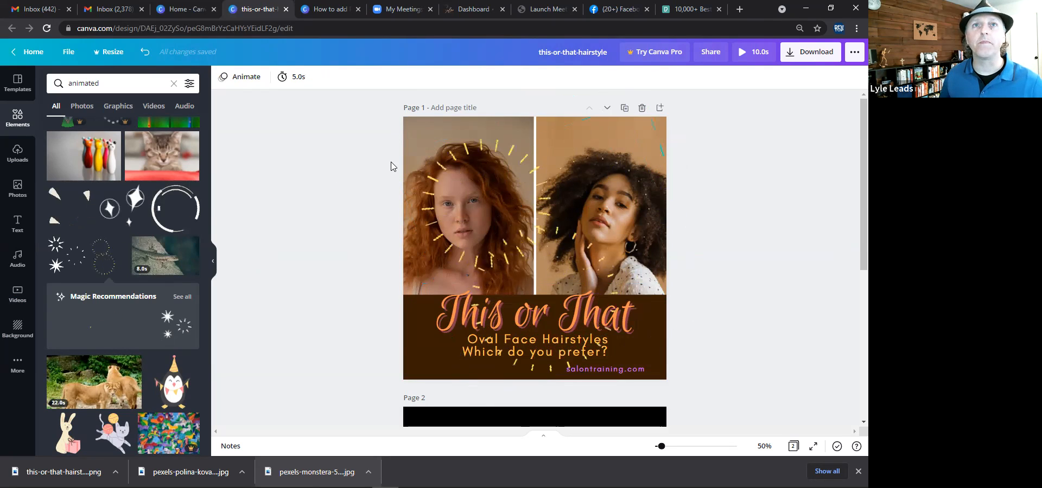
pyautogui.click(395, 163)
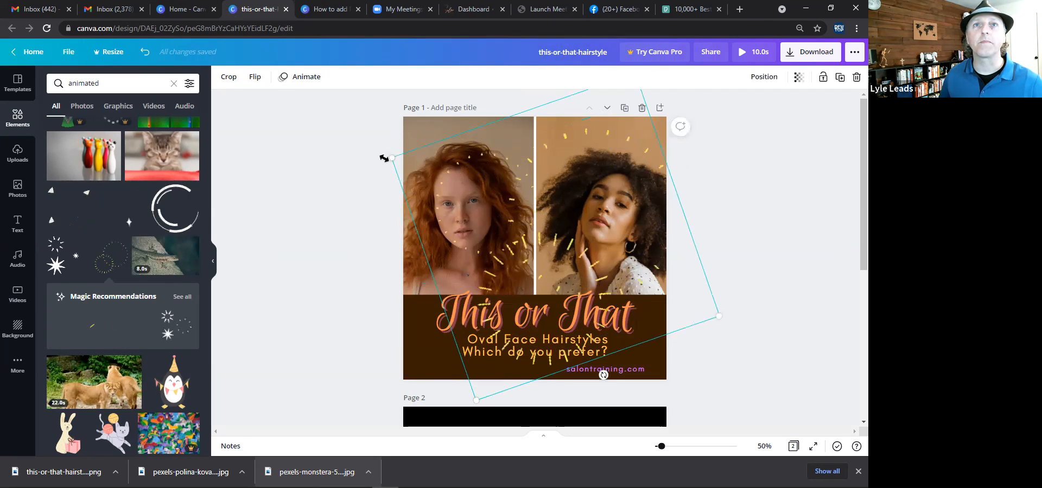
pyautogui.moveTo(381, 157); pyautogui.dragTo(372, 152)
pyautogui.click(732, 208)
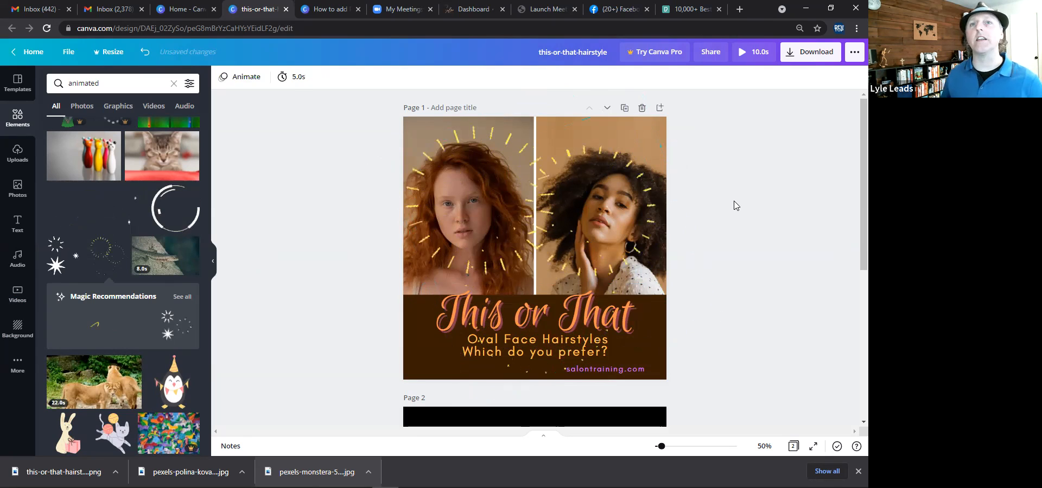
# Change the This or That heading colour to light yellow.
pyautogui.click(521, 325)
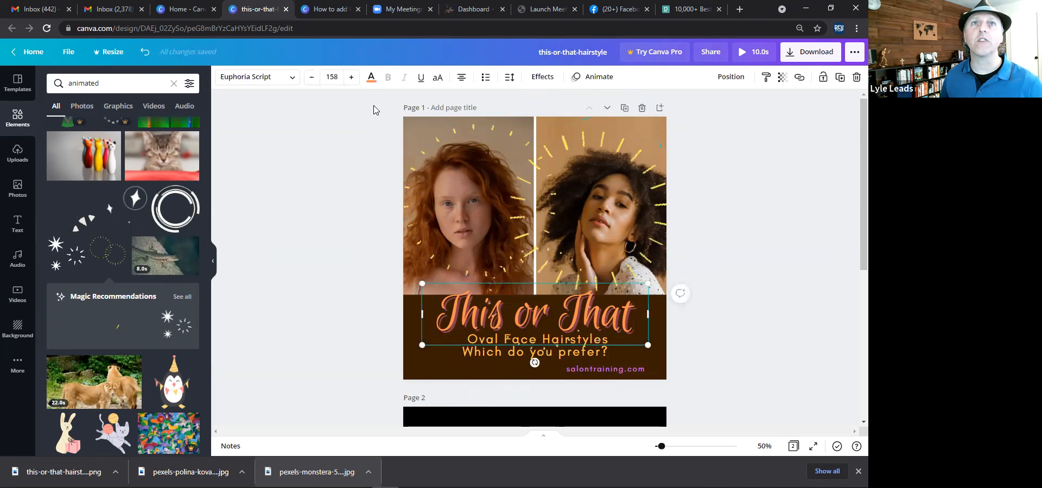
pyautogui.click(371, 77)
pyautogui.click(135, 337)
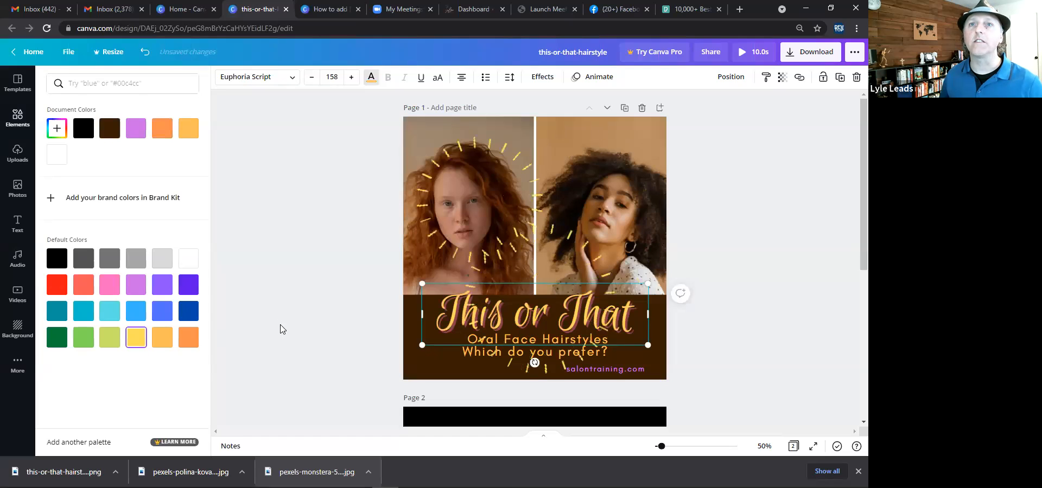
pyautogui.click(276, 292)
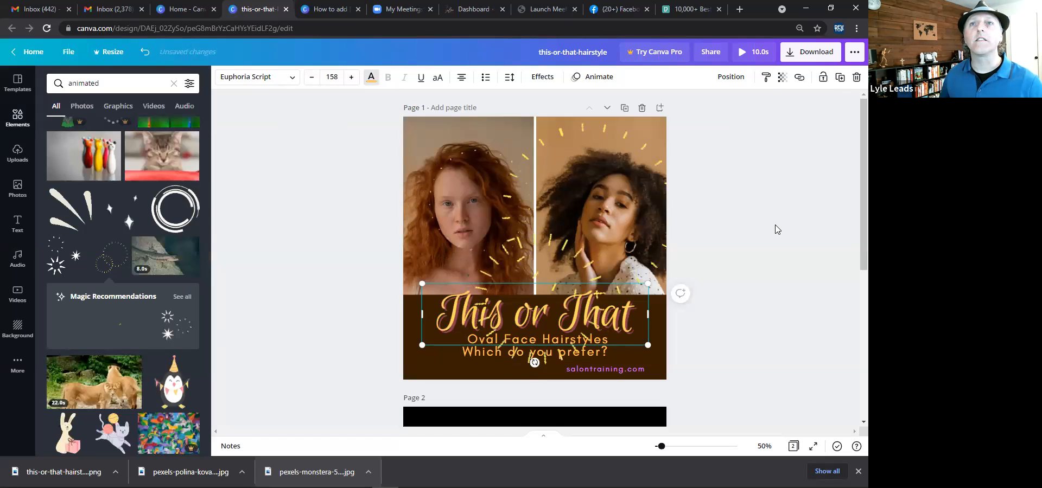
# Open the download file type options and review both pages of the design.
pyautogui.click(846, 121)
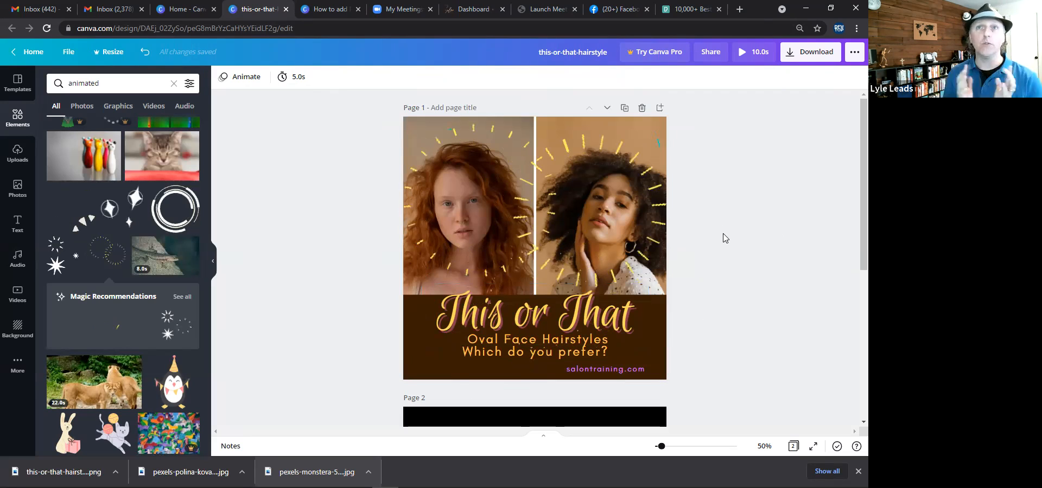
pyautogui.click(801, 59)
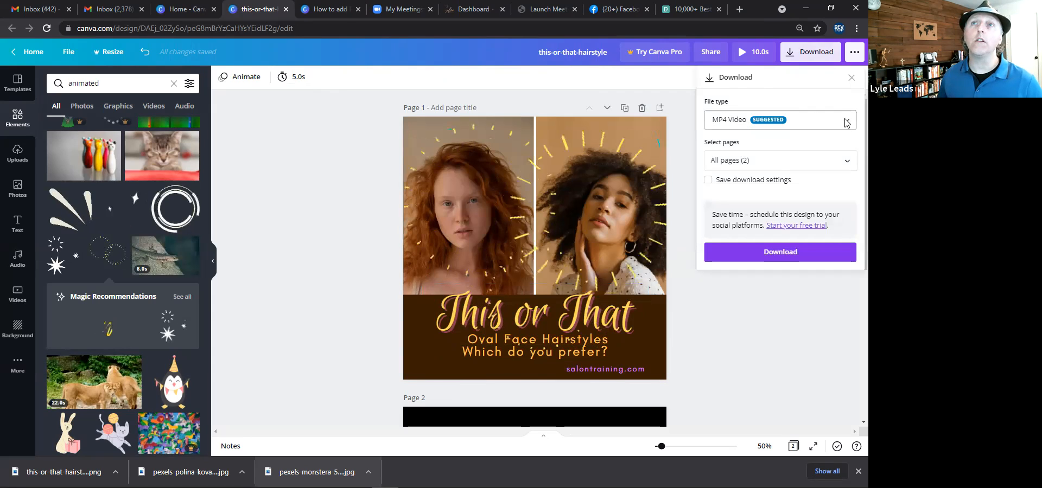
pyautogui.click(846, 122)
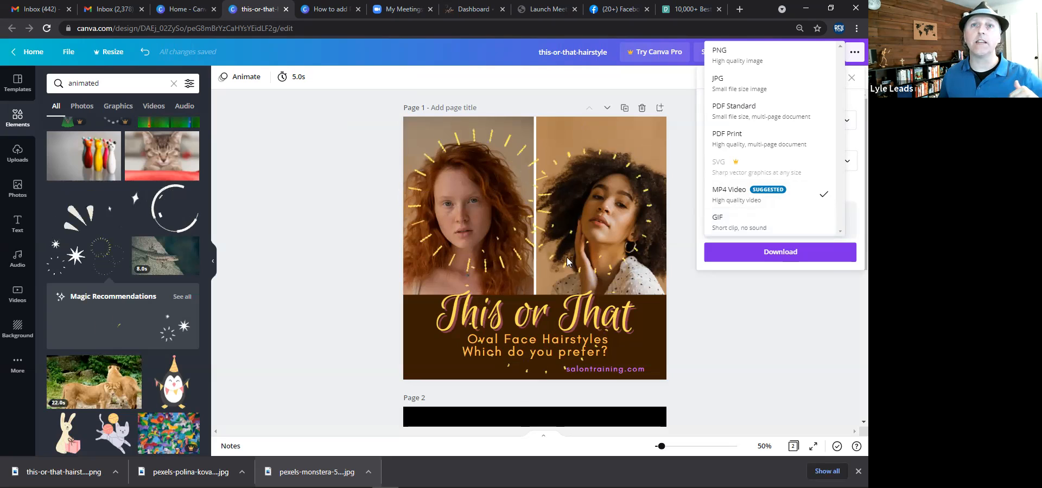
pyautogui.click(347, 297)
pyautogui.scroll(-3, 348, 298)
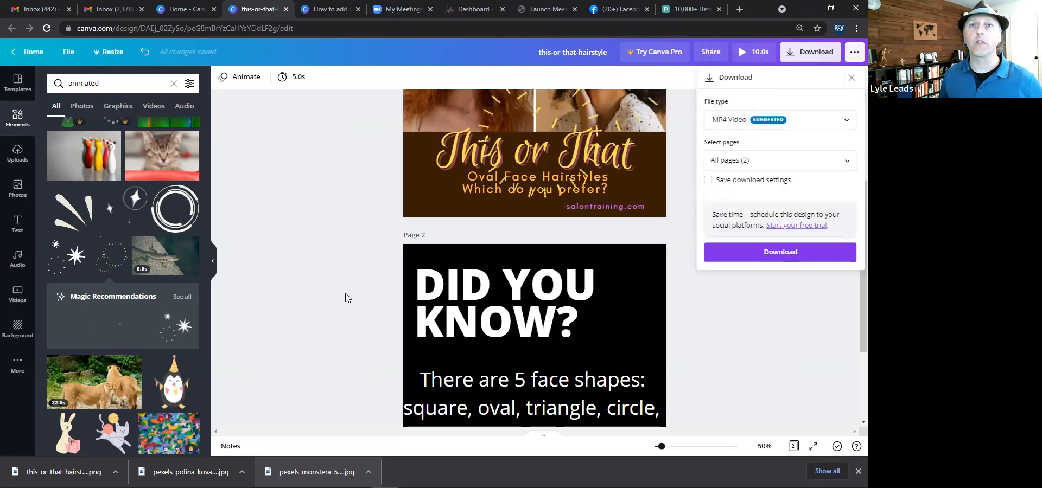
pyautogui.scroll(-2, 348, 297)
pyautogui.scroll(1, 535, 242)
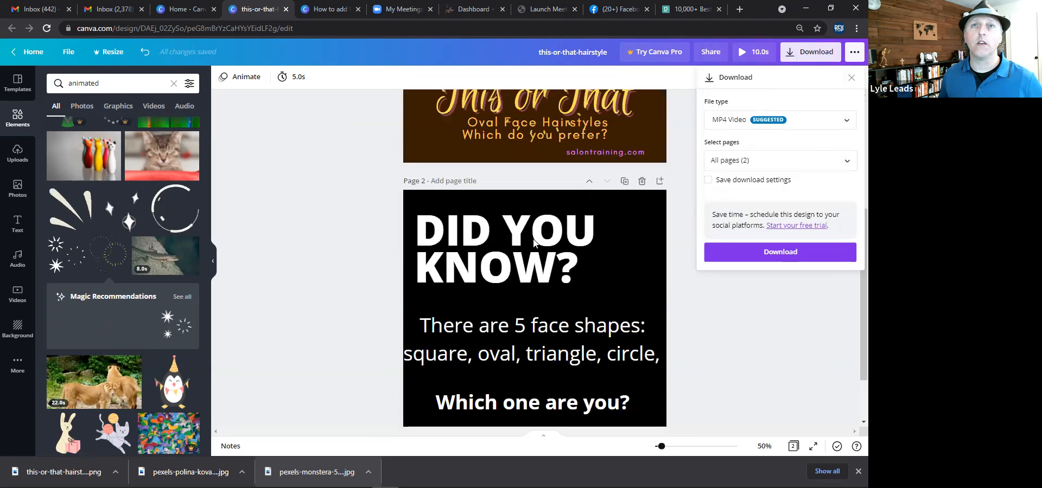
# Delete the second page, then undo the deletion.
pyautogui.click(643, 184)
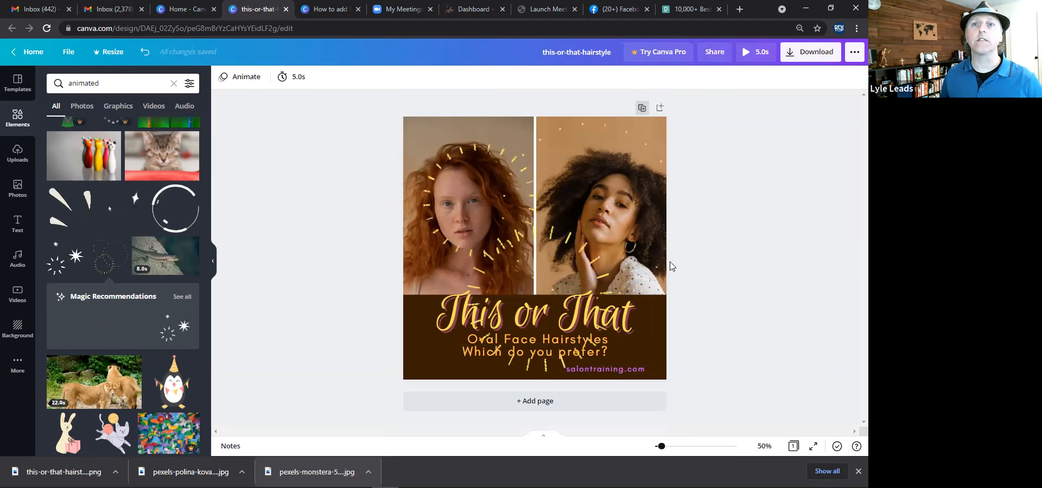
pyautogui.hotkey('ctrl', 'z')
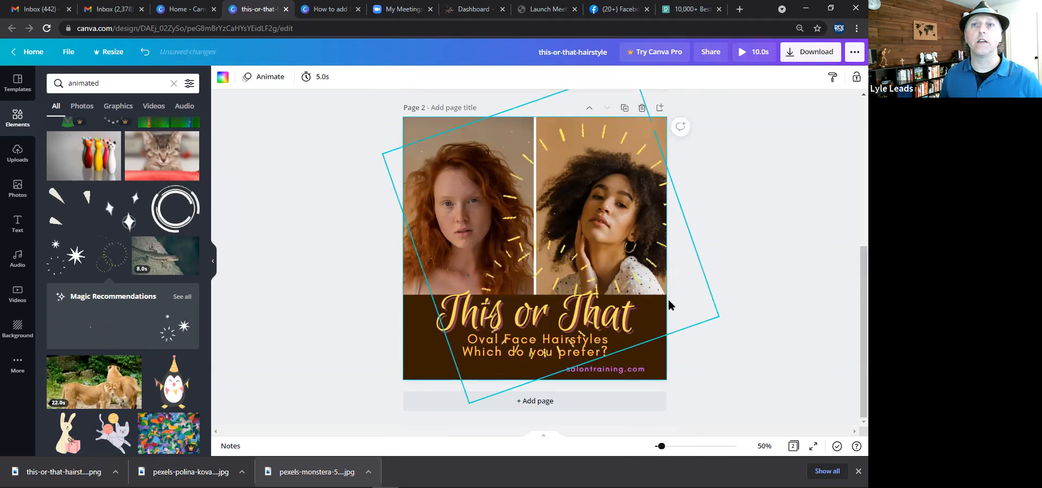
# Delete the photo grid from the second page.
pyautogui.scroll(3, 592, 308)
pyautogui.scroll(-1, 593, 308)
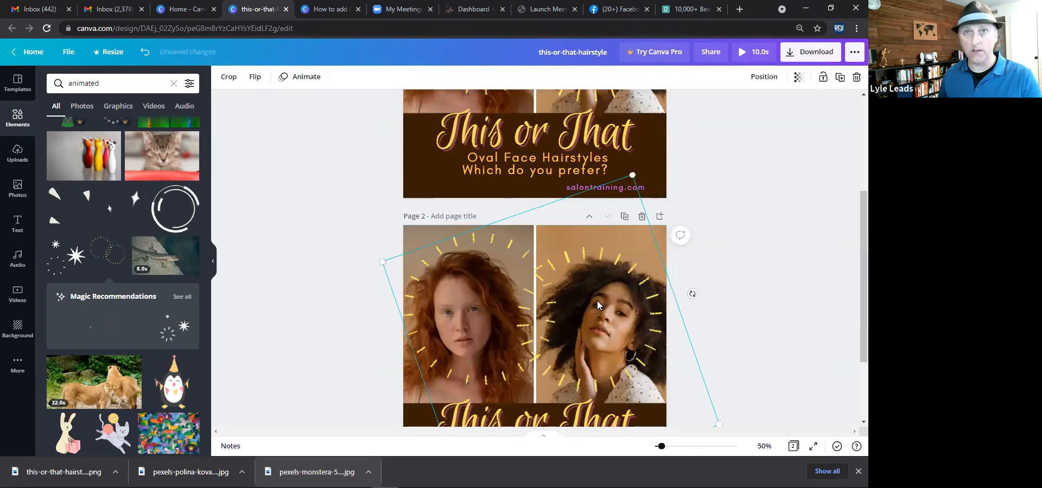
pyautogui.click(602, 250)
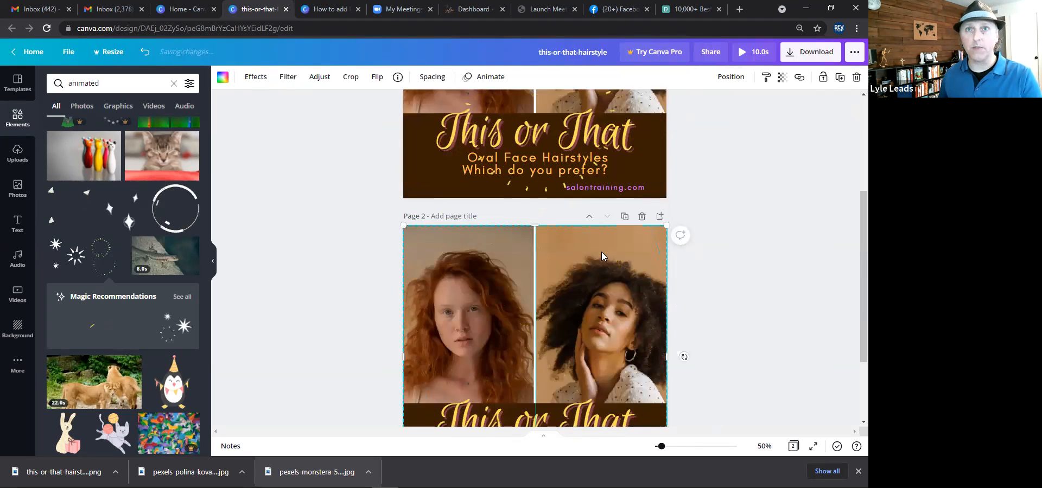
pyautogui.press('Delete')
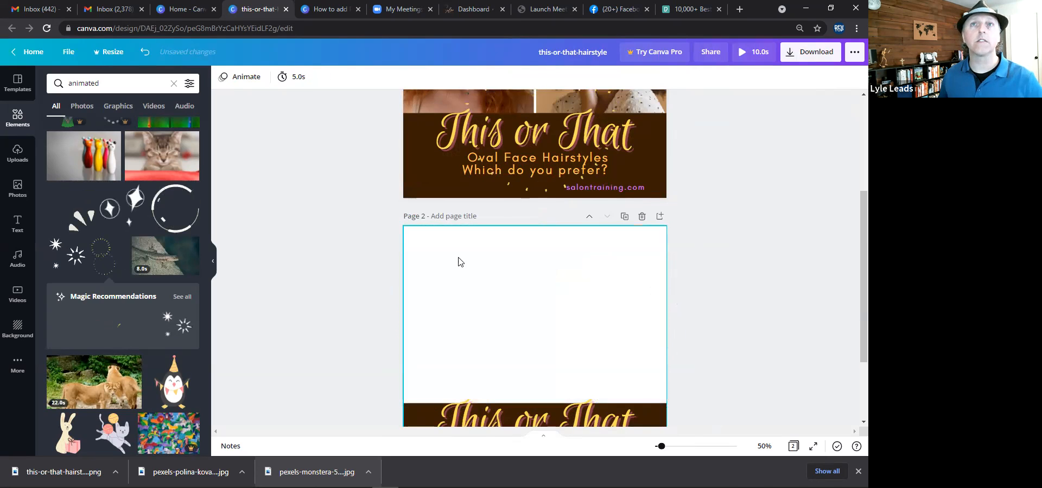
# Stretch the brown banner on the second page up to the page's top edge.
pyautogui.scroll(-1, 489, 337)
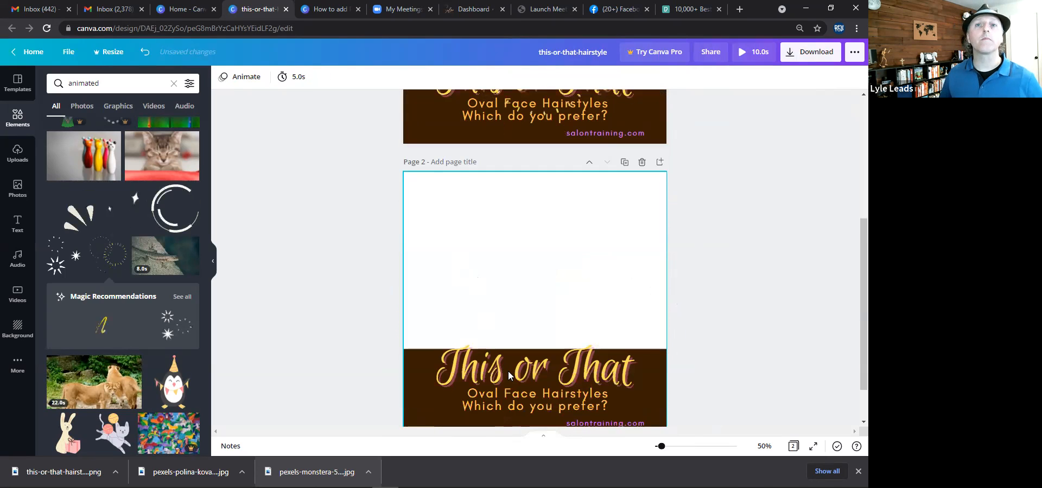
pyautogui.click(424, 378)
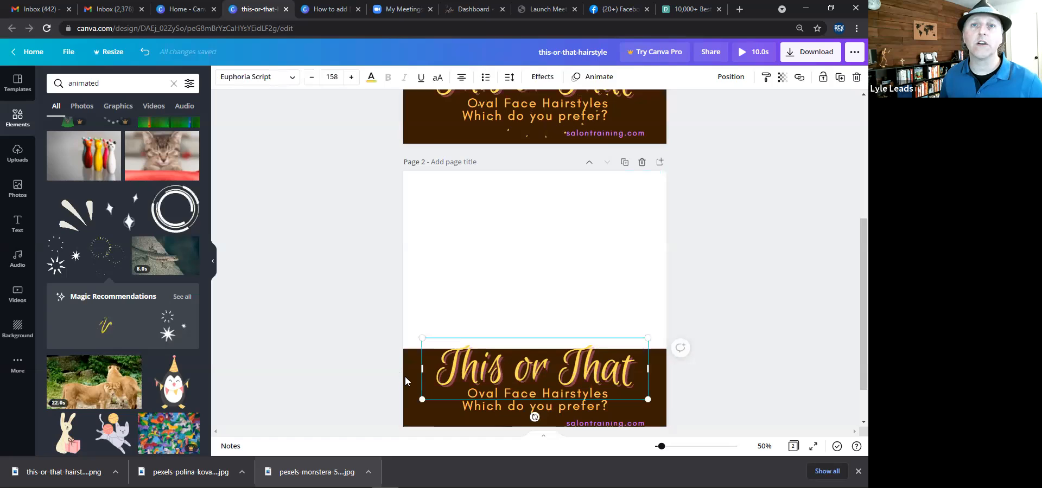
pyautogui.click(536, 342)
pyautogui.moveTo(536, 349); pyautogui.dragTo(548, 171)
# Replace the second page's heading text with 2021 HairStyles.
pyautogui.moveTo(536, 227)
pyautogui.mouseDown()
pyautogui.moveTo(532, 184)
pyautogui.moveTo(529, 219)
pyautogui.mouseUp()
pyautogui.doubleClick(516, 220)
pyautogui.moveTo(438, 222); pyautogui.dragTo(542, 216)
pyautogui.moveTo(634, 224); pyautogui.dragTo(436, 225)
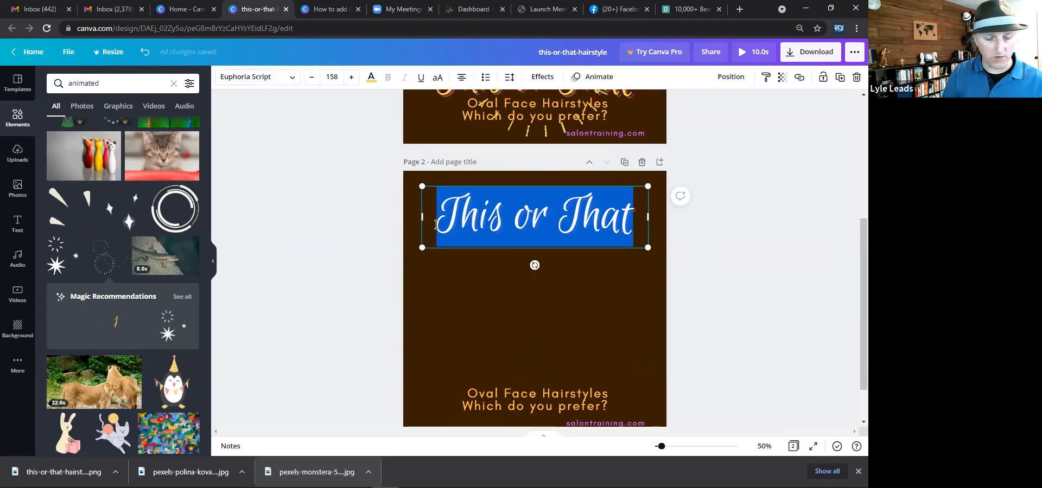
pyautogui.write('2021')
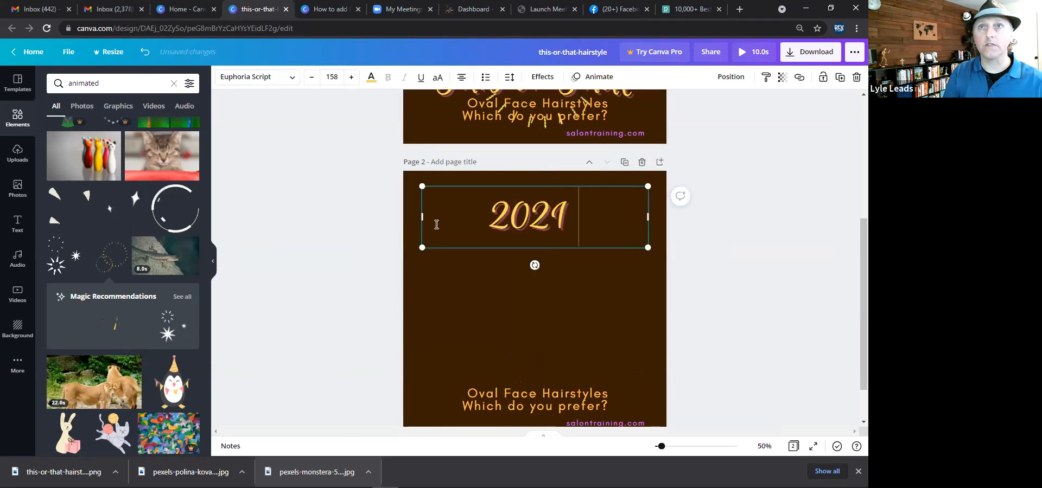
pyautogui.write(' Hair S')
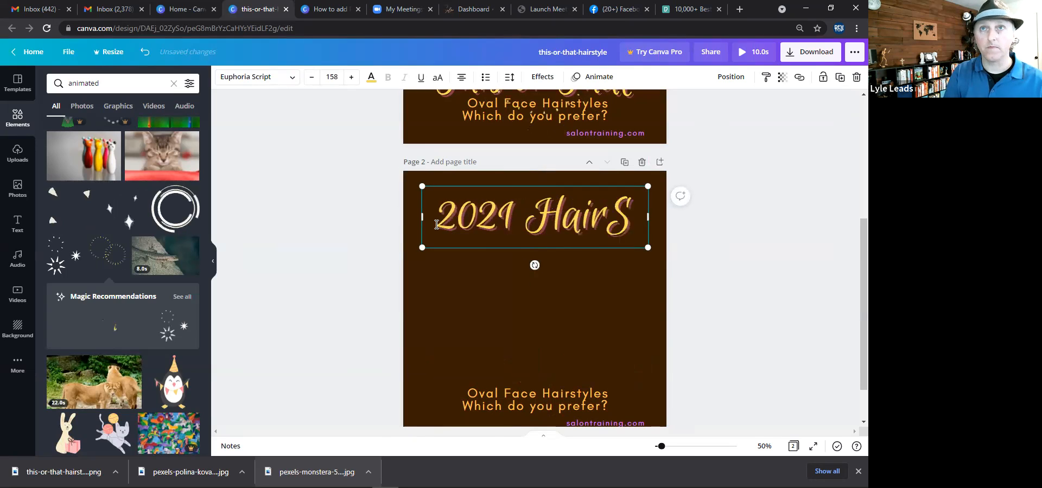
pyautogui.write('tyles')
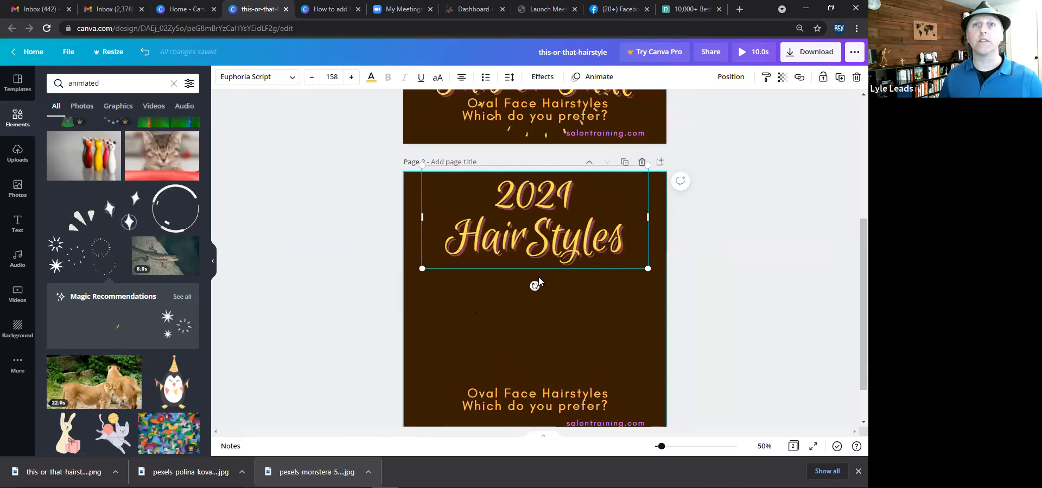
# Move the Oval Face Hairstyles subtitle up directly beneath the 2021 HairStyles heading on the second page.
pyautogui.moveTo(522, 404); pyautogui.dragTo(502, 266)
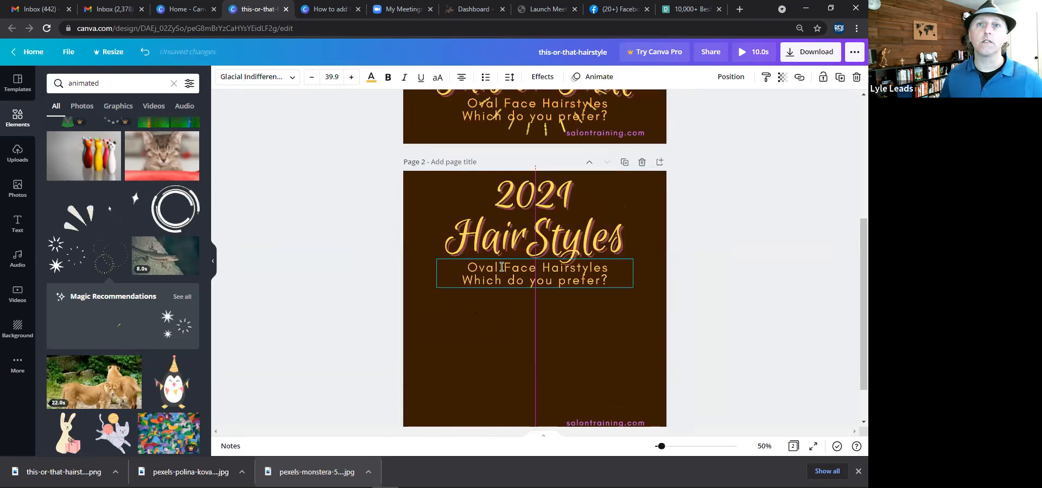
pyautogui.doubleClick(473, 267)
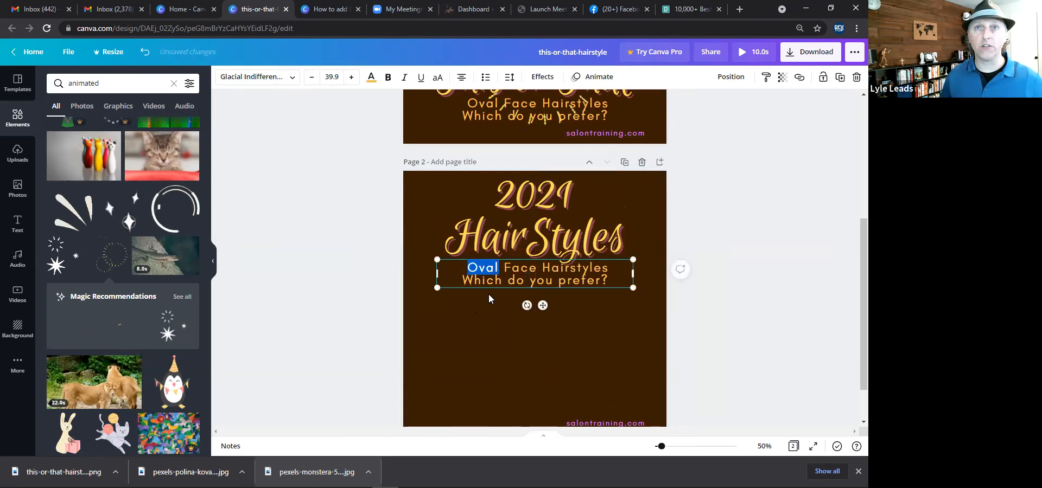
pyautogui.click(463, 284)
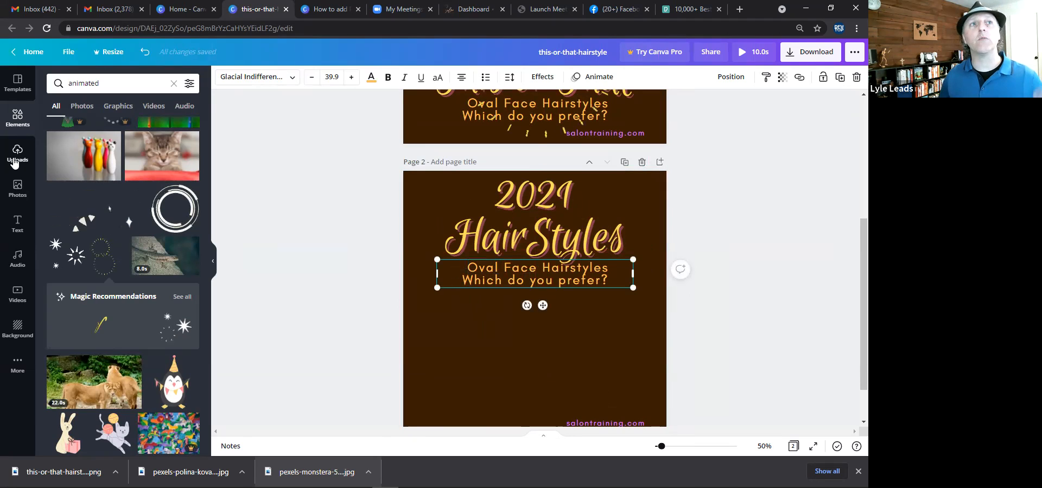
# Add a stock photo of a smiling woman with curly hair from the hairstyle photo results to the second page.
pyautogui.click(13, 189)
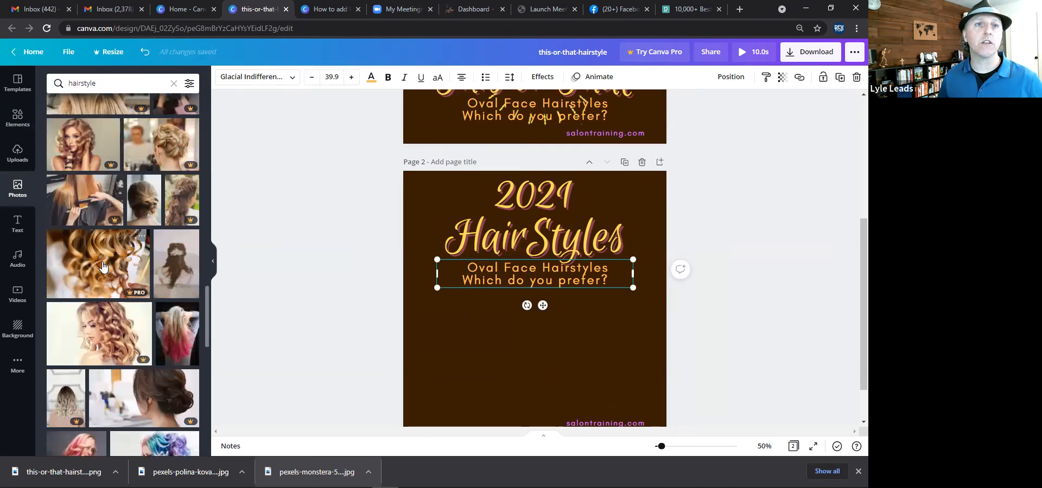
pyautogui.scroll(-2, 102, 266)
pyautogui.scroll(-2, 102, 266)
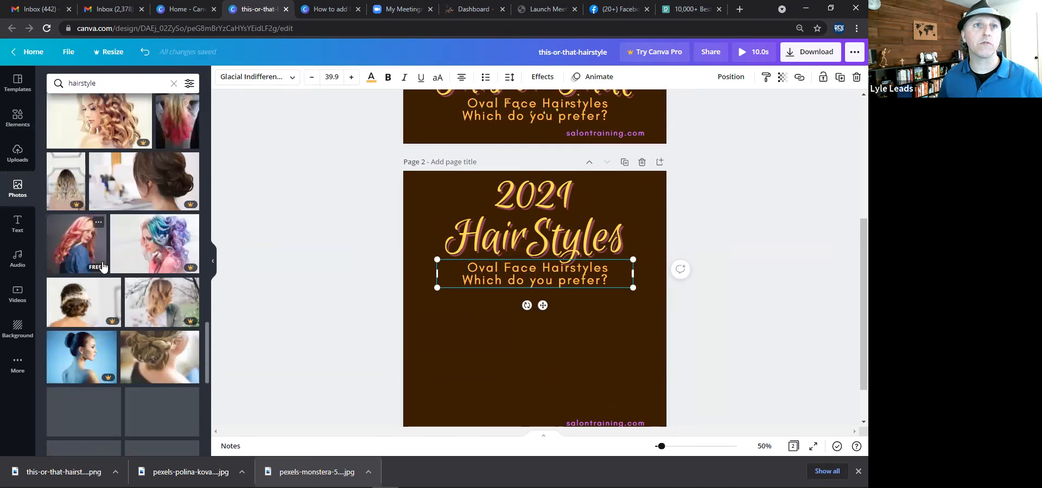
pyautogui.scroll(-2, 103, 266)
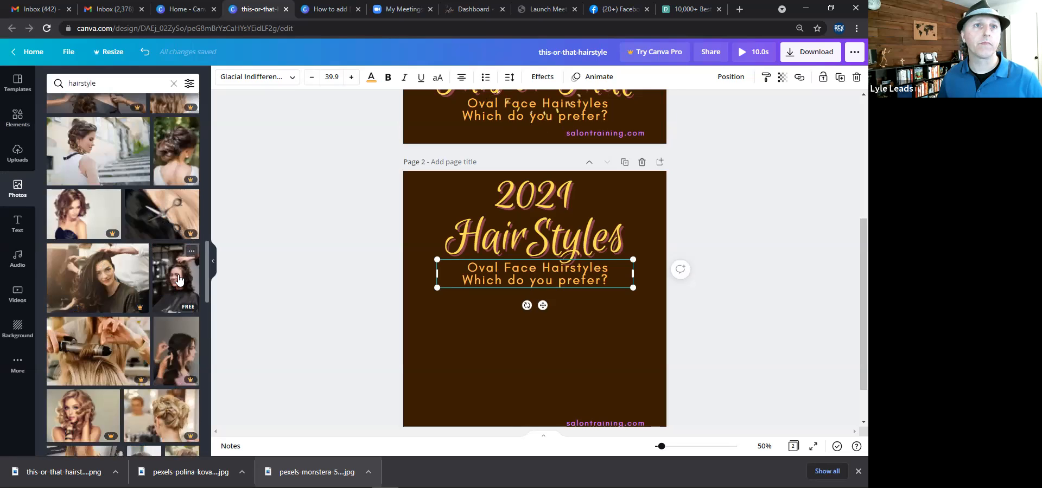
pyautogui.moveTo(179, 280); pyautogui.dragTo(537, 365)
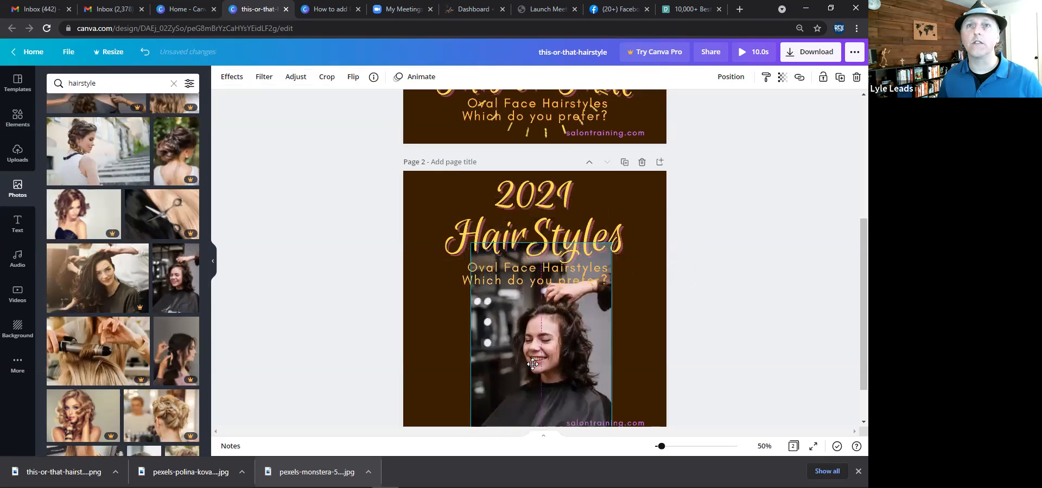
# Resize the salon photo and position it centred below the subtitle on the second page.
pyautogui.click(534, 248)
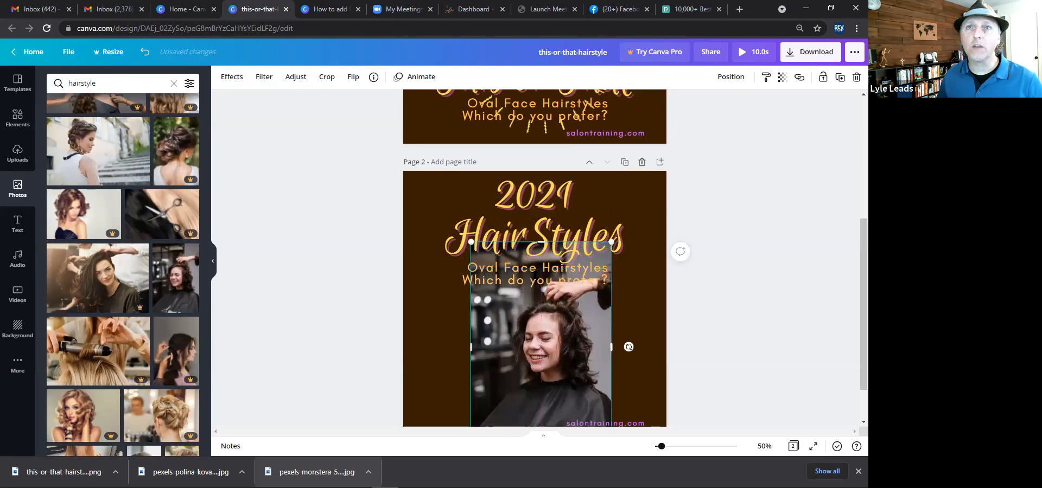
pyautogui.moveTo(534, 293); pyautogui.dragTo(534, 298)
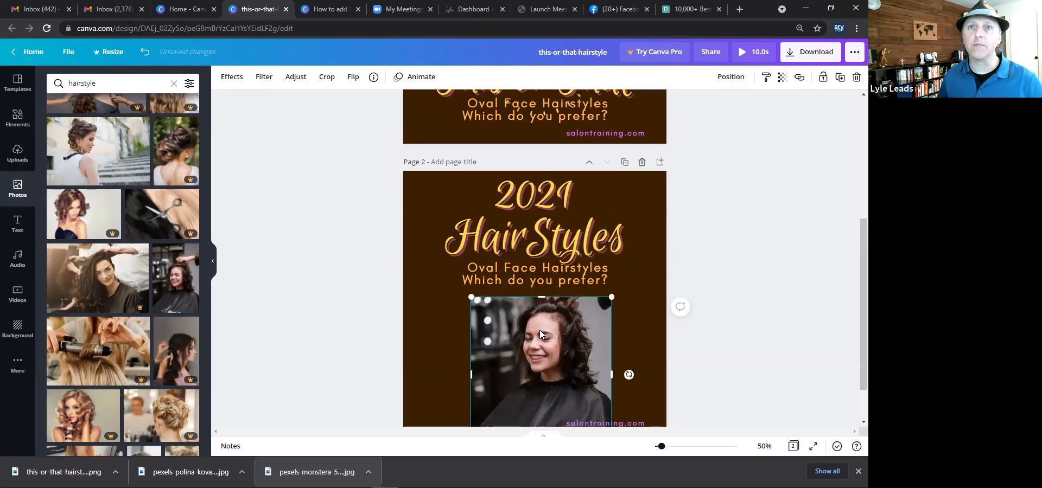
pyautogui.moveTo(547, 404); pyautogui.dragTo(559, 335)
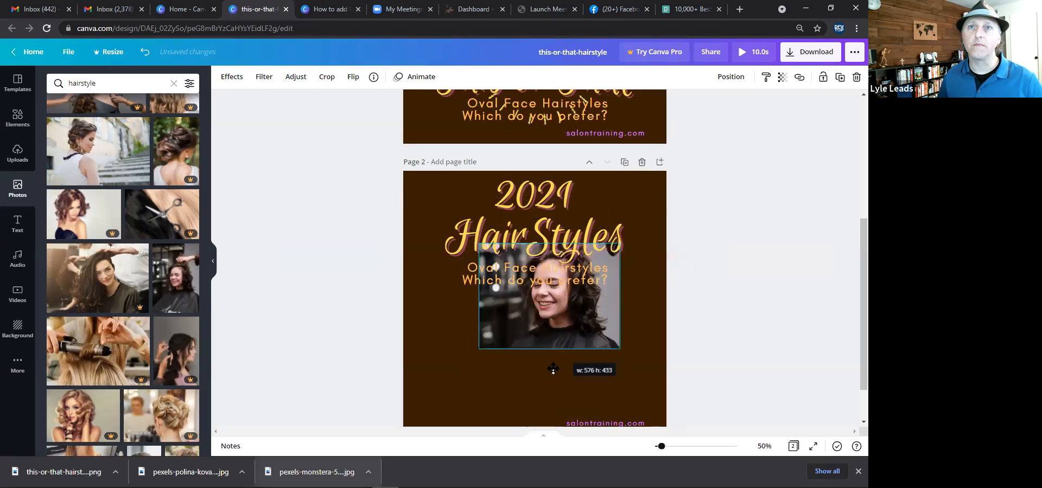
pyautogui.moveTo(552, 379); pyautogui.dragTo(553, 385)
# Duplicate the second page and delete the salon photo from the new third page.
pyautogui.click(624, 163)
pyautogui.click(509, 238)
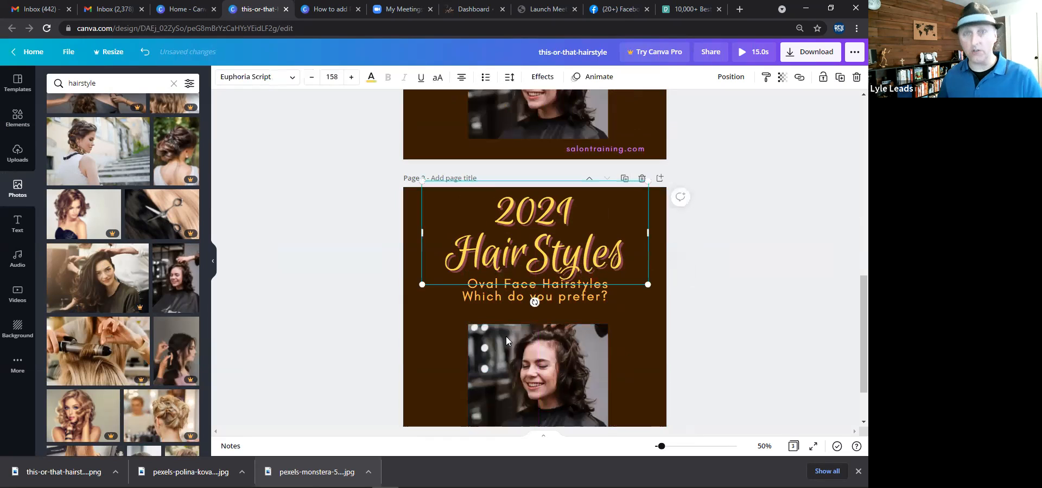
pyautogui.click(509, 367)
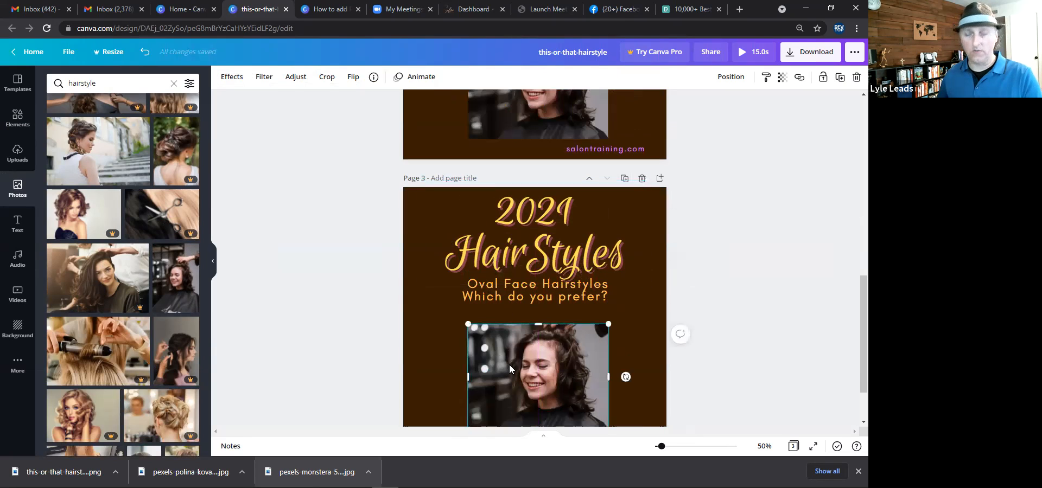
pyautogui.press('Delete')
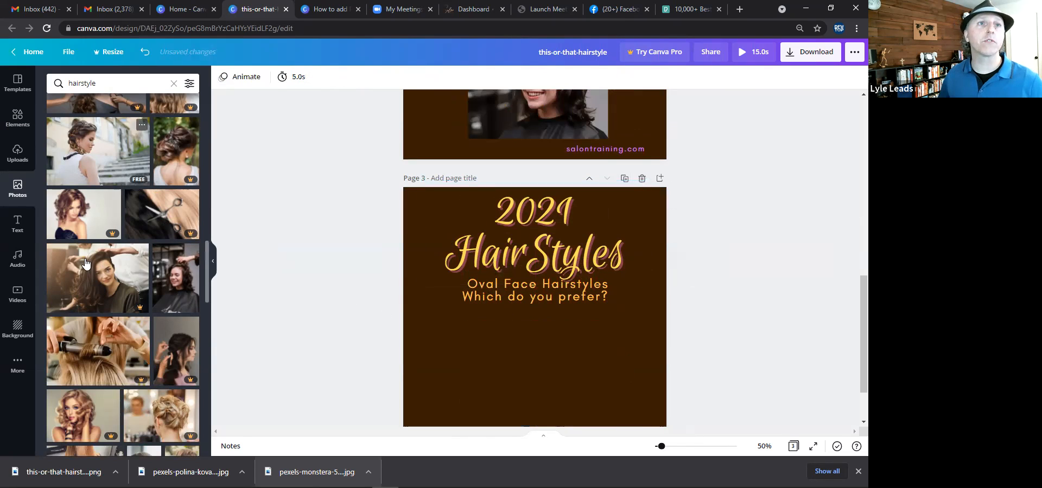
# Add the braided-hair woman photo to the third page and enlarge it to fill the whole page.
pyautogui.scroll(2, 86, 263)
pyautogui.click(110, 269)
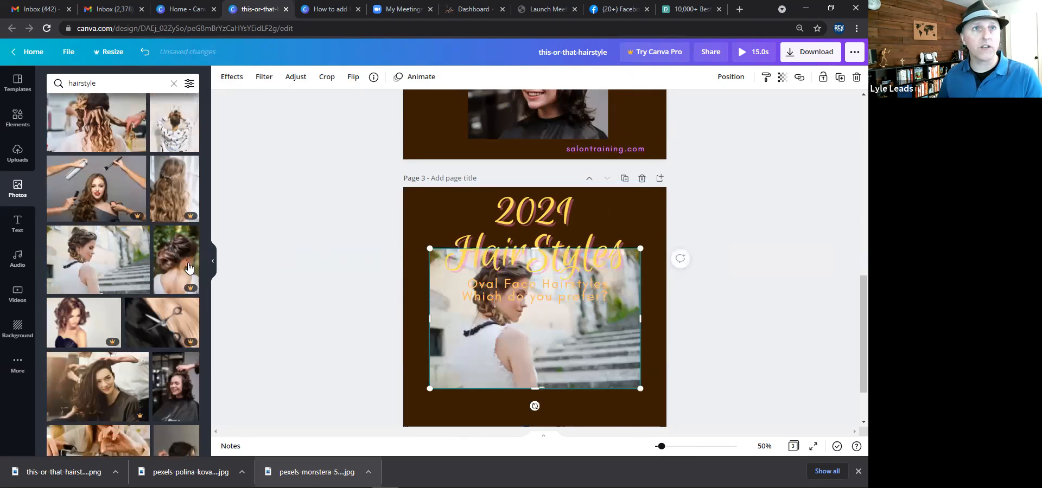
pyautogui.press('Delete')
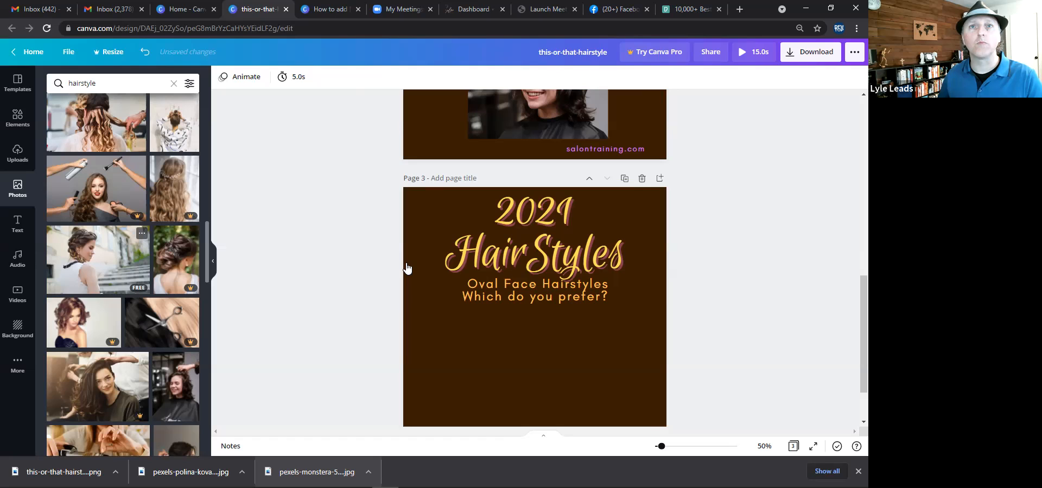
pyautogui.hotkey('ctrl', 'z')
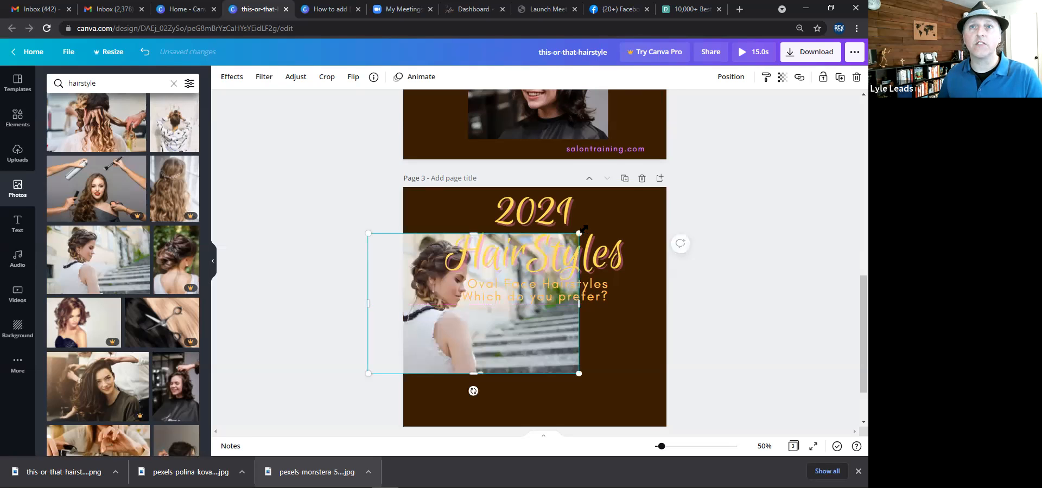
pyautogui.moveTo(716, 164); pyautogui.dragTo(707, 147)
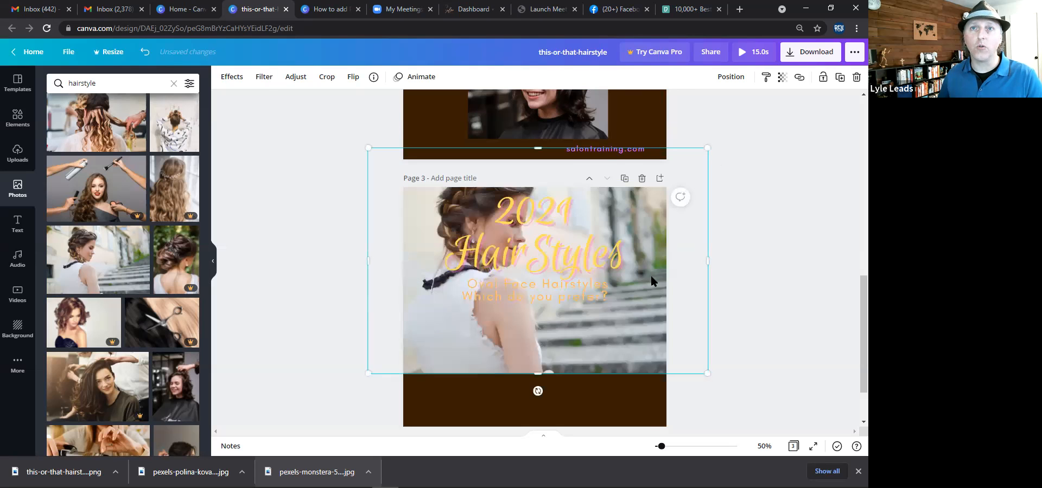
pyautogui.moveTo(650, 234); pyautogui.dragTo(653, 305)
pyautogui.moveTo(710, 219)
pyautogui.mouseDown()
pyautogui.moveTo(742, 162)
pyautogui.moveTo(762, 172)
pyautogui.mouseUp()
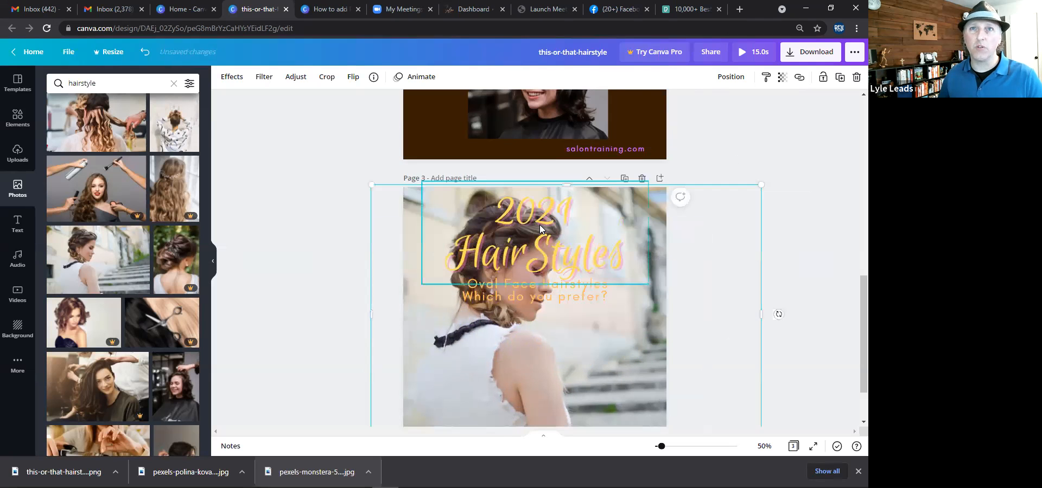
# Delete the heading and the subtitle text from the third page.
pyautogui.click(563, 271)
pyautogui.press('Delete')
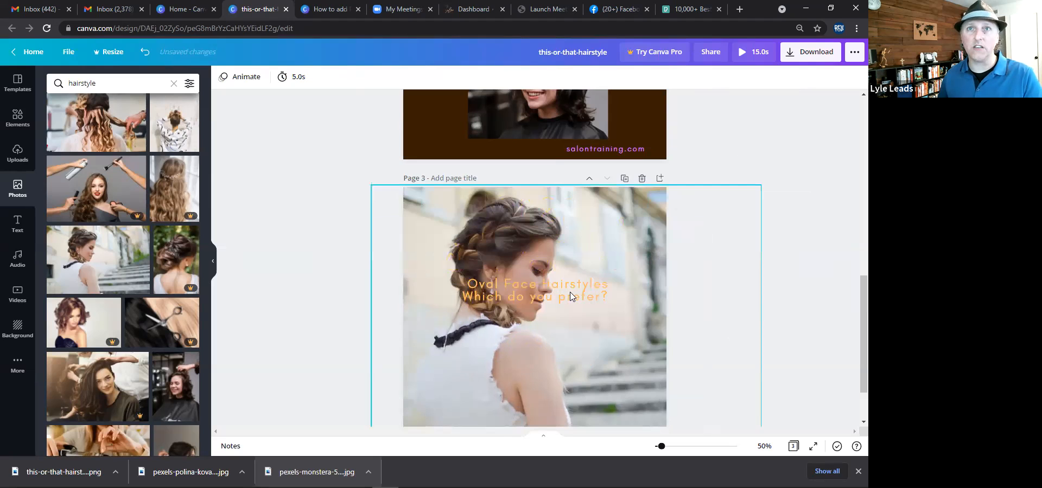
pyautogui.click(570, 297)
pyautogui.press('Delete')
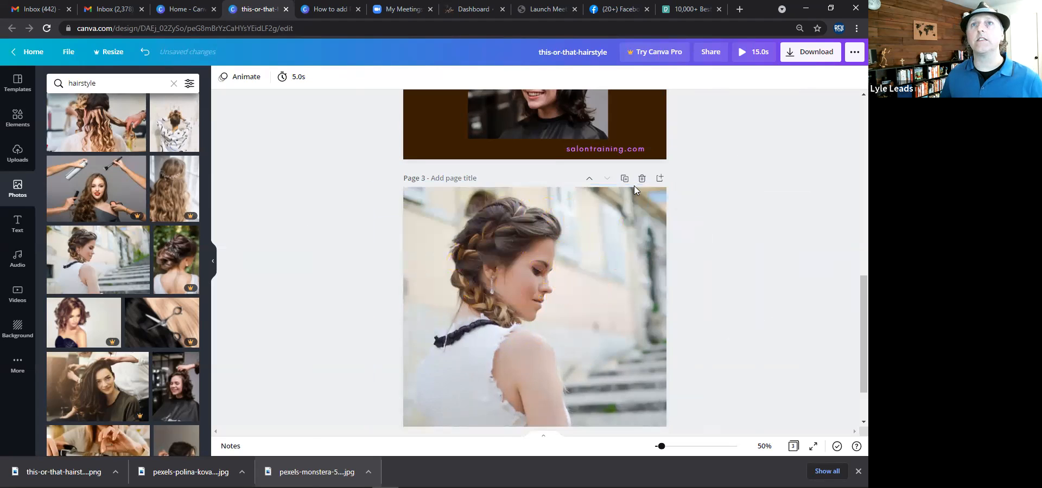
# Play the full design preview to check the animation, then close it.
pyautogui.scroll(3, 634, 186)
pyautogui.scroll(-3, 632, 187)
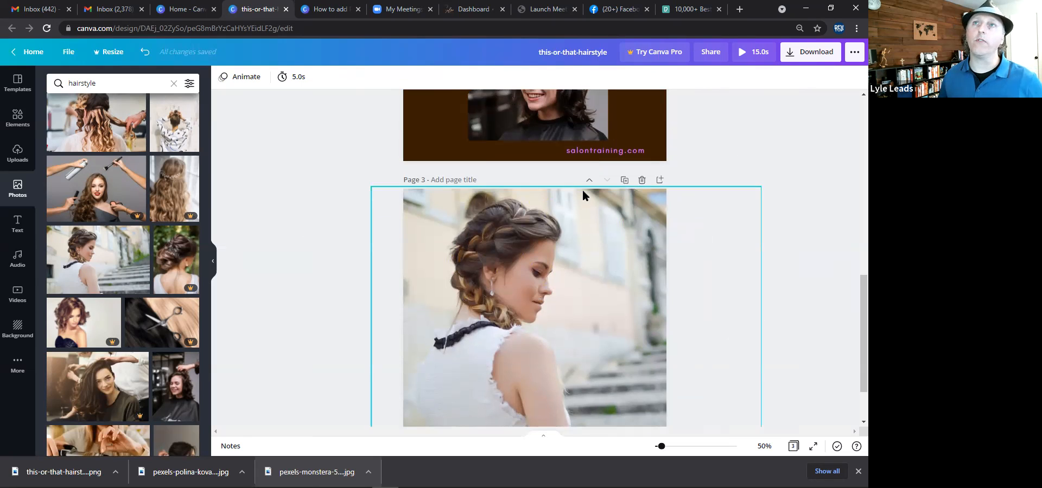
pyautogui.scroll(3, 639, 102)
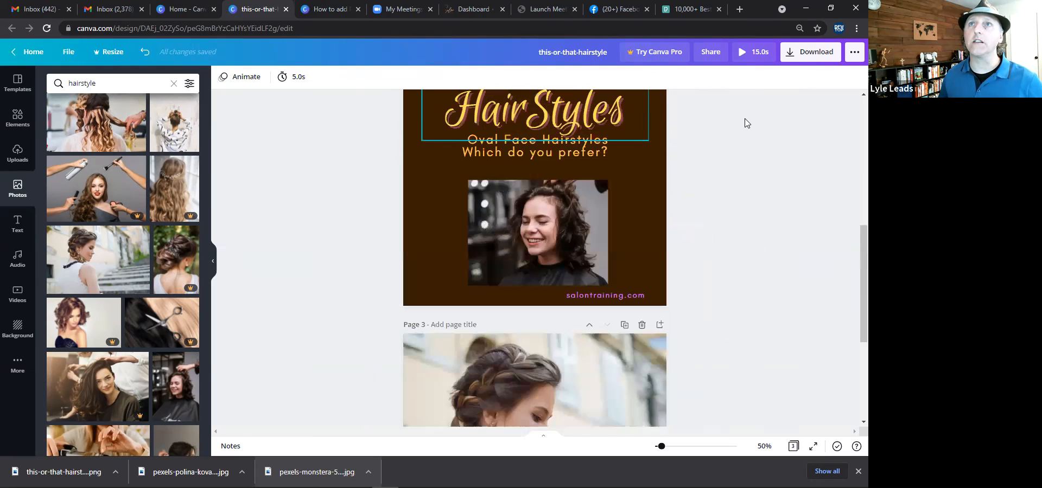
pyautogui.click(745, 57)
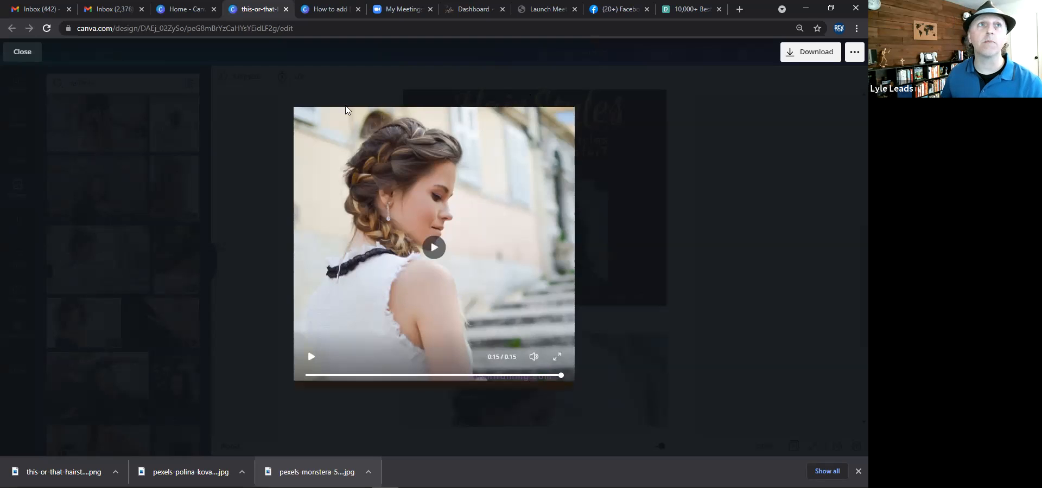
pyautogui.click(245, 278)
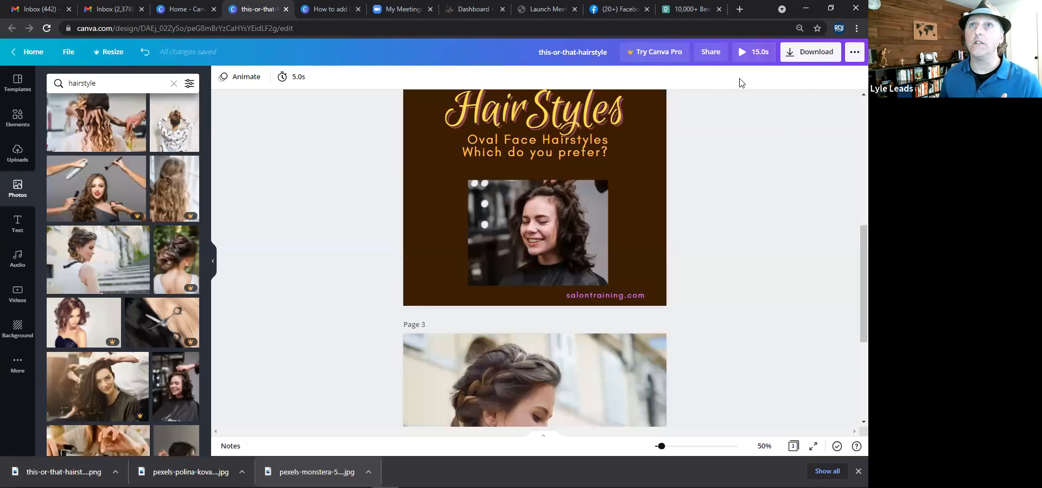
# Open the download options and set the file type to GIF.
pyautogui.click(811, 51)
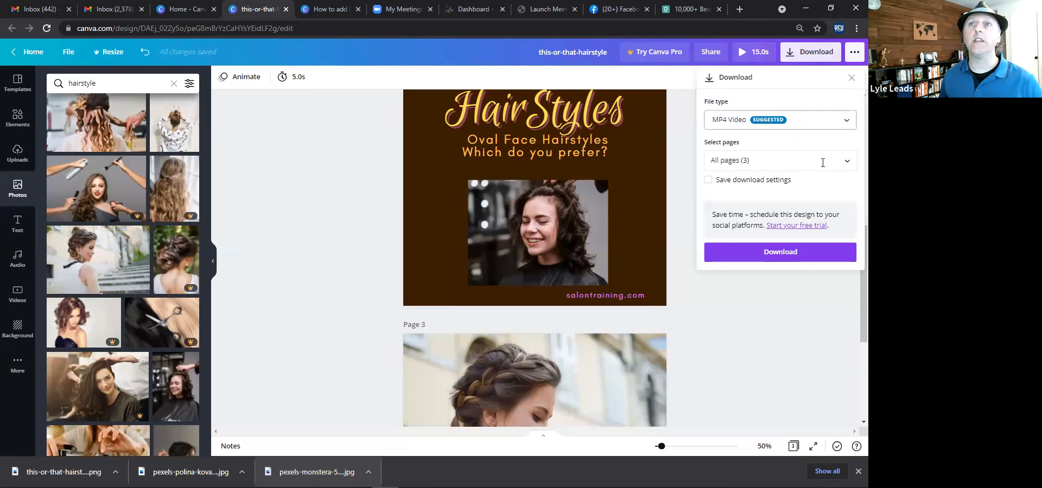
pyautogui.click(847, 160)
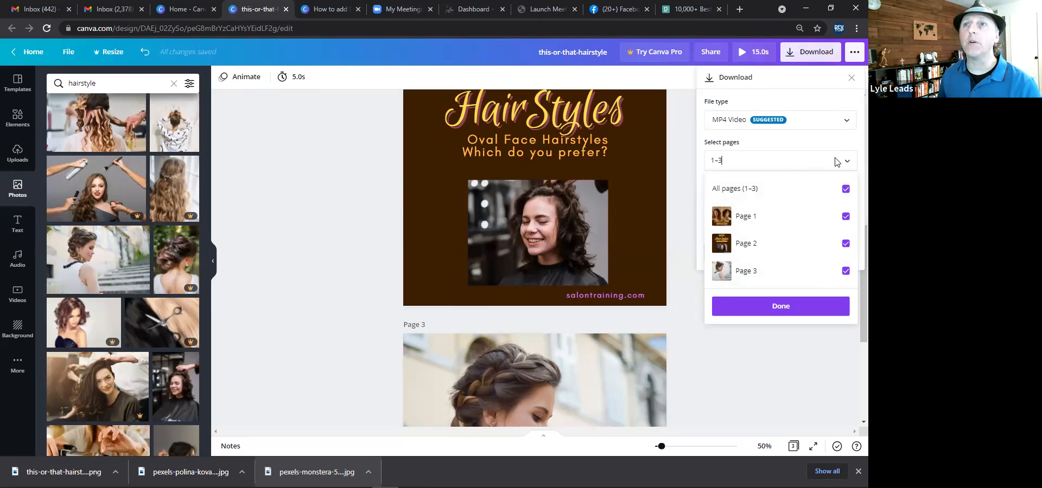
pyautogui.click(847, 122)
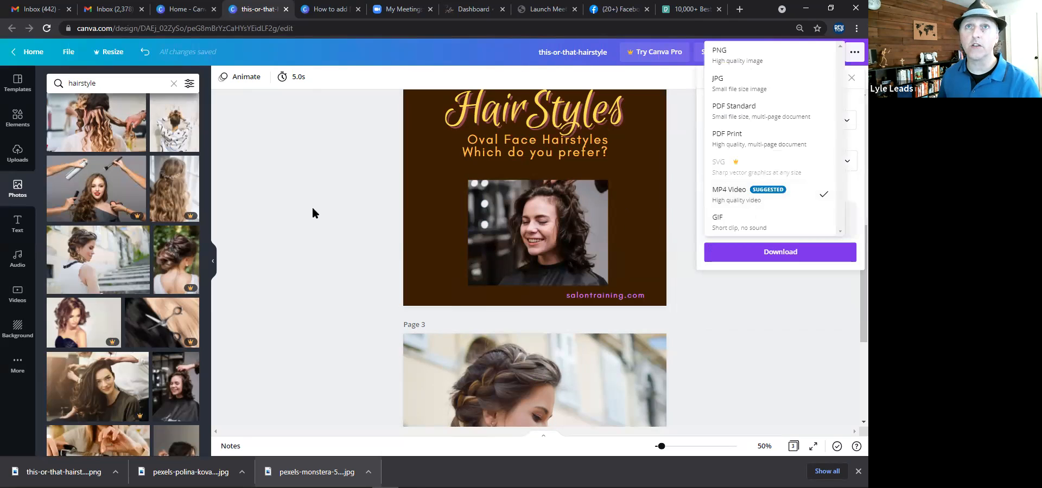
pyautogui.click(320, 221)
pyautogui.scroll(7, 321, 222)
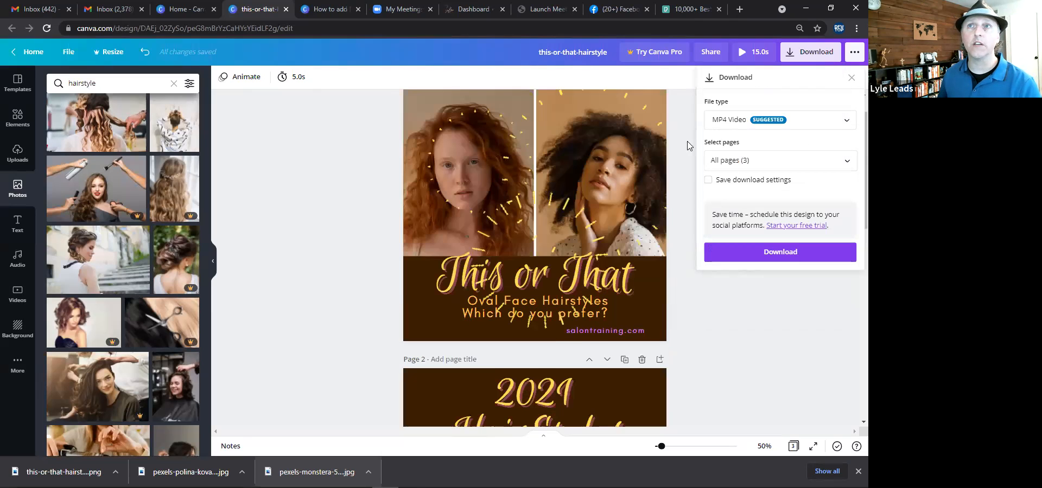
pyautogui.click(849, 124)
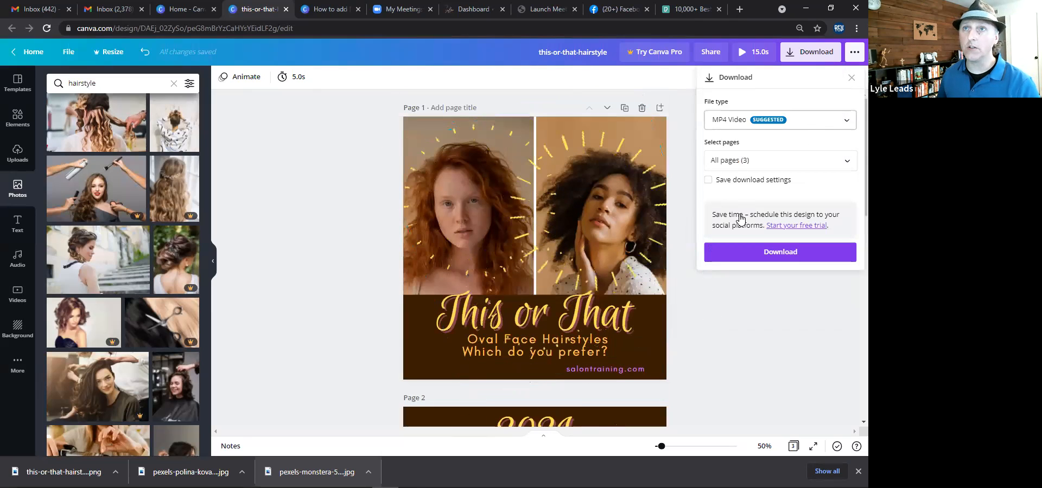
pyautogui.click(740, 211)
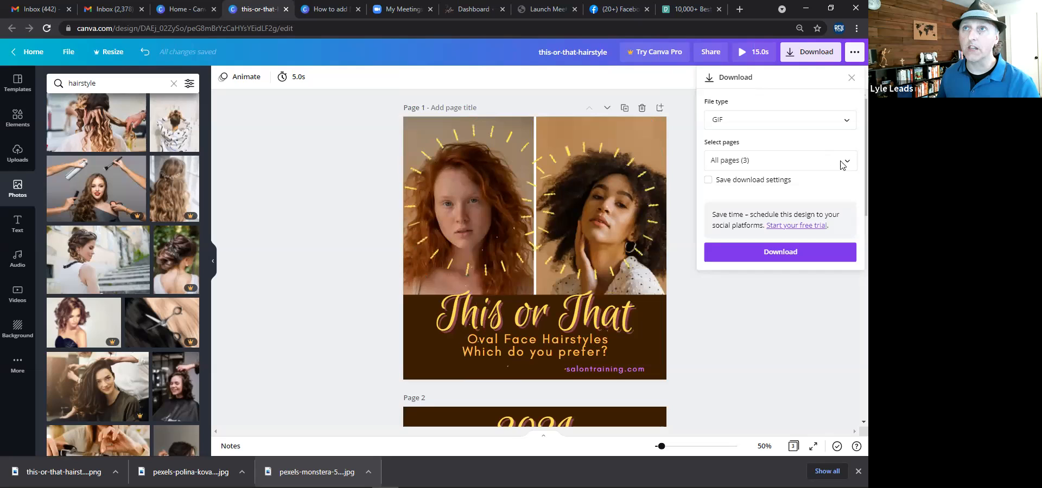
# Limit the download to Page 1 only and download it as a GIF.
pyautogui.click(847, 160)
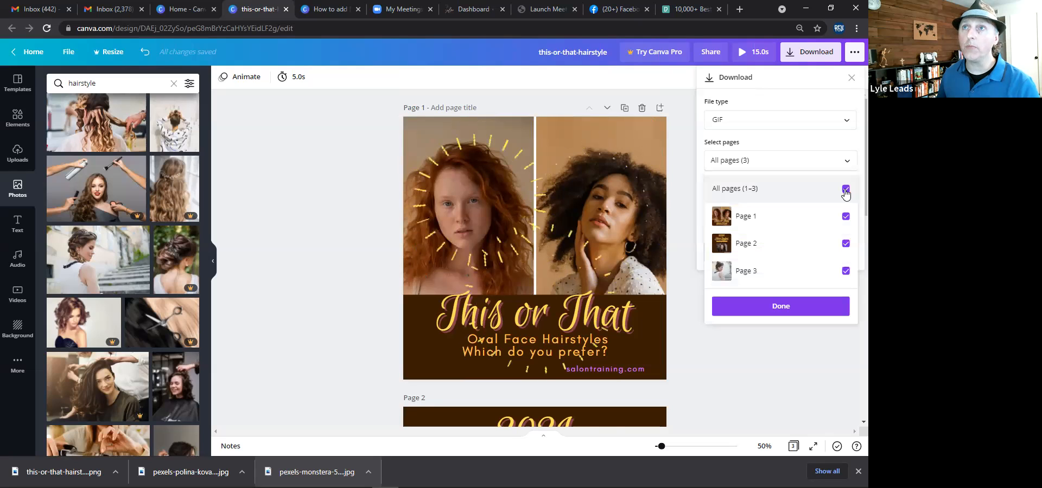
pyautogui.click(845, 190)
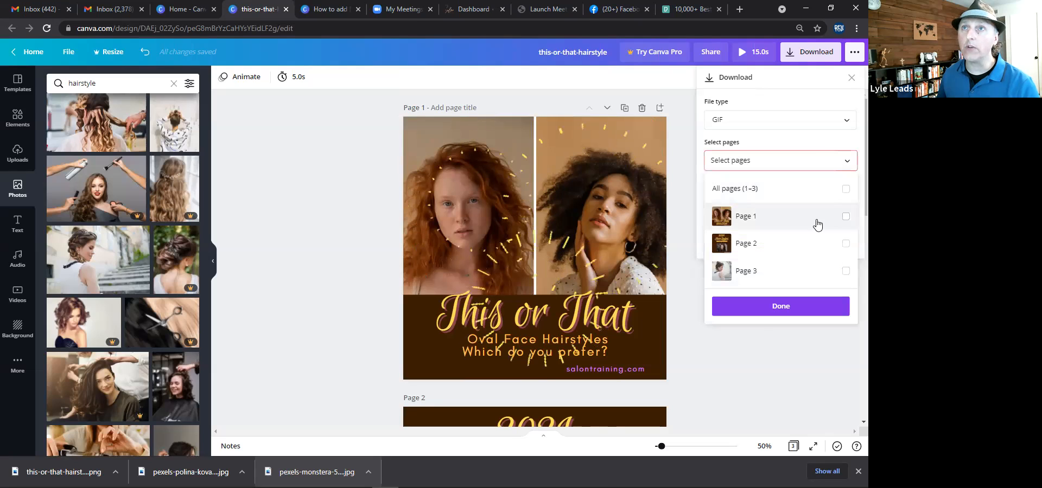
pyautogui.click(846, 217)
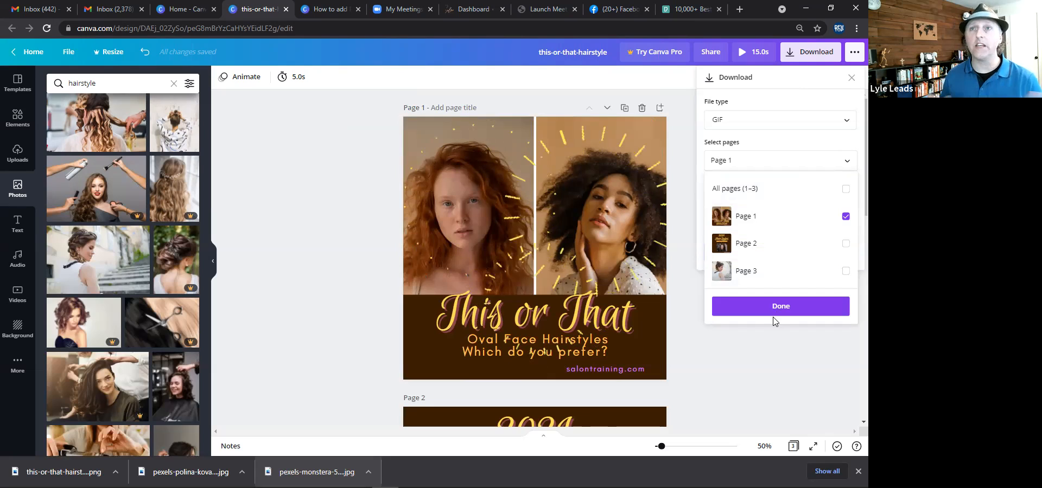
pyautogui.click(785, 309)
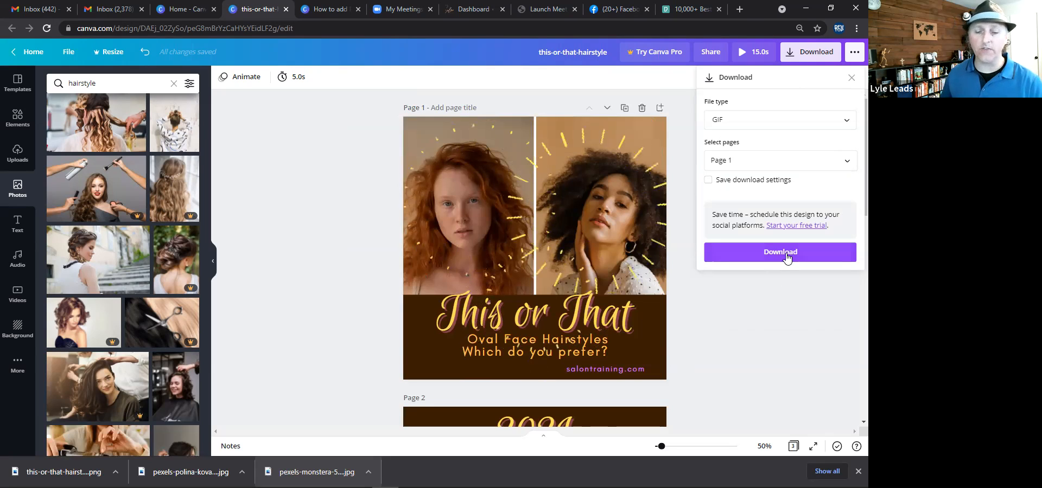
pyautogui.click(787, 257)
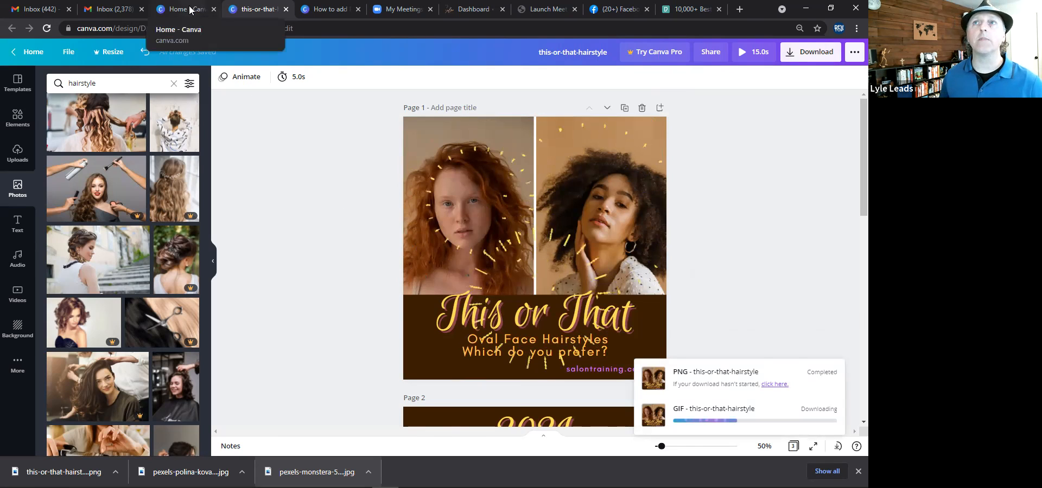
# Start a new Instagram Story design from the home page and name it branding-image.
pyautogui.hotkey('ctrl', 'shift', 'Tab')
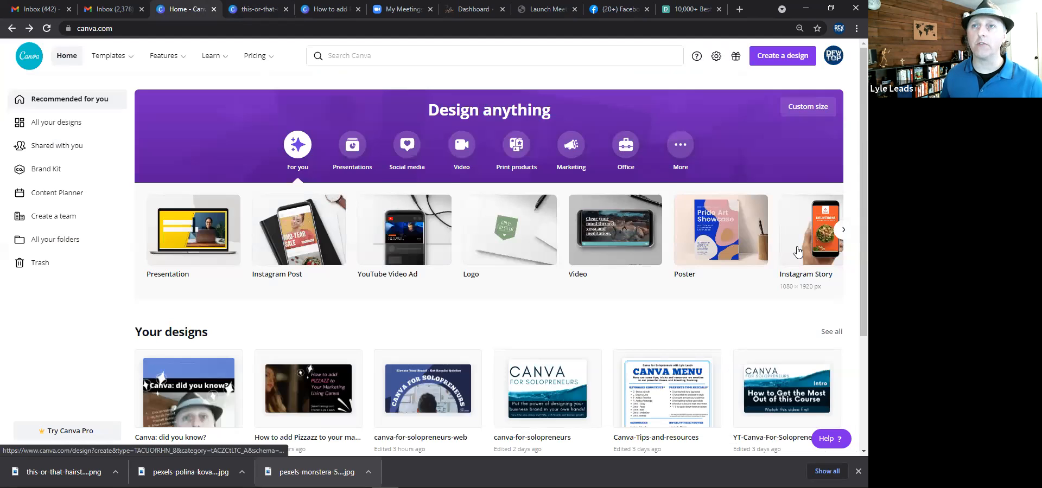
pyautogui.click(725, 247)
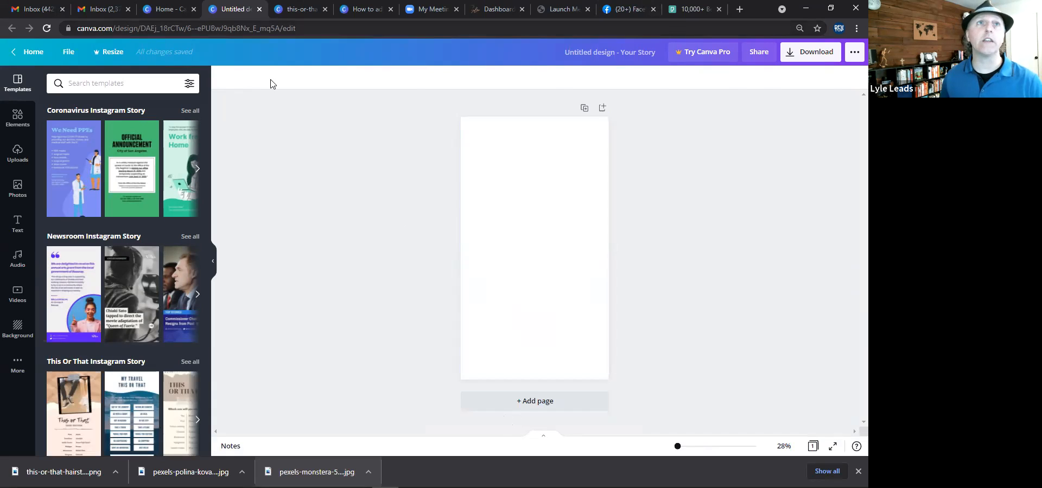
pyautogui.click(581, 49)
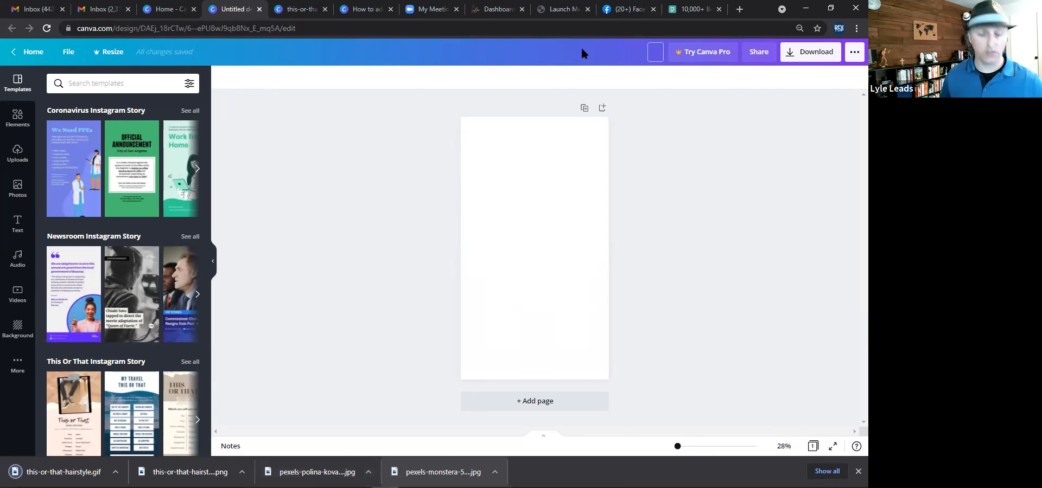
pyautogui.write('hranding')
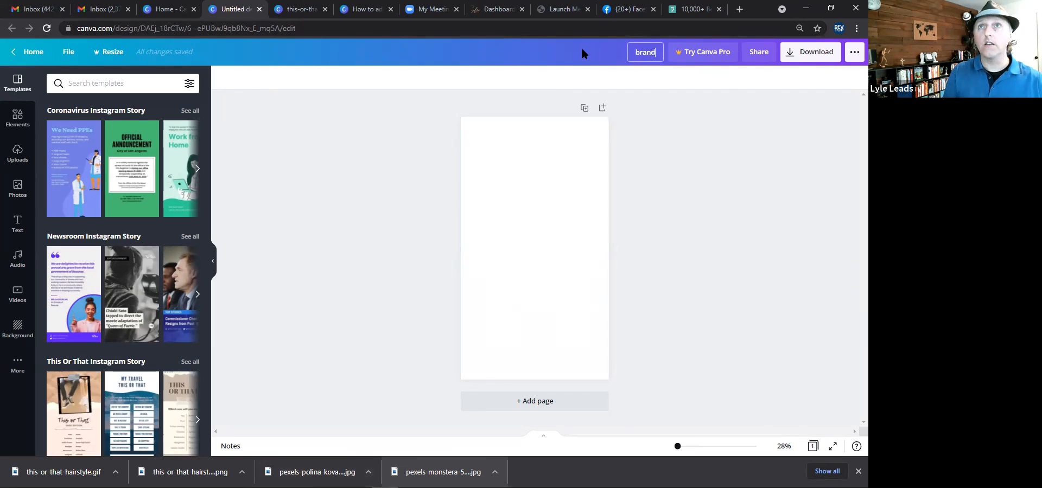
pyautogui.write('-image')
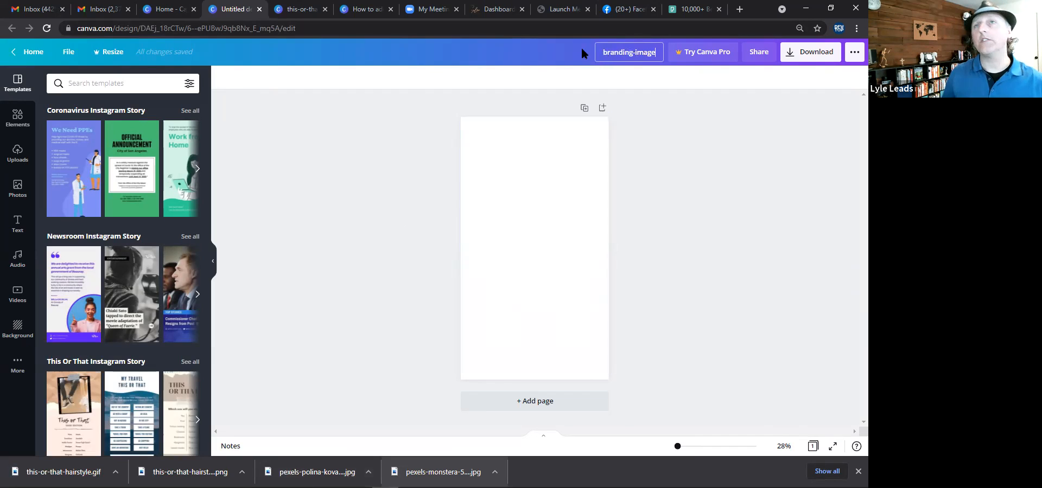
pyautogui.press('Return')
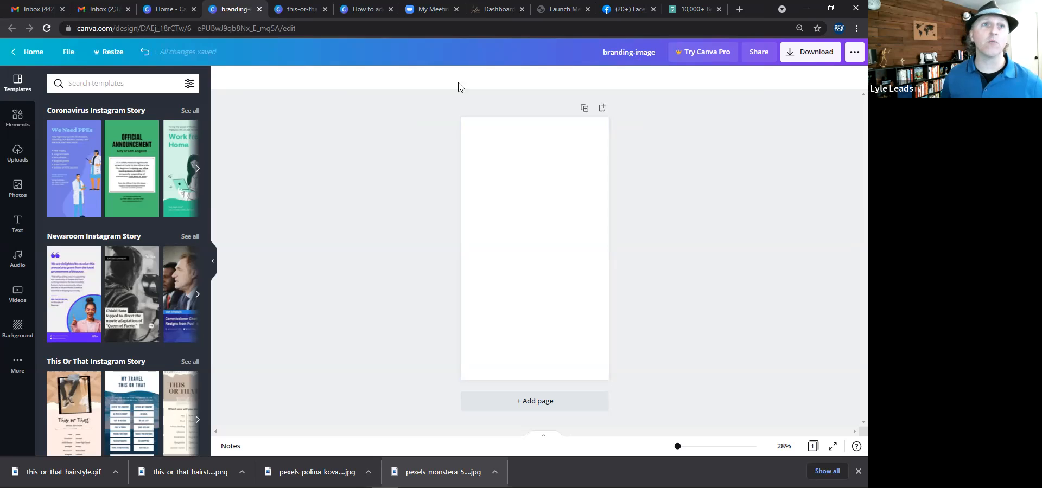
# Apply the Newsroom Instagram Story template with the quote and circular photo to the page.
pyautogui.click(83, 293)
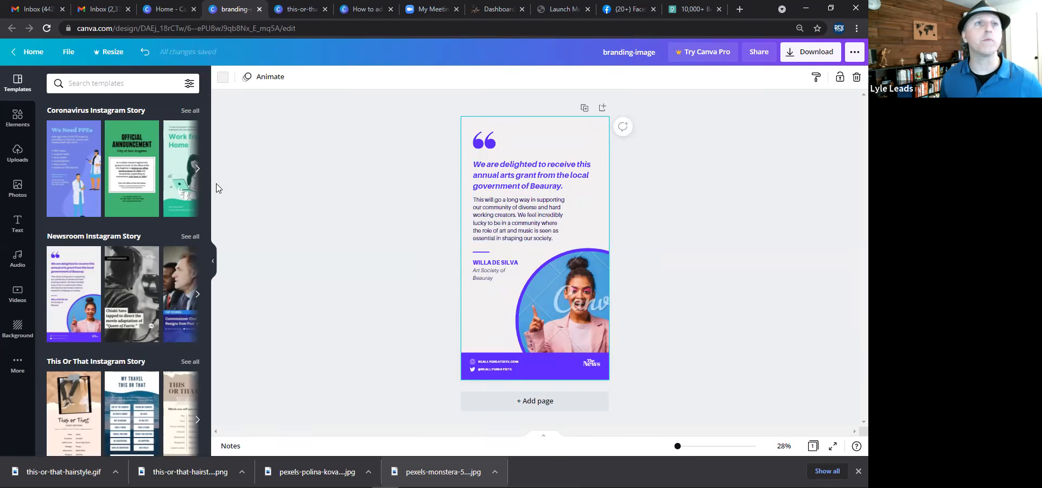
# Search the photo library for woman and browse through the results.
pyautogui.click(17, 187)
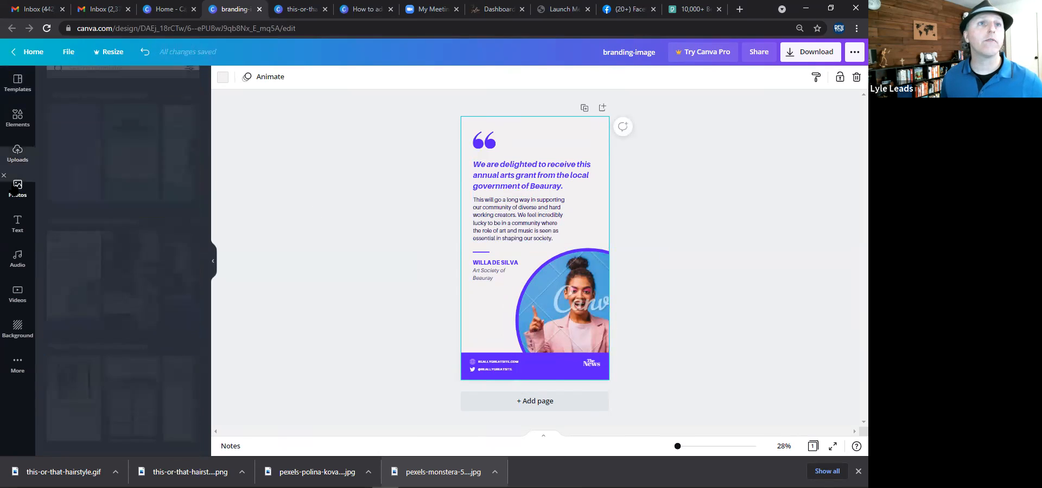
pyautogui.click(99, 85)
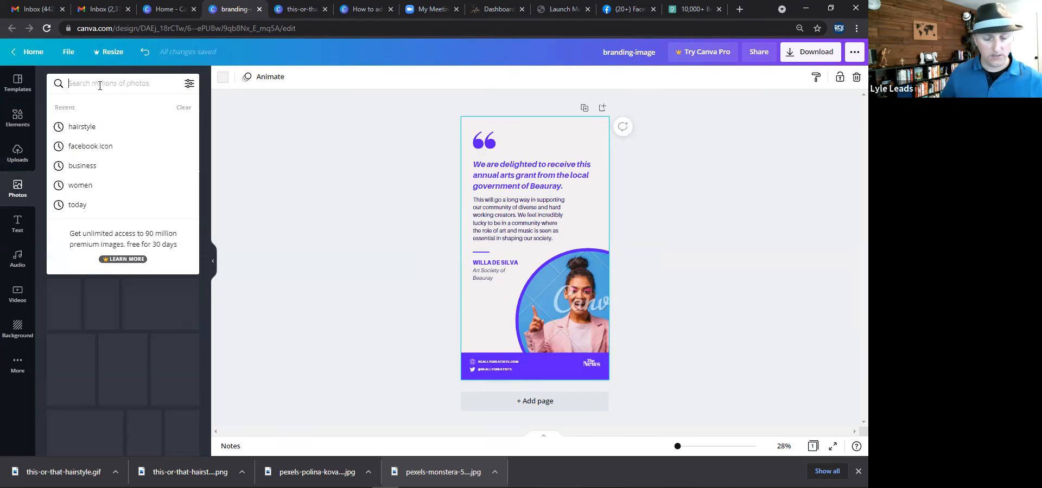
pyautogui.write('beauty')
pyautogui.press('BackSpace')
pyautogui.press('BackSpace')
pyautogui.press('BackSpace')
pyautogui.press('BackSpace')
pyautogui.press('BackSpace')
pyautogui.press('BackSpace')
pyautogui.write('woman')
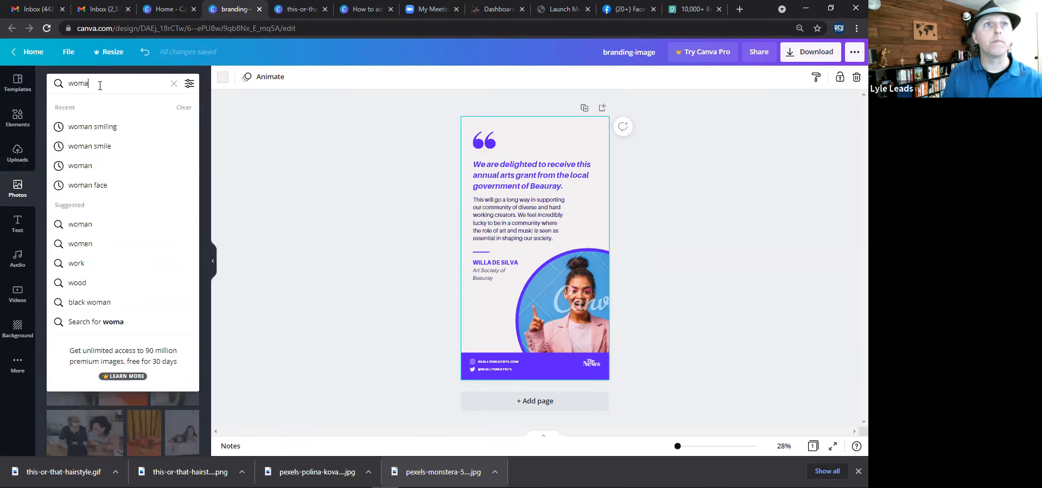
pyautogui.press('Return')
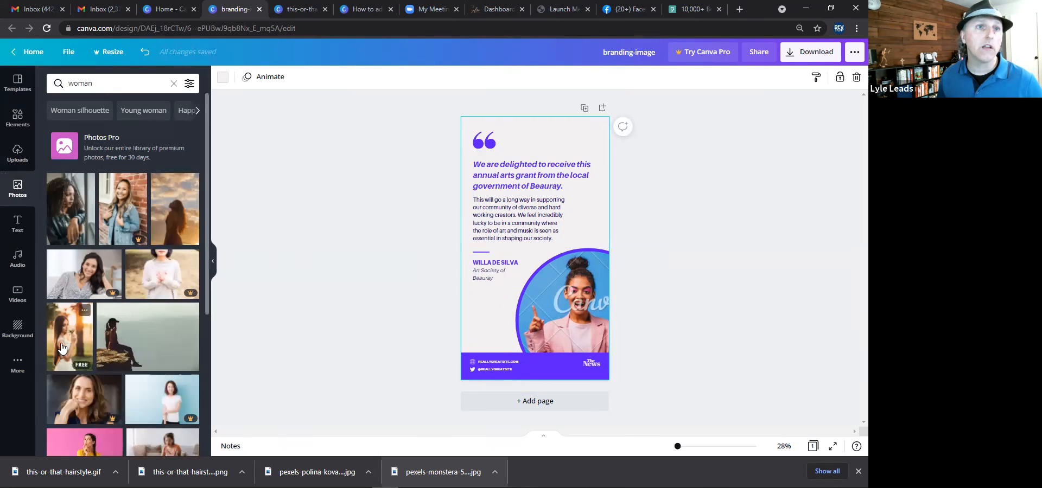
pyautogui.scroll(-2, 120, 319)
pyautogui.scroll(-4, 121, 318)
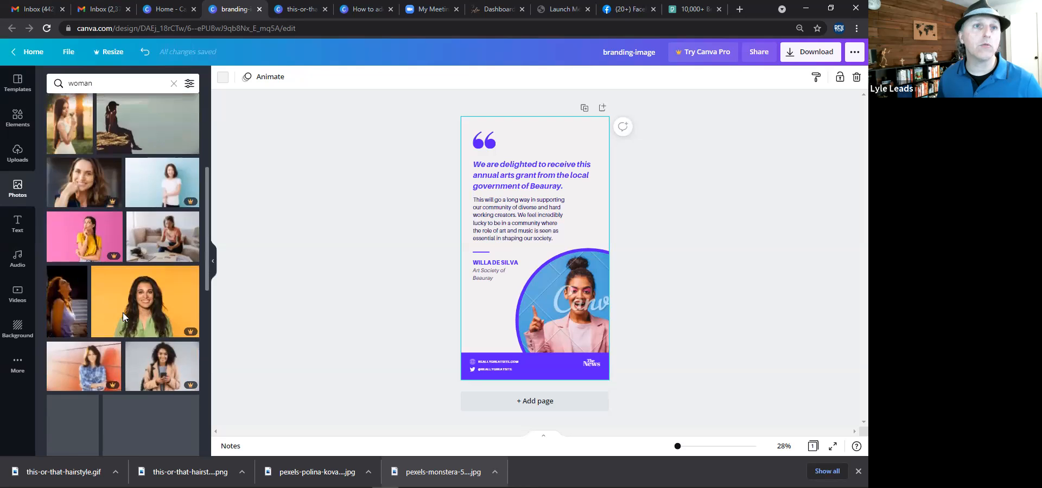
pyautogui.scroll(-4, 123, 313)
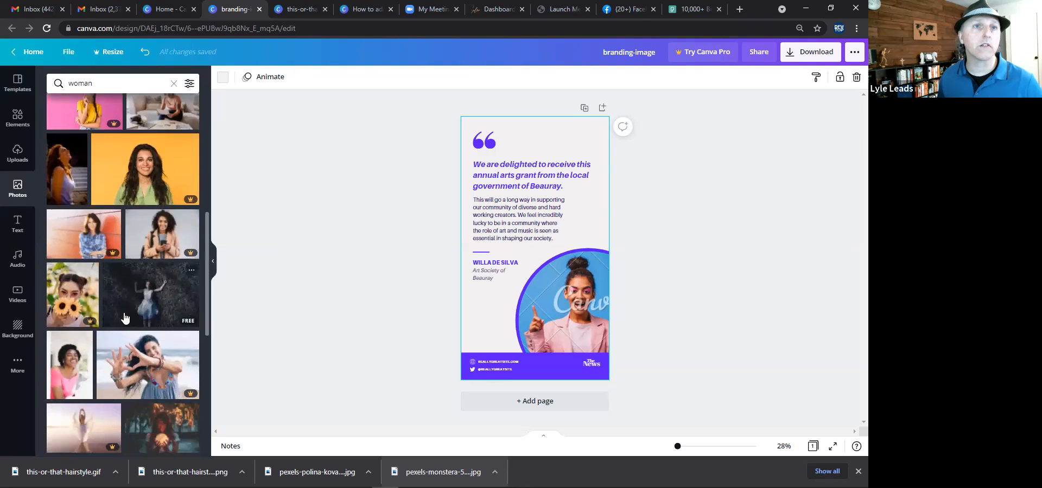
pyautogui.scroll(-4, 124, 318)
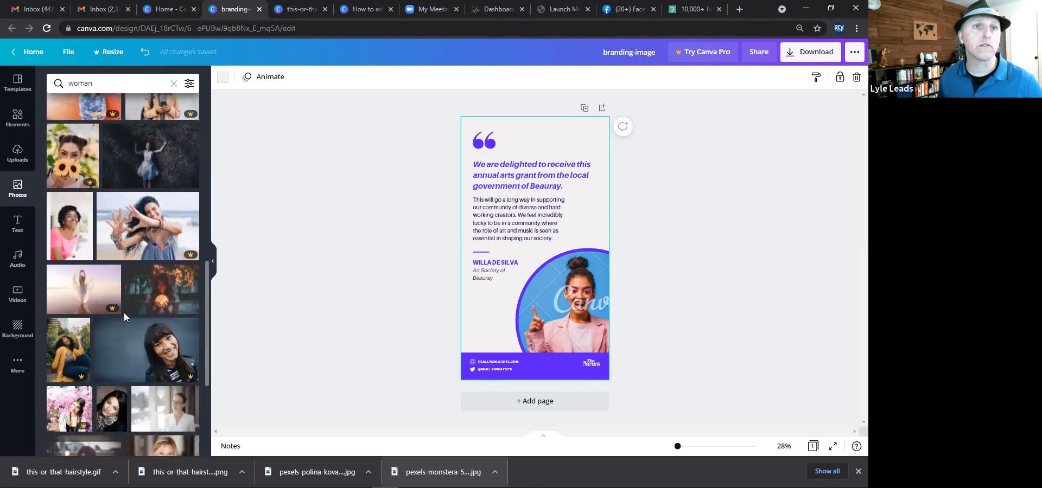
pyautogui.scroll(-3, 123, 314)
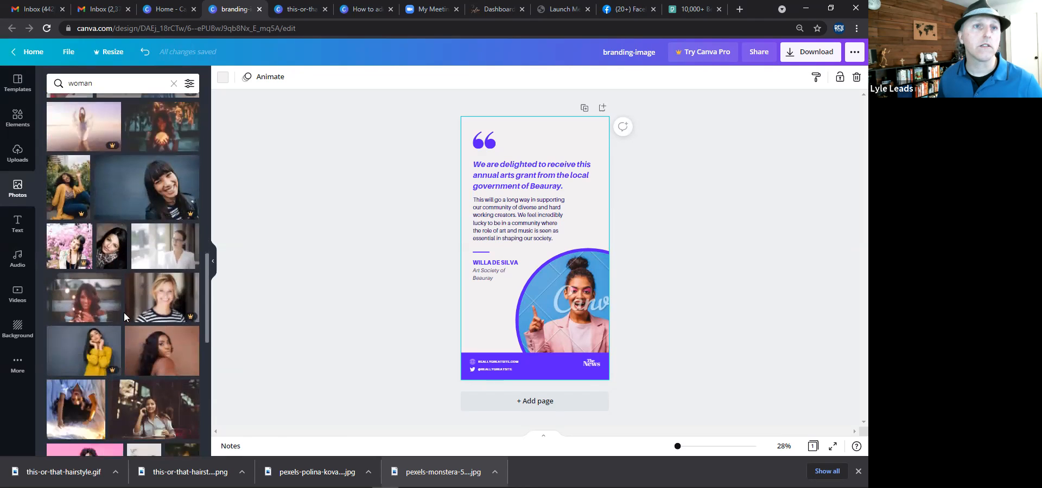
# Search photos for smiling woman and replace the circular template photo with a smiling woman image.
pyautogui.click(69, 83)
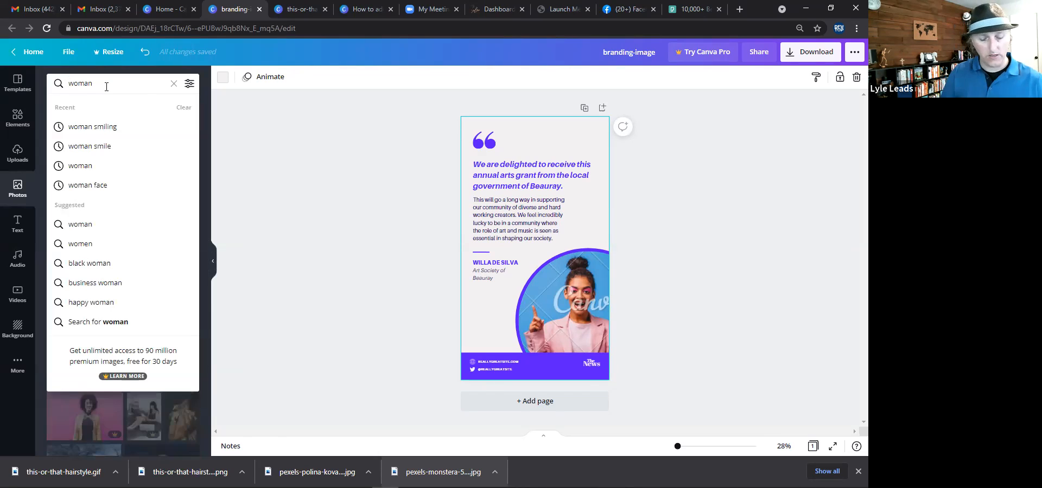
pyautogui.write('smiling')
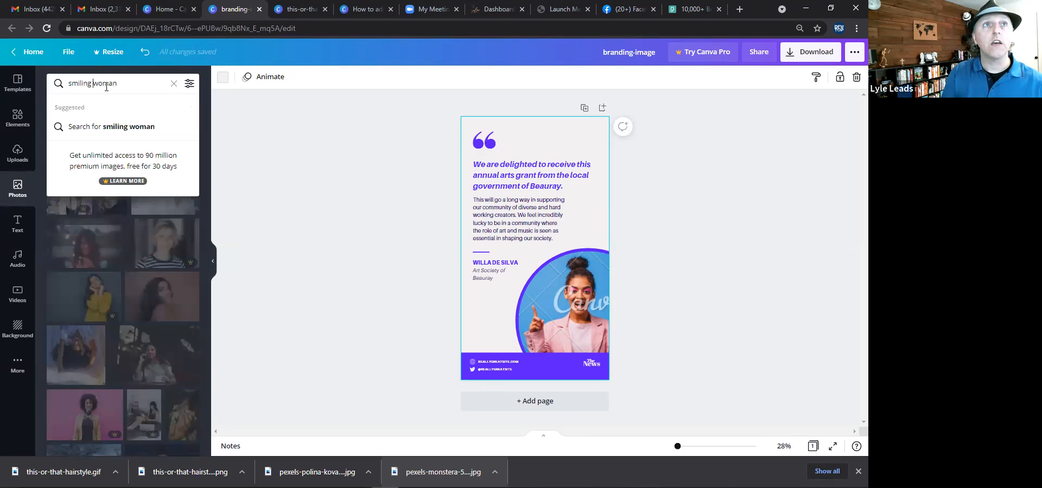
pyautogui.press('Return')
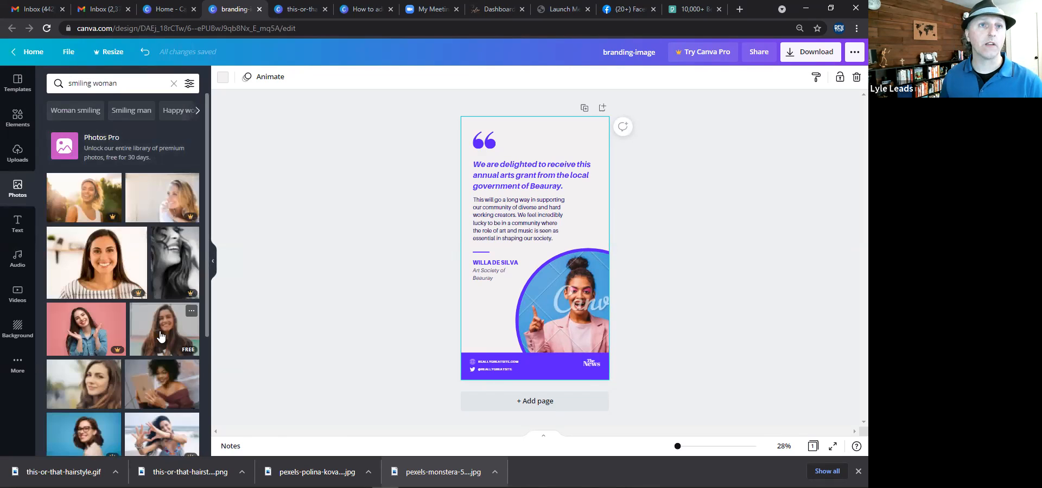
pyautogui.moveTo(564, 310)
pyautogui.mouseDown()
pyautogui.moveTo(592, 306)
pyautogui.moveTo(573, 295)
pyautogui.mouseUp()
pyautogui.doubleClick(590, 306)
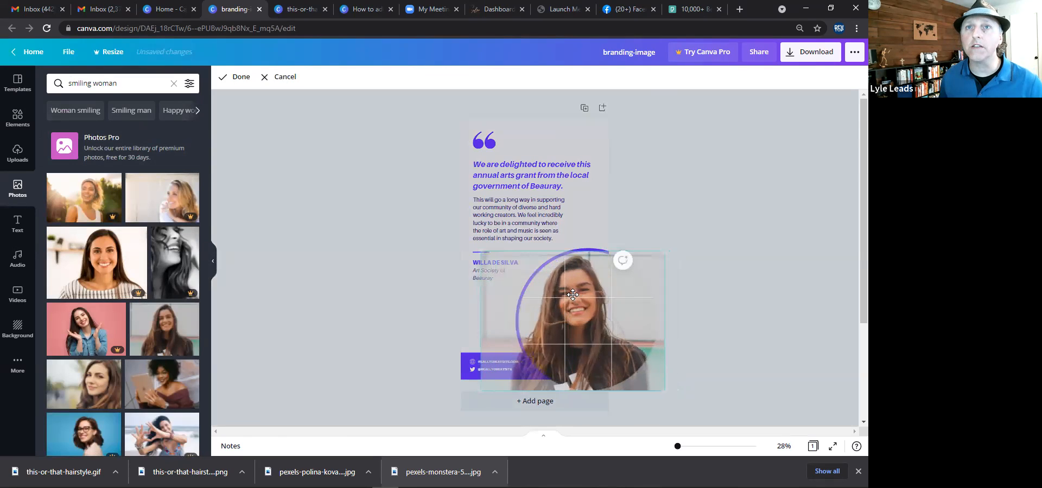
pyautogui.click(384, 267)
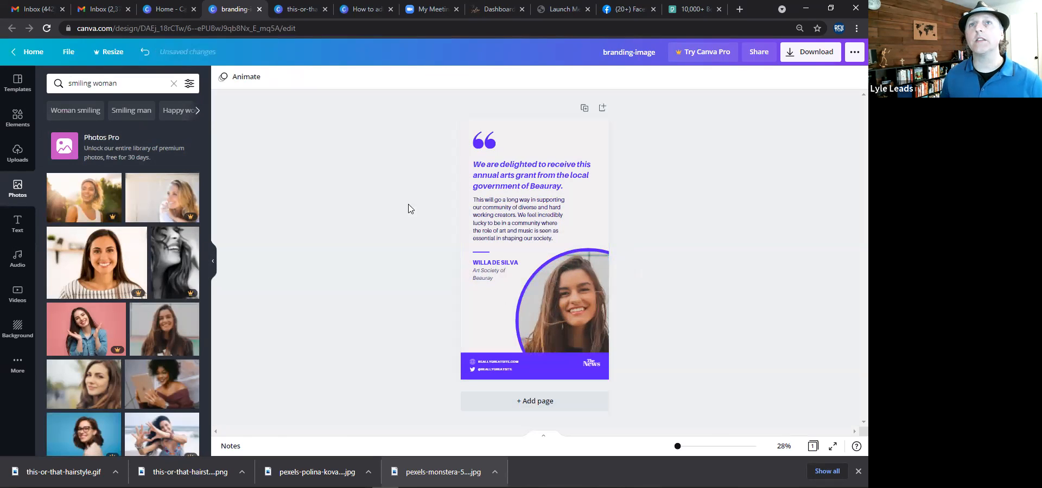
# Ungroup the quote text, replace the headline with Meet plus the stylist's name, and enlarge it.
pyautogui.click(17, 87)
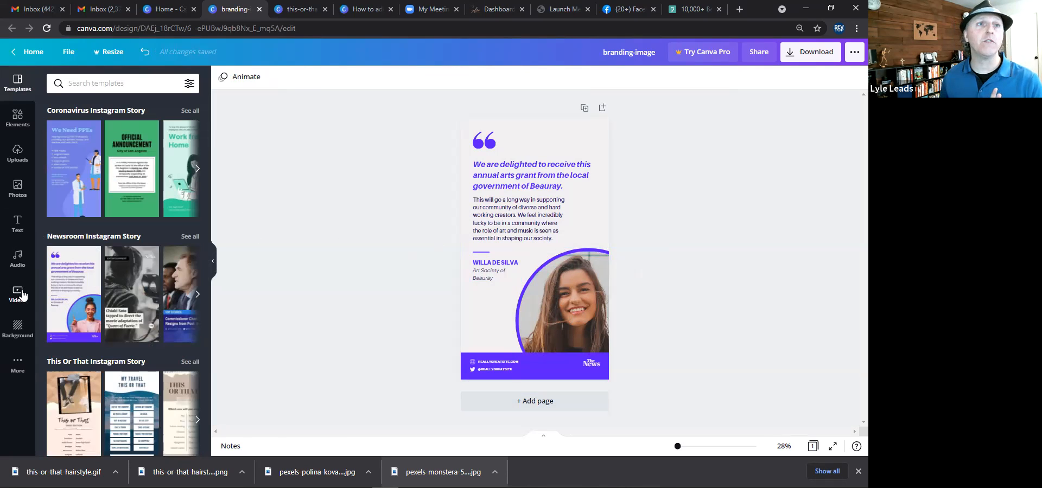
pyautogui.click(519, 177)
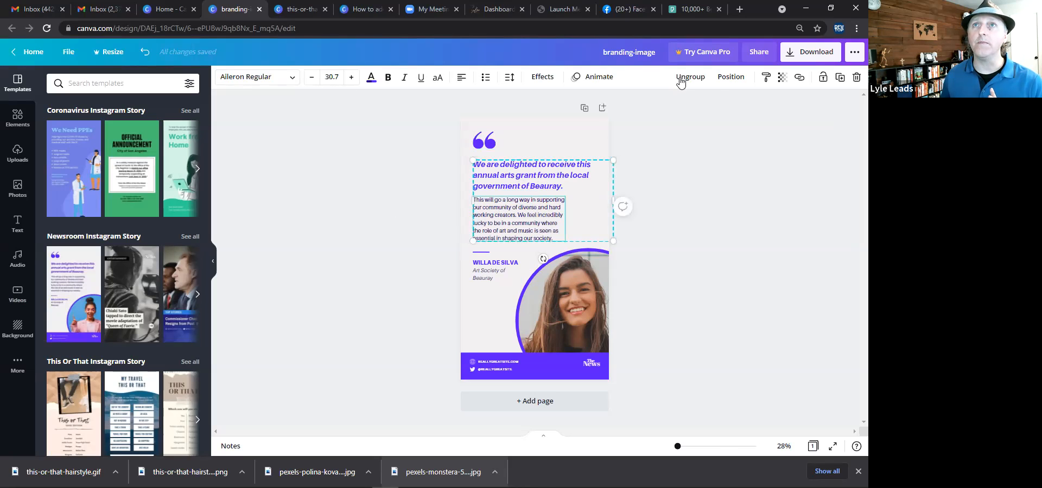
pyautogui.click(682, 174)
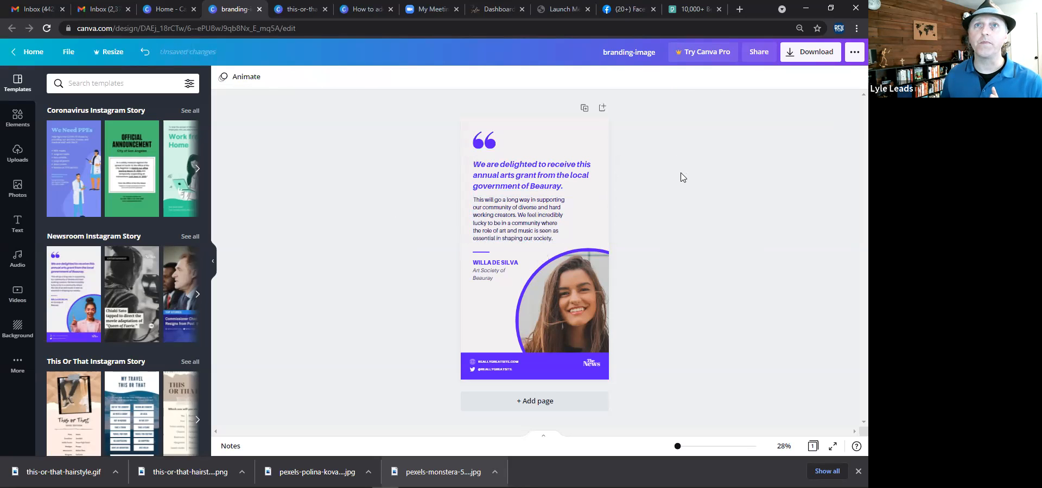
pyautogui.doubleClick(569, 188)
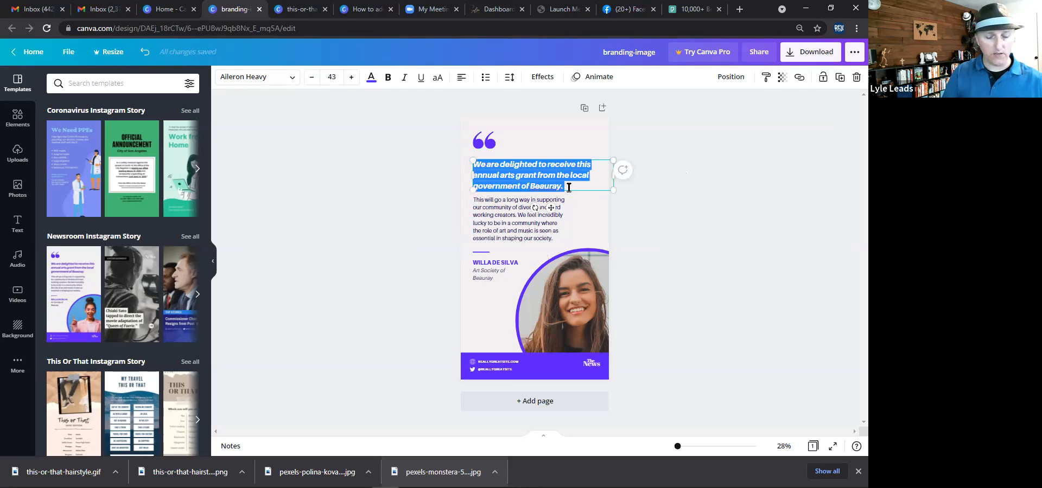
pyautogui.write('Meet SHe')
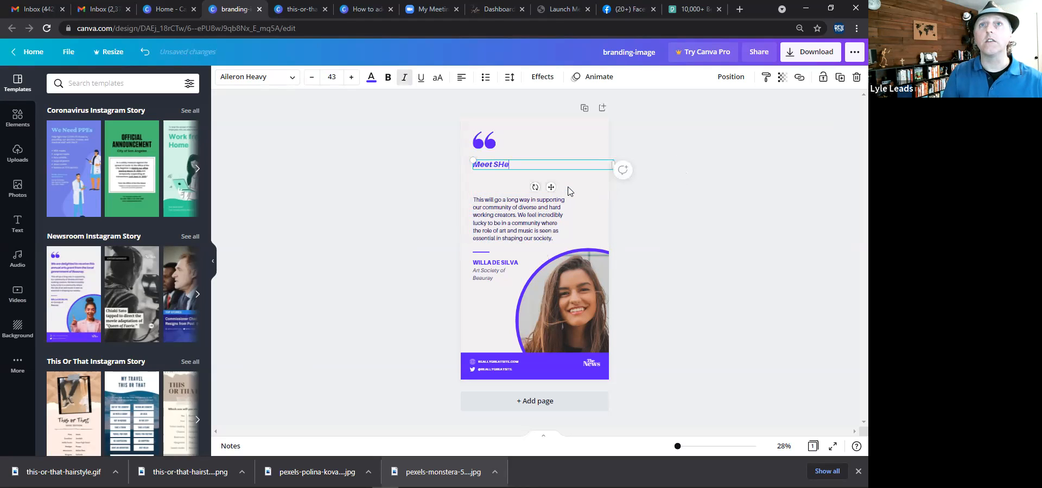
pyautogui.press('BackSpace')
pyautogui.press('BackSpace')
pyautogui.write('e')
pyautogui.press('BackSpace')
pyautogui.write('hea')
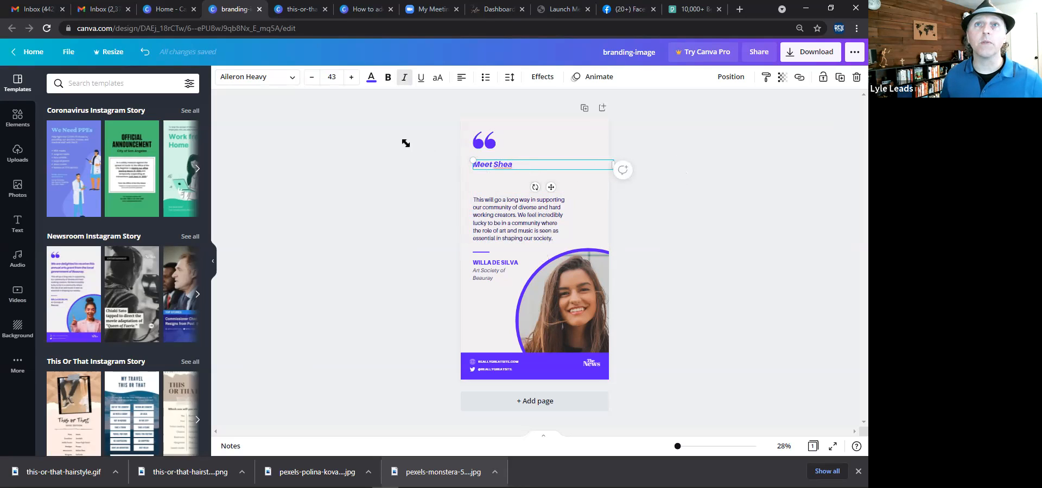
pyautogui.moveTo(388, 138); pyautogui.dragTo(497, 147)
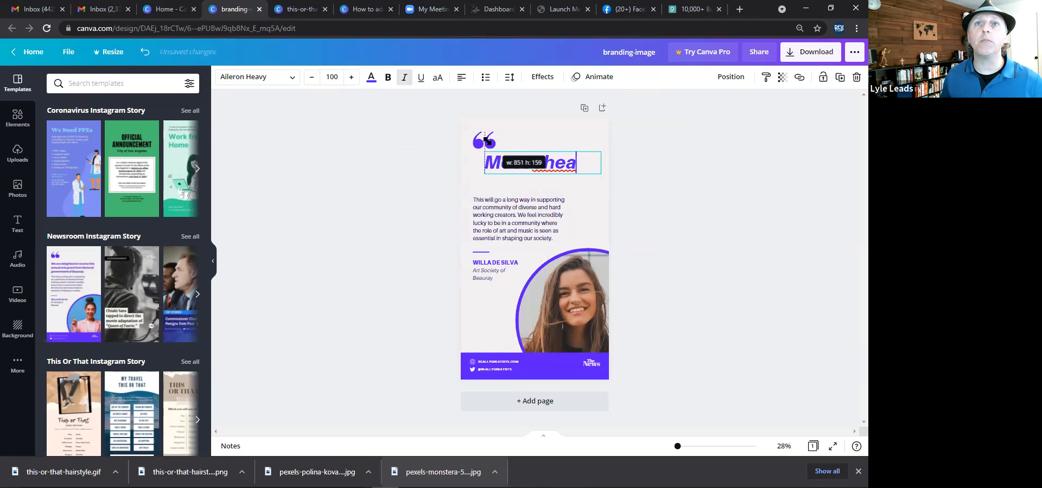
# Replace the body paragraph with Quick Bio from followed by the stylist's name.
pyautogui.doubleClick(516, 218)
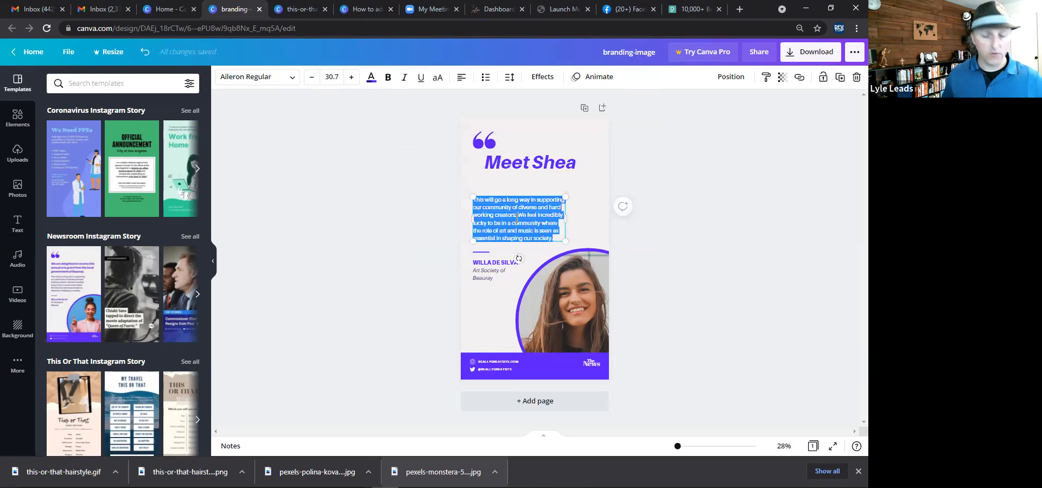
pyautogui.write('Quick')
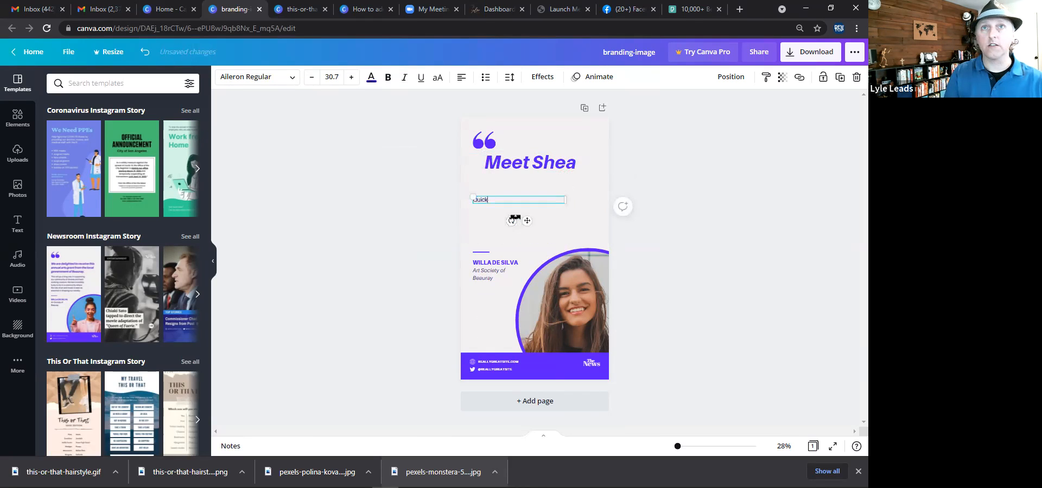
pyautogui.write(' Bio')
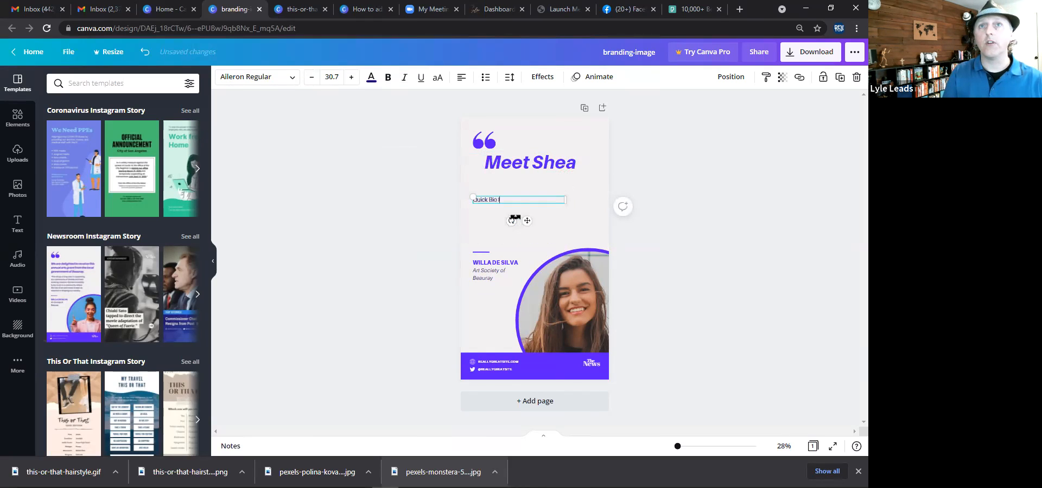
pyautogui.write(' froms')
pyautogui.press('BackSpace')
pyautogui.write('Shea -')
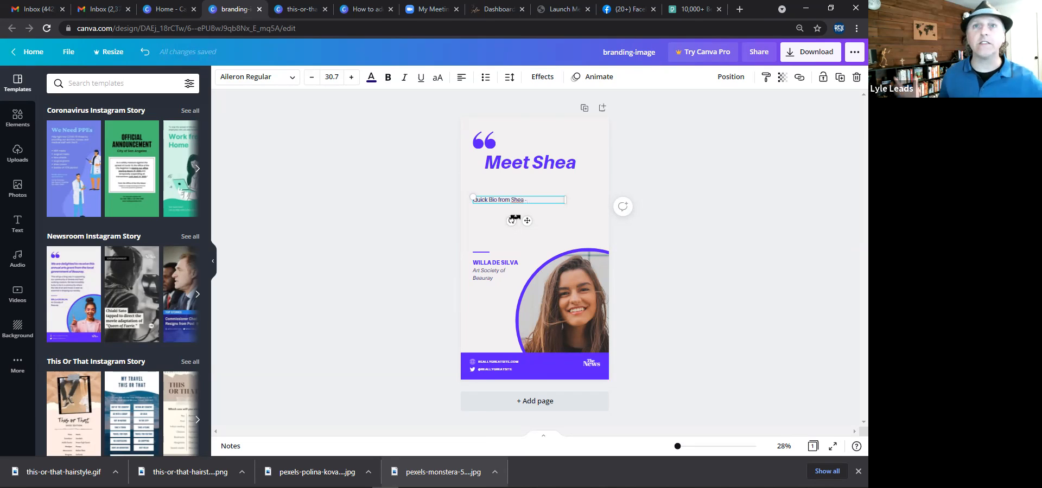
# Replace the name and organisation label with MY SALON.
pyautogui.doubleClick(500, 263)
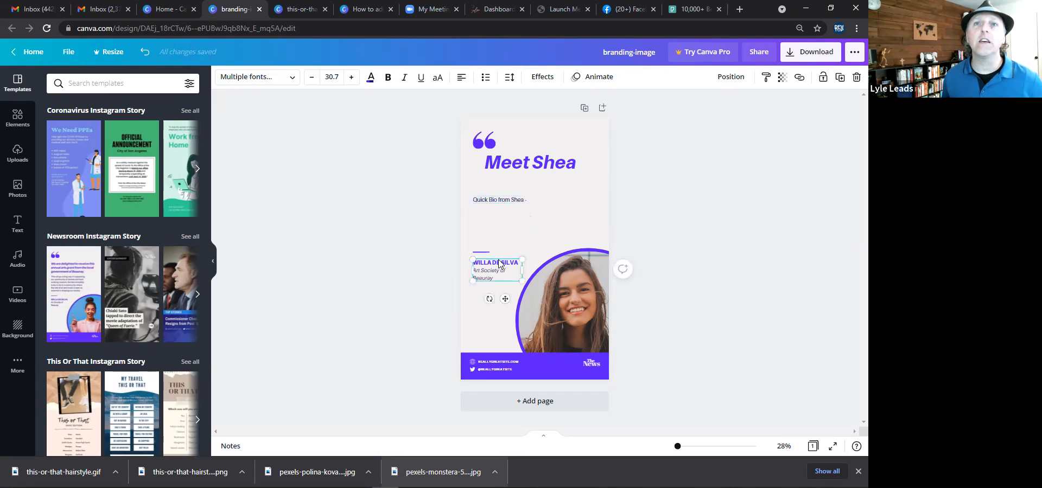
pyautogui.write('MY')
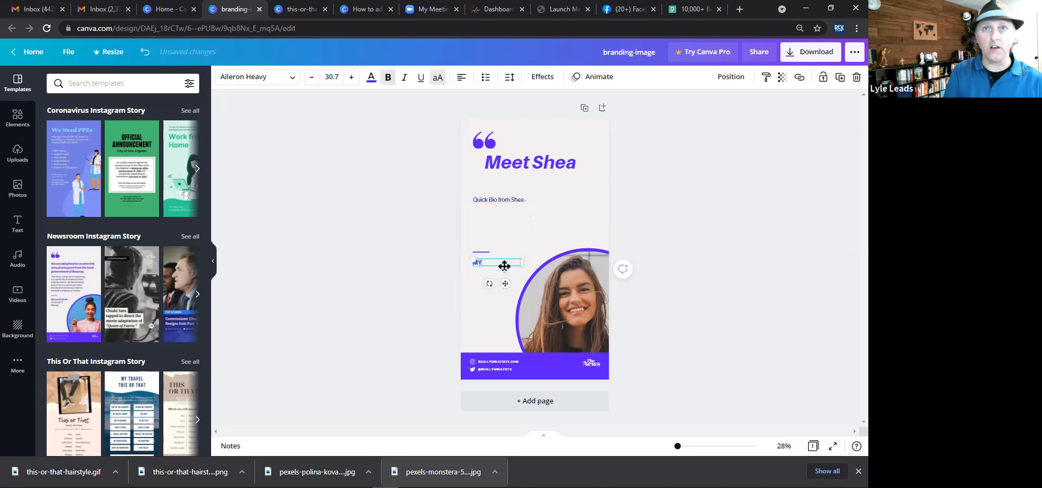
pyautogui.write(' SALON')
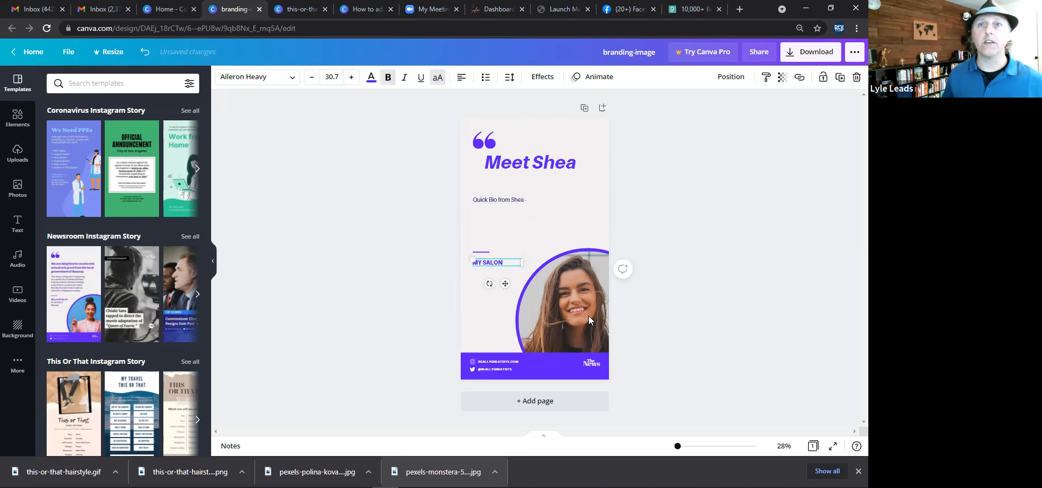
# Enlarge the circular photo group toward the upper left to about 1,238 × 1,238.
pyautogui.click(557, 312)
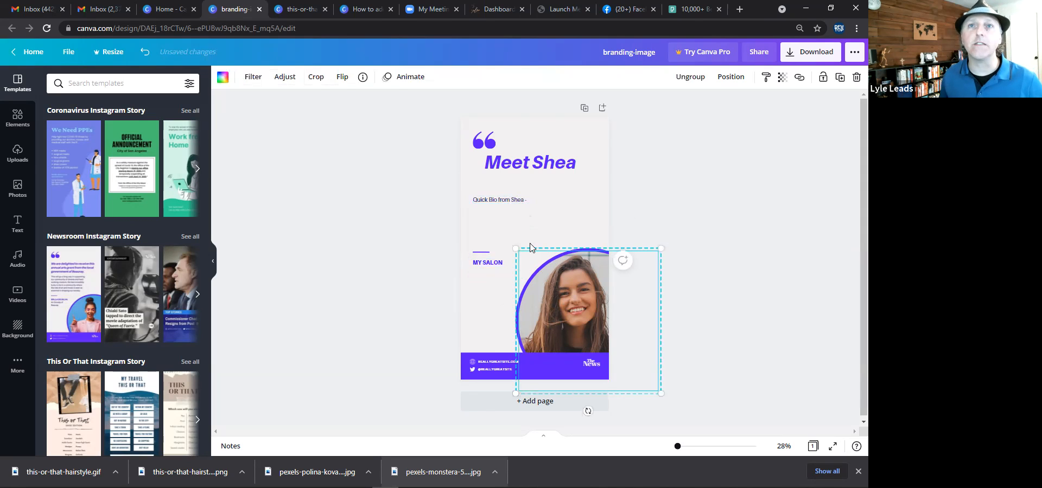
pyautogui.moveTo(516, 249); pyautogui.dragTo(491, 224)
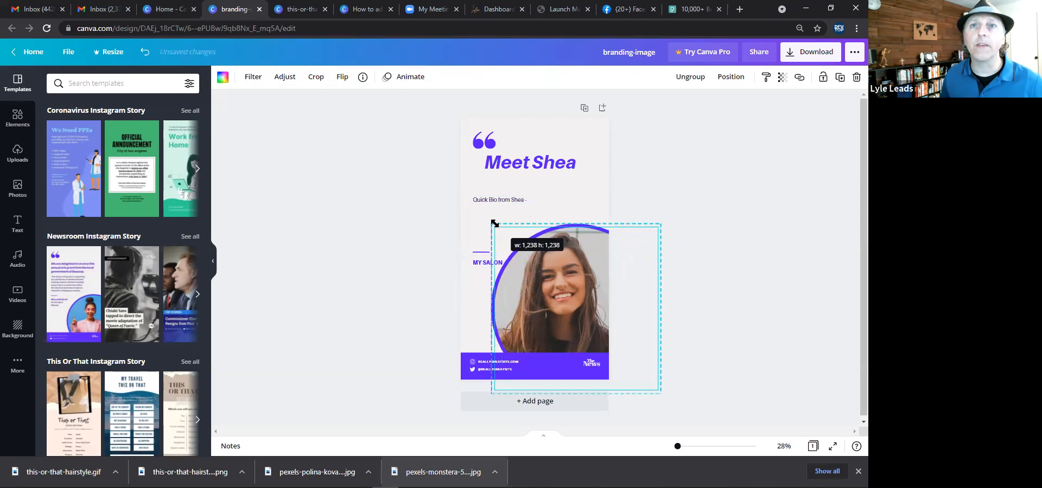
pyautogui.click(379, 241)
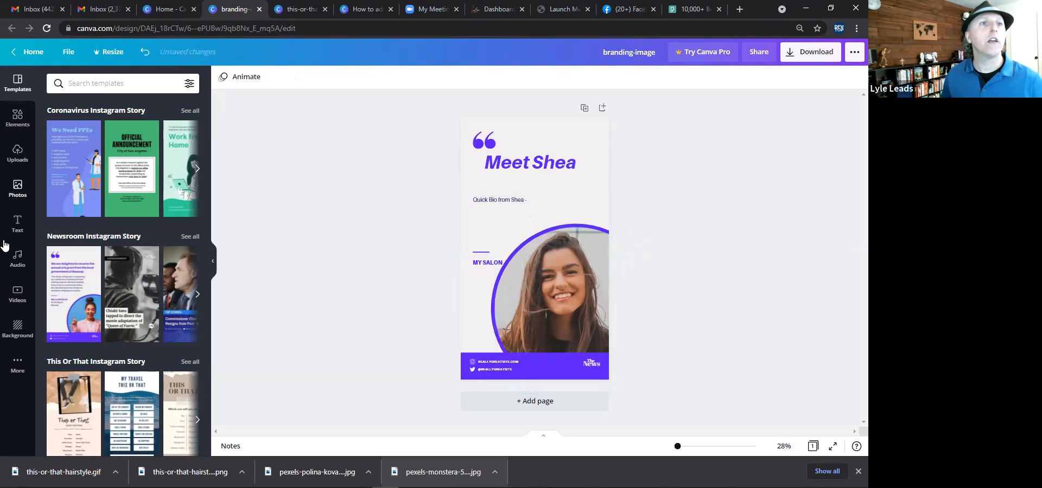
# Search the video library for woman and browse the results.
pyautogui.click(10, 297)
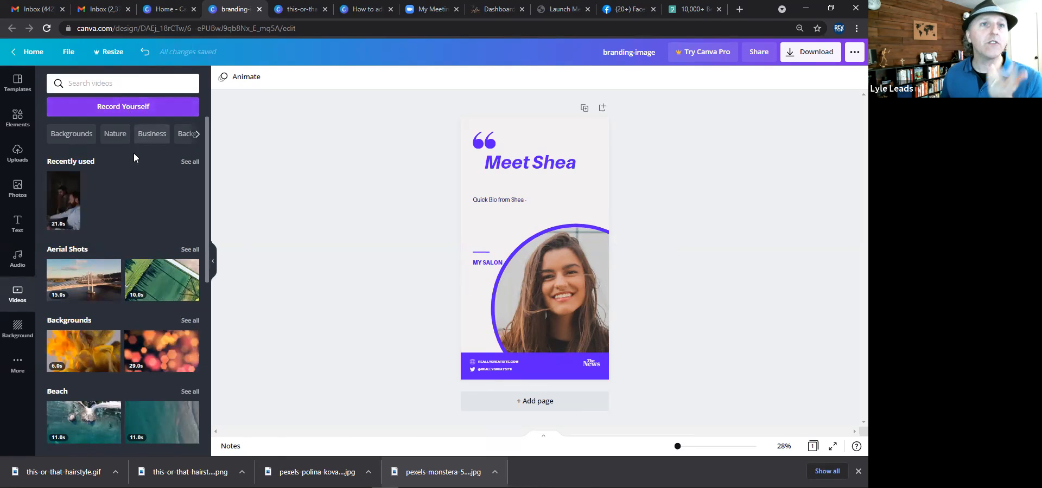
pyautogui.click(109, 87)
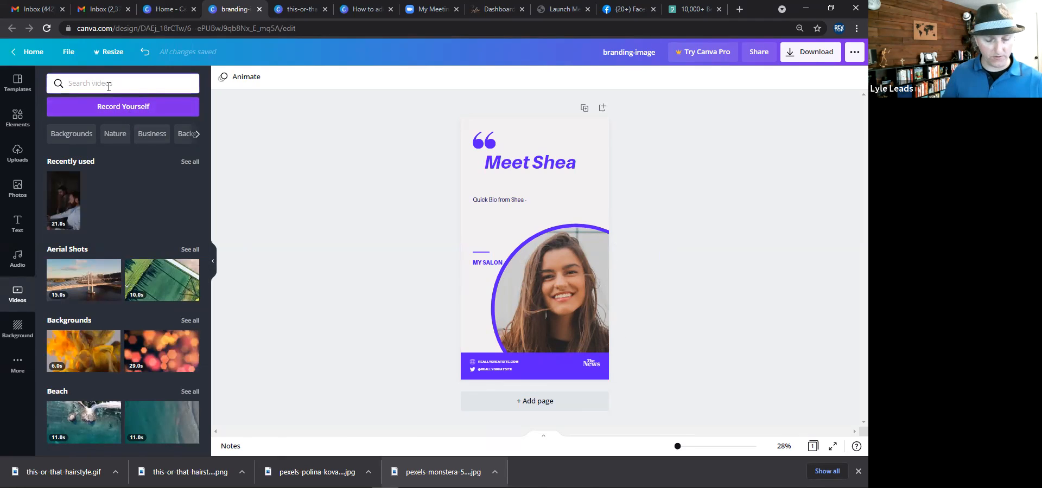
pyautogui.write('waom')
pyautogui.press('BackSpace')
pyautogui.press('BackSpace')
pyautogui.press('BackSpace')
pyautogui.write('oman')
pyautogui.press('Return')
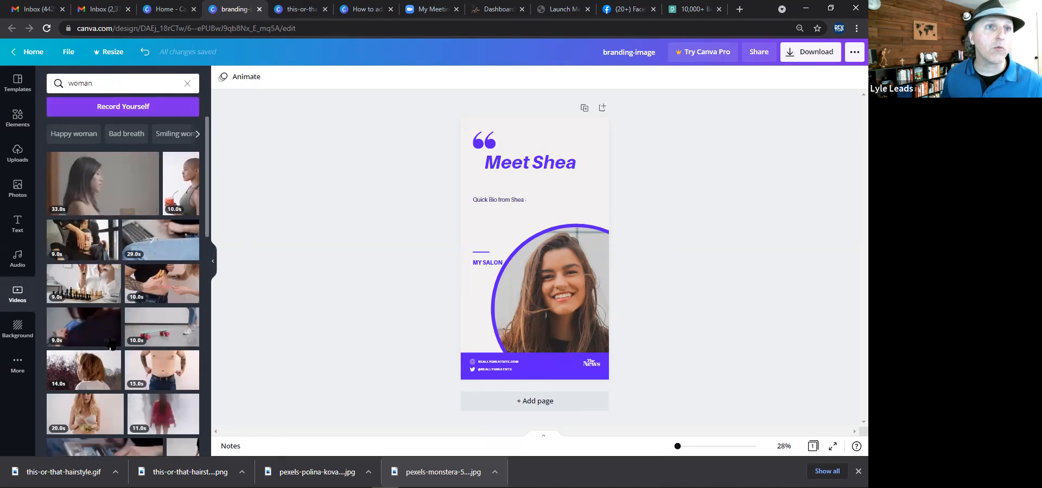
pyautogui.scroll(-1, 89, 324)
pyautogui.scroll(-1, 90, 322)
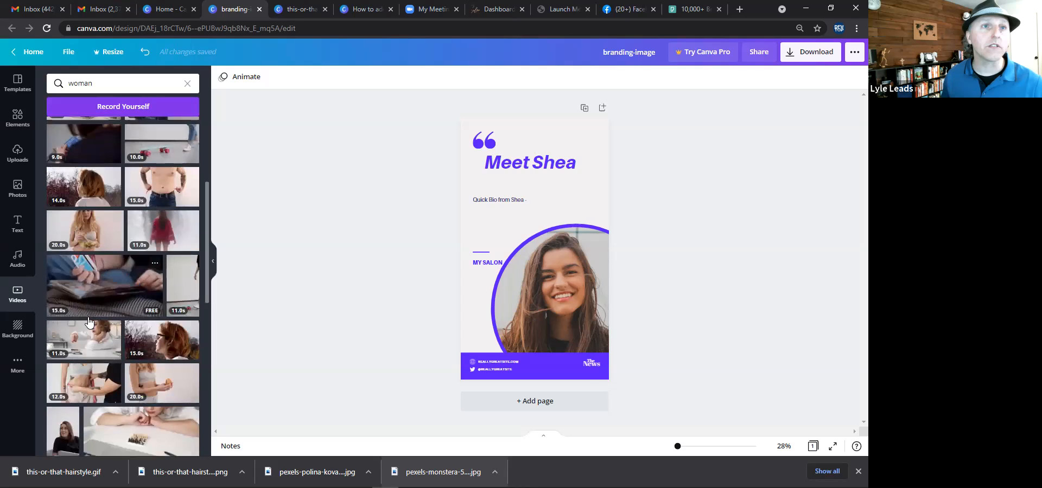
pyautogui.scroll(-1, 90, 322)
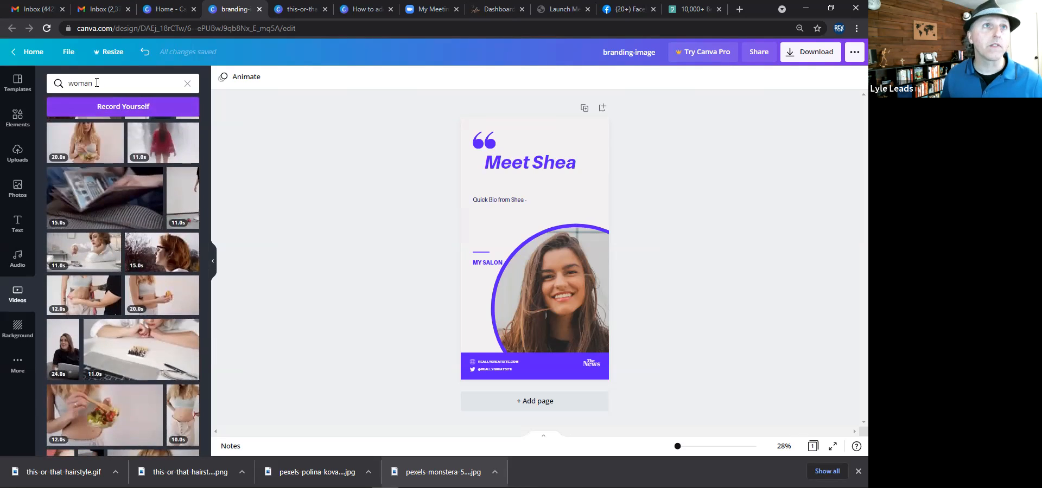
# Search the video library for hair and browse the results.
pyautogui.click(52, 83)
pyautogui.write('hair')
pyautogui.press('Return')
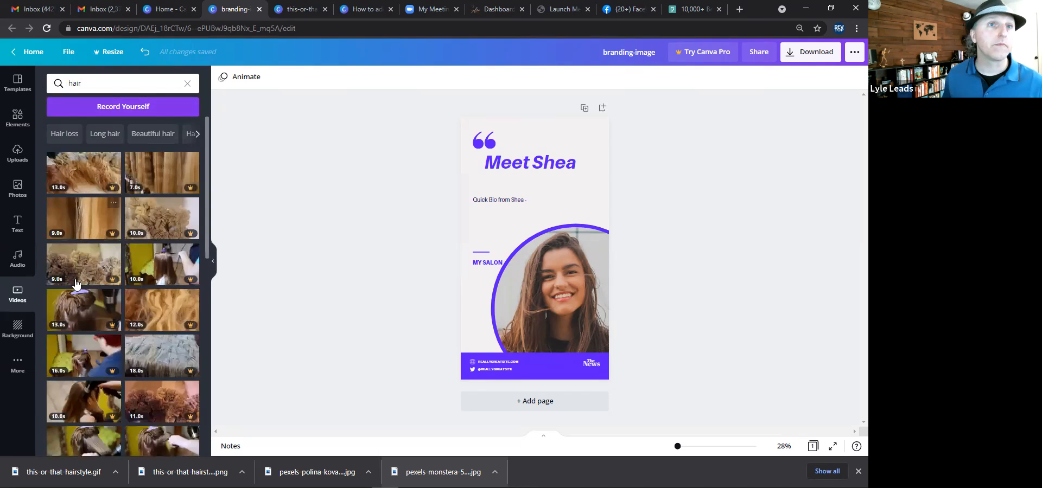
pyautogui.scroll(-3, 170, 326)
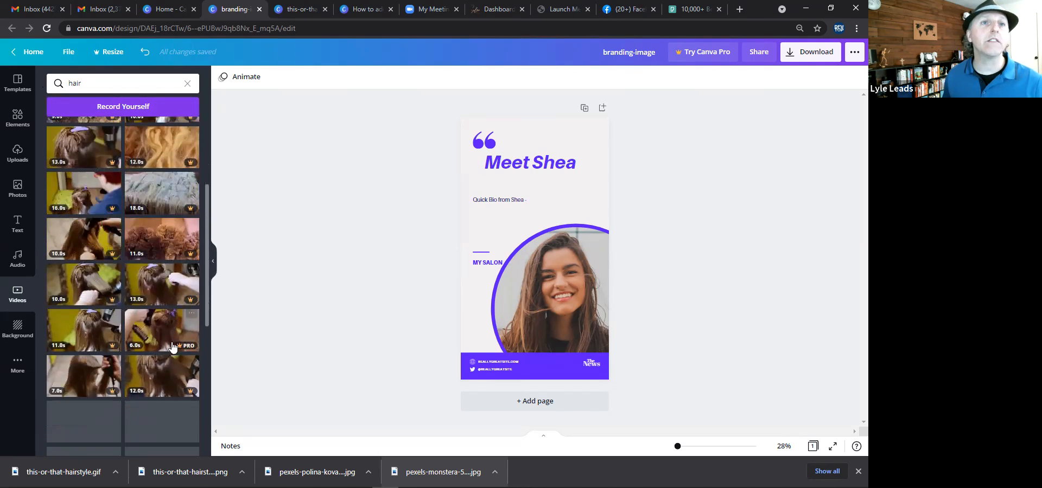
pyautogui.scroll(-3, 170, 352)
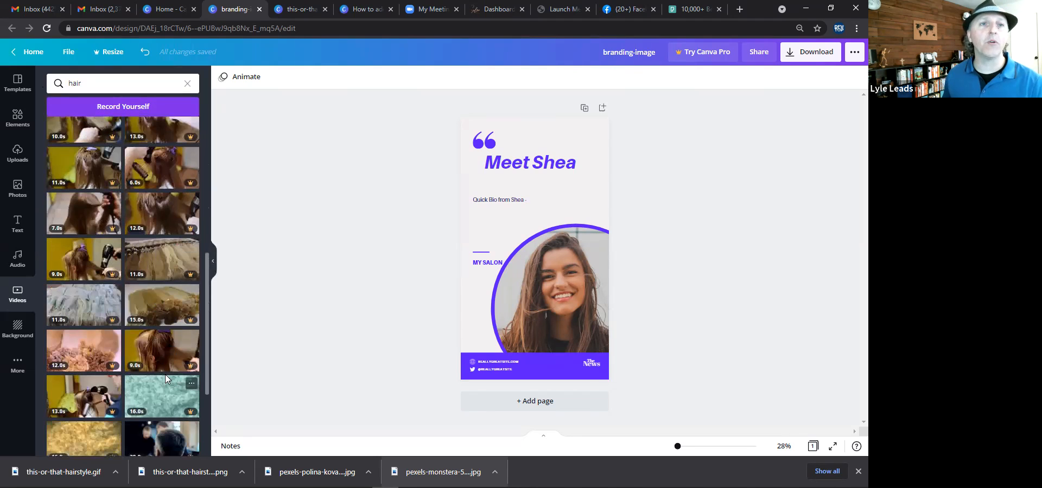
pyautogui.scroll(-1, 165, 375)
pyautogui.scroll(2, 165, 375)
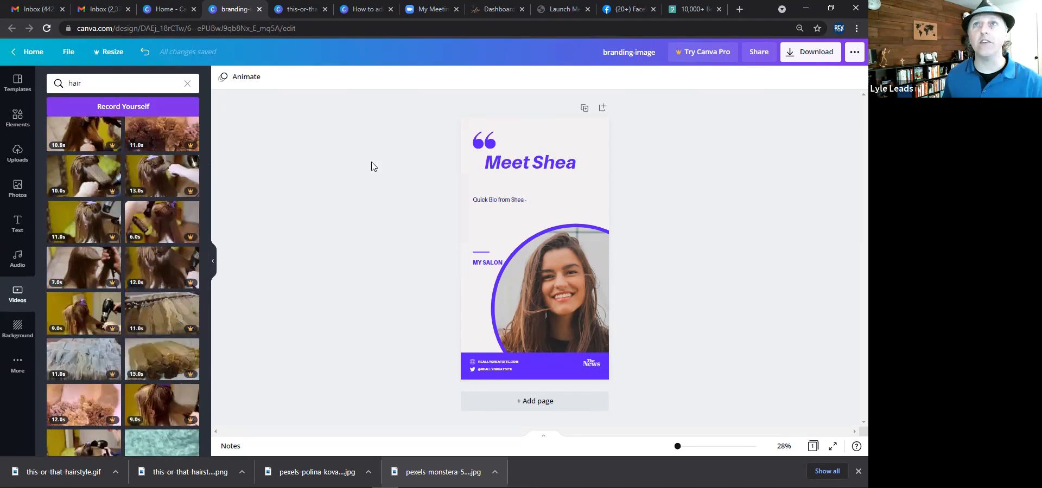
# Switch to the Pexels tab and browse hairstyle videos.
pyautogui.click(663, 21)
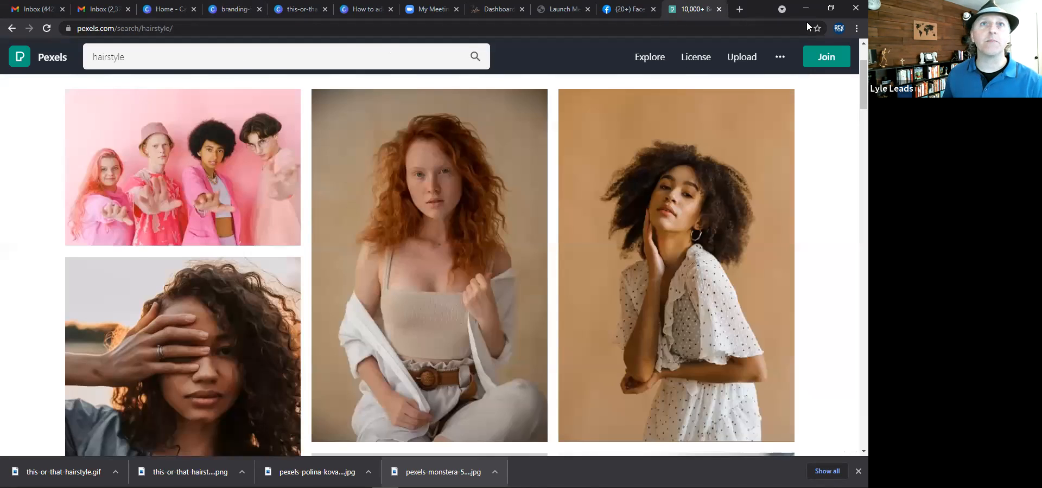
pyautogui.scroll(2, 176, 95)
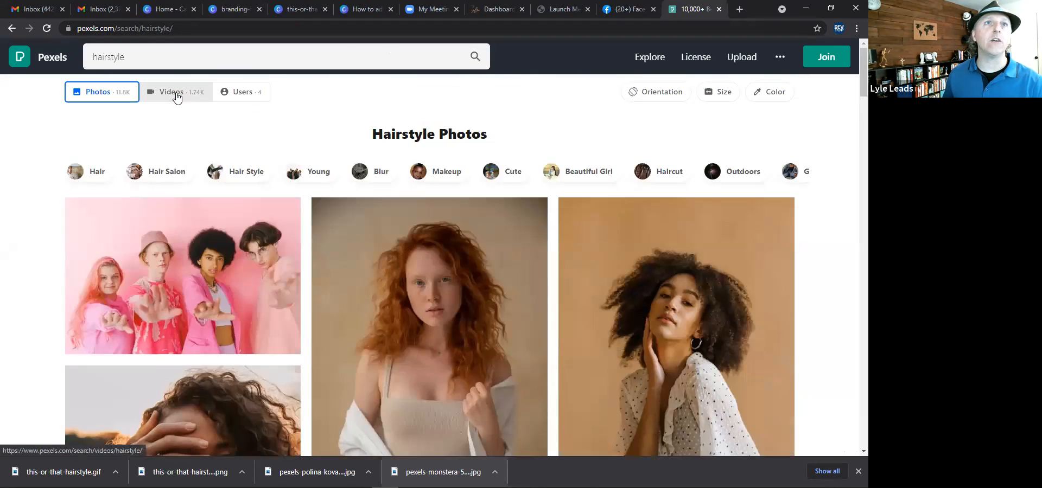
pyautogui.click(176, 96)
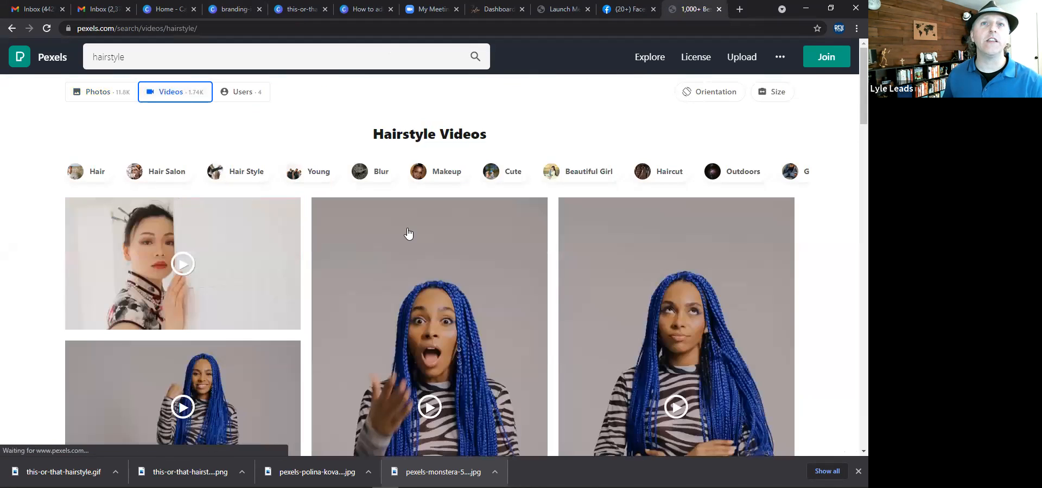
pyautogui.scroll(-6, 407, 234)
pyautogui.scroll(3, 358, 209)
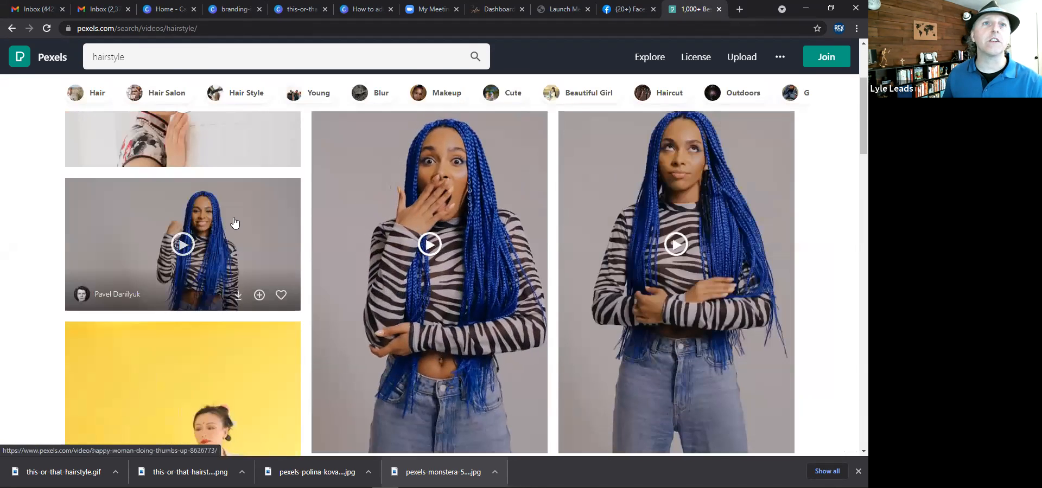
pyautogui.scroll(-1, 234, 224)
pyautogui.scroll(-10, 413, 208)
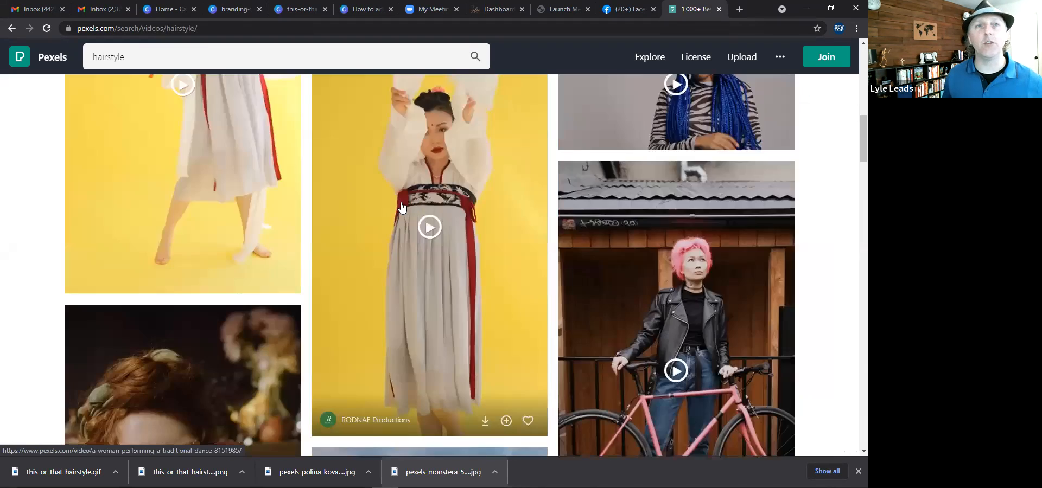
pyautogui.scroll(-5, 402, 207)
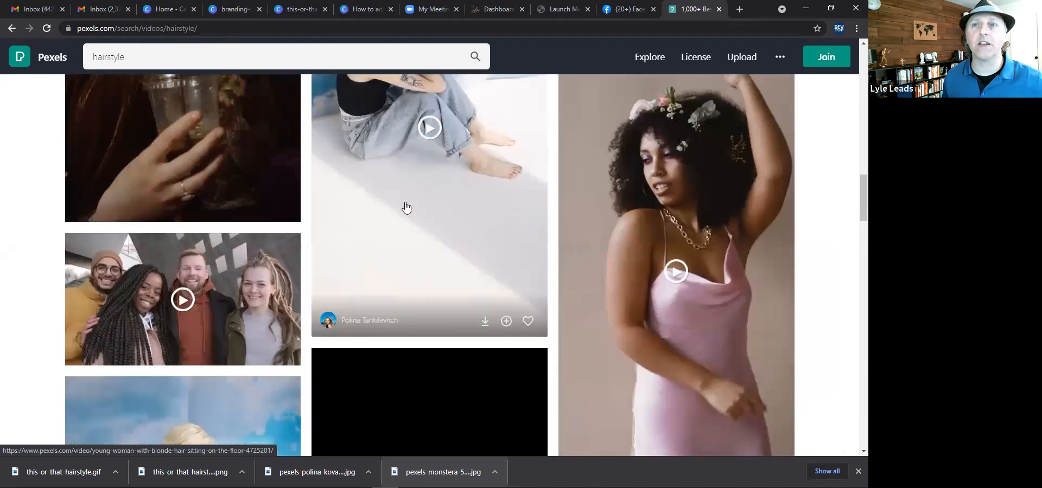
pyautogui.scroll(-1, 413, 217)
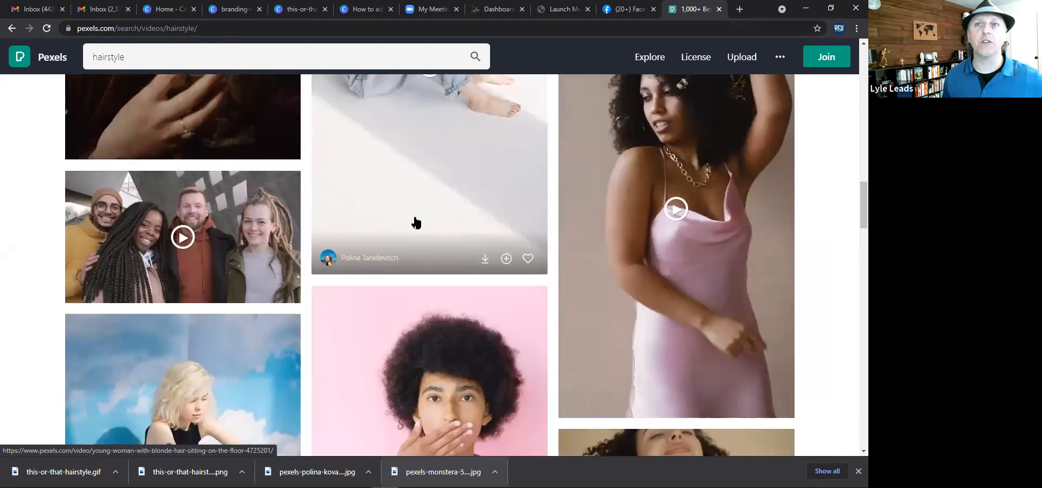
pyautogui.scroll(-3, 416, 223)
pyautogui.scroll(-1, 414, 223)
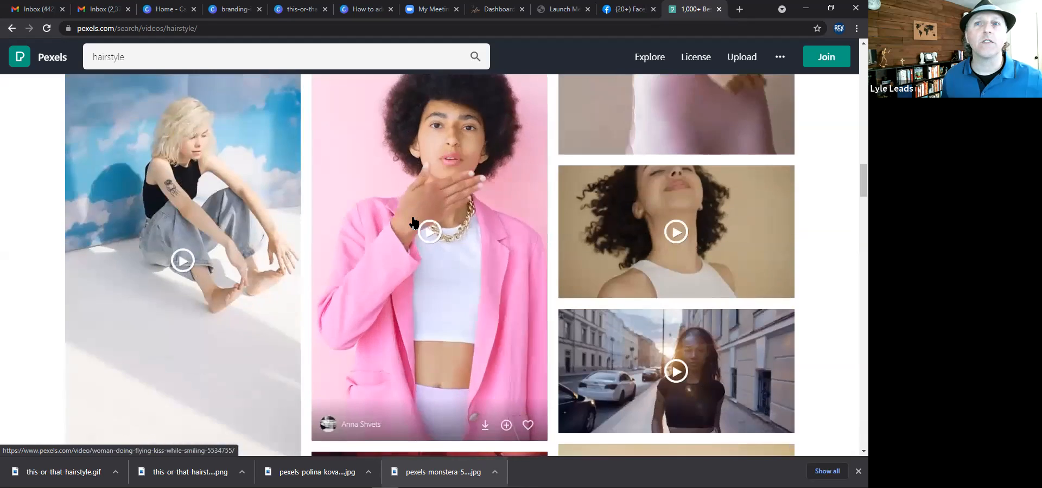
pyautogui.scroll(-7, 414, 222)
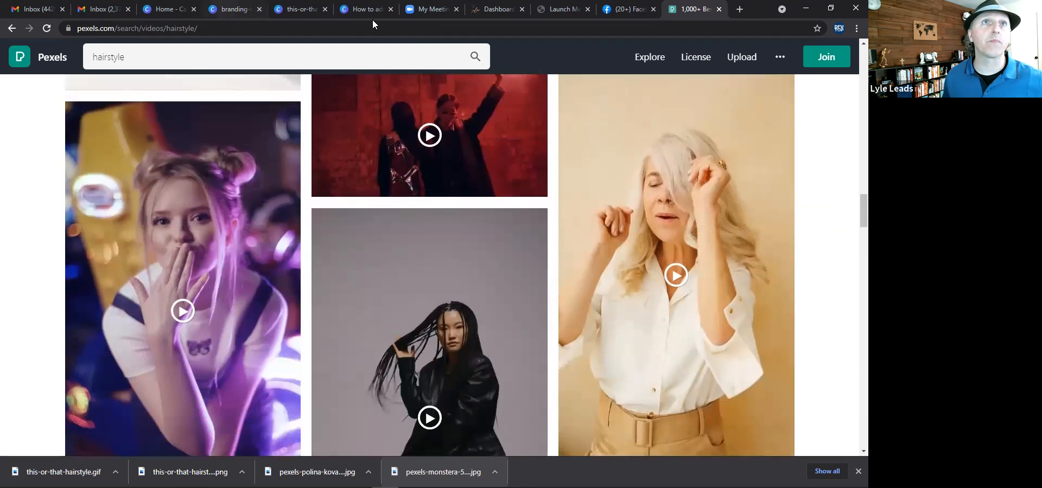
# Return to the design and search the video library for woman again.
pyautogui.click(234, 11)
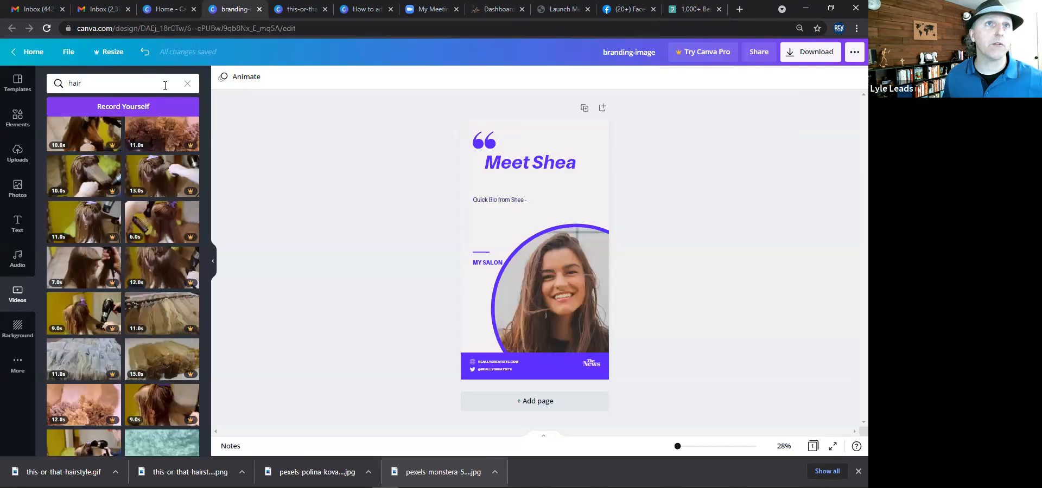
pyautogui.moveTo(165, 86); pyautogui.dragTo(48, 74)
pyautogui.write('woman')
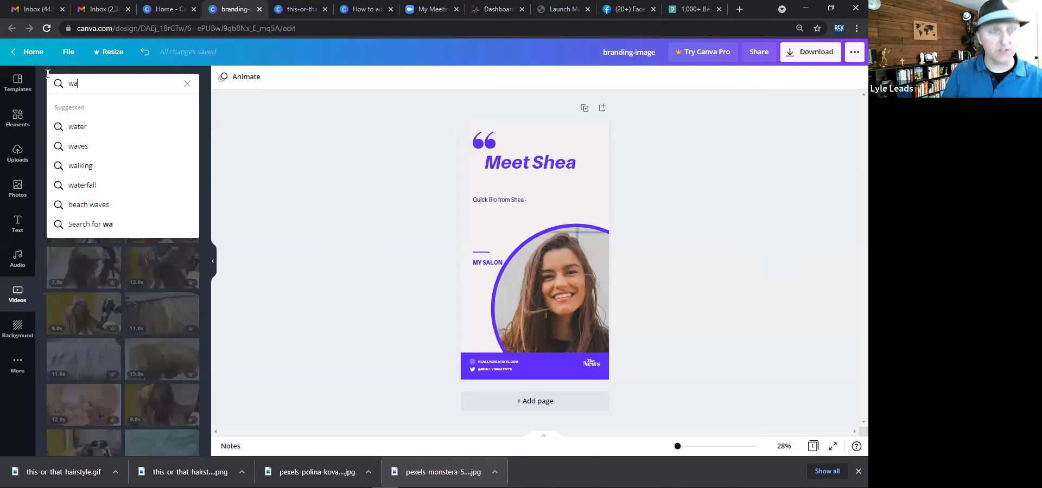
pyautogui.press('Return')
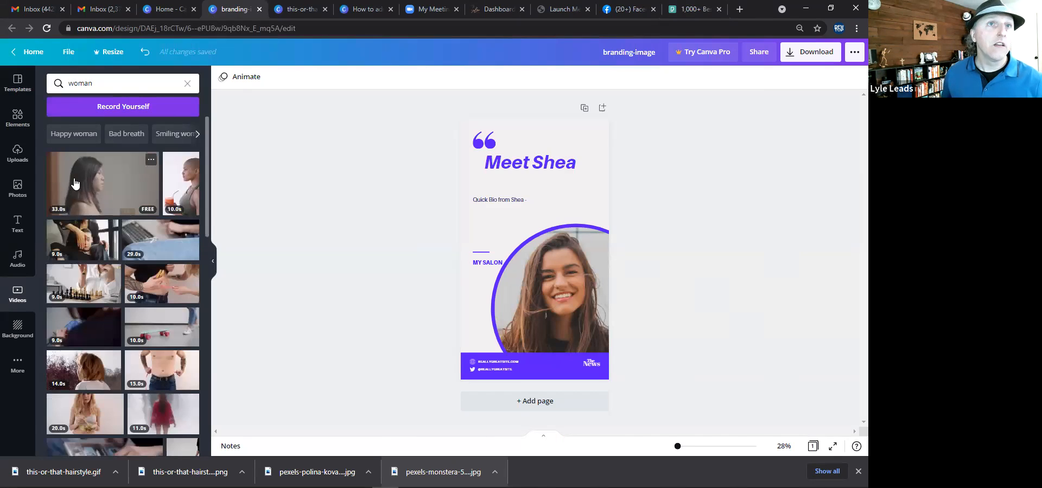
pyautogui.scroll(-5, 141, 361)
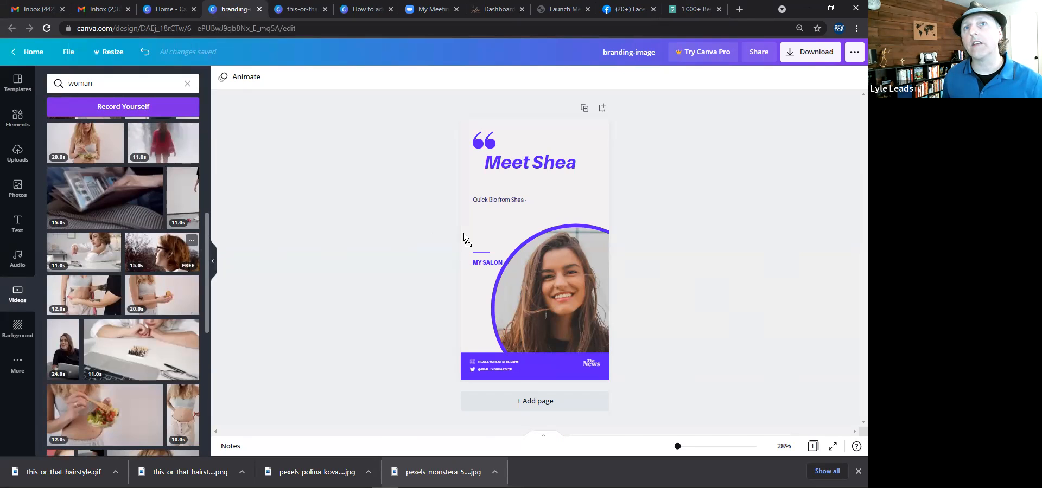
# Drop a woman video into the circular photo frame.
pyautogui.moveTo(464, 239); pyautogui.dragTo(465, 237)
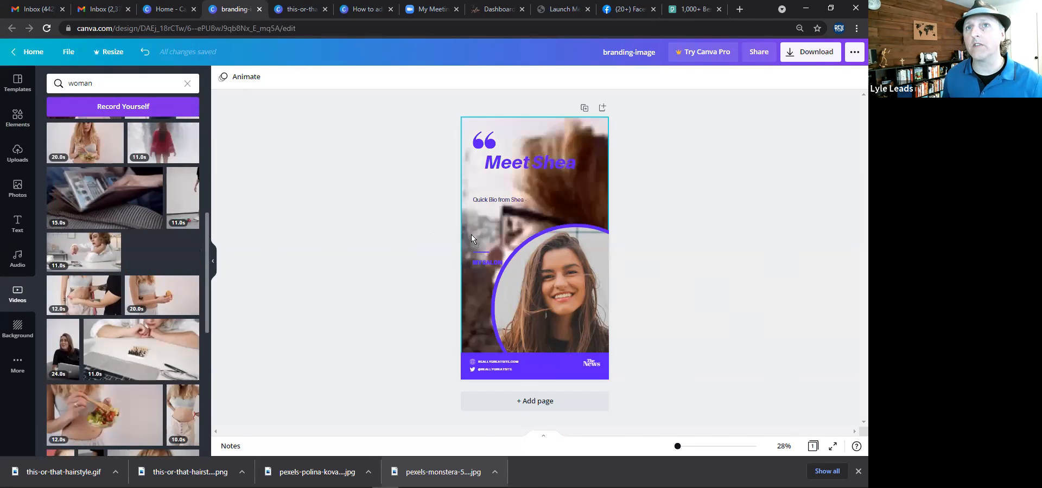
pyautogui.moveTo(538, 277); pyautogui.dragTo(538, 275)
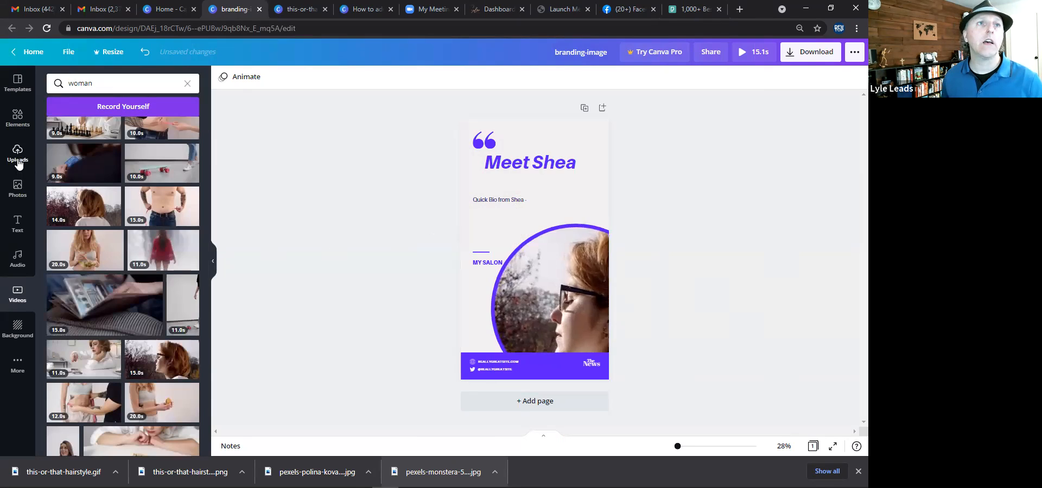
# Open the Frames elements and add a frame to the story page.
pyautogui.click(17, 115)
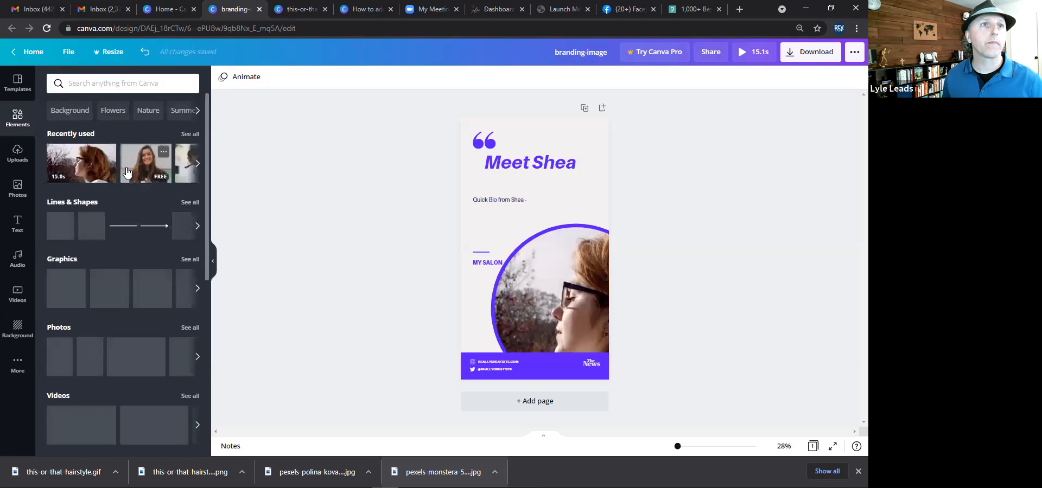
pyautogui.scroll(-3, 115, 223)
pyautogui.scroll(-4, 116, 254)
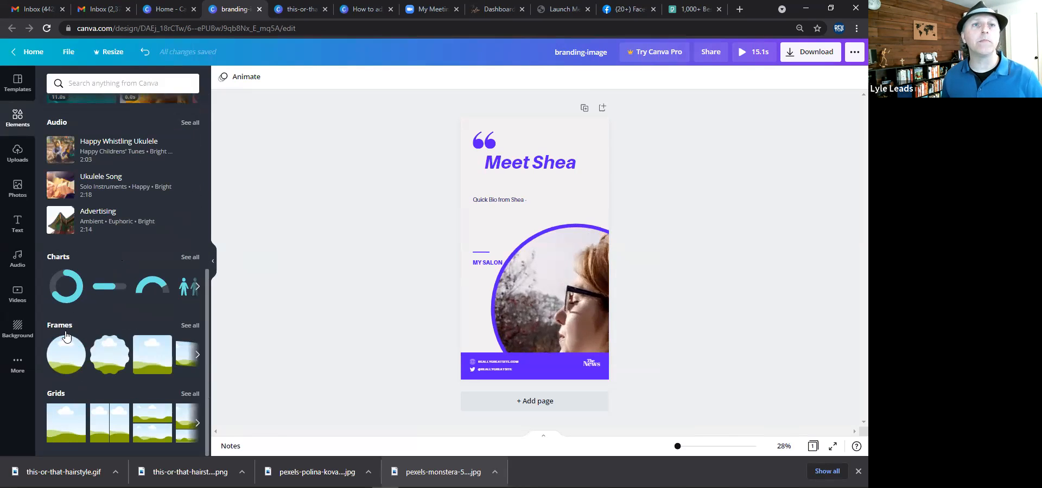
pyautogui.click(189, 327)
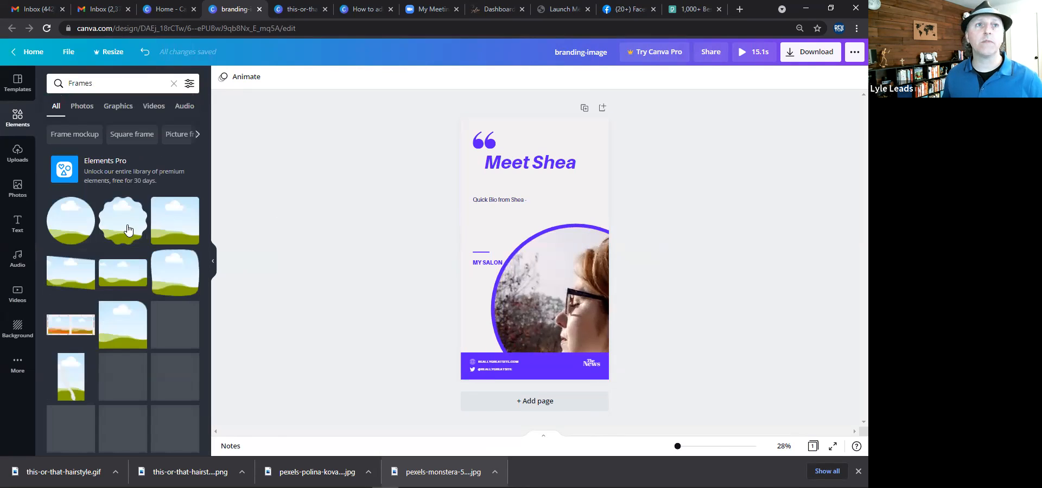
pyautogui.moveTo(441, 227); pyautogui.dragTo(514, 234)
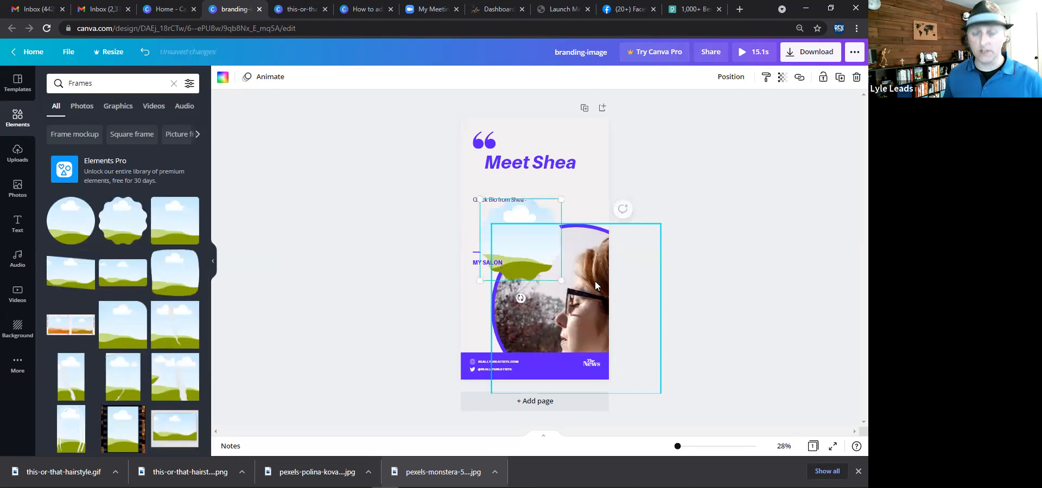
# Delete the circular photo group from the page.
pyautogui.click(595, 282)
pyautogui.press('Delete')
pyautogui.press('Delete')
# Resize the new frame to about 955 × 955 and move it into the lower half of the page.
pyautogui.moveTo(531, 243); pyautogui.dragTo(493, 226)
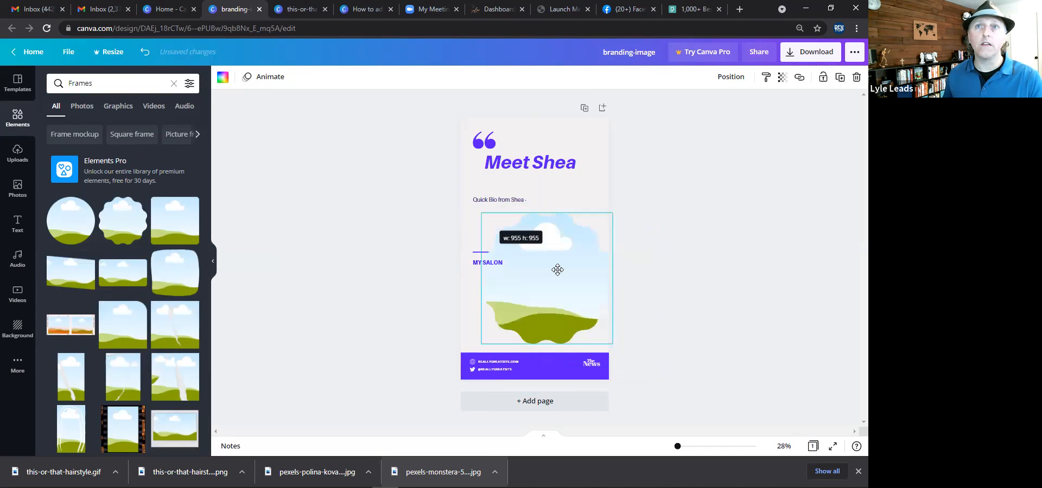
pyautogui.moveTo(559, 269); pyautogui.dragTo(570, 272)
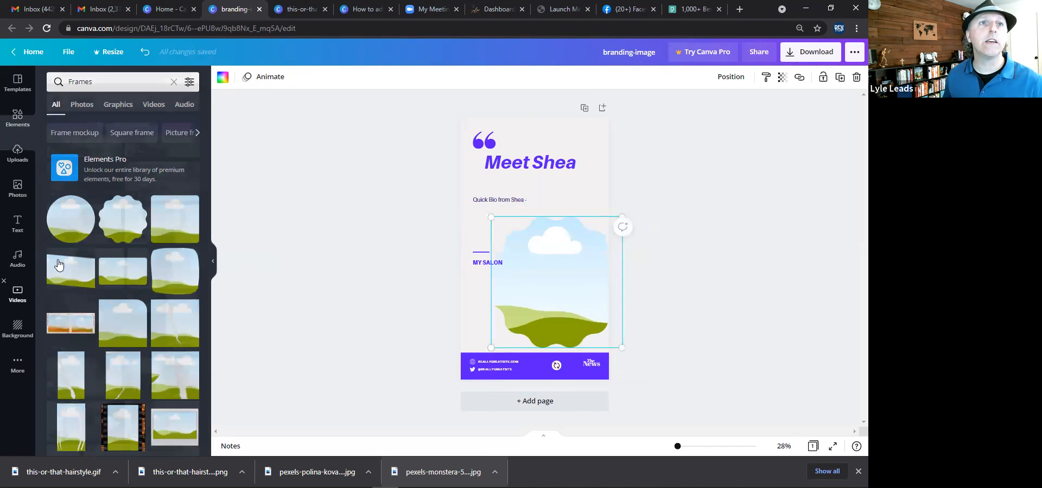
# Drop a woman video from the Videos results into the new frame and nudge the frame slightly up and left.
pyautogui.click(21, 296)
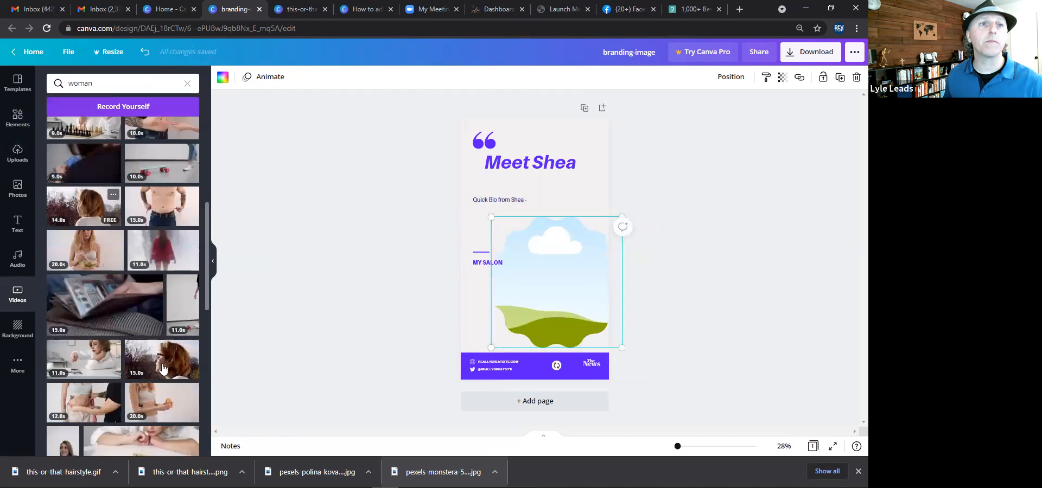
pyautogui.moveTo(179, 368); pyautogui.dragTo(542, 268)
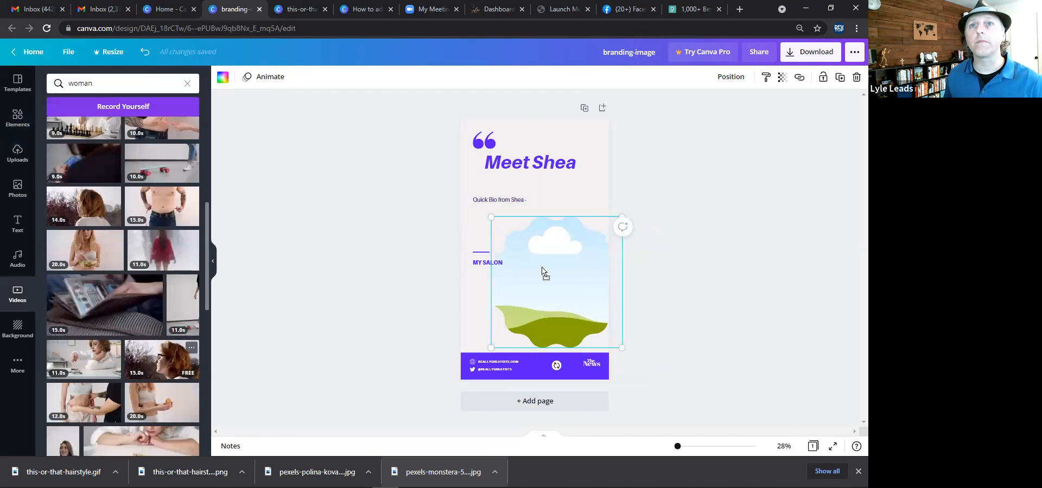
pyautogui.click(414, 261)
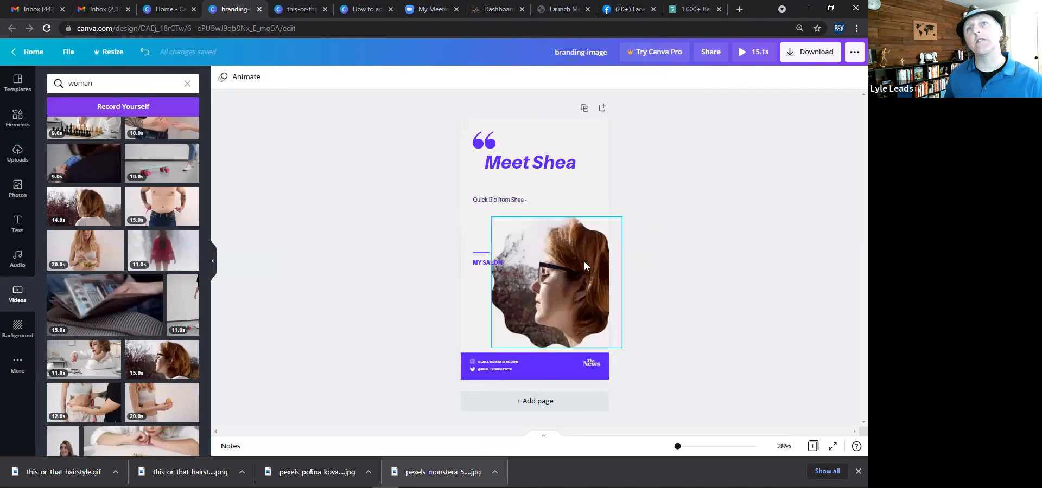
pyautogui.moveTo(573, 257); pyautogui.dragTo(567, 251)
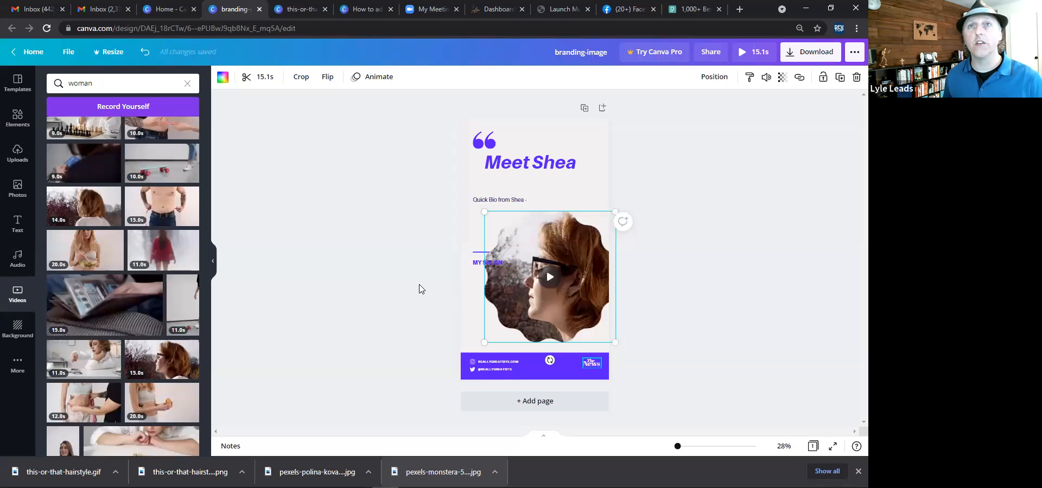
pyautogui.click(460, 328)
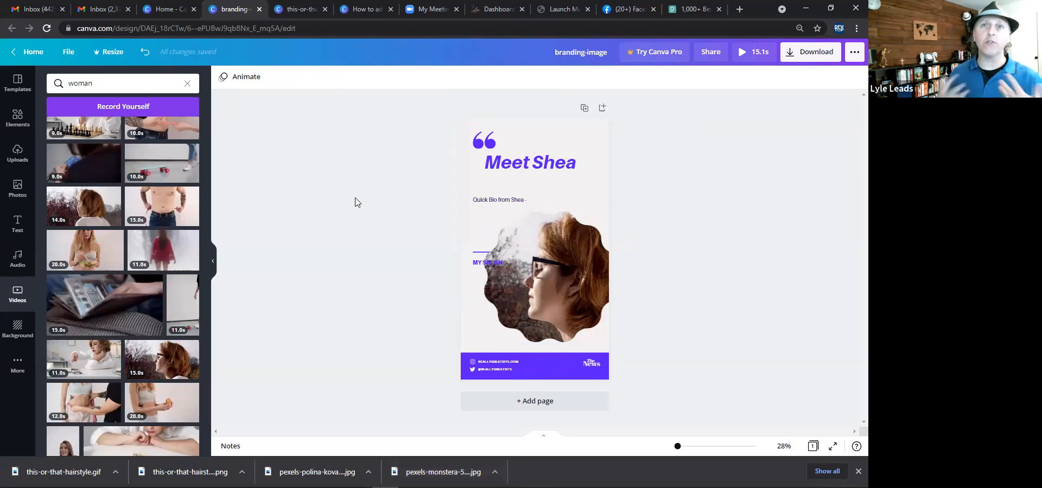
# Rename the design as sharabe-image.
pyautogui.click(518, 169)
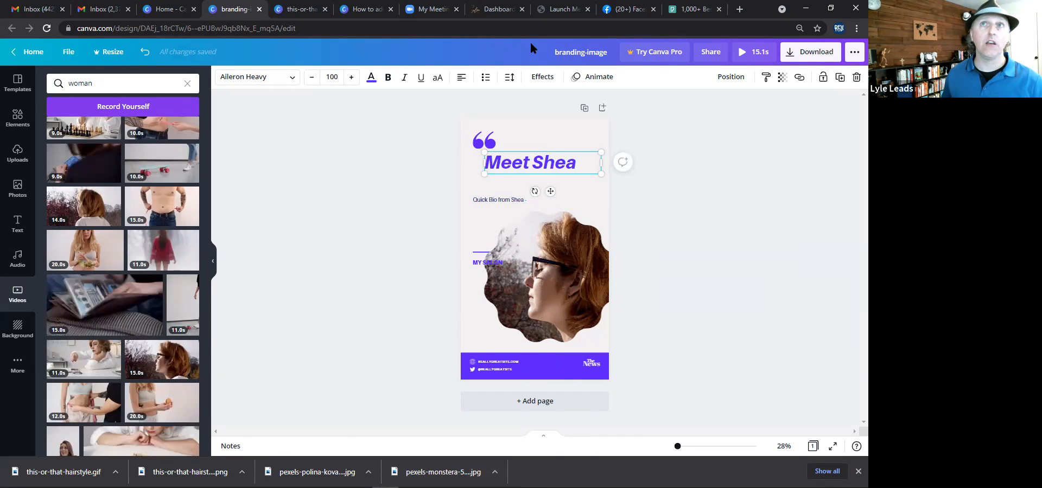
pyautogui.doubleClick(584, 57)
pyautogui.write('share')
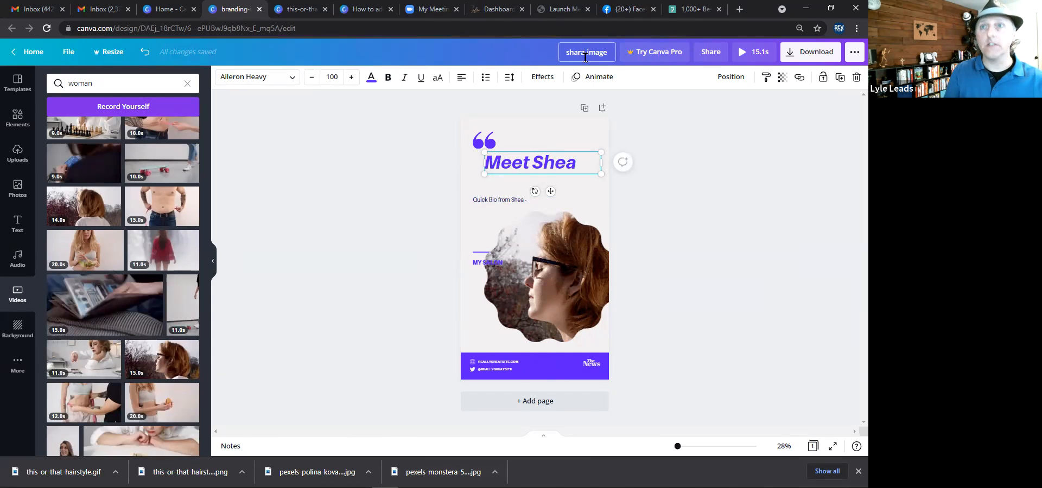
pyautogui.press('BackSpace')
pyautogui.write('able')
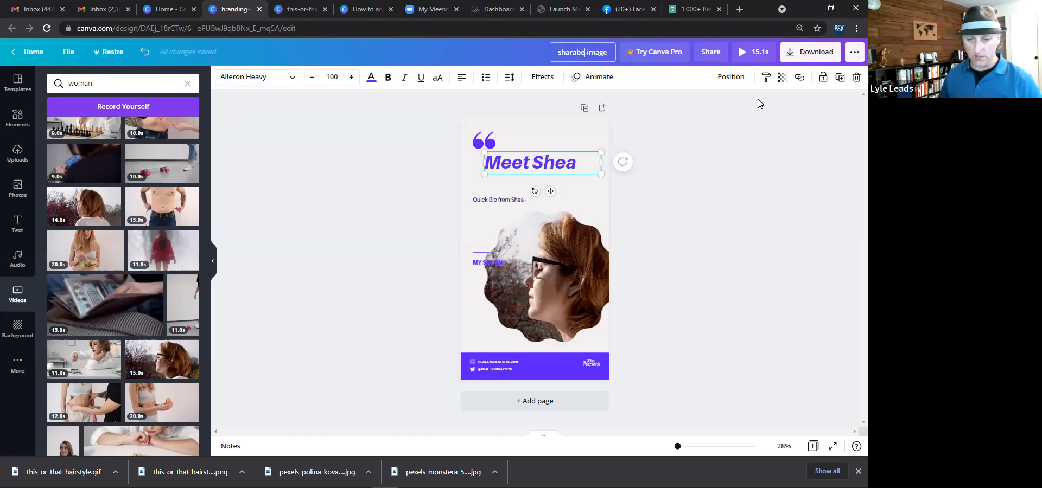
pyautogui.click(334, 212)
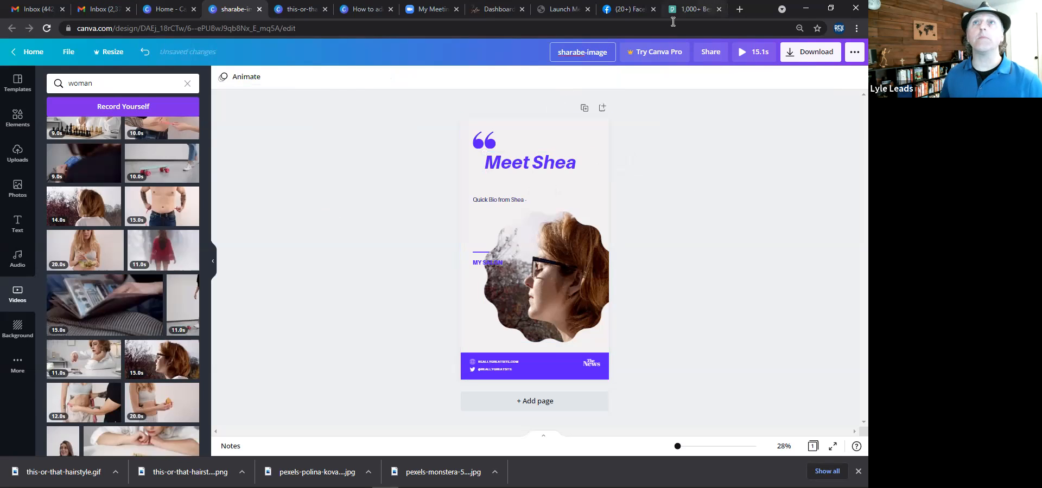
# Open the Canva-Tips-and-resources design from the home page and select the hashtag calendar link URL.
pyautogui.click(176, 11)
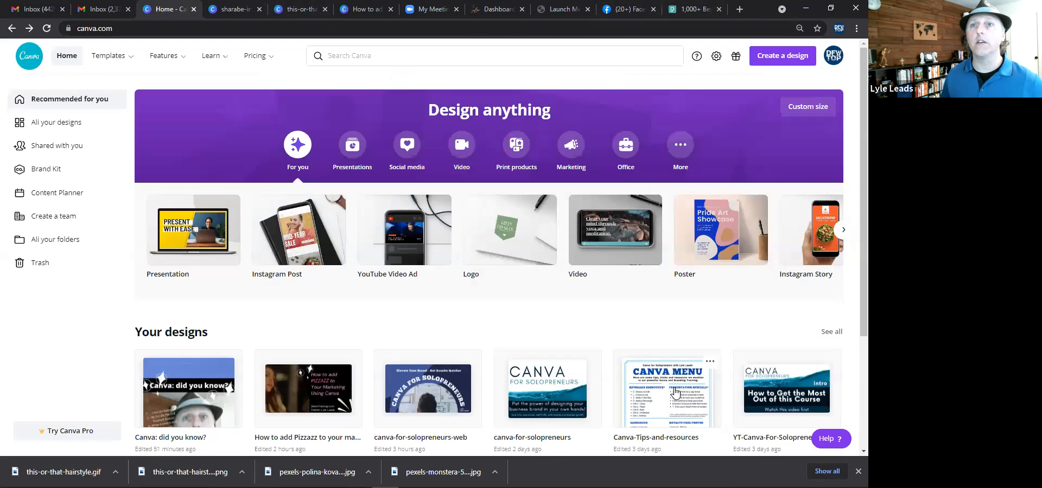
pyautogui.click(676, 392)
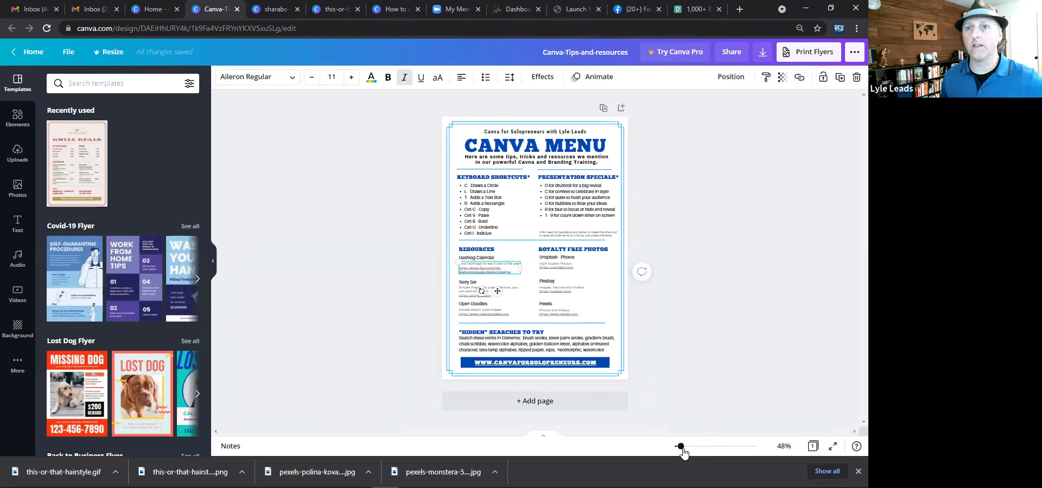
pyautogui.moveTo(681, 447); pyautogui.dragTo(719, 446)
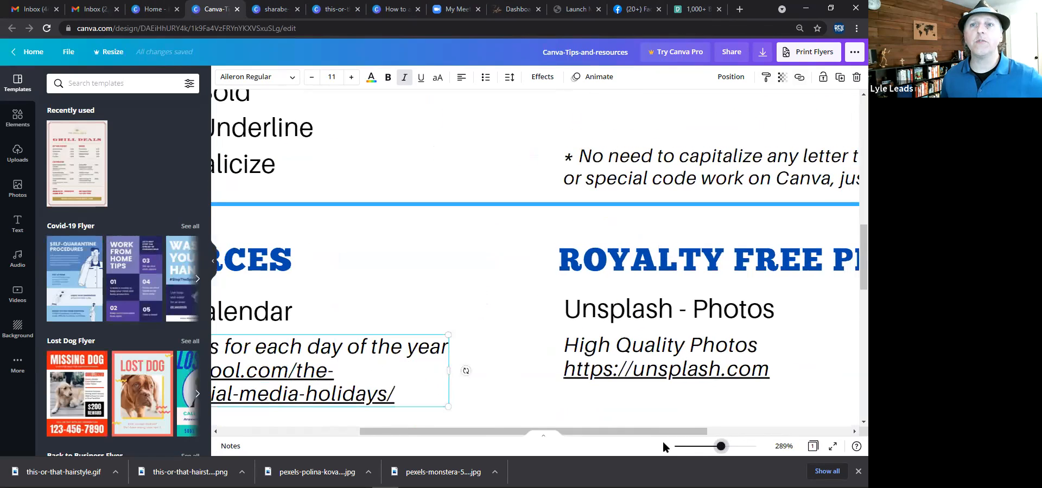
pyautogui.moveTo(654, 432); pyautogui.dragTo(542, 427)
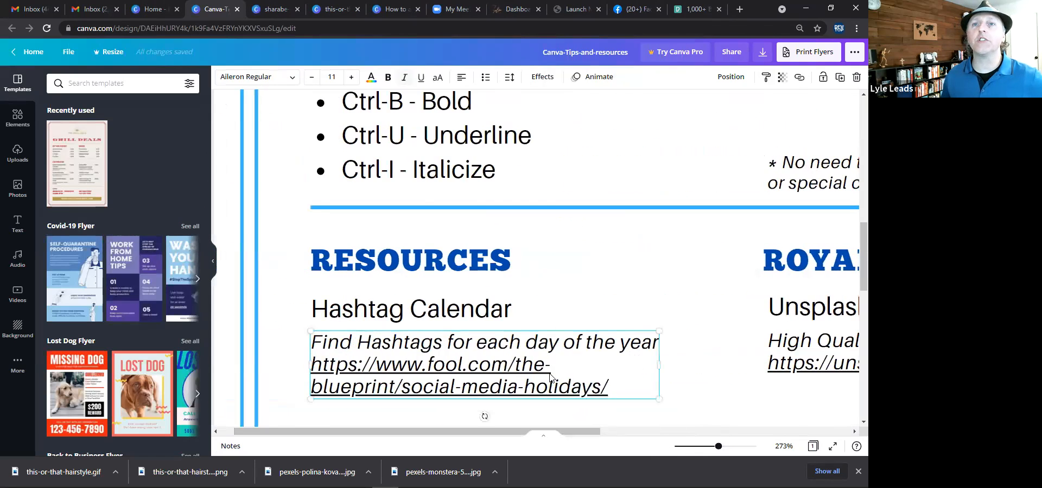
pyautogui.click(552, 375)
pyautogui.moveTo(608, 386); pyautogui.dragTo(315, 361)
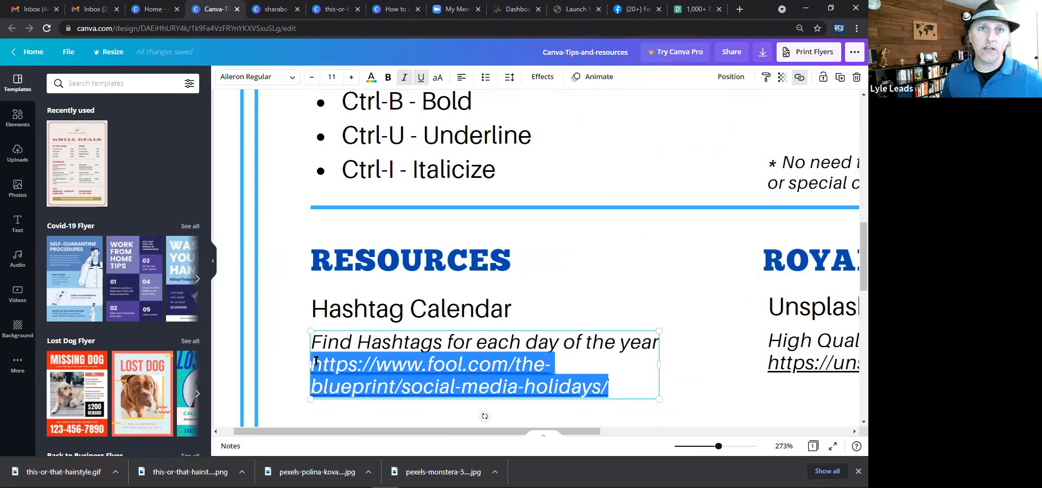
# Open the copied hashtag calendar URL in a new browser tab.
pyautogui.click(740, 10)
pyautogui.write('fool.com/the-blueprint/social-media-holidays/')
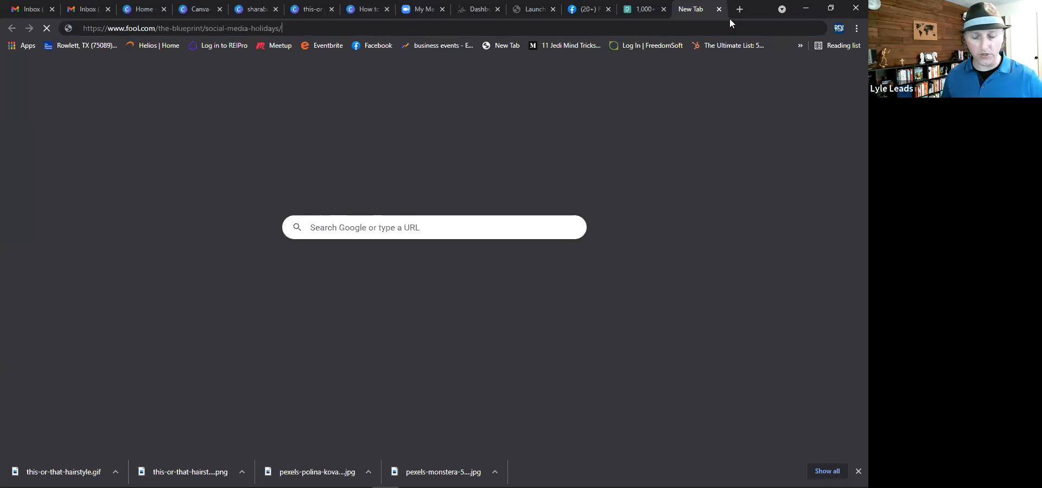
pyautogui.press('Return')
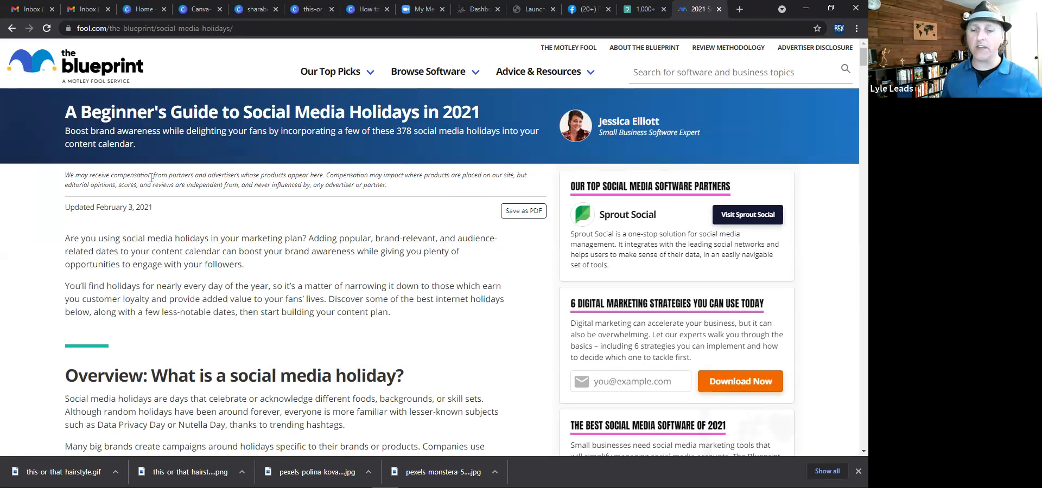
# Browse the social media holidays list month by month.
pyautogui.scroll(-10, 321, 283)
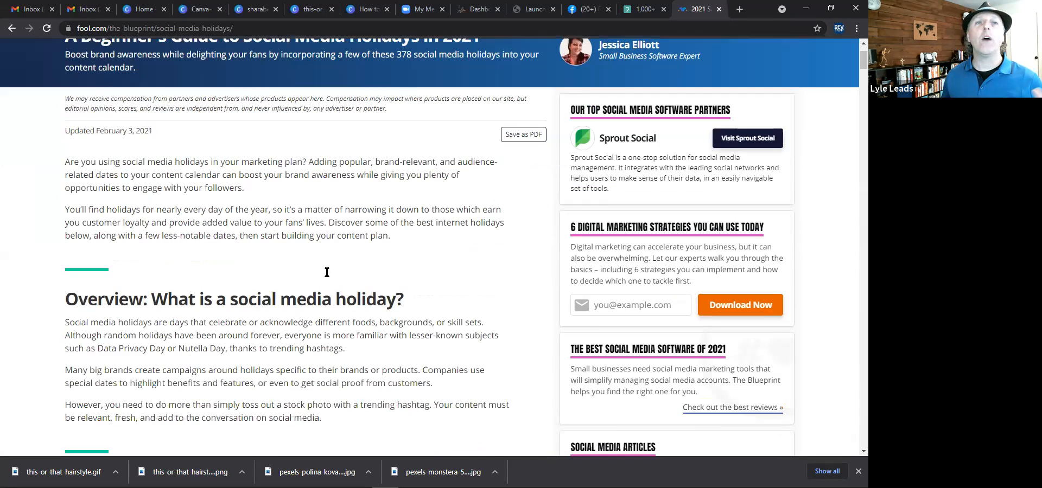
pyautogui.scroll(-3, 327, 273)
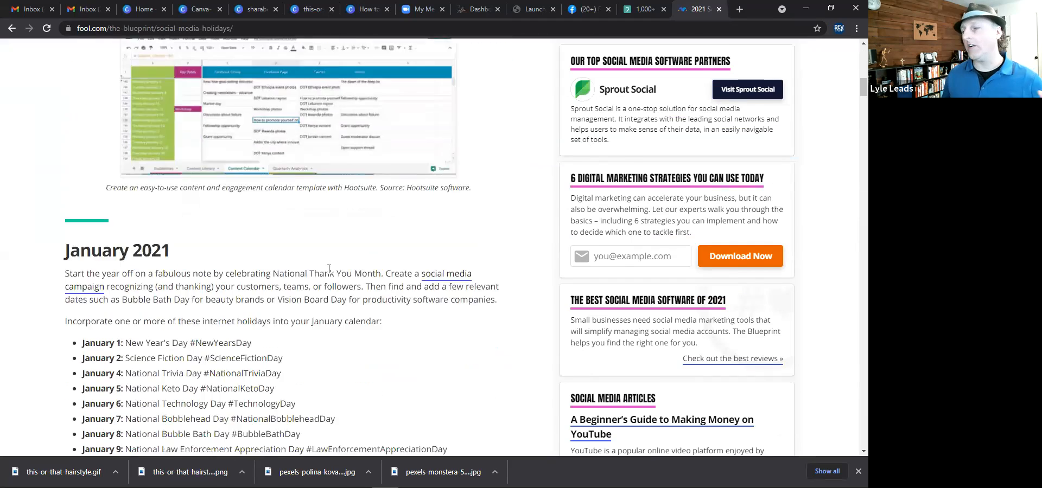
pyautogui.scroll(-4, 324, 275)
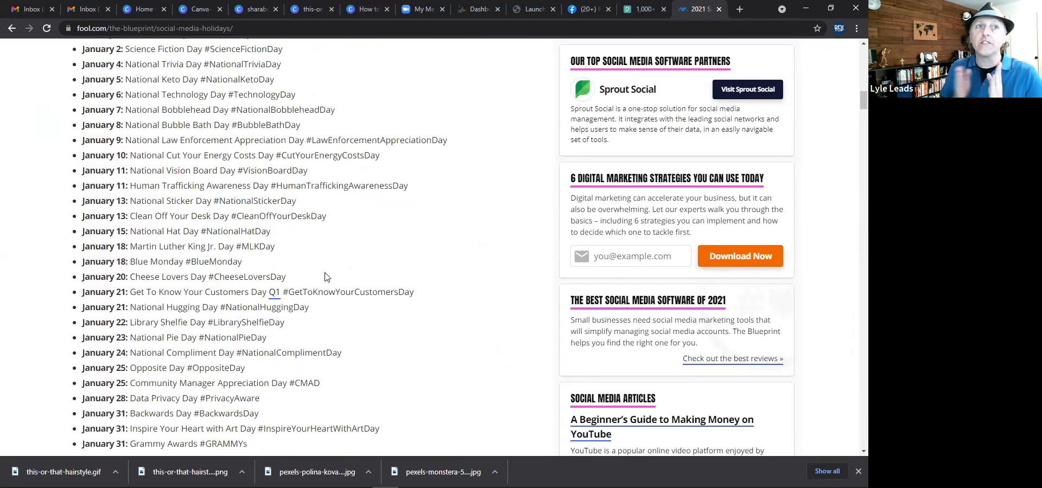
pyautogui.scroll(-15, 326, 228)
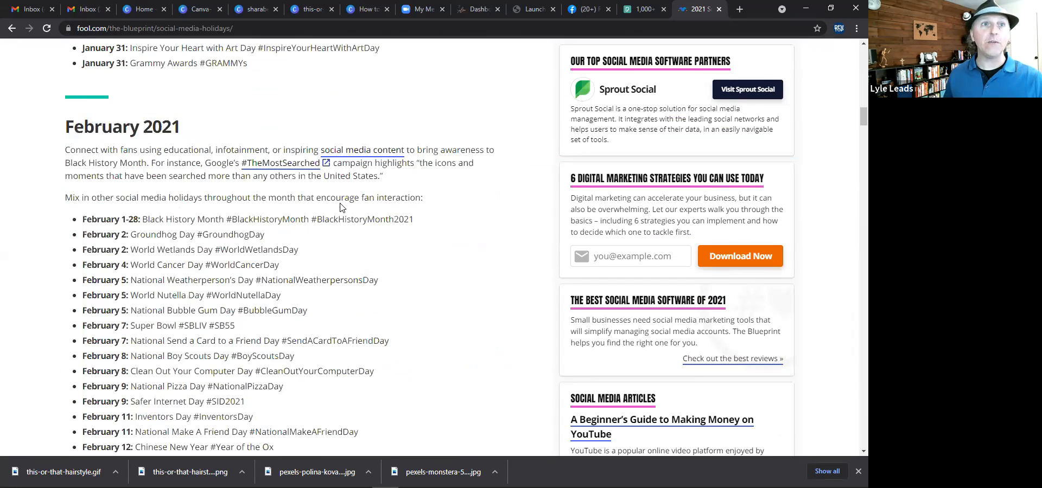
pyautogui.scroll(-17, 342, 209)
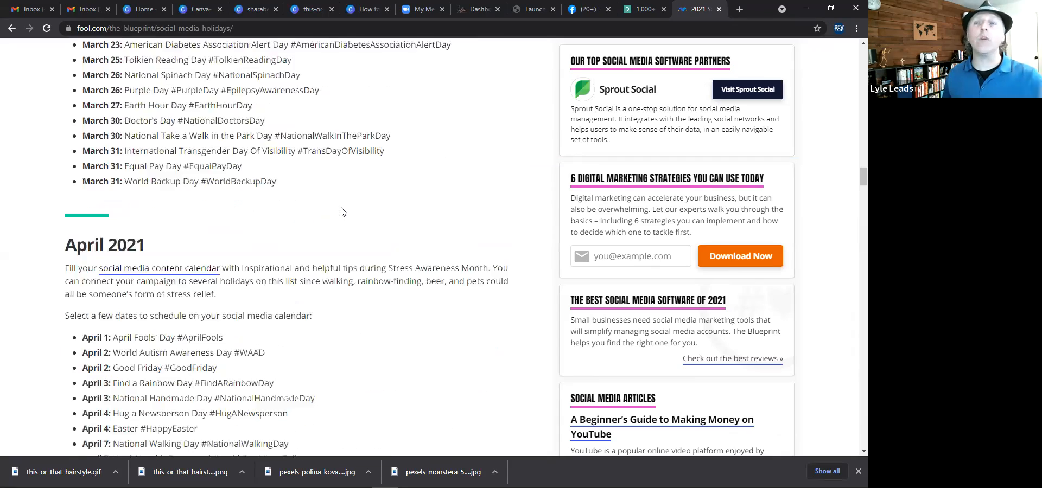
pyautogui.scroll(-10, 341, 213)
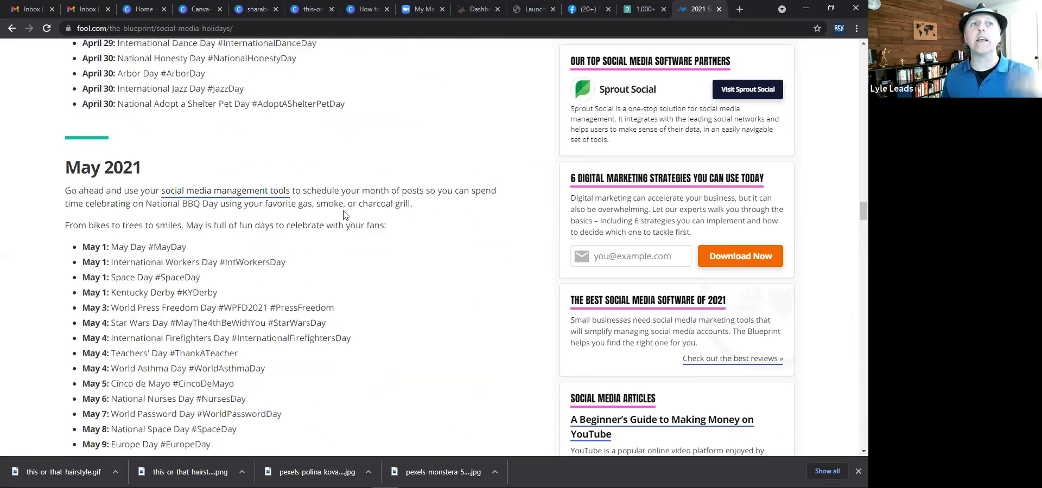
pyautogui.scroll(-18, 343, 215)
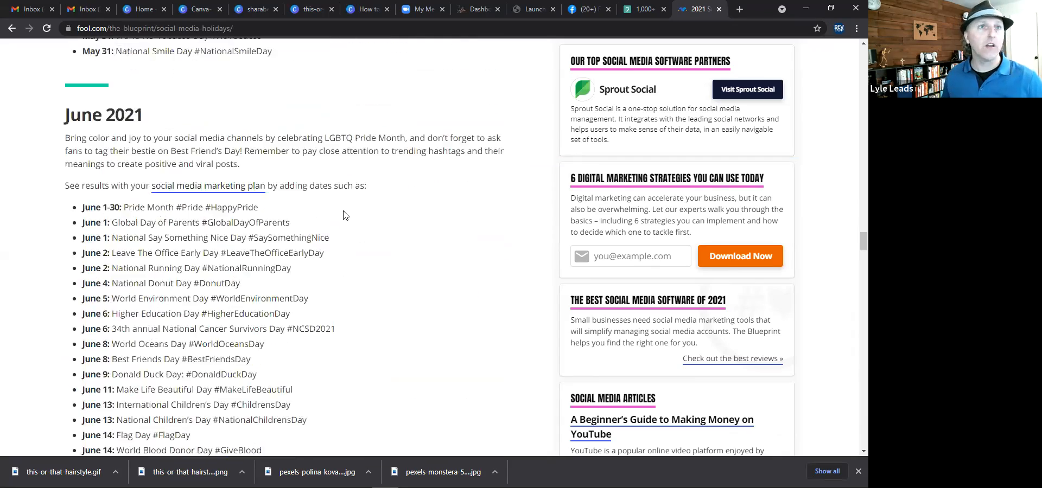
pyautogui.scroll(-3, 343, 215)
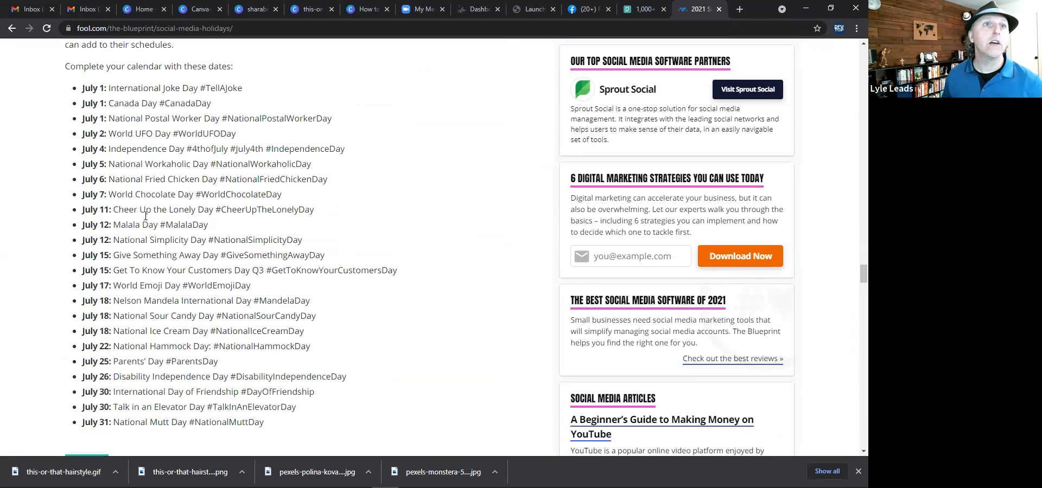
# Highlight the July 18 National Ice Cream Day entry in the holidays list.
pyautogui.moveTo(116, 225); pyautogui.dragTo(200, 239)
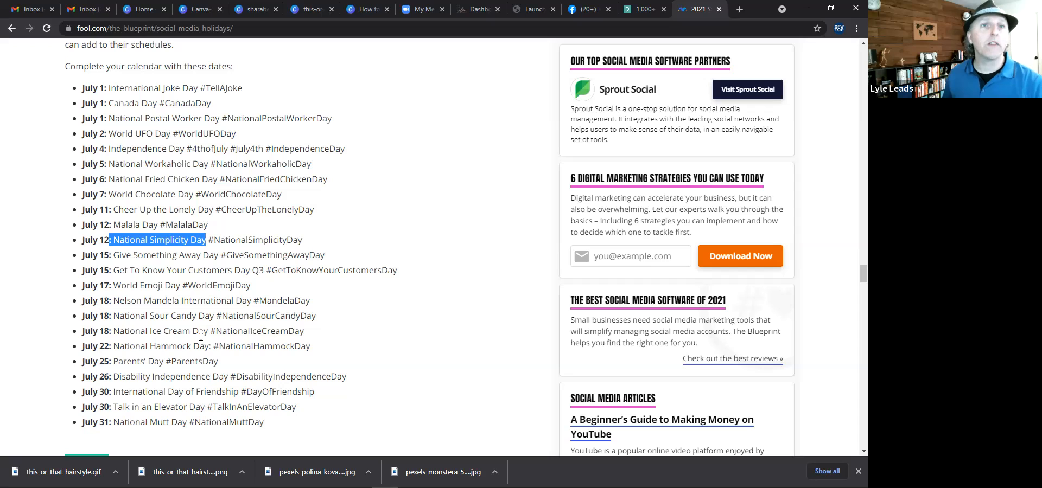
pyautogui.moveTo(209, 331); pyautogui.dragTo(77, 333)
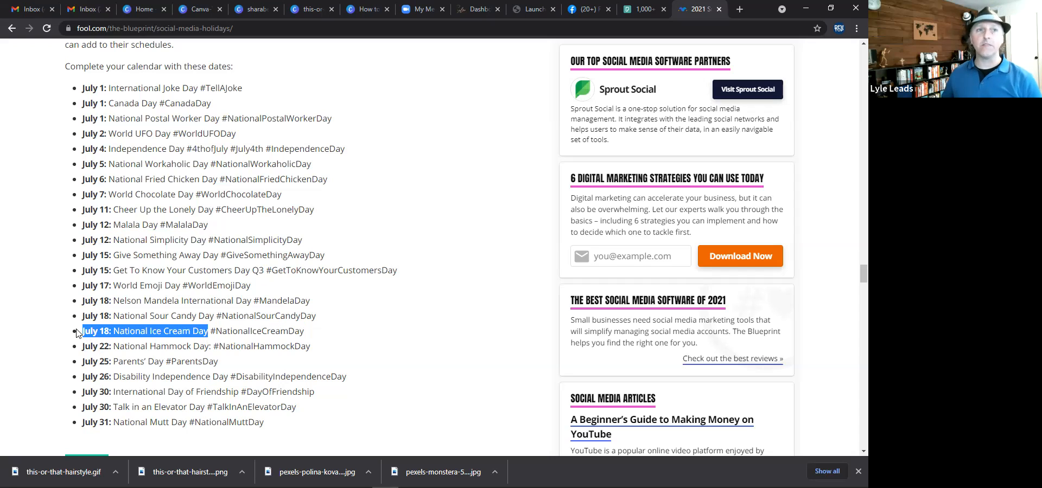
pyautogui.click(137, 332)
pyautogui.moveTo(112, 331); pyautogui.dragTo(83, 335)
pyautogui.click(206, 334)
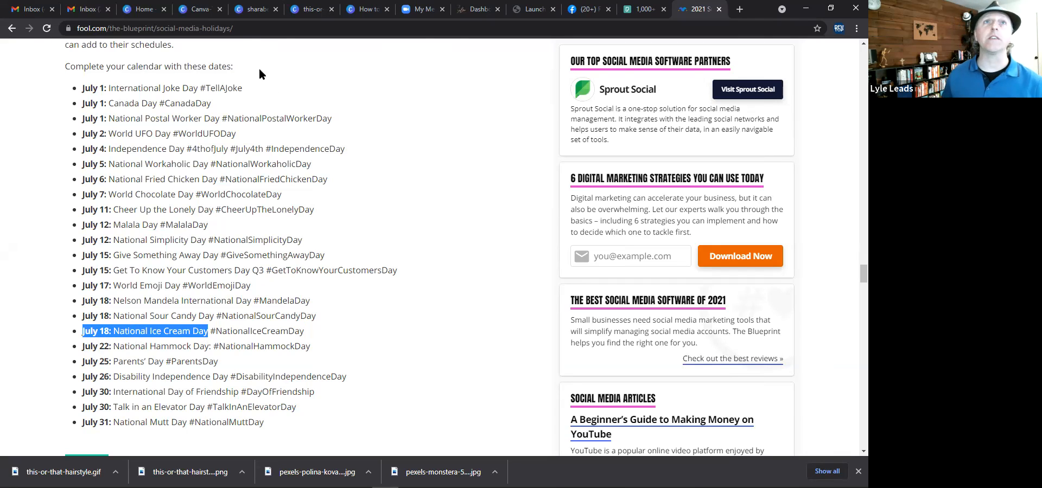
# Return to the story design and delete all elements from the page.
pyautogui.click(254, 9)
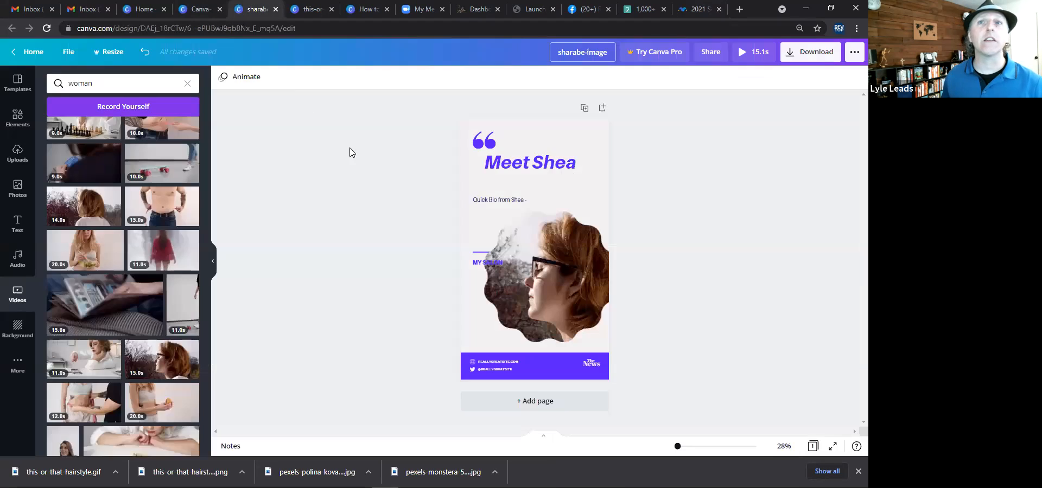
pyautogui.moveTo(447, 117); pyautogui.dragTo(702, 389)
pyautogui.press('Delete')
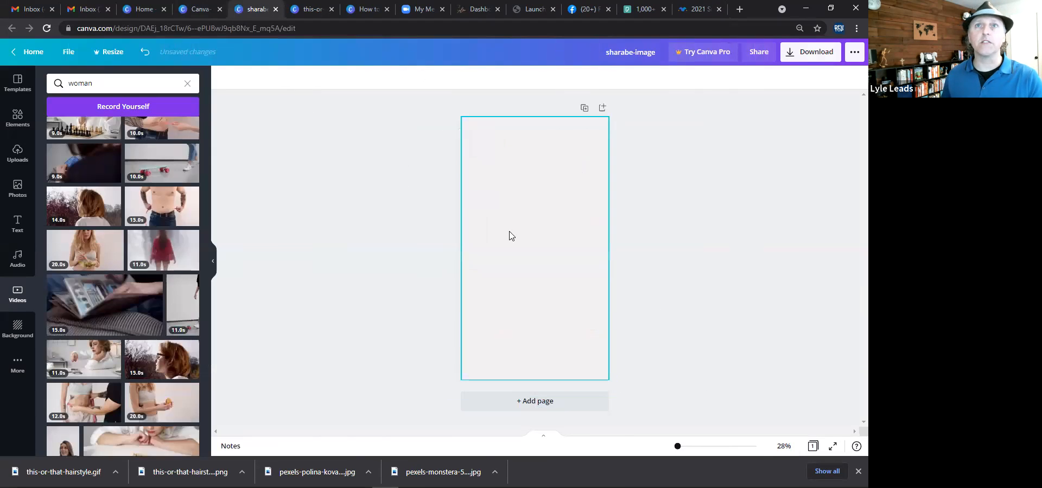
# Clear the video search and search the templates for ice cream.
pyautogui.click(121, 83)
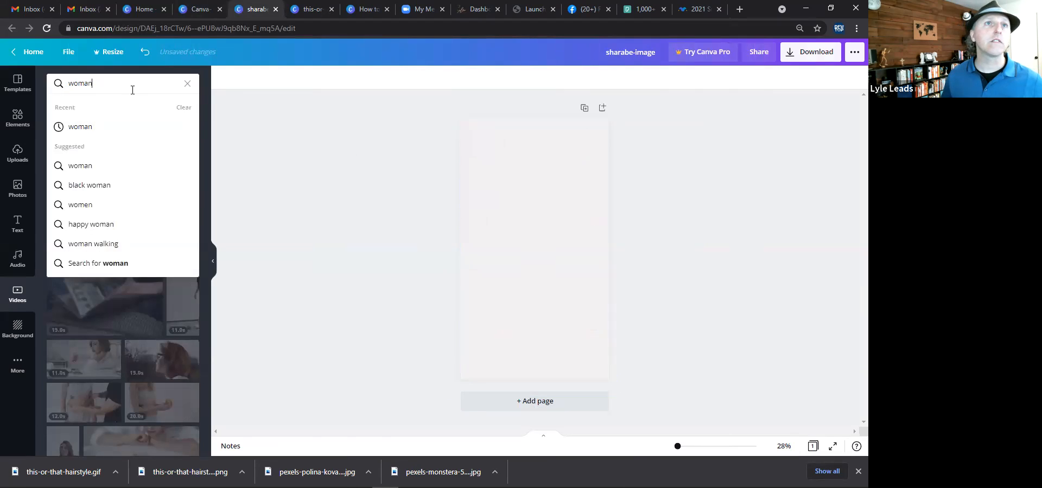
pyautogui.click(186, 85)
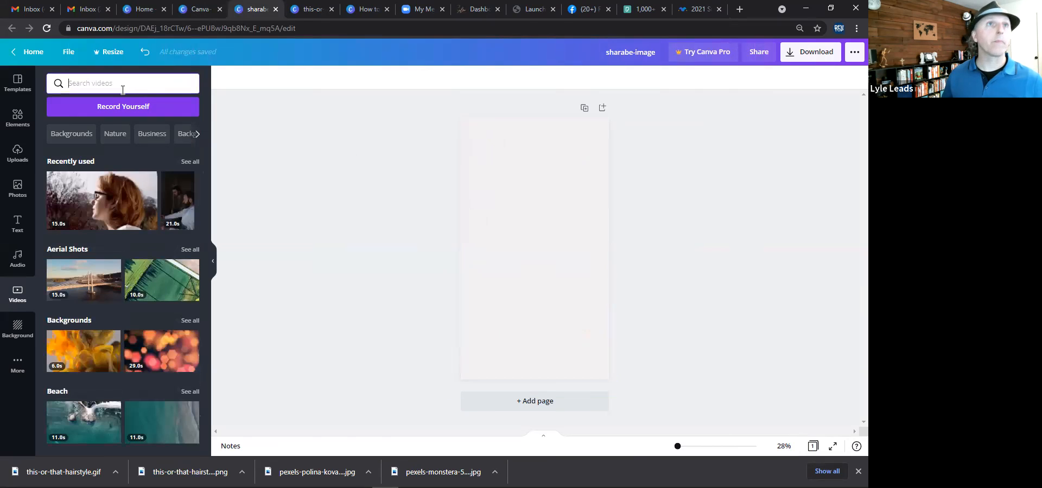
pyautogui.click(16, 82)
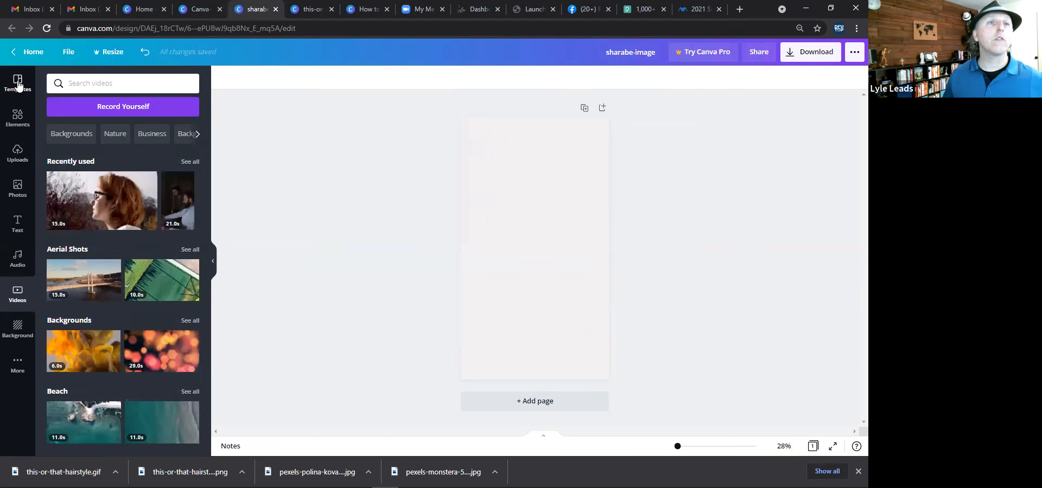
pyautogui.click(106, 87)
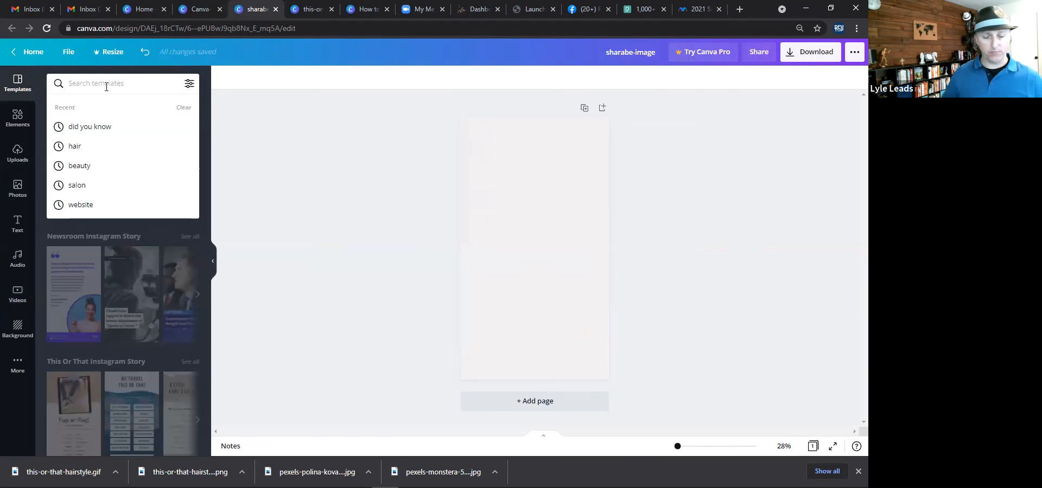
pyautogui.write('ice cream')
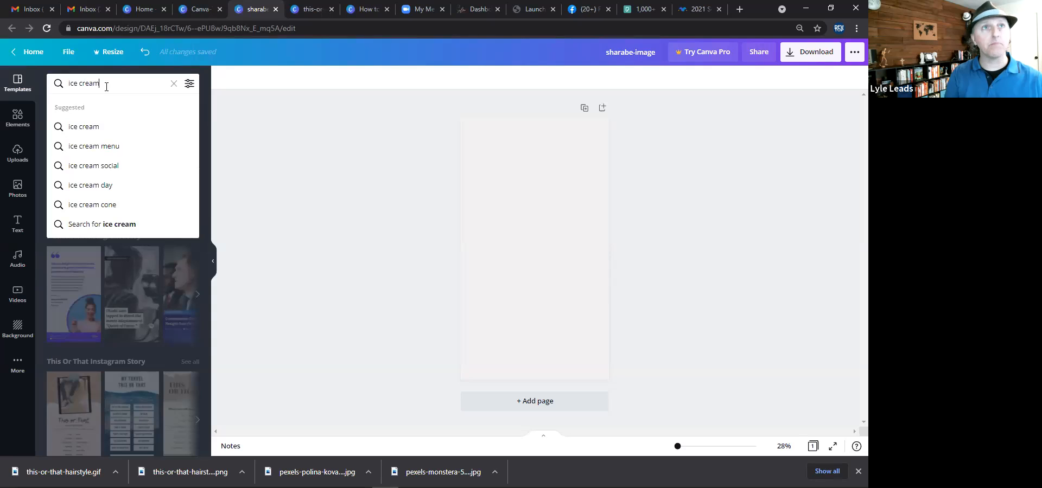
pyautogui.press('Return')
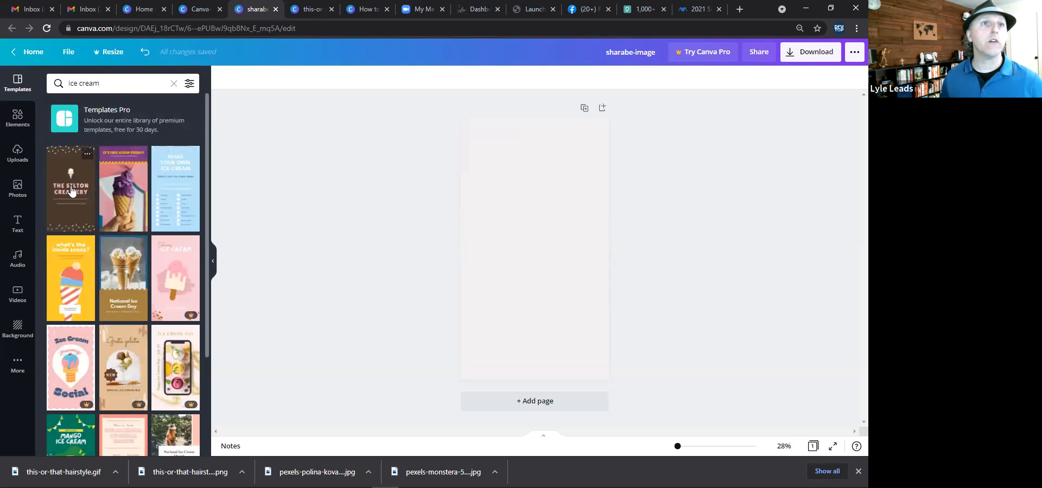
# Apply the purple "It's Free Scoop Friday!" ice cream story template to the blank page.
pyautogui.click(111, 202)
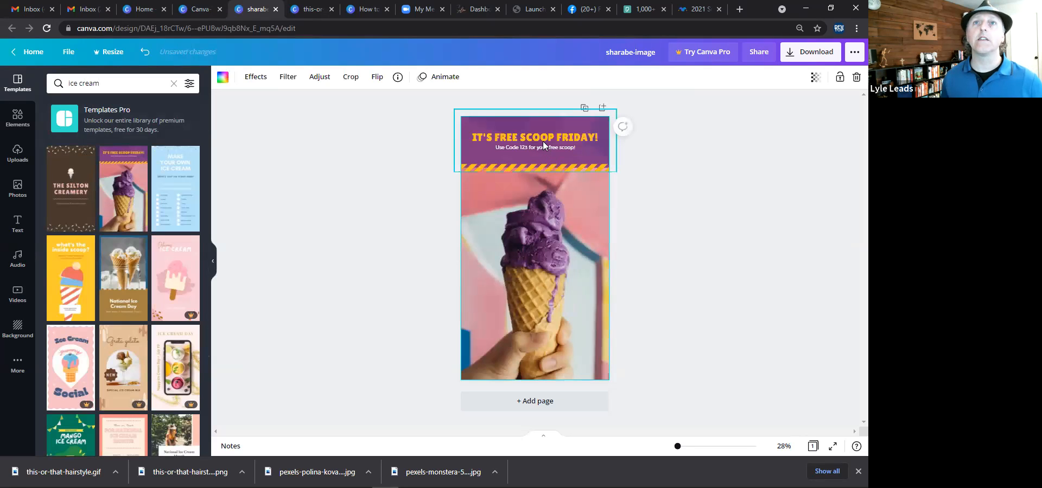
pyautogui.click(542, 140)
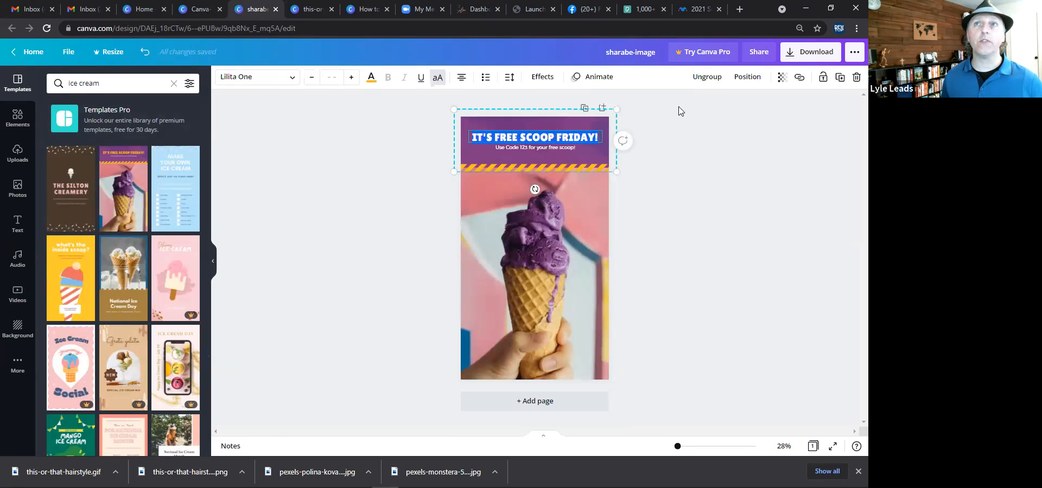
pyautogui.click(682, 187)
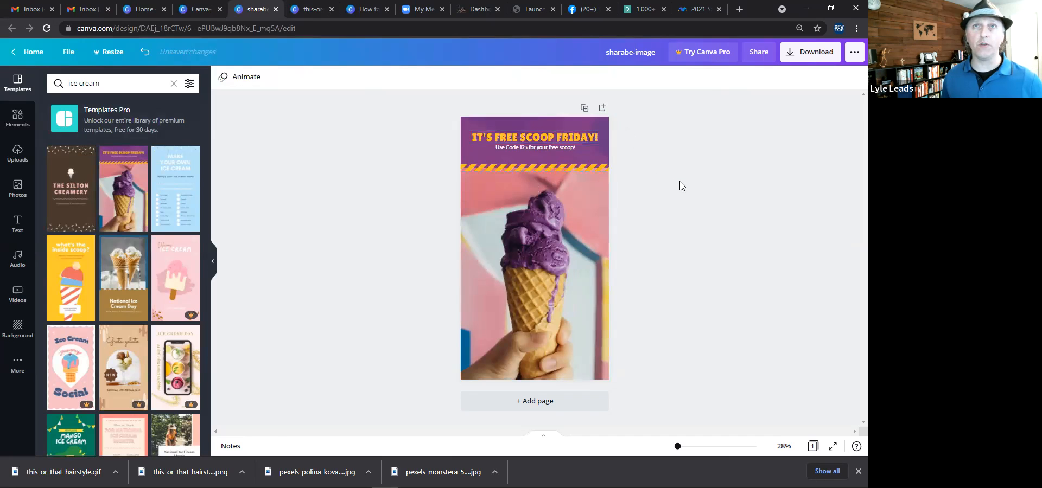
# Replace the headline text with "NATIONAL ICECREAM DAY!".
pyautogui.doubleClick(574, 140)
pyautogui.write('N')
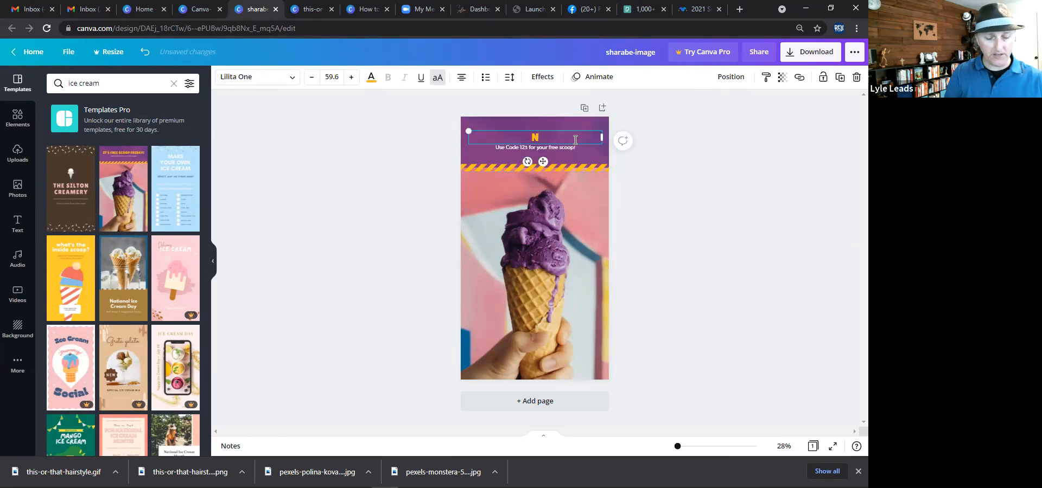
pyautogui.write('ATIONAL IC')
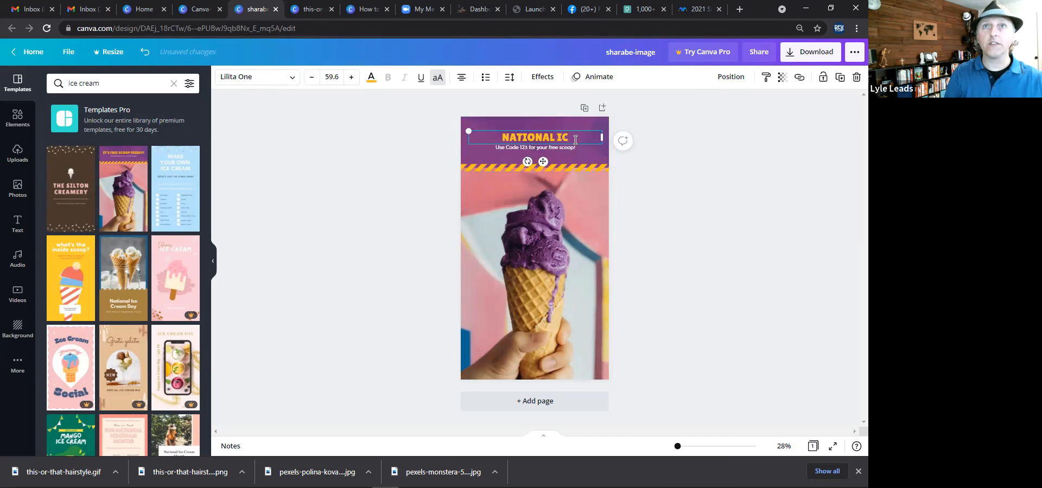
pyautogui.write('ECREAM DAY!')
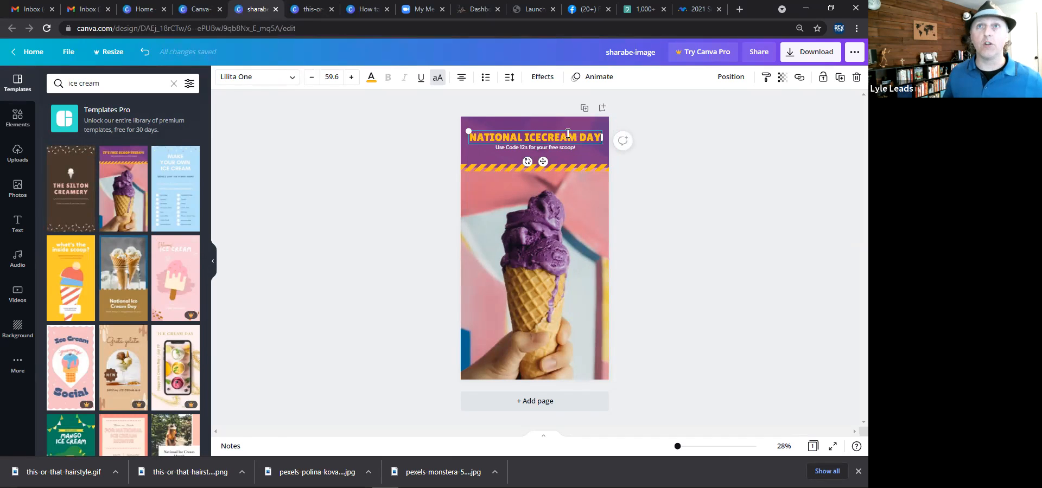
# Replace the subtitle line under the headline with the hashtag "#nationalicecreamday".
pyautogui.click(560, 147)
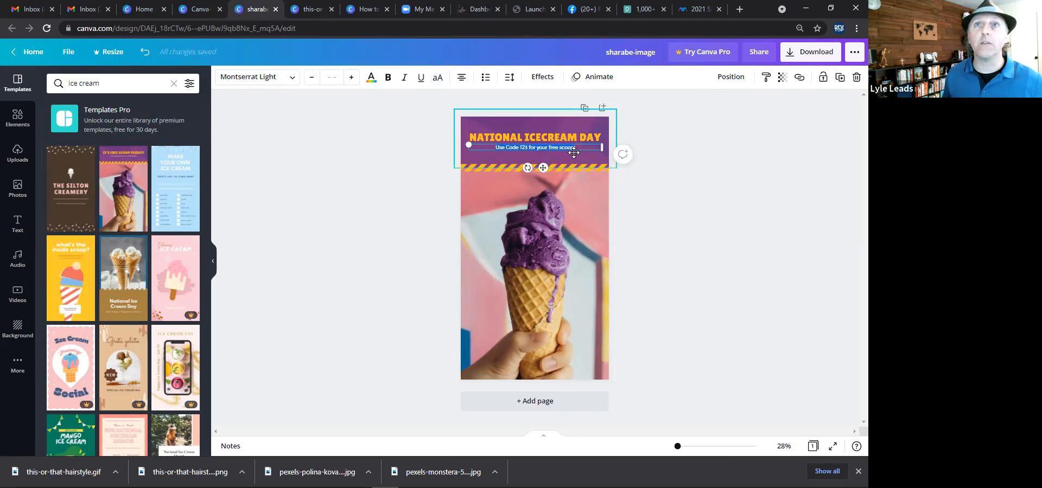
pyautogui.write('#n')
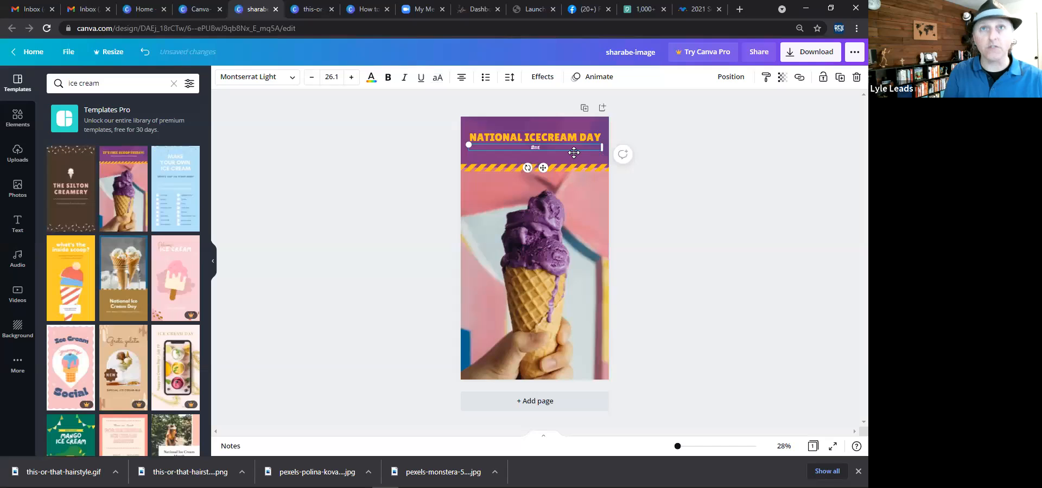
pyautogui.write('ationalic')
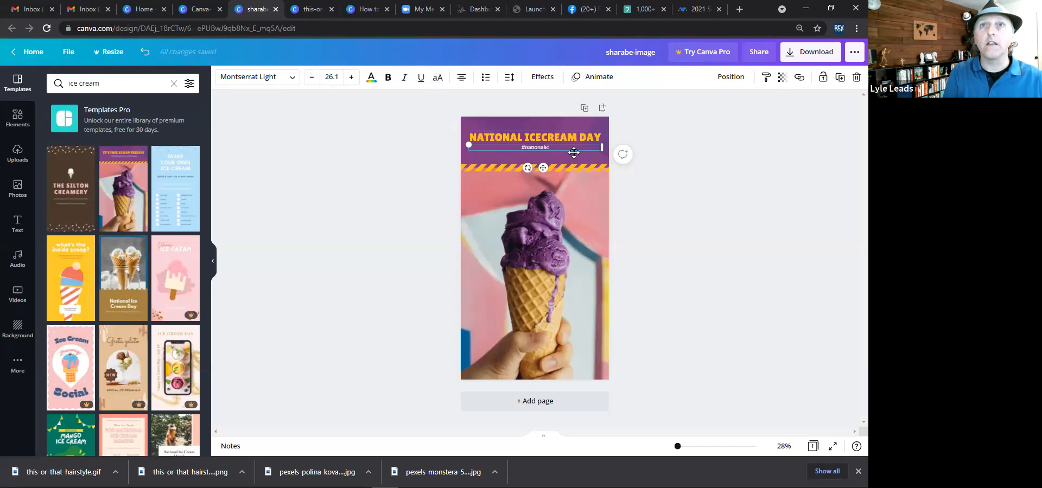
pyautogui.write('ecr')
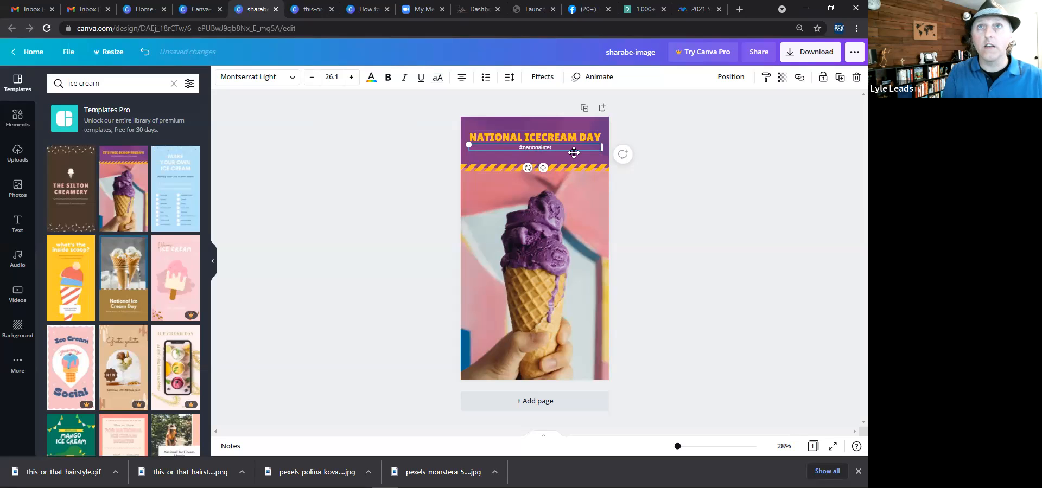
pyautogui.write('eam')
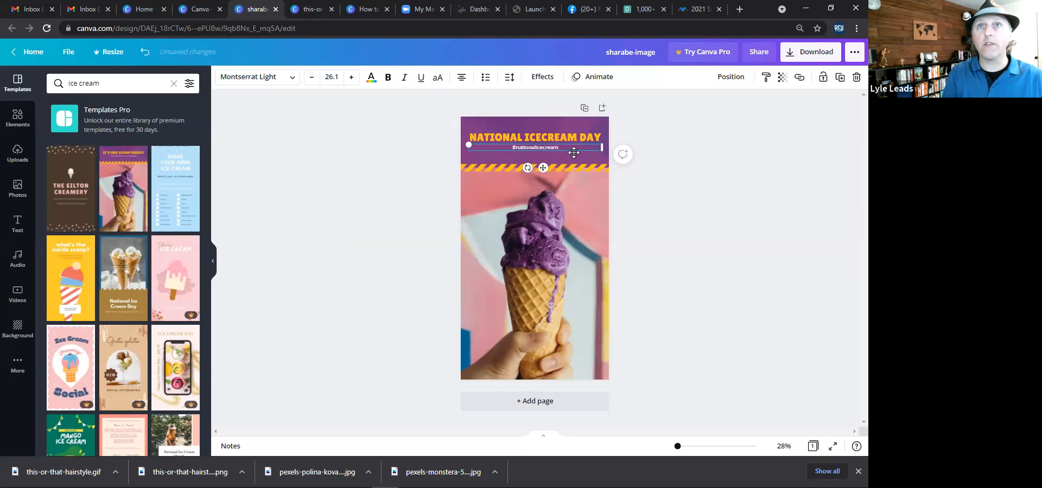
pyautogui.write('day')
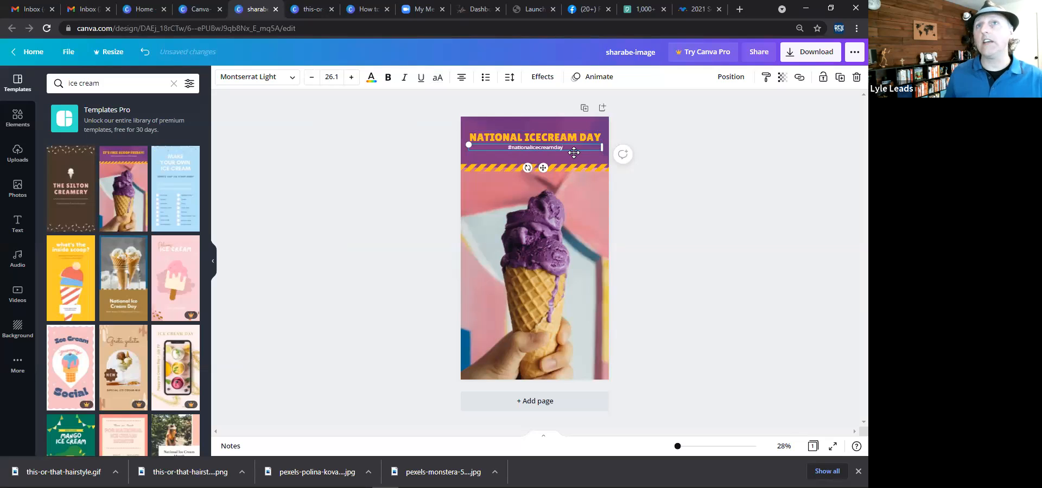
pyautogui.click(647, 209)
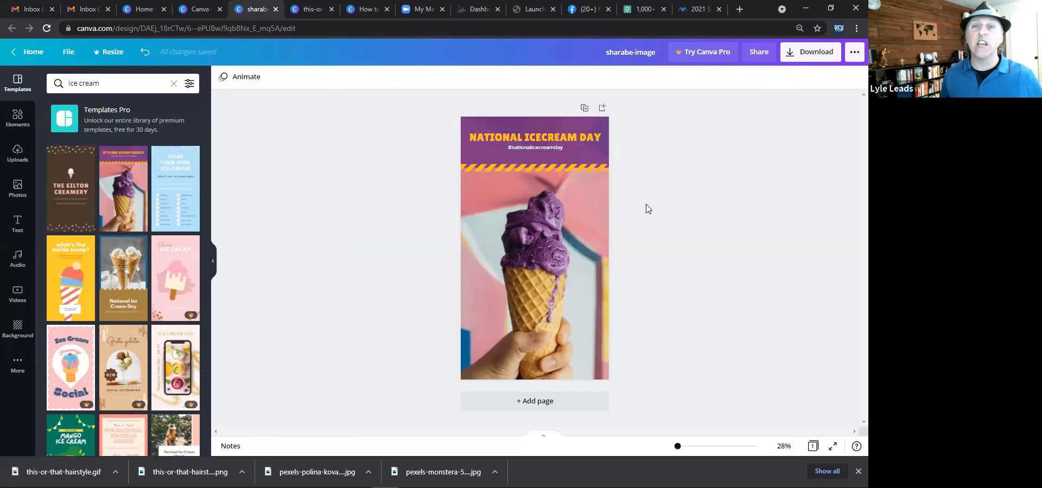
# Duplicate the headline, move the copy below the hashtag, and change its text to "JULY 15".
pyautogui.click(564, 140)
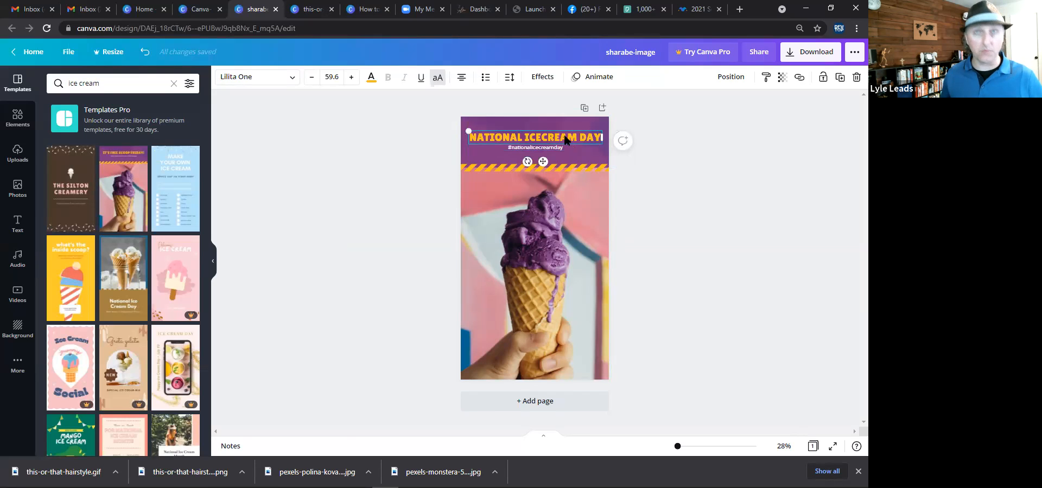
pyautogui.hotkey('ctrl', 'd')
pyautogui.moveTo(562, 161); pyautogui.dragTo(562, 157)
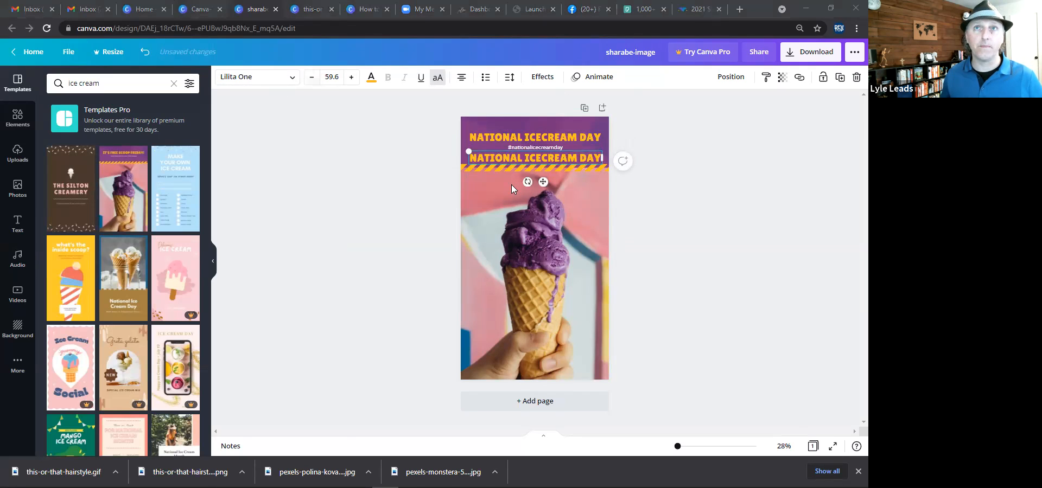
pyautogui.hotkey('ctrl', 'a')
pyautogui.press('BackSpace')
pyautogui.write('JULY 15')
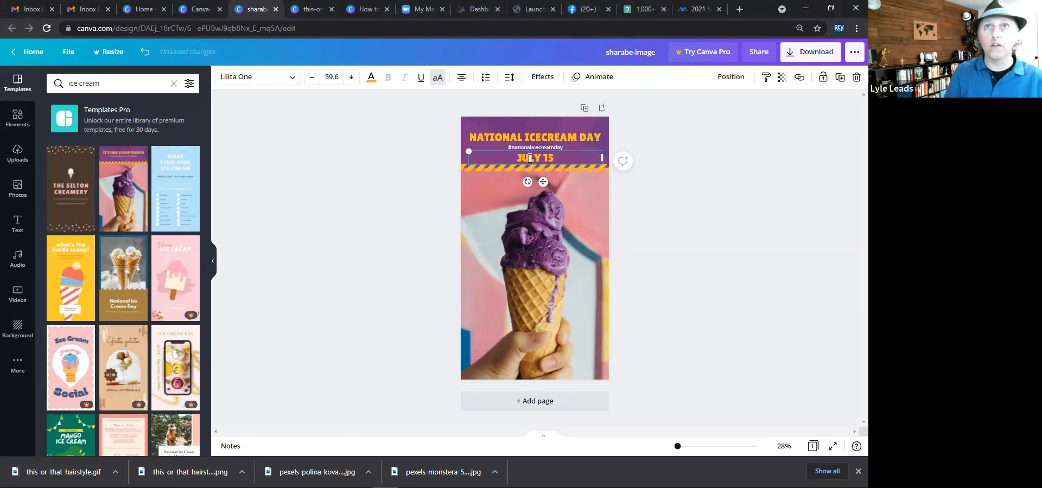
pyautogui.click(423, 221)
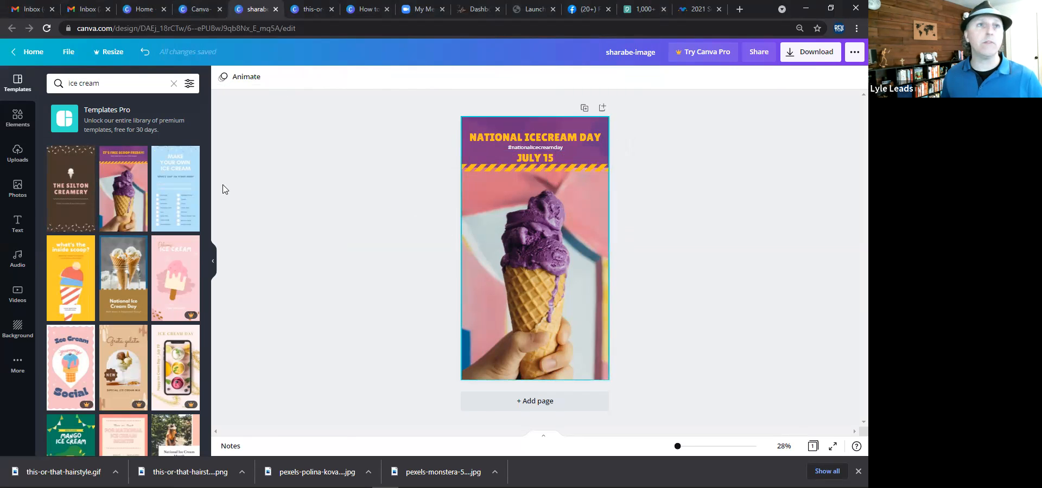
# Add the white DFW TOP logo from uploads, shrink it and place it on the ice cream cone.
pyautogui.click(22, 157)
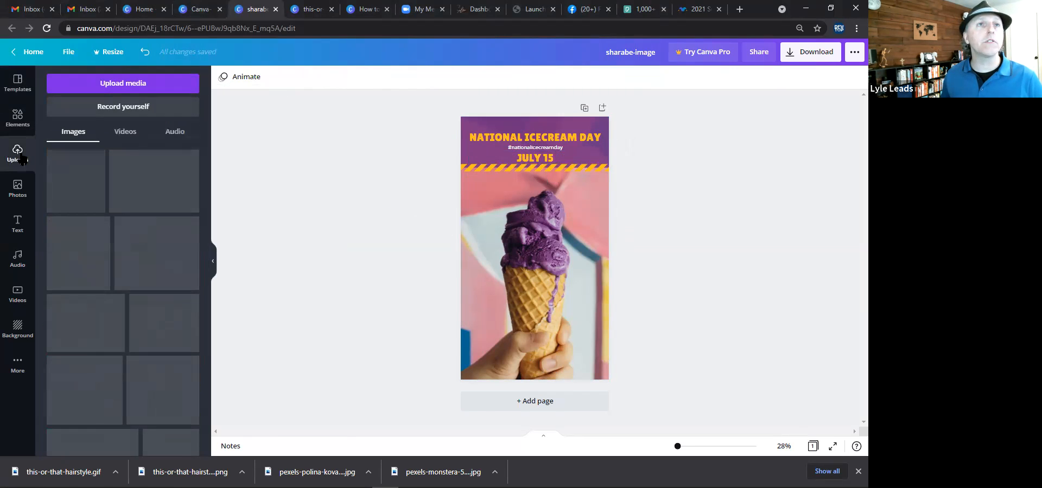
pyautogui.moveTo(134, 225)
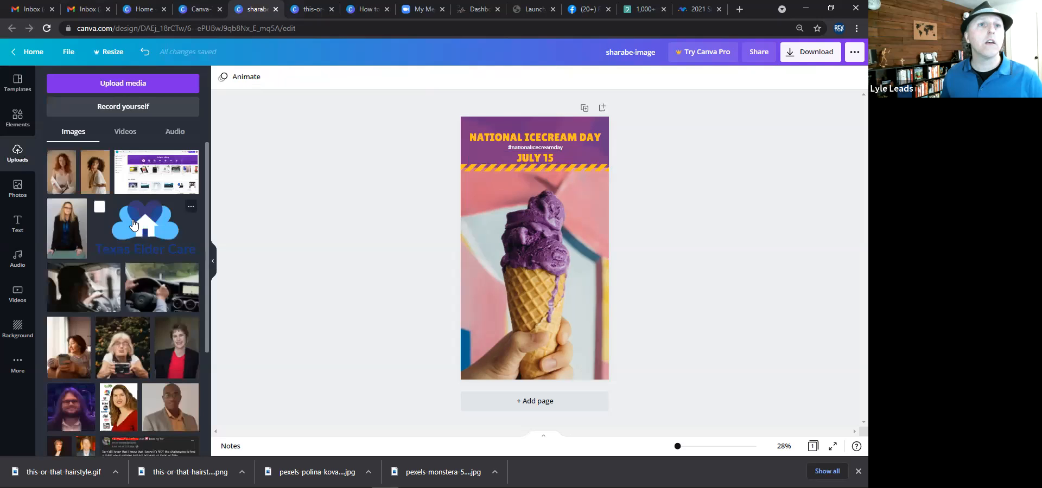
pyautogui.scroll(-10, 134, 225)
pyautogui.scroll(-4, 136, 225)
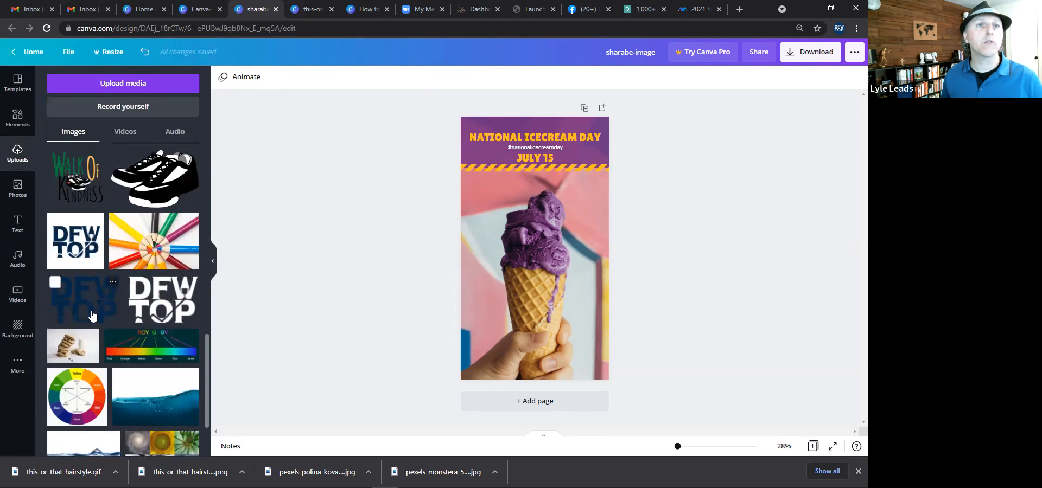
pyautogui.click(167, 302)
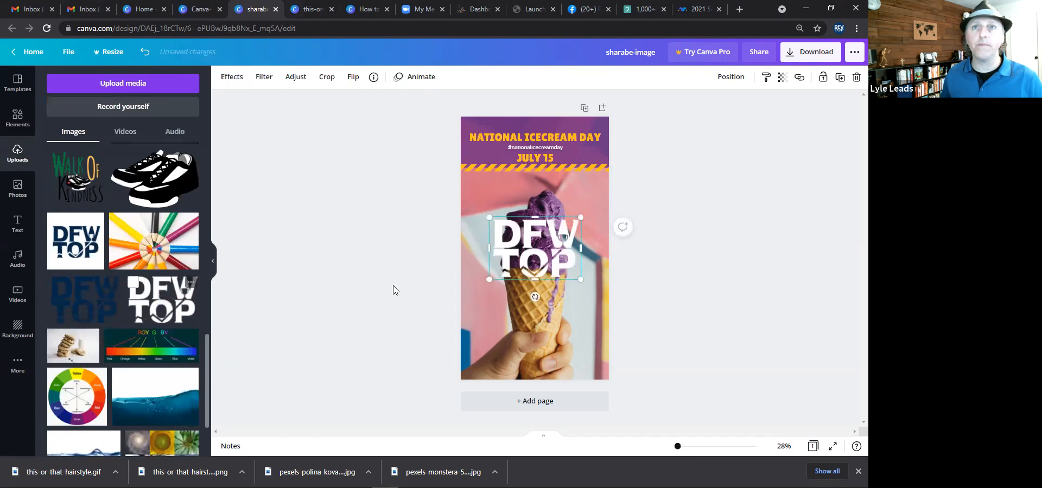
pyautogui.moveTo(533, 274); pyautogui.dragTo(540, 330)
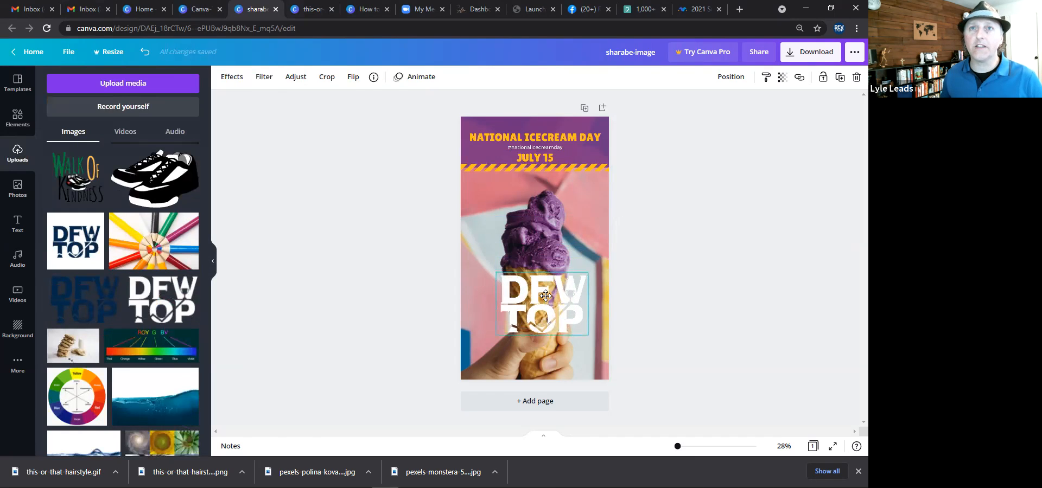
pyautogui.moveTo(565, 287); pyautogui.dragTo(535, 304)
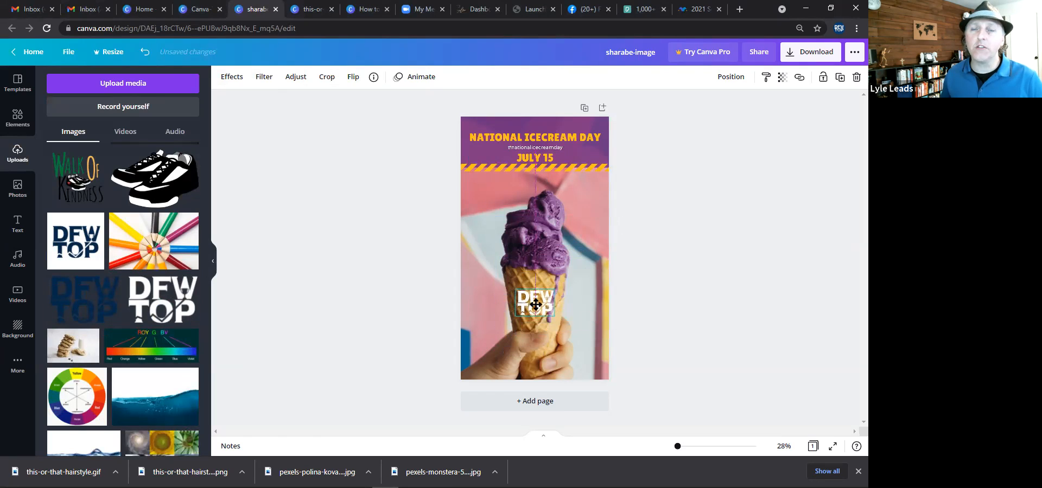
# Set the DFW TOP logo's transparency to 81 and fine-tune its position on the cone.
pyautogui.click(532, 303)
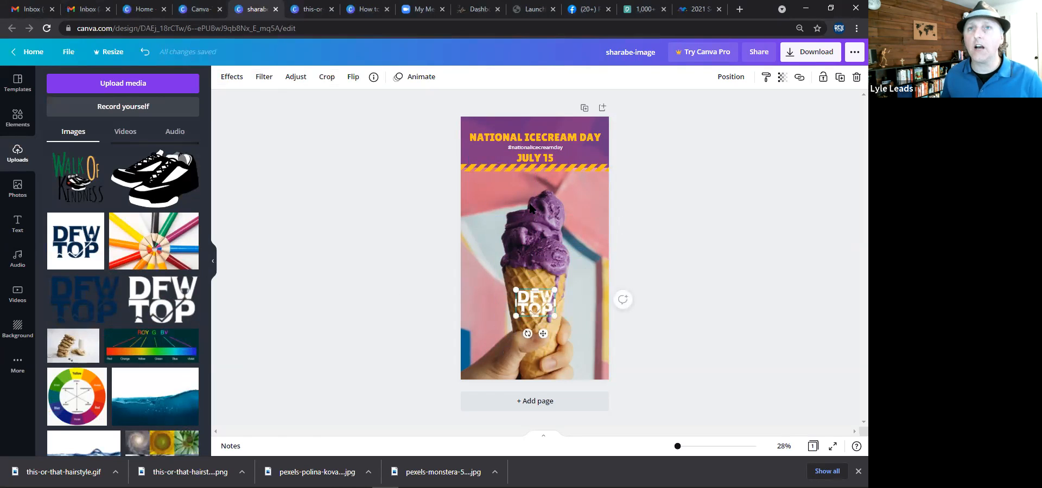
pyautogui.moveTo(528, 334); pyautogui.dragTo(527, 338)
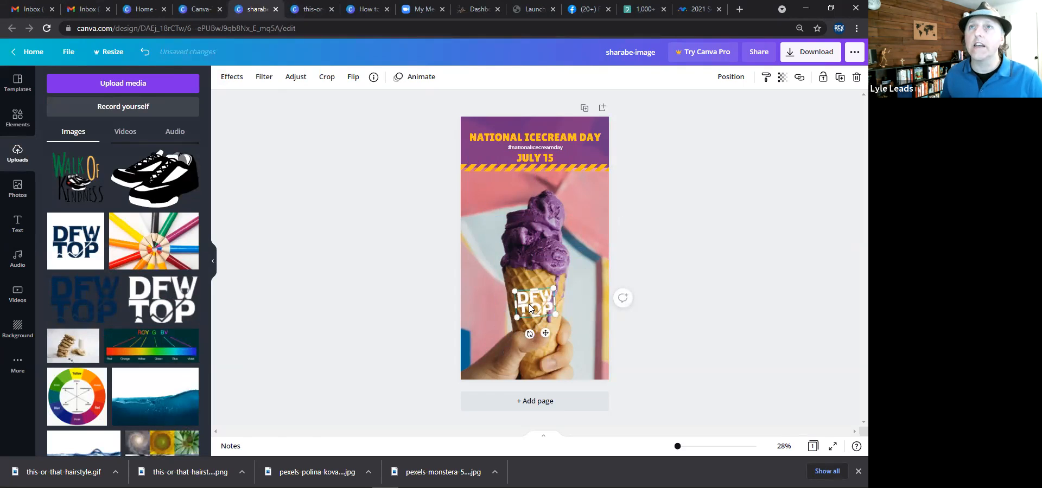
pyautogui.click(780, 85)
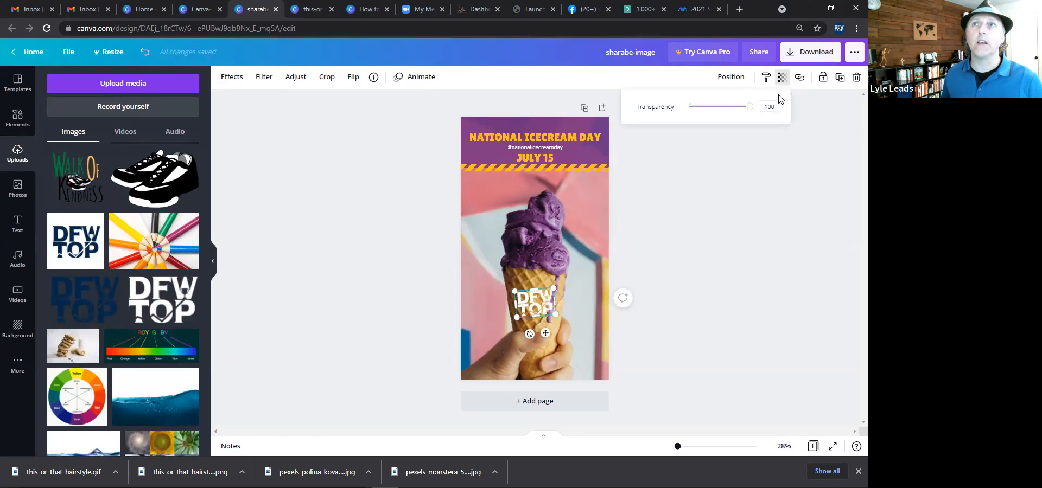
pyautogui.moveTo(749, 108)
pyautogui.mouseDown()
pyautogui.moveTo(674, 123)
pyautogui.moveTo(722, 132)
pyautogui.moveTo(673, 131)
pyautogui.moveTo(739, 114)
pyautogui.mouseUp()
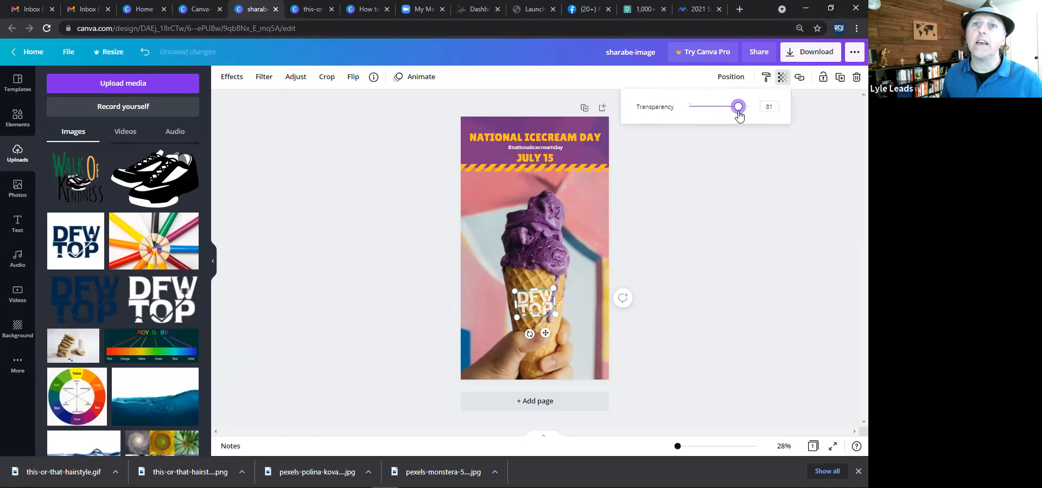
pyautogui.click(672, 194)
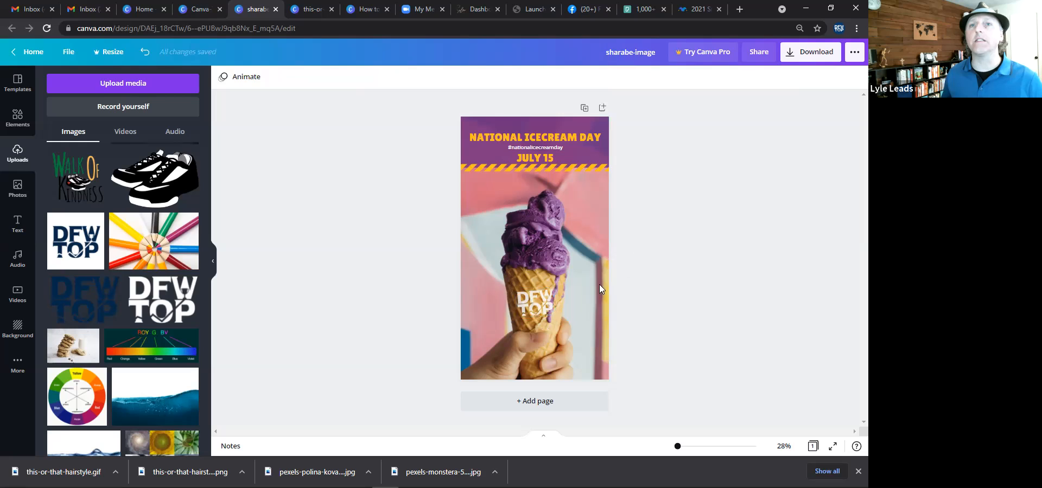
pyautogui.click(544, 305)
pyautogui.moveTo(544, 305); pyautogui.dragTo(533, 298)
pyautogui.click(630, 303)
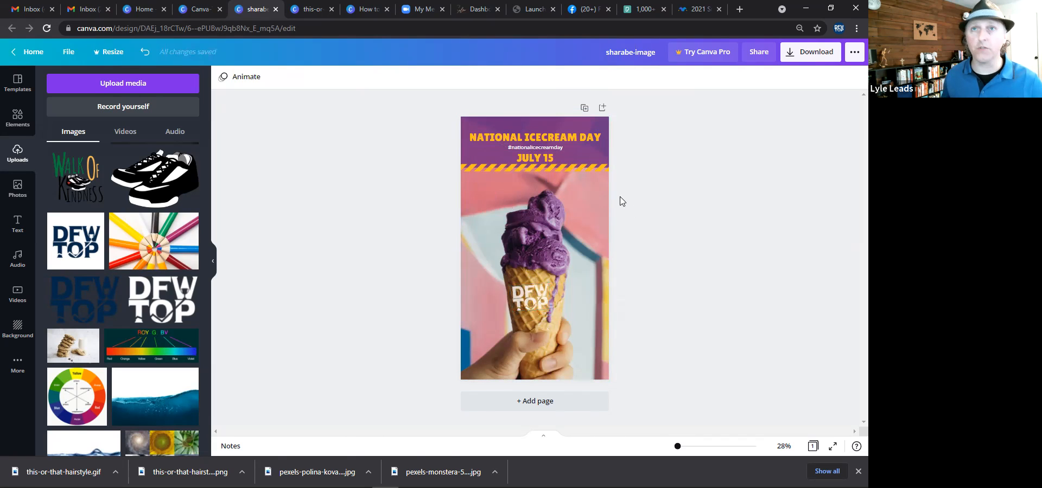
# Copy the "JULY 15" text to the bottom of the story and change it to "SALONTRAINING.COM".
pyautogui.click(549, 158)
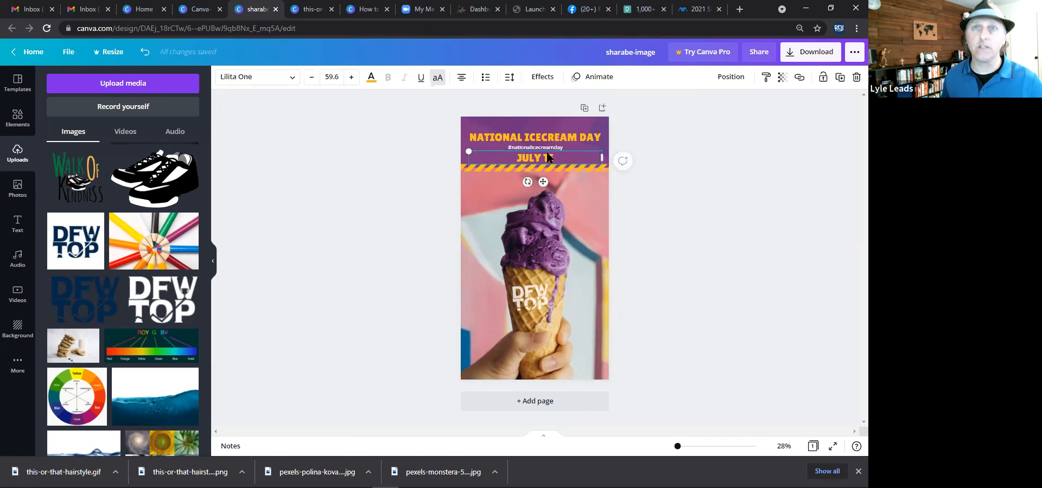
pyautogui.moveTo(546, 157); pyautogui.dragTo(536, 351)
pyautogui.doubleClick(505, 349)
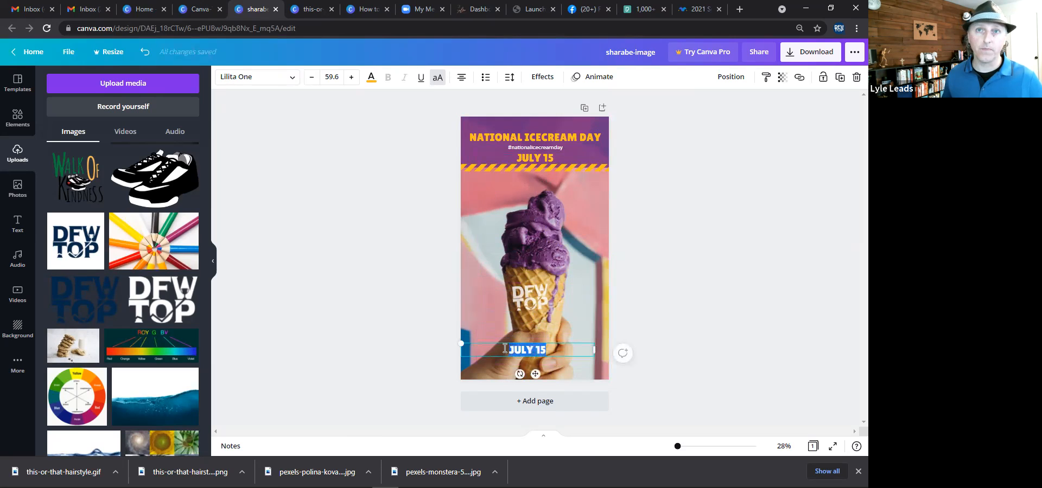
pyautogui.write('SALON')
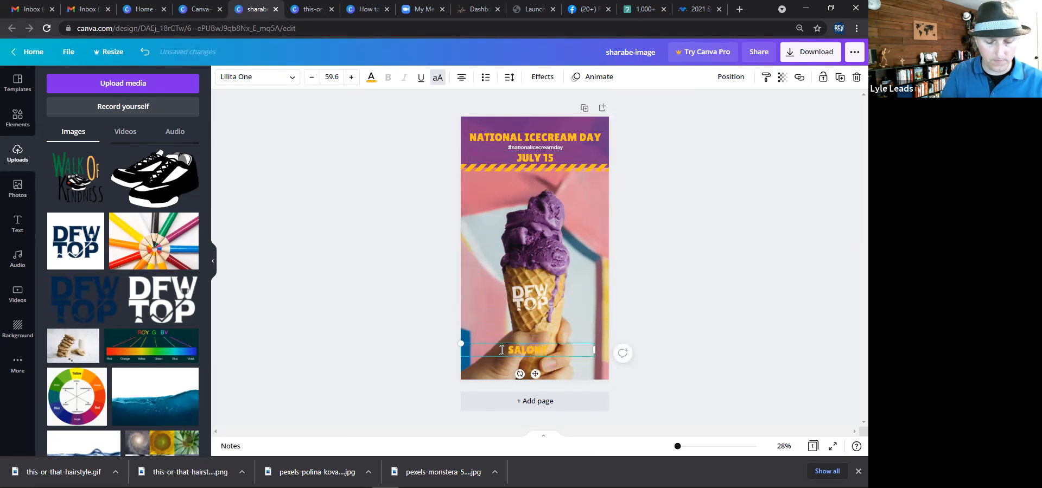
pyautogui.write('TRAINING.COM')
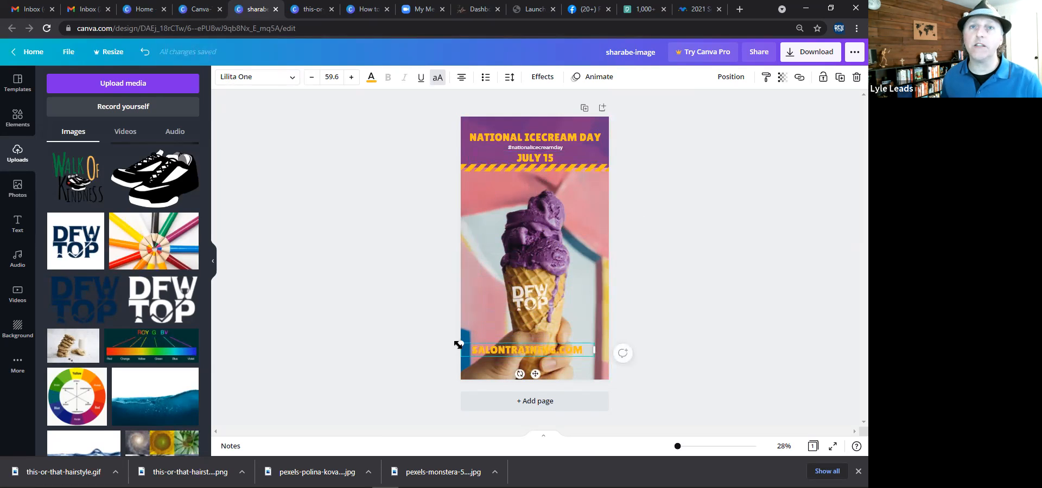
# Shrink the "SALONTRAINING.COM" text, recolor it white, and nudge it into place at the bottom of the story.
pyautogui.moveTo(462, 343); pyautogui.dragTo(511, 361)
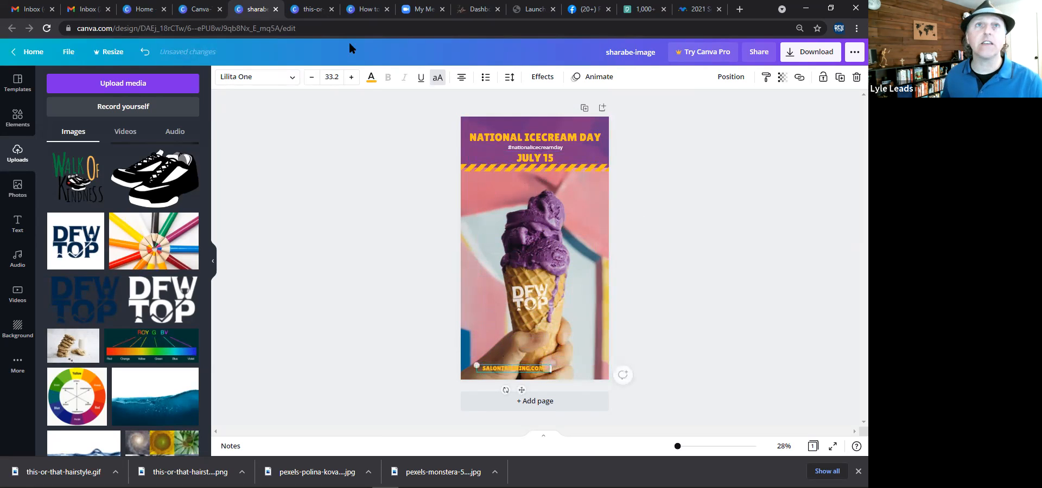
pyautogui.click(370, 78)
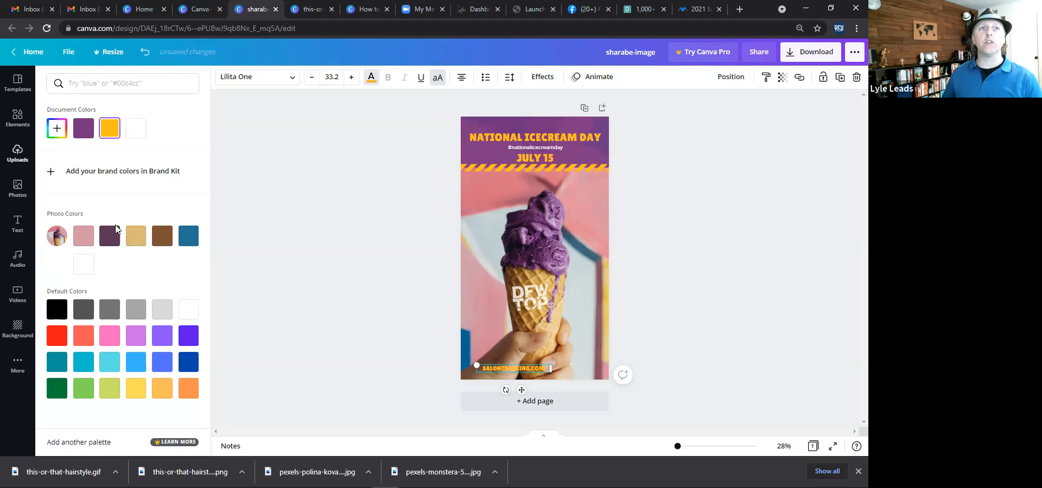
pyautogui.click(116, 238)
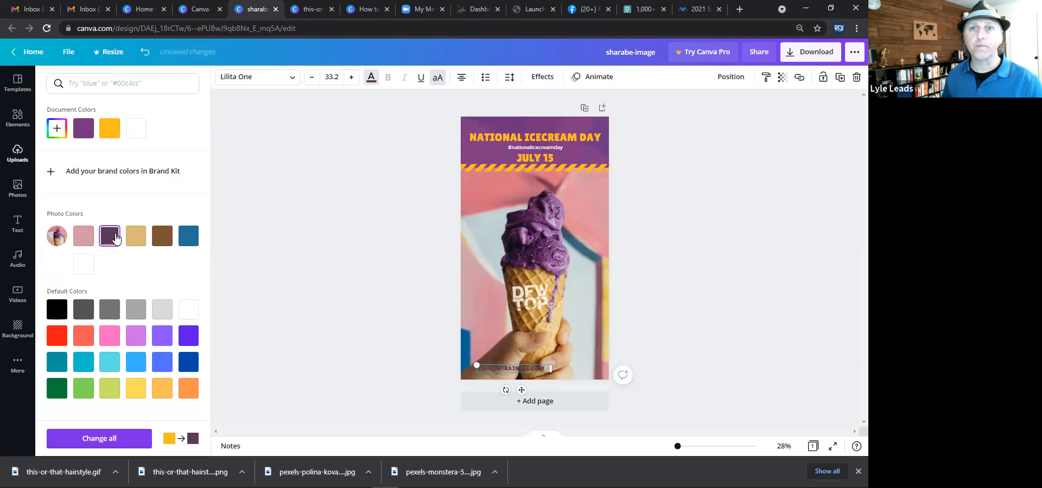
pyautogui.click(190, 310)
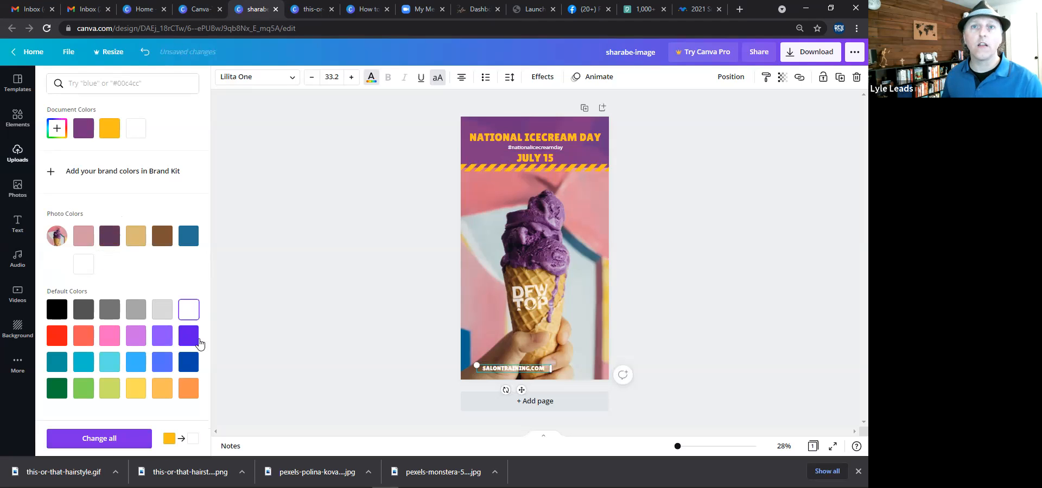
pyautogui.moveTo(508, 368); pyautogui.dragTo(495, 368)
pyautogui.click(400, 183)
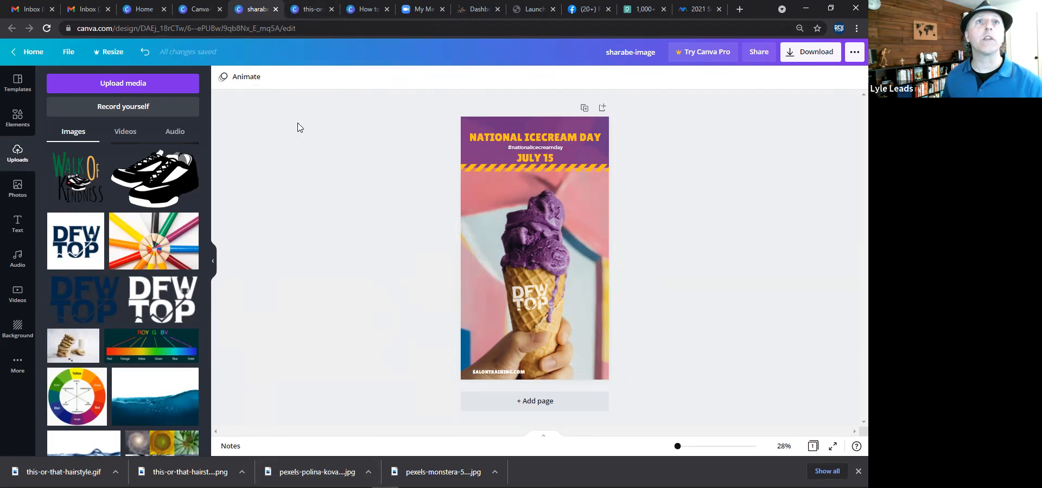
# Review the Canva Menu tips-and-resources design in the other tab before returning to the story.
pyautogui.click(208, 9)
pyautogui.scroll(1, 521, 175)
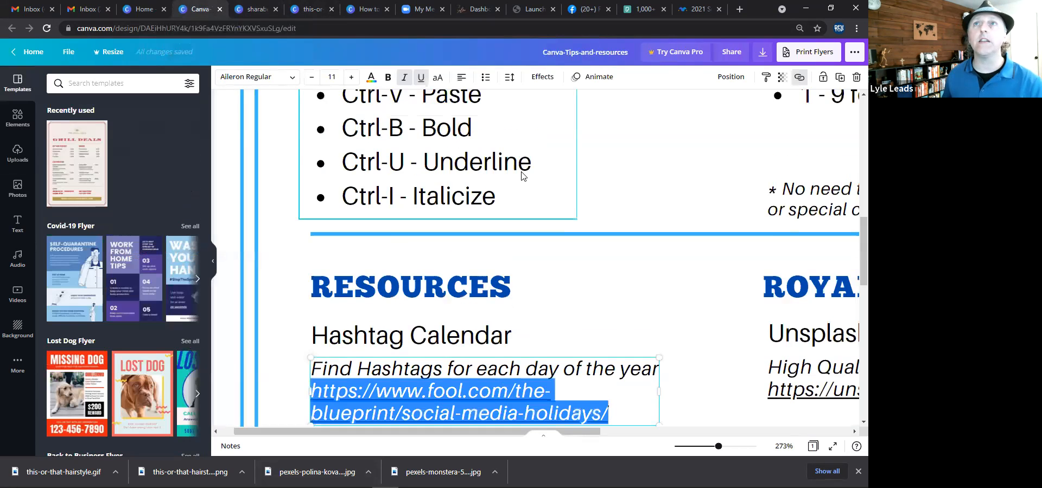
pyautogui.scroll(5, 708, 211)
pyautogui.moveTo(718, 447); pyautogui.dragTo(681, 459)
pyautogui.click(395, 314)
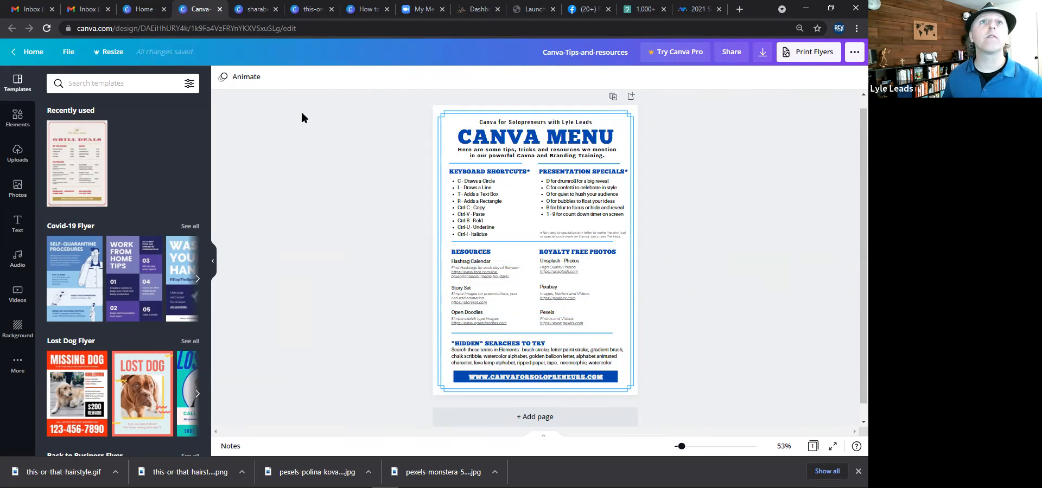
pyautogui.hotkey('ctrl', 'Tab')
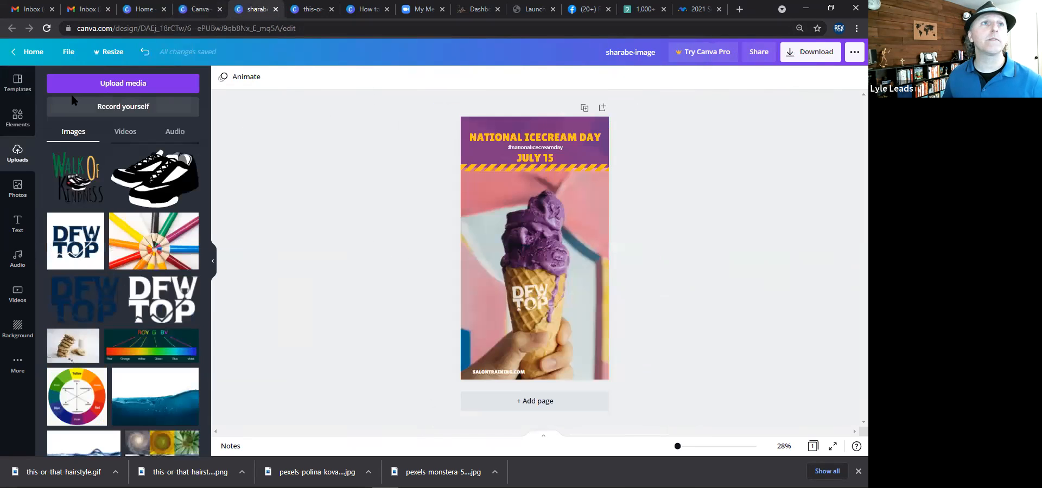
# Search the elements library for tape, then for polaroid.
pyautogui.click(12, 125)
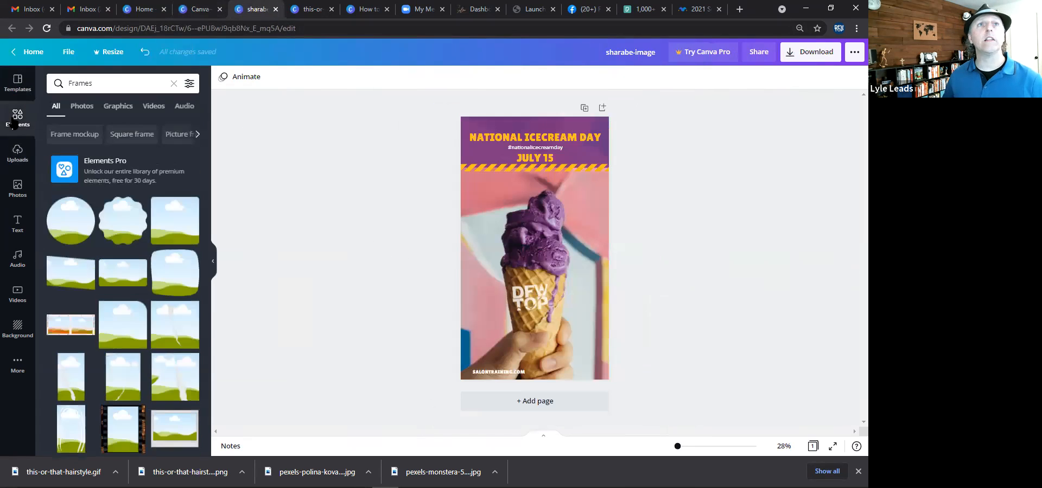
pyautogui.click(87, 83)
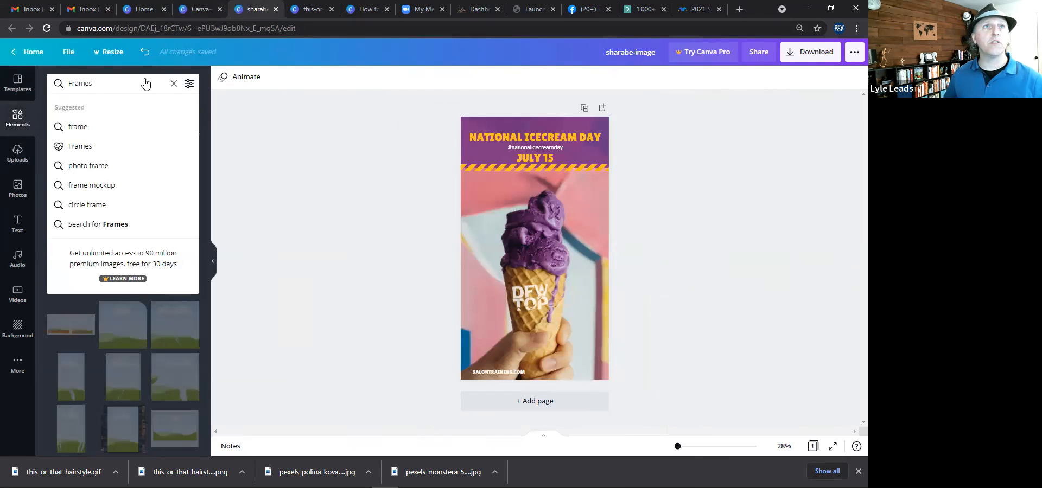
pyautogui.click(175, 83)
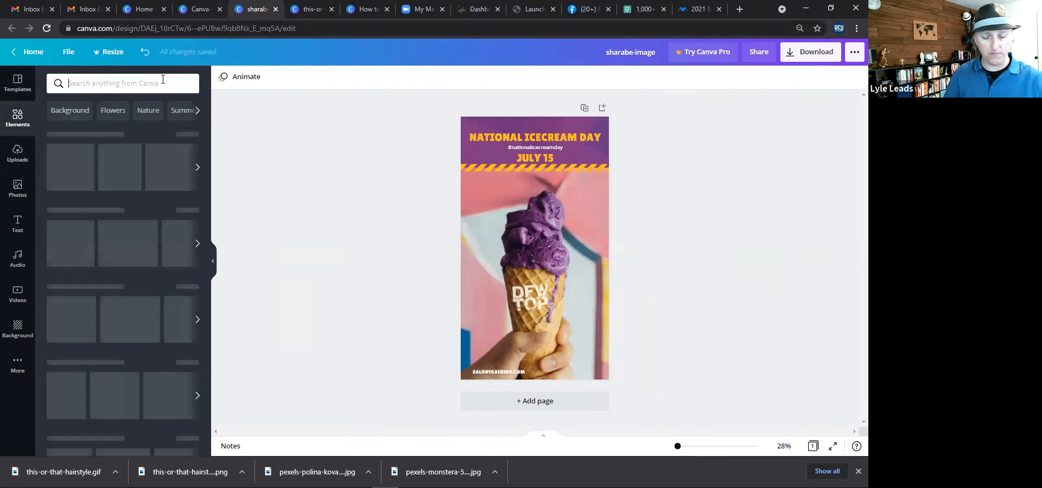
pyautogui.write('tape')
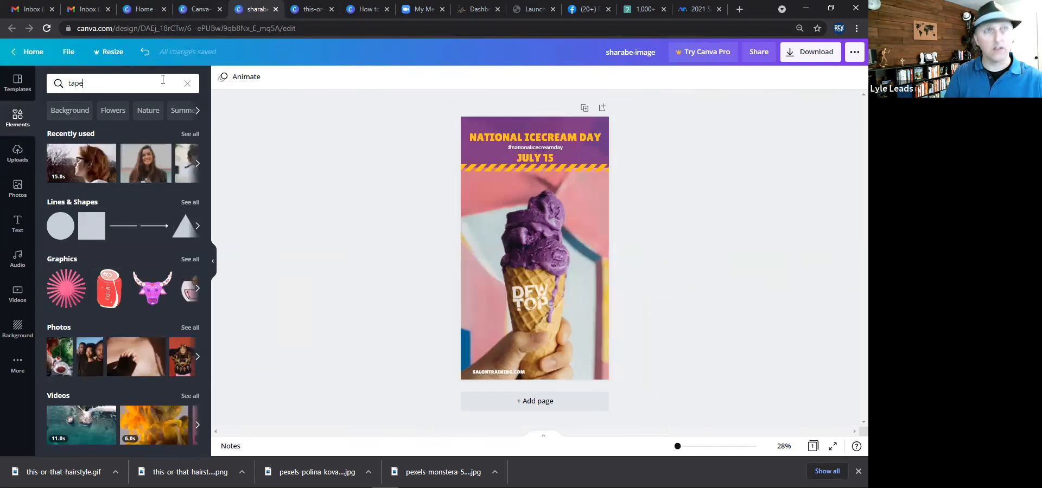
pyautogui.press('Return')
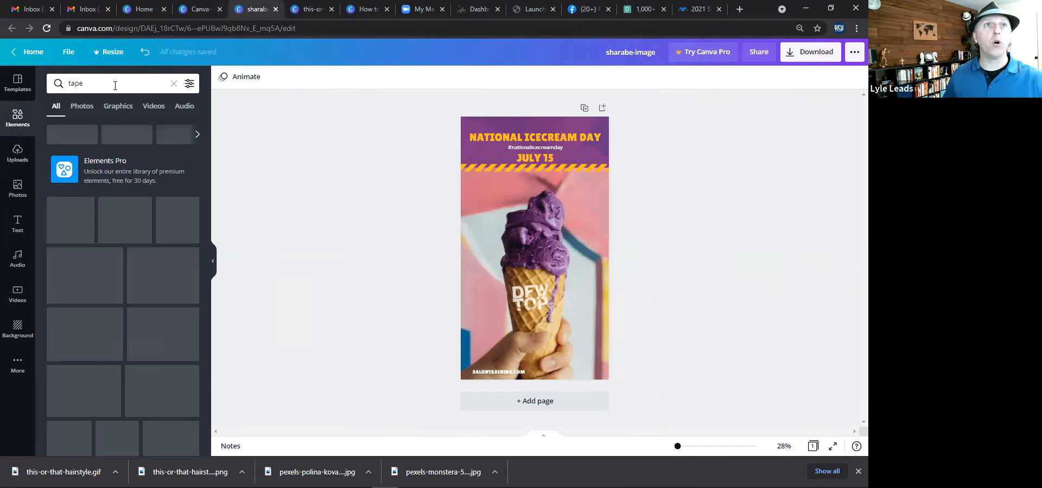
pyautogui.click(88, 86)
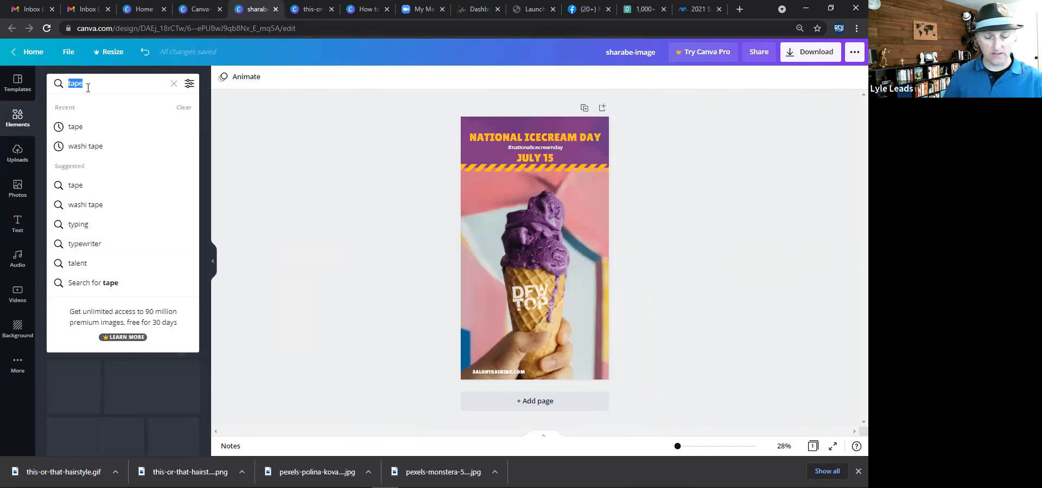
pyautogui.write('polaroid')
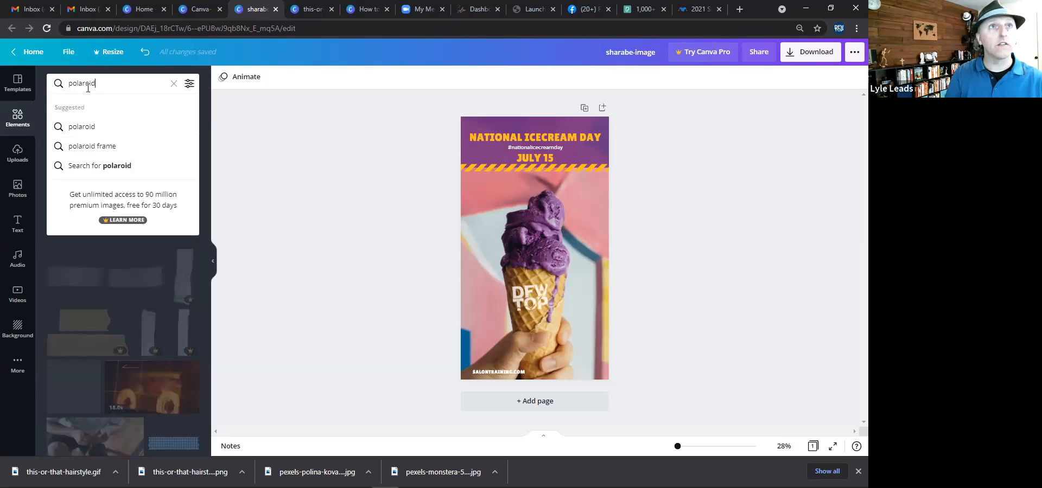
pyautogui.press('Return')
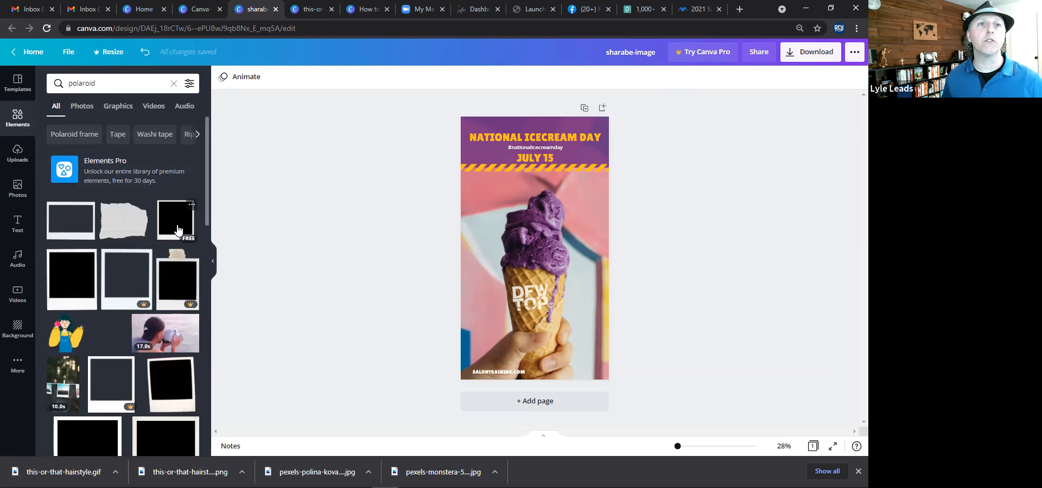
# Try adding a polaroid frame over the ice cream, enlarging and tilting it, then delete it.
pyautogui.click(177, 230)
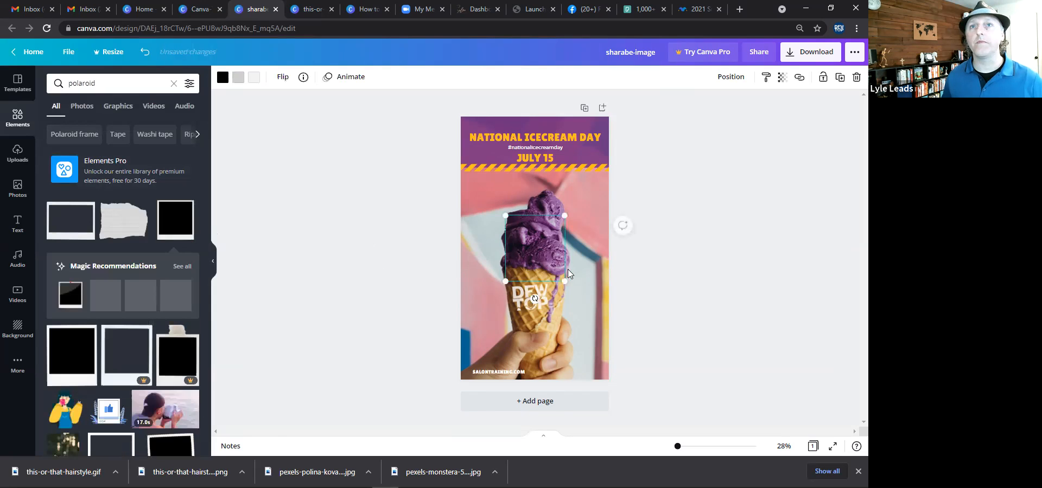
pyautogui.moveTo(579, 293); pyautogui.dragTo(602, 321)
pyautogui.moveTo(572, 245); pyautogui.dragTo(542, 213)
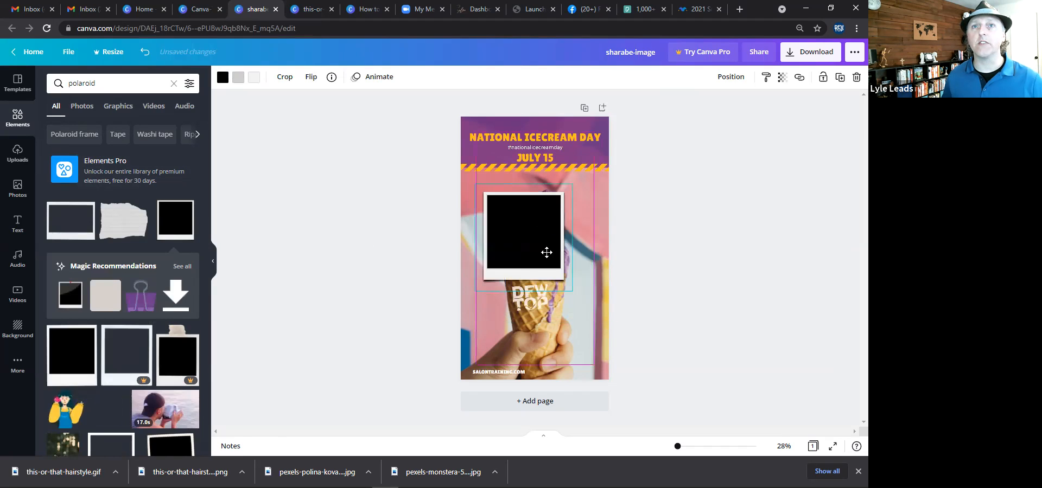
pyautogui.moveTo(523, 309); pyautogui.dragTo(487, 308)
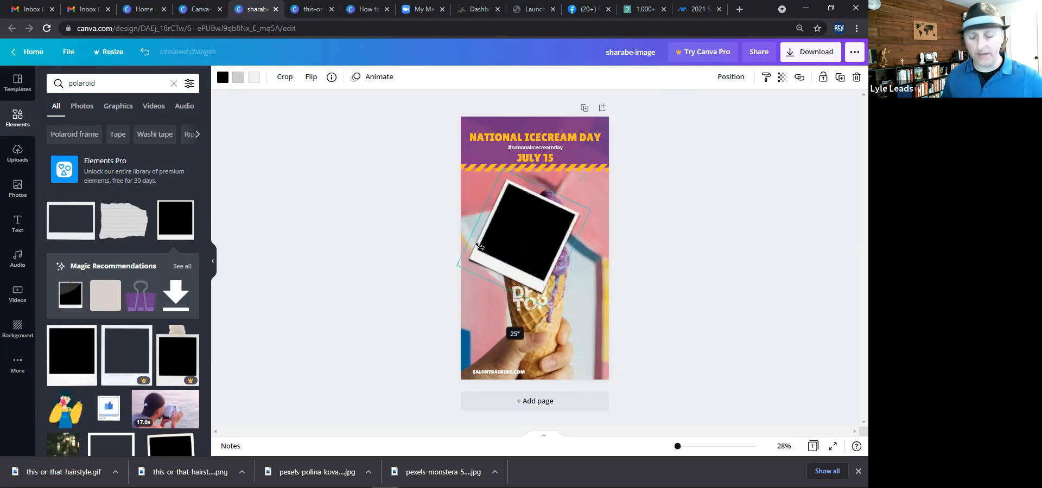
pyautogui.press('Delete')
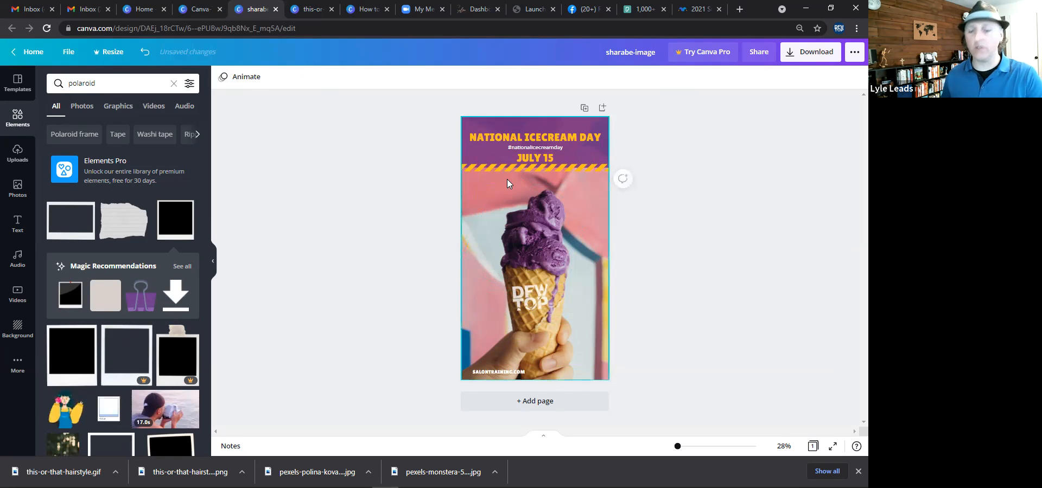
# Open the ice cream templates panel and switch to the Canva home page tab.
pyautogui.click(335, 146)
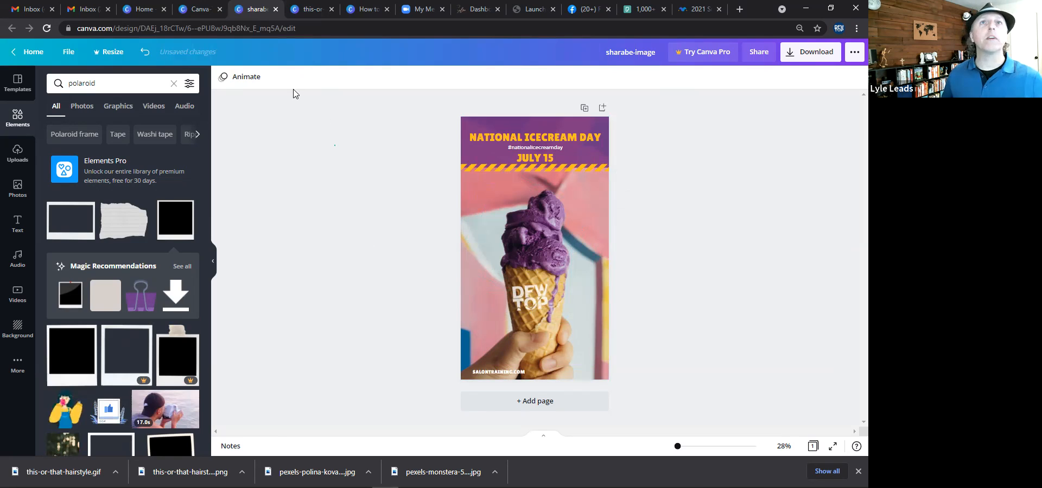
pyautogui.click(11, 91)
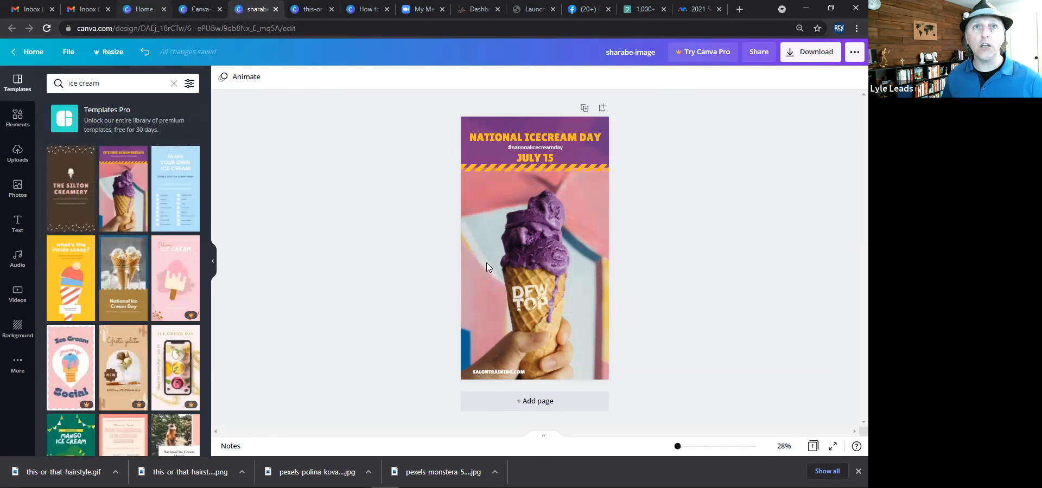
pyautogui.click(157, 15)
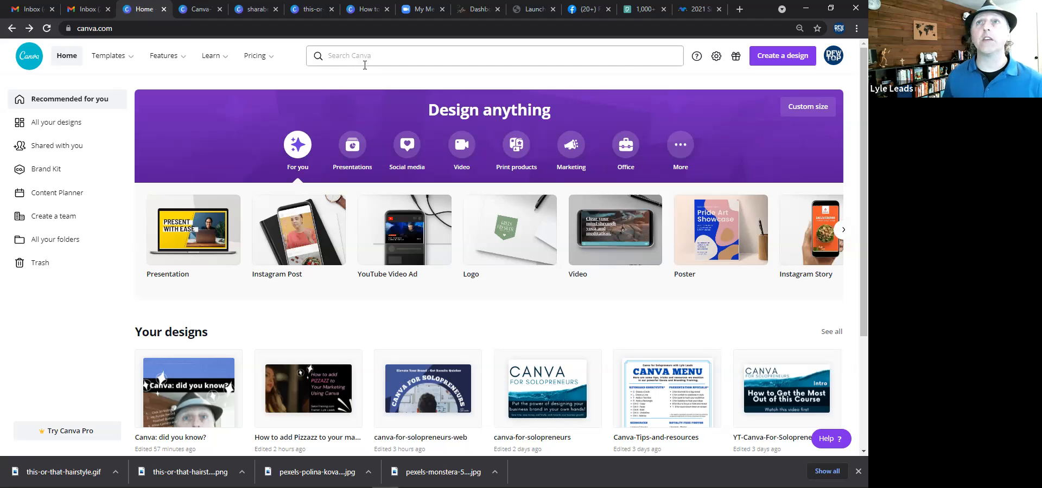
# Open a new browser tab and search Google for facebook cover size.
pyautogui.click(740, 9)
pyautogui.write('fac')
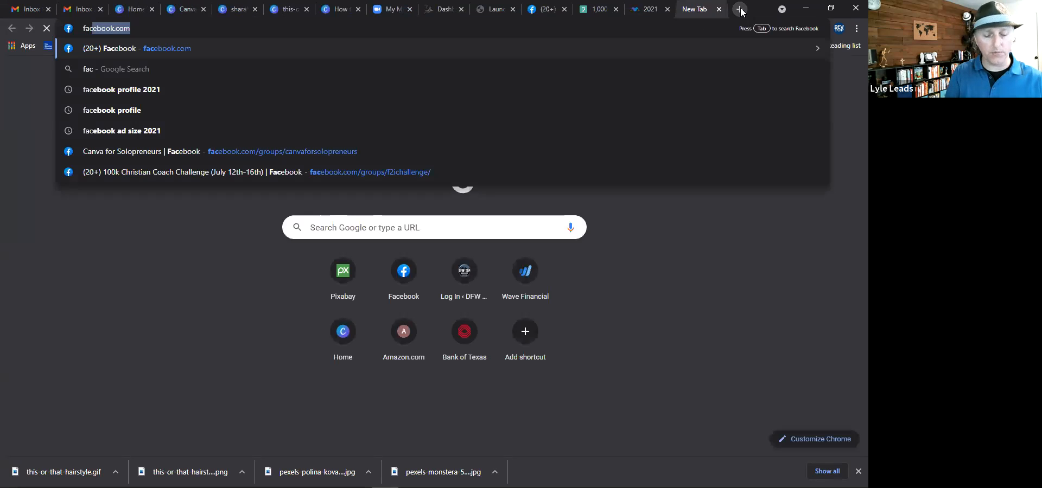
pyautogui.write('eb')
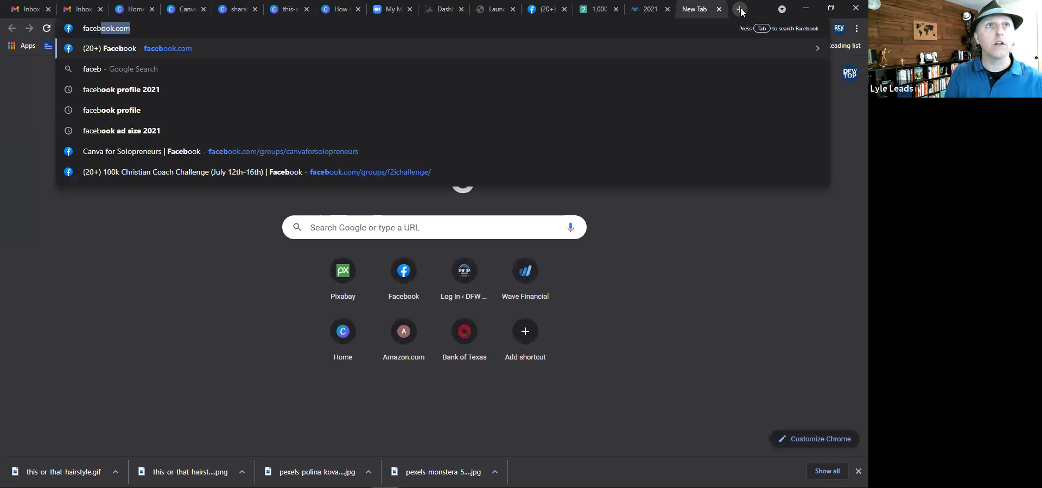
pyautogui.write('b')
pyautogui.press('BackSpace')
pyautogui.write('ook ')
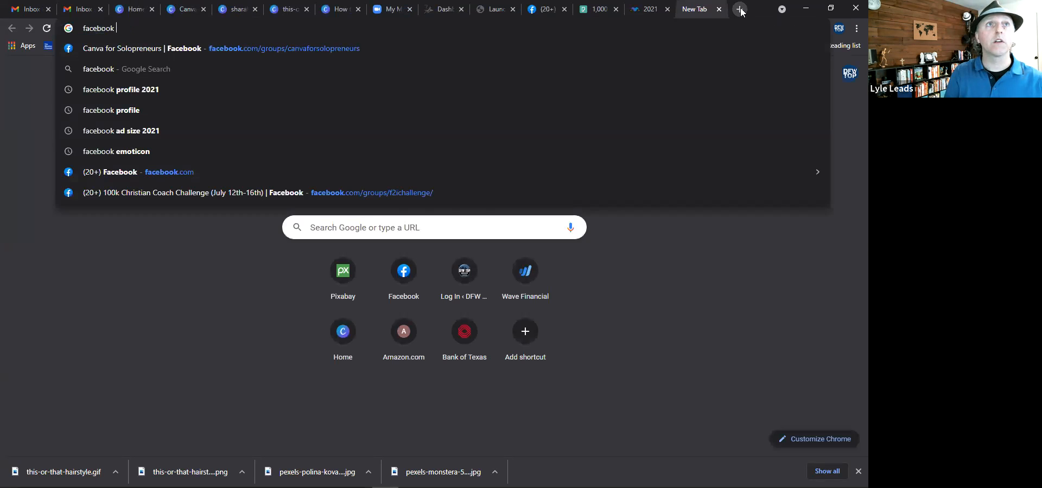
pyautogui.write('cover siz')
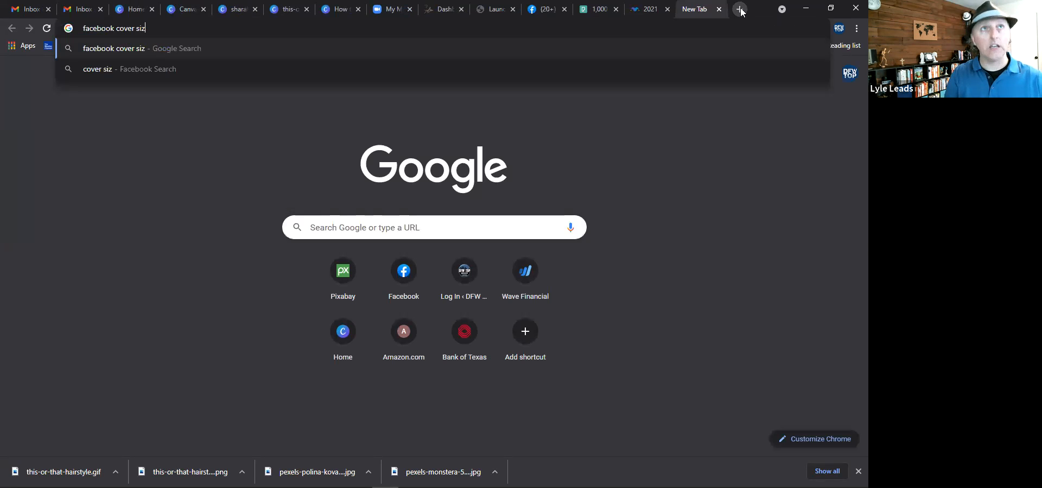
pyautogui.write('e')
pyautogui.press('Return')
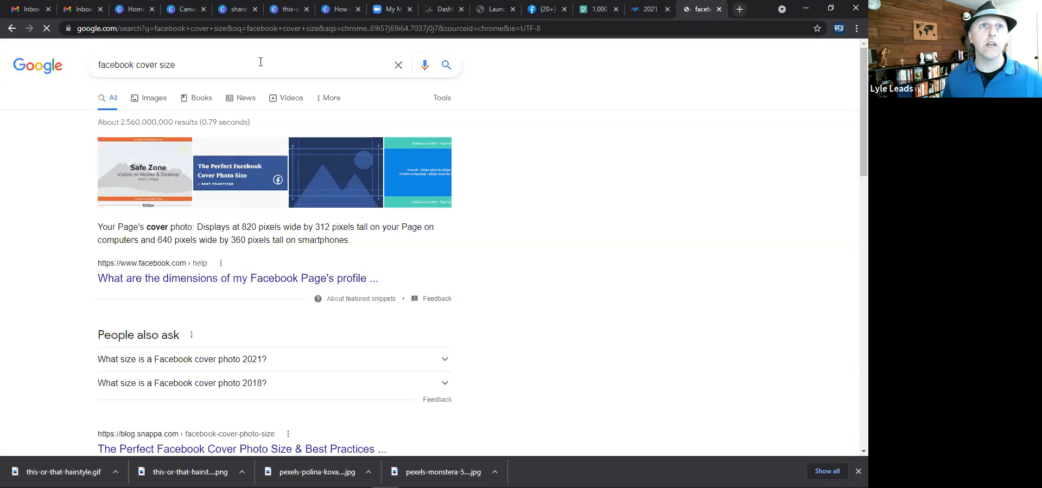
# Refine the search to "facebook cover size July 2021" and highlight the recommended cover dimensions.
pyautogui.click(234, 65)
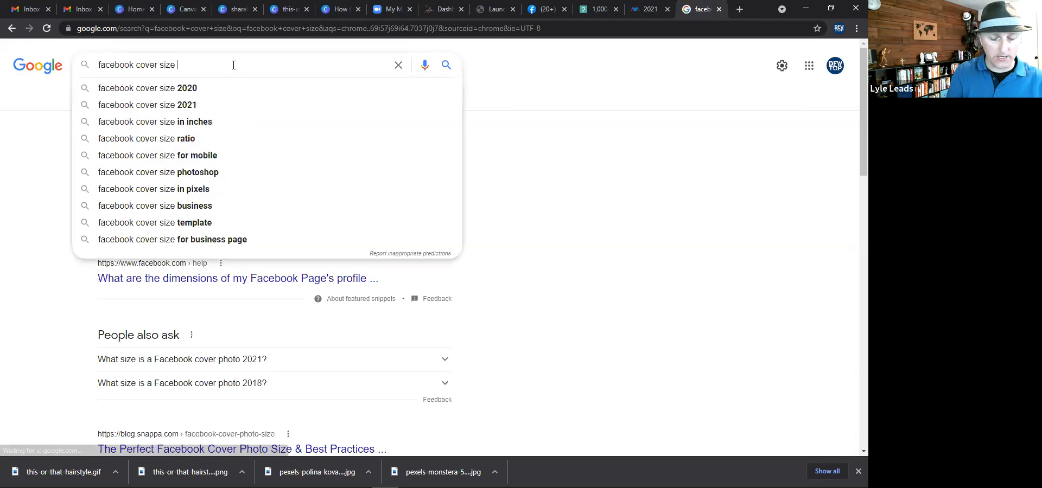
pyautogui.write('July 2021')
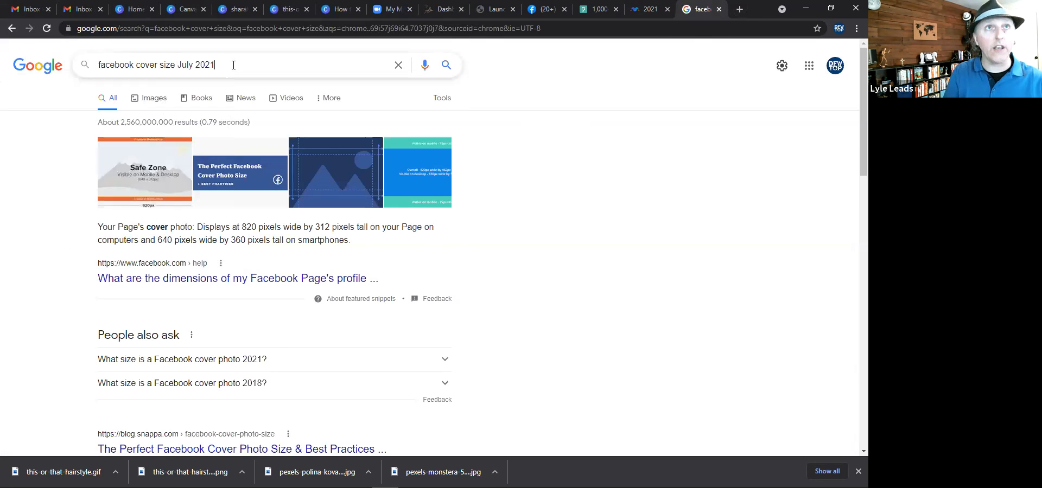
pyautogui.press('Return')
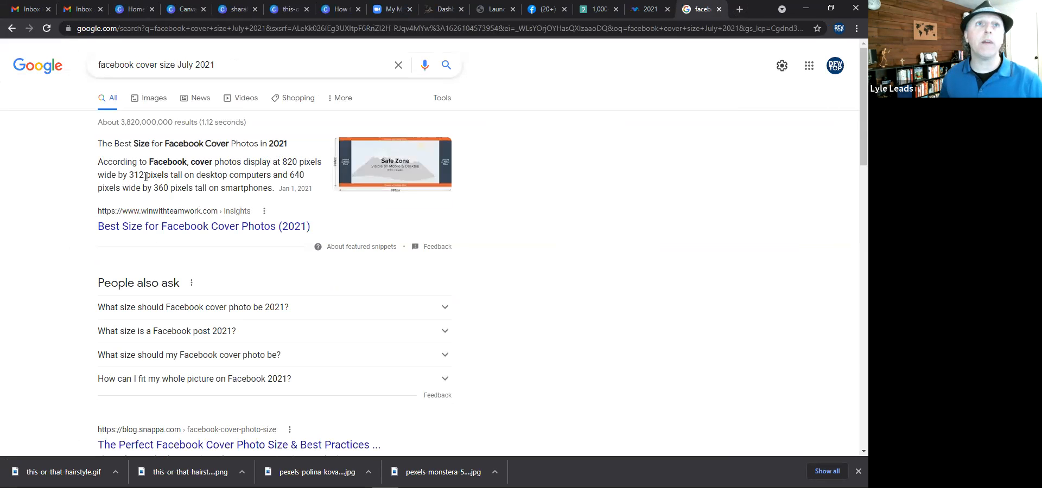
pyautogui.moveTo(142, 176); pyautogui.dragTo(127, 172)
pyautogui.moveTo(281, 159); pyautogui.dragTo(283, 161)
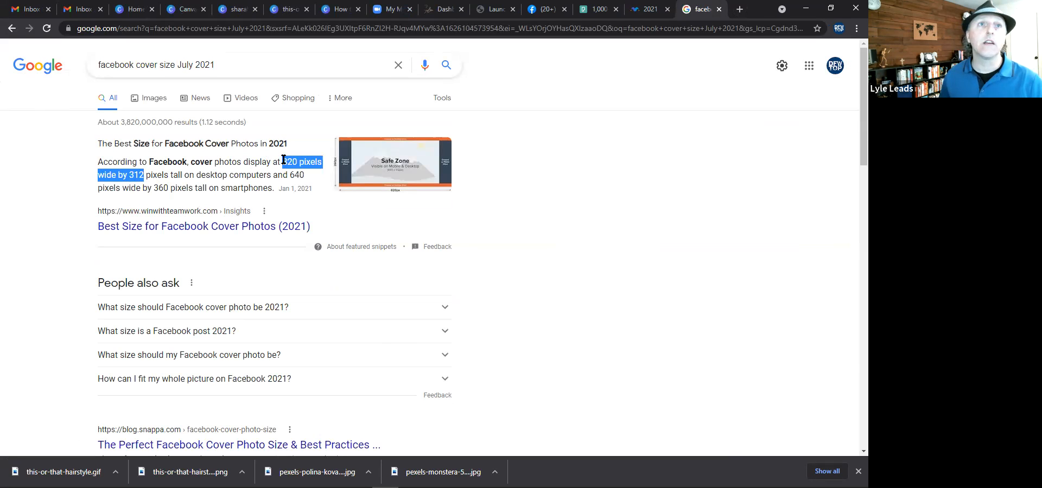
# Return to the Canva home page and enter a custom design size of 820 by 312 px.
pyautogui.click(180, 12)
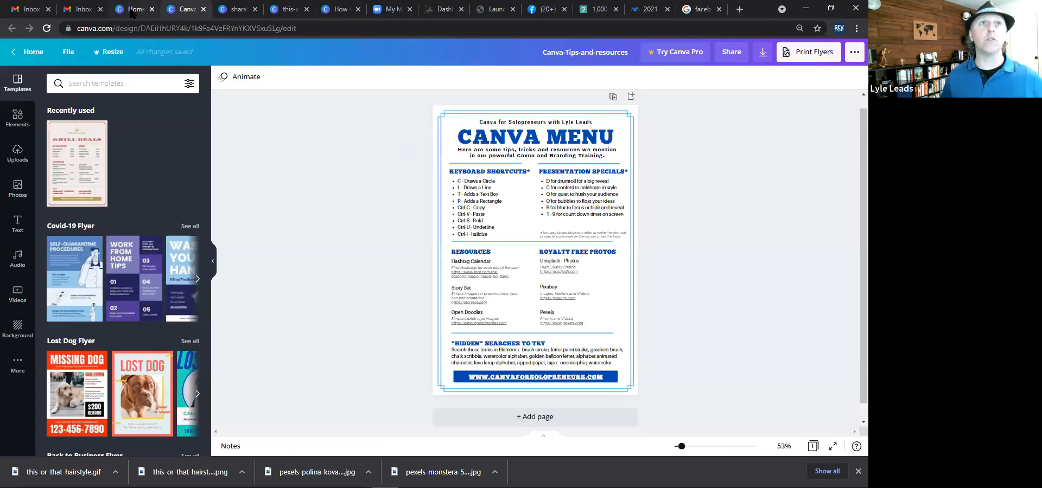
pyautogui.hotkey('ctrl', 'pageup')
pyautogui.click(805, 111)
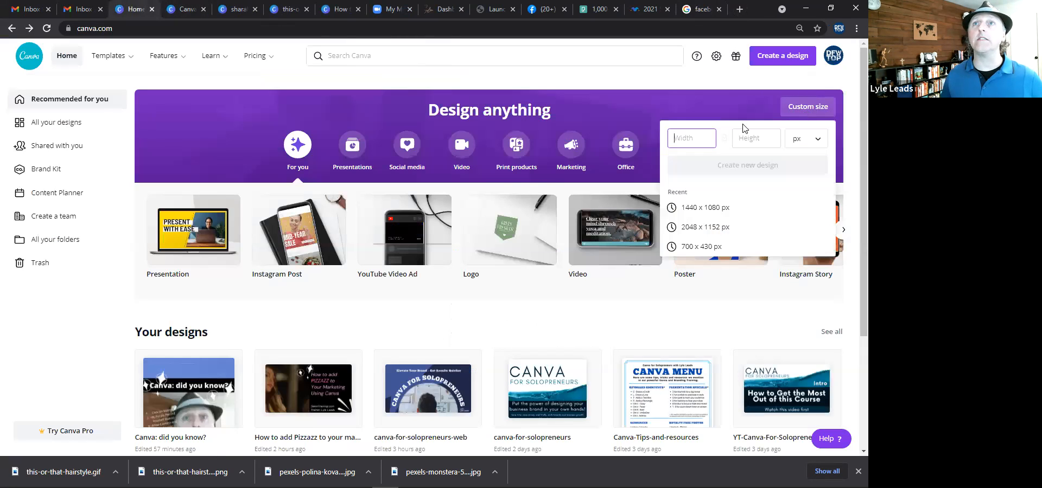
pyautogui.write('82')
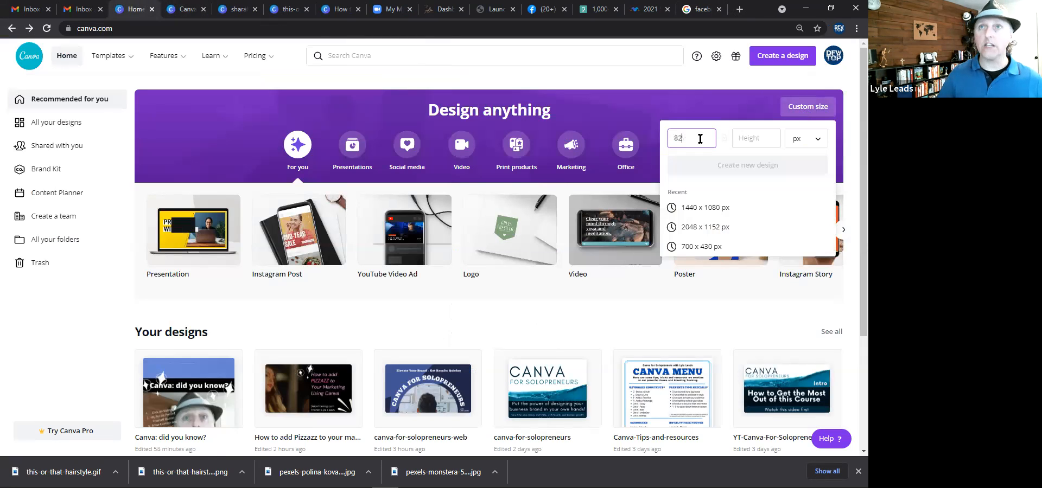
pyautogui.write('0')
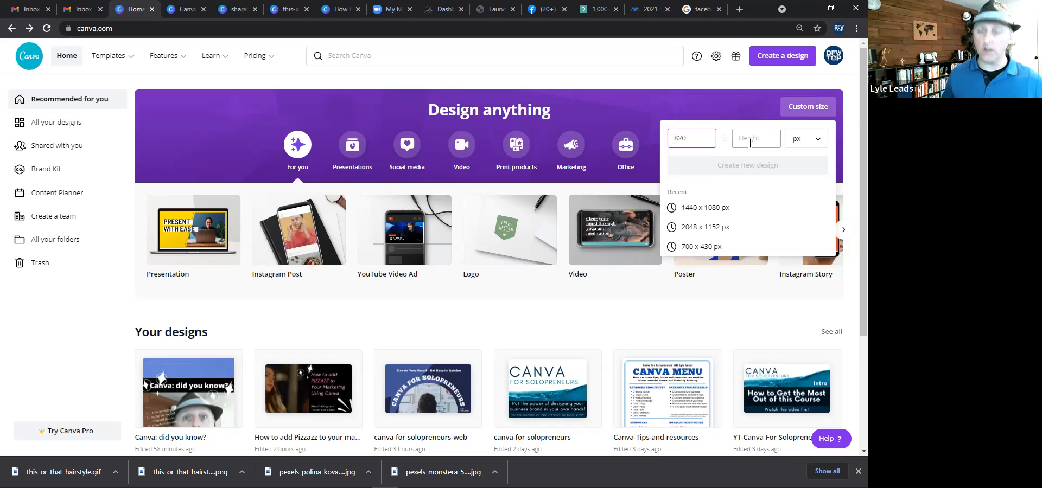
pyautogui.click(750, 142)
pyautogui.write('312')
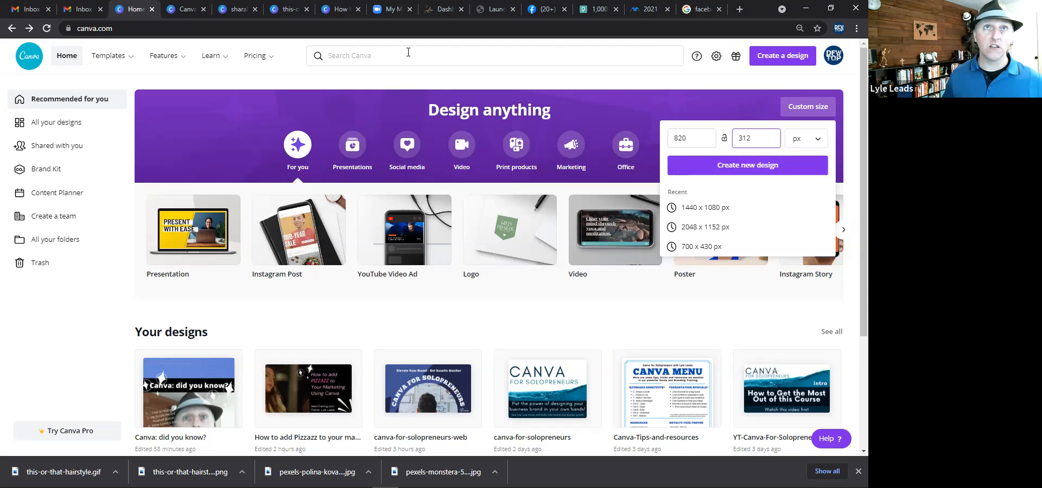
# Search Canva templates for beauty business card.
pyautogui.click(408, 52)
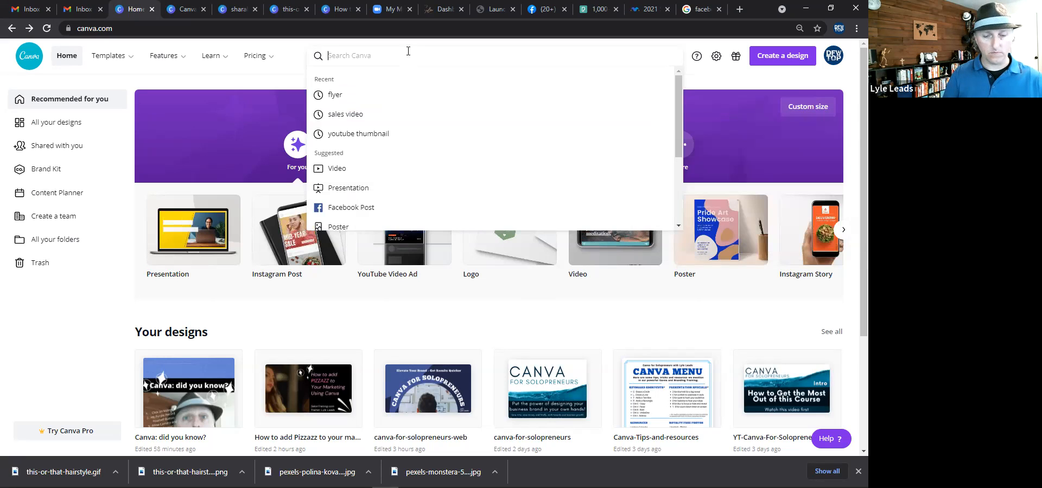
pyautogui.write('beauty')
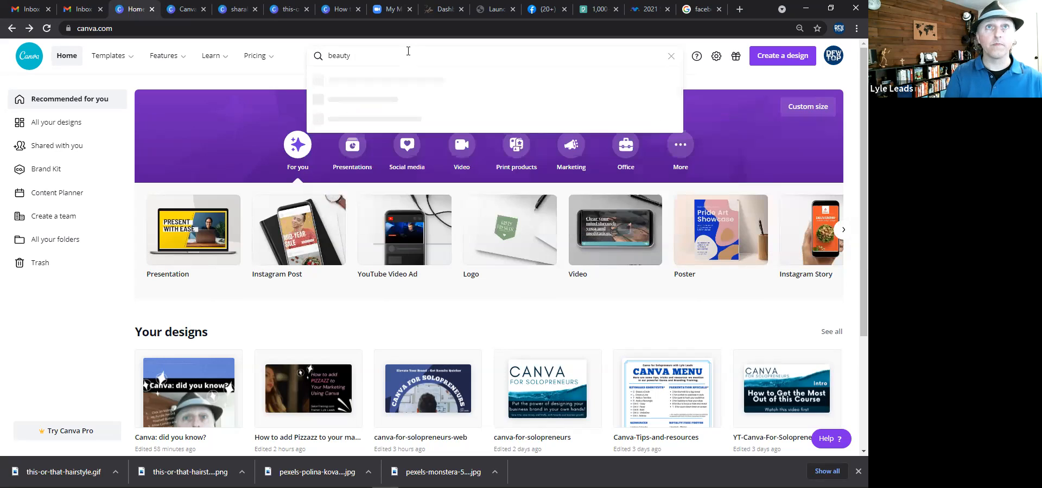
pyautogui.write(' business card')
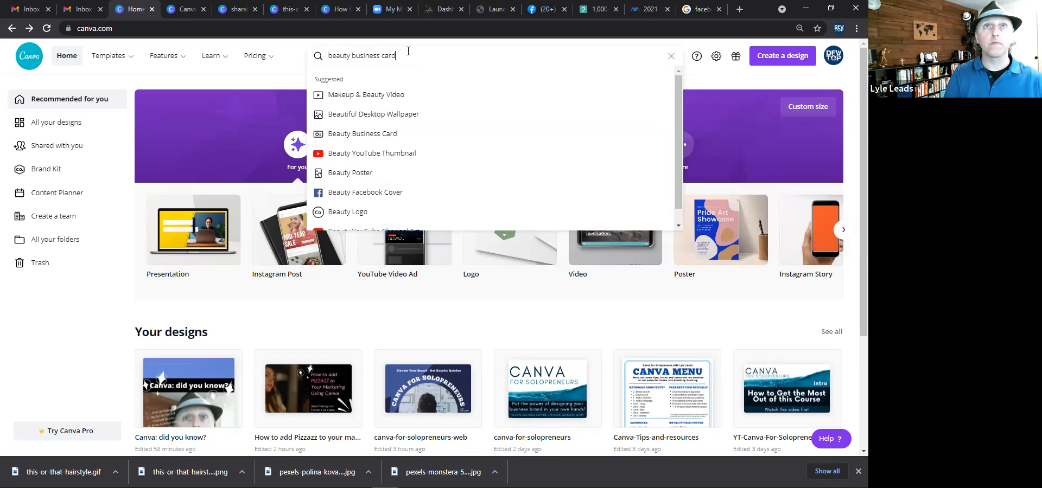
pyautogui.press('Return')
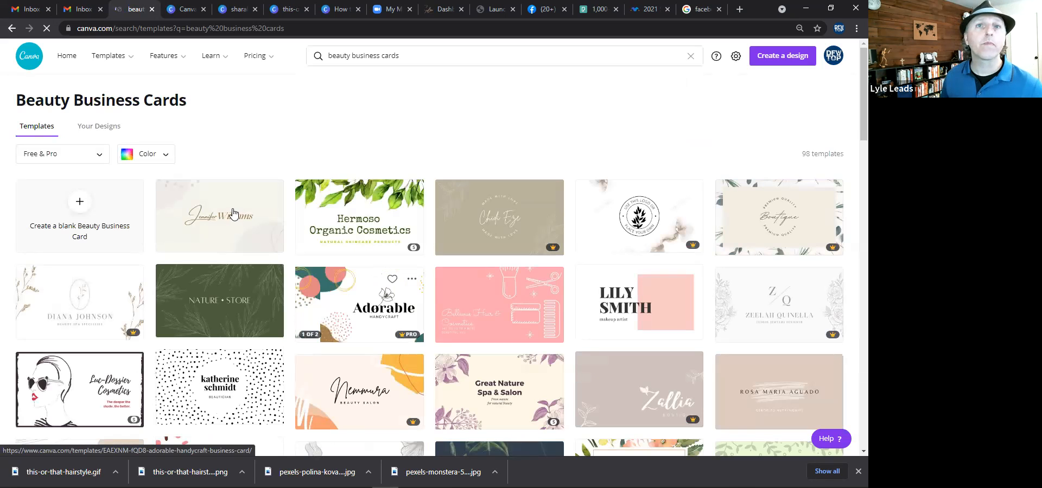
# Open the cream-coloured beauty business card template with a brush-stroke name design.
pyautogui.scroll(-2, 489, 208)
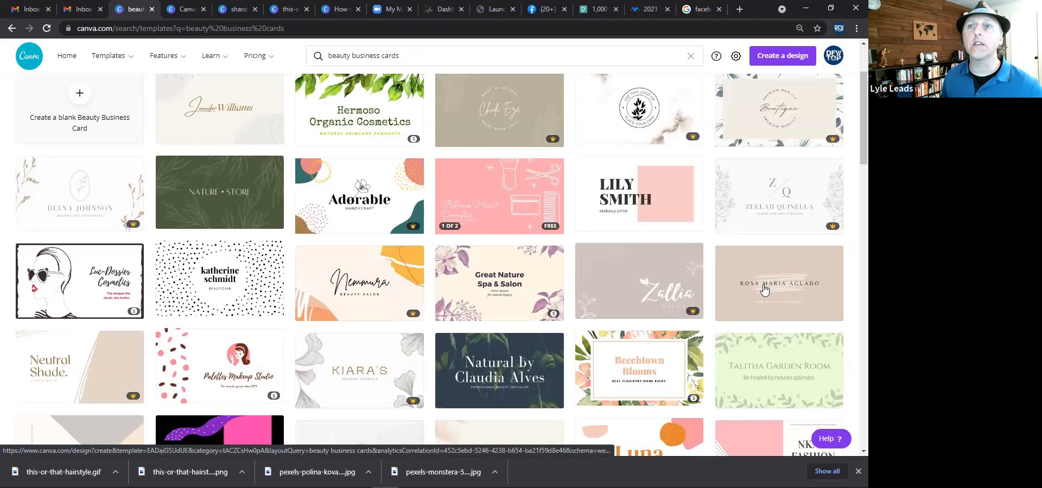
pyautogui.scroll(-1, 765, 291)
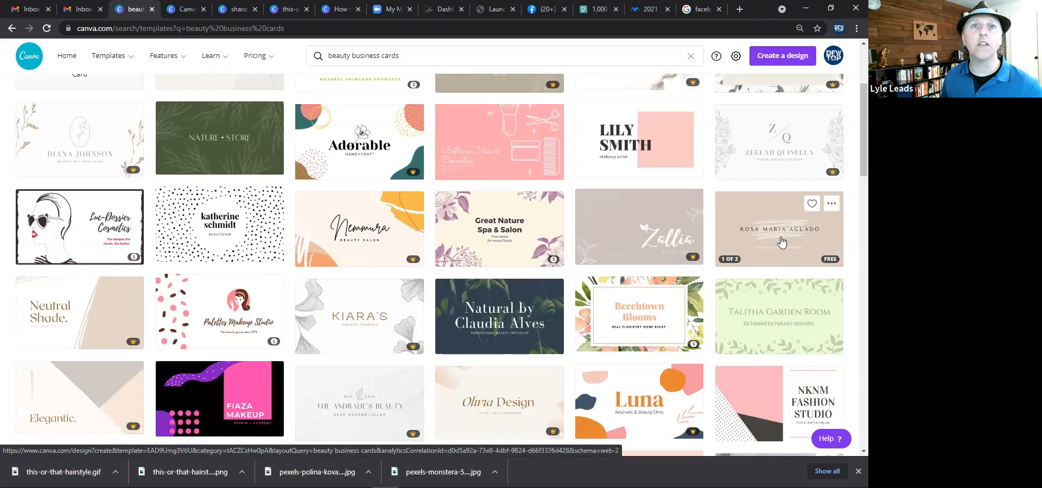
pyautogui.click(782, 243)
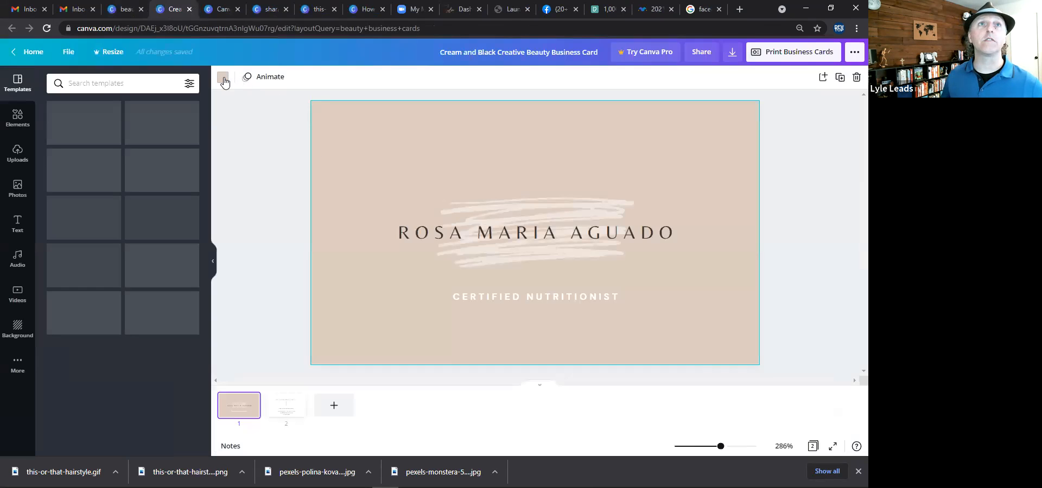
# Set the front card's background colour to pink.
pyautogui.click(223, 78)
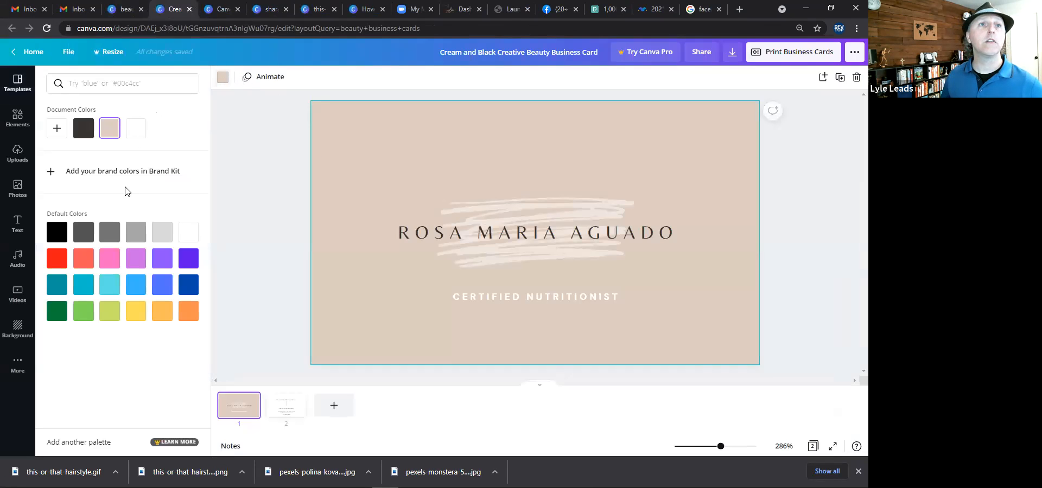
pyautogui.click(109, 265)
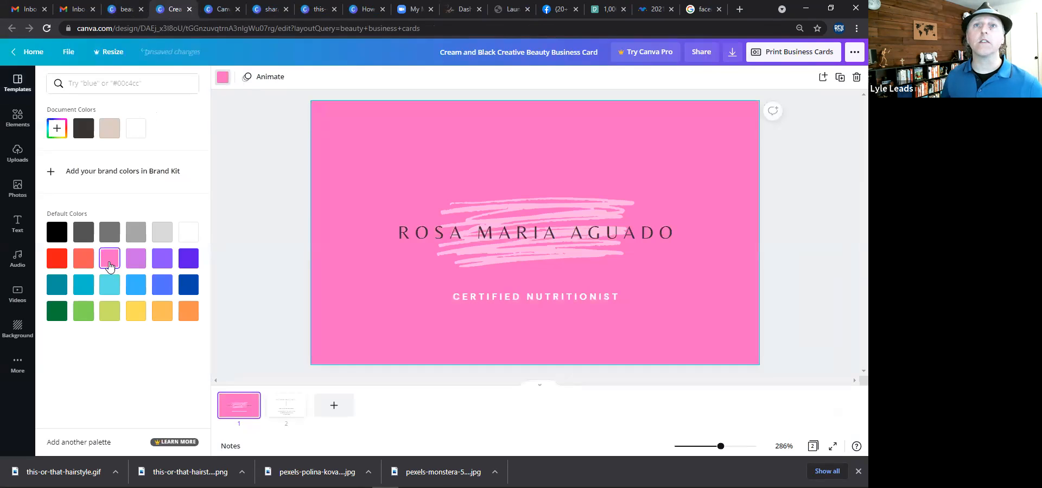
# Change the name text's font to Abhaya Libre Regular.
pyautogui.click(448, 232)
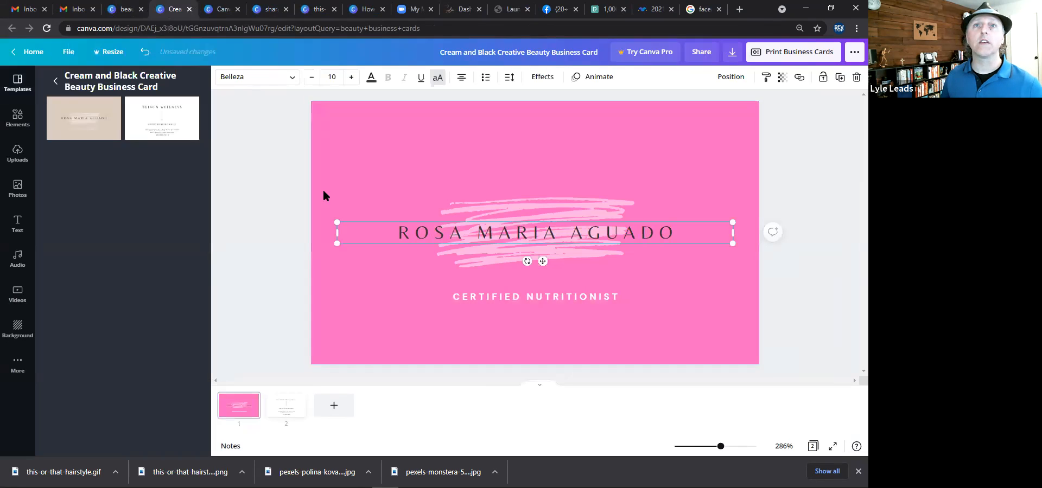
pyautogui.click(255, 77)
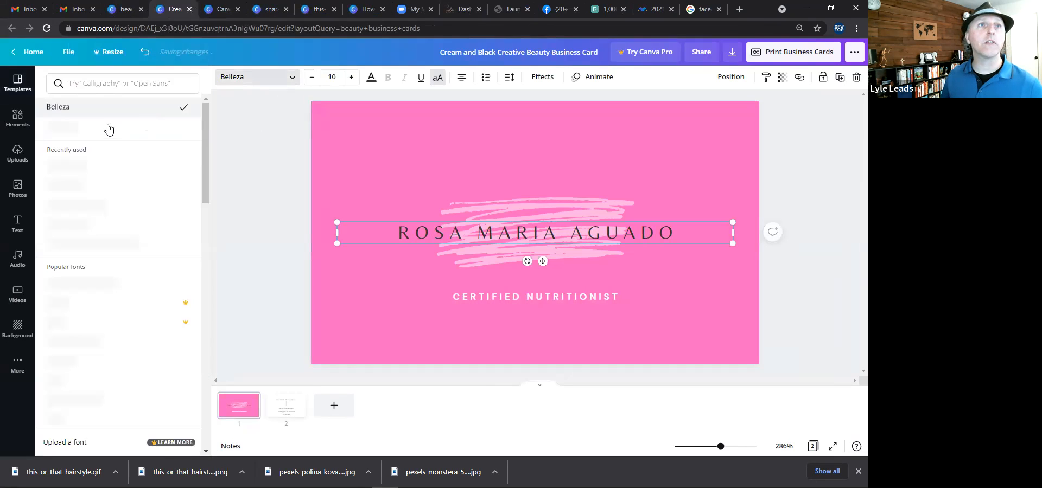
pyautogui.click(83, 172)
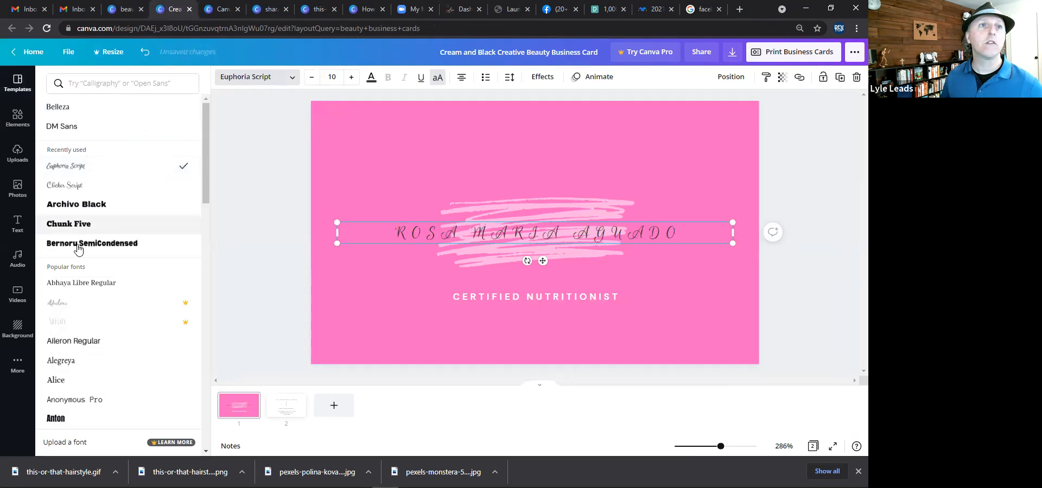
pyautogui.click(77, 283)
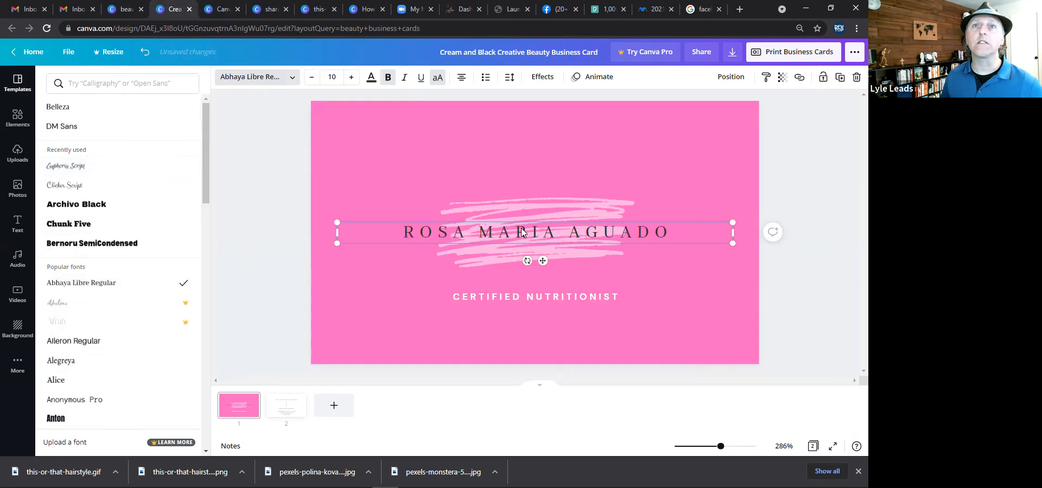
# Move the name text near the top and shrink the brush-stroke graphic, centring it behind the name.
pyautogui.moveTo(527, 165); pyautogui.dragTo(535, 157)
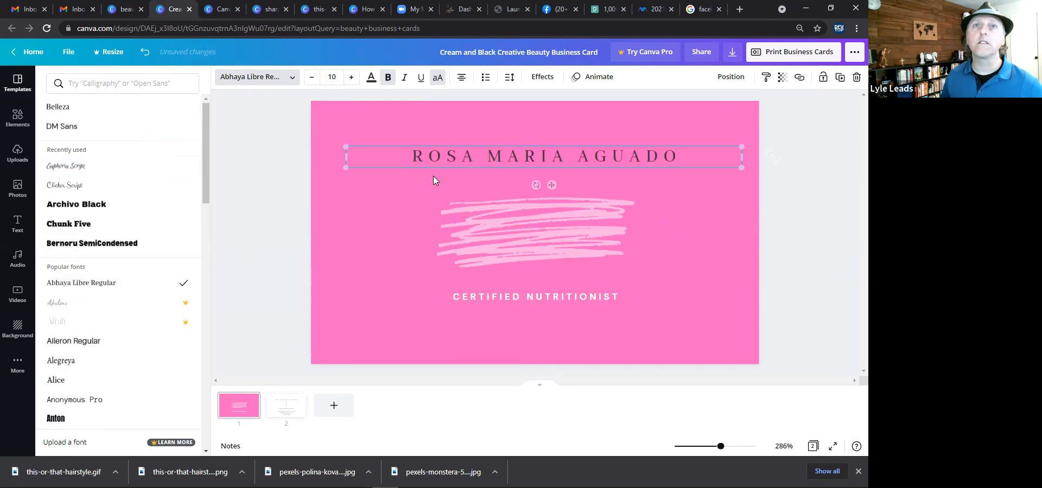
pyautogui.click(353, 210)
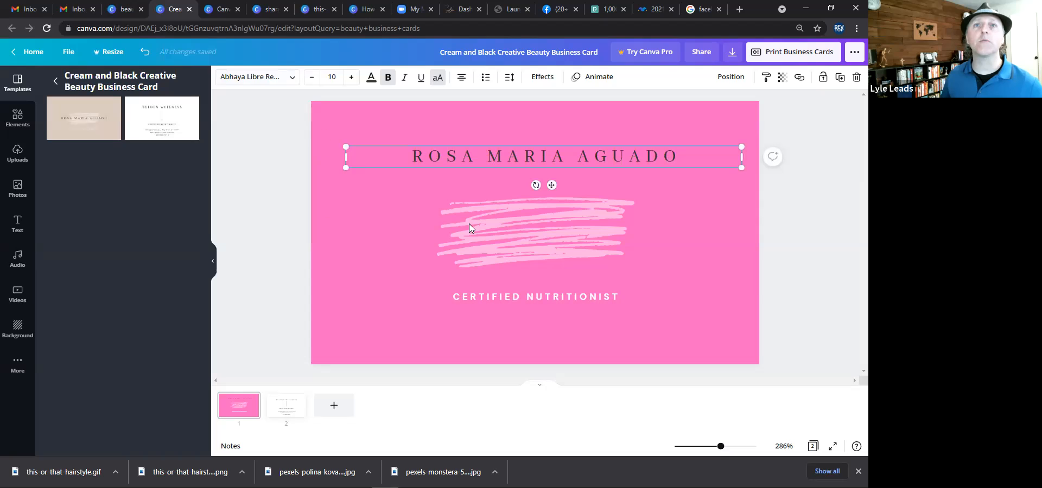
pyautogui.moveTo(532, 201); pyautogui.dragTo(525, 158)
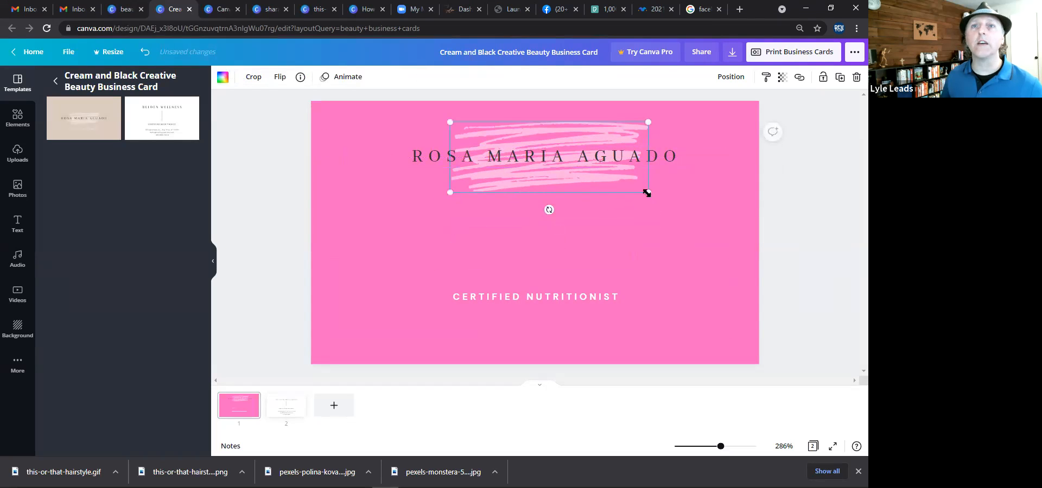
pyautogui.moveTo(647, 192); pyautogui.dragTo(593, 173)
pyautogui.moveTo(525, 132); pyautogui.dragTo(537, 142)
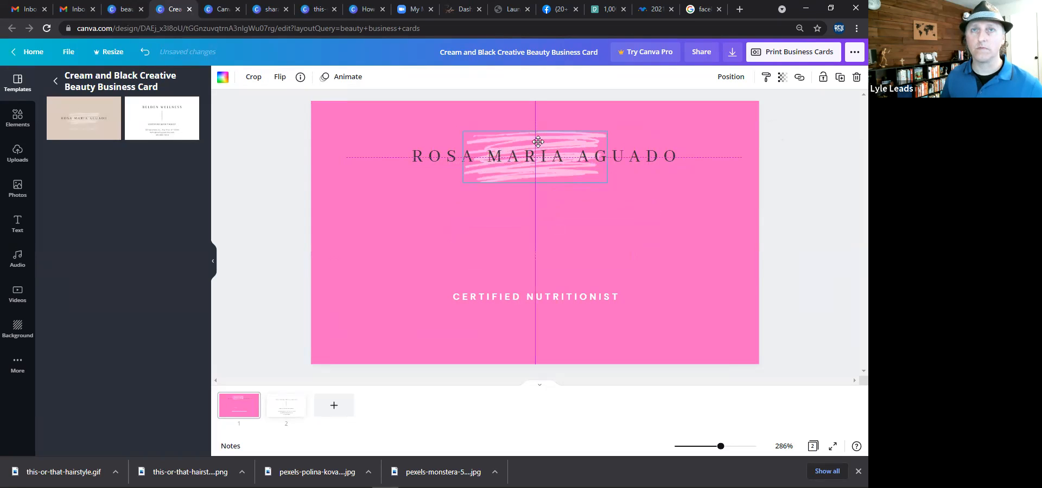
# Replace the subtitle with three lines: PHONE:, EMAIL: and LOCATION:.
pyautogui.click(521, 295)
pyautogui.click(522, 297)
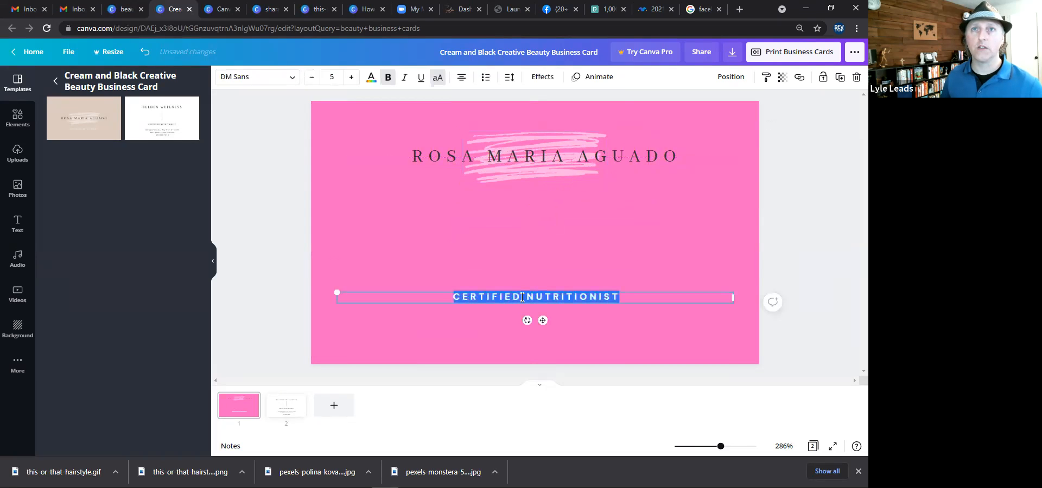
pyautogui.write('PH')
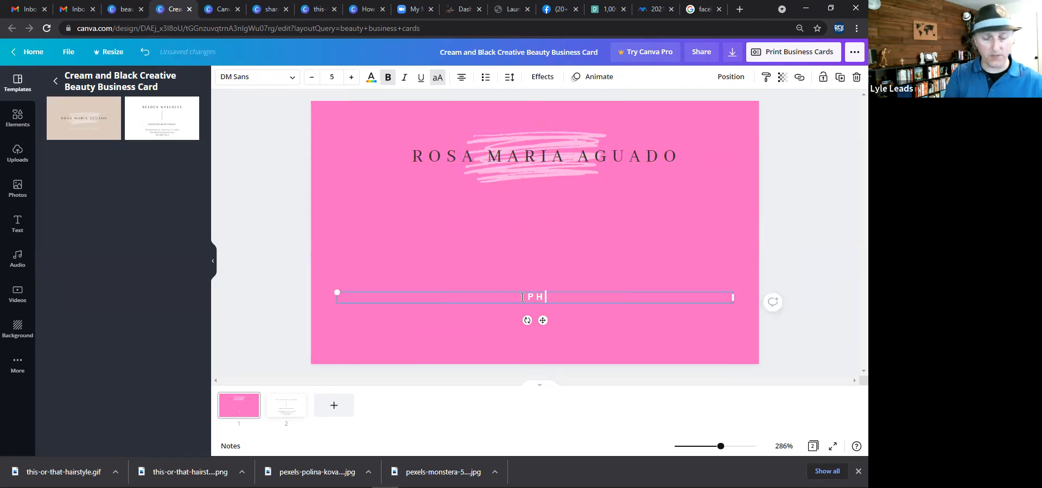
pyautogui.write('ONE:')
pyautogui.press('Return')
pyautogui.write('EMAIL:')
pyautogui.press('Return')
pyautogui.write('LO')
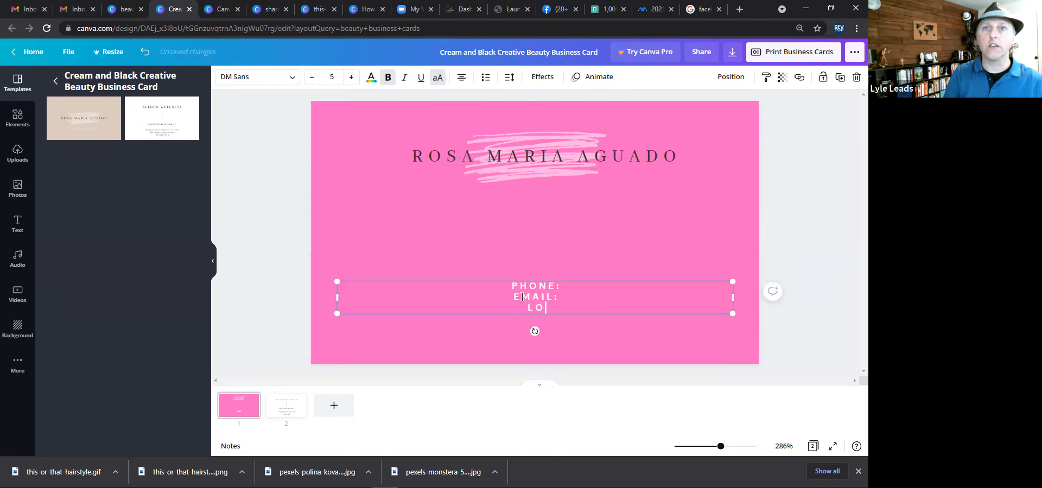
pyautogui.write('CATION:')
pyautogui.press('Return')
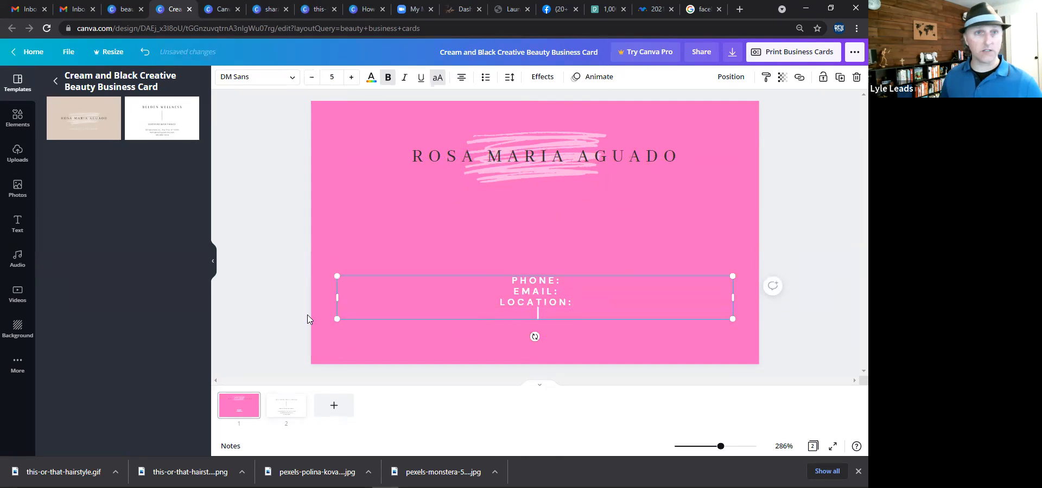
# On the back page, change the heading to BRING THIS CARD IN.
pyautogui.click(279, 406)
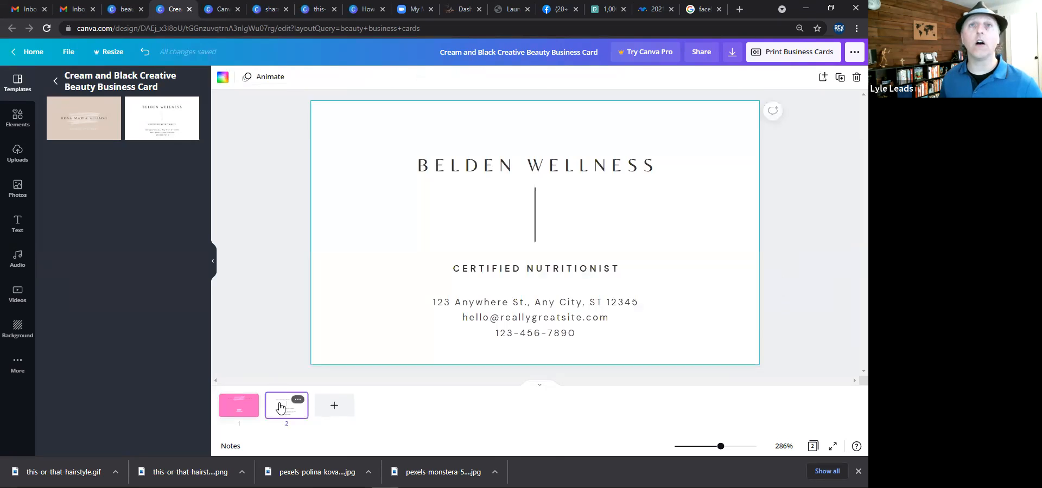
pyautogui.click(450, 183)
pyautogui.click(419, 166)
pyautogui.click(419, 165)
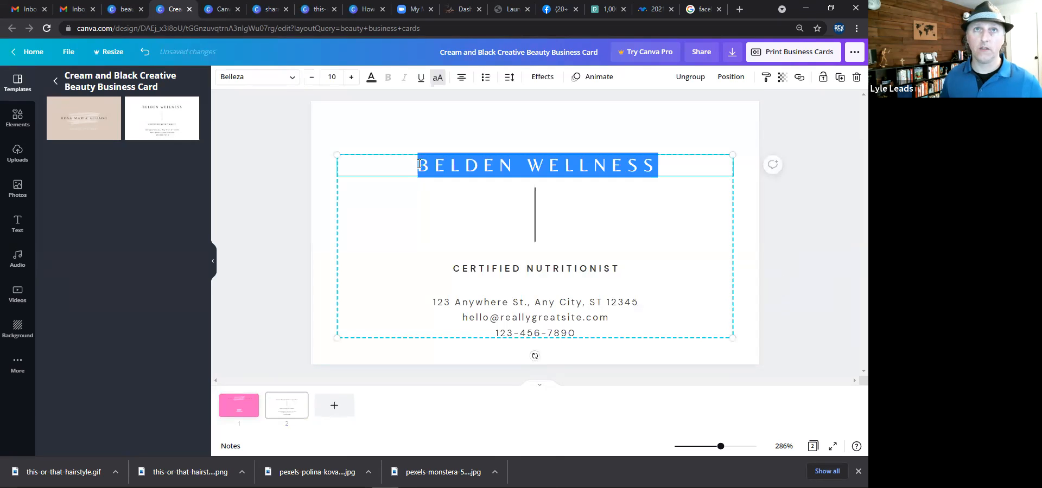
pyautogui.write('BRING ')
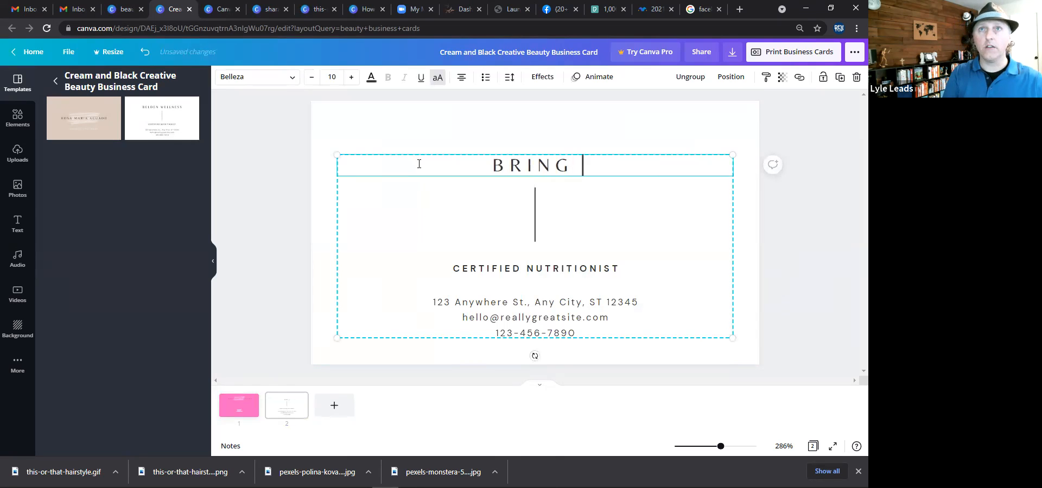
pyautogui.write('THIS CARD IN')
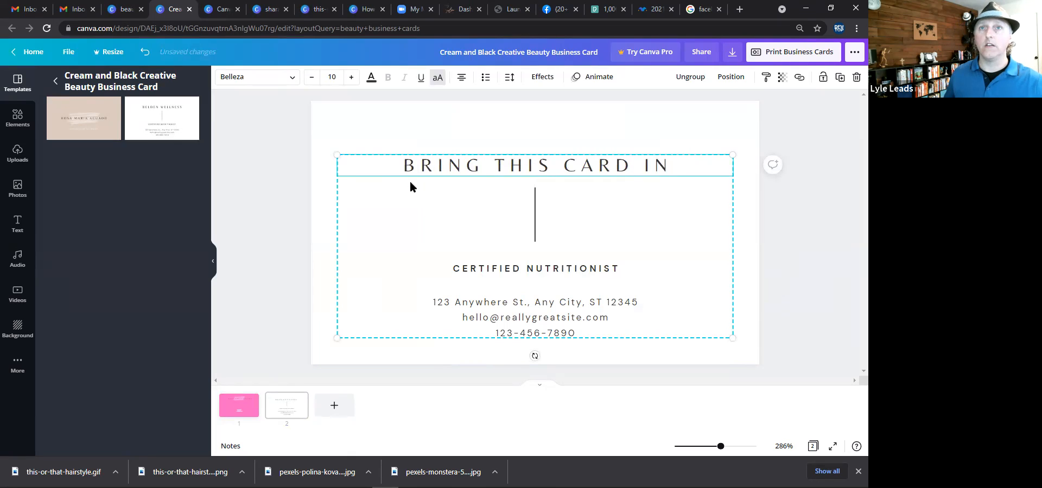
# Replace the back page's subtitle with SAVE 20% ON YOUR FIRST.
pyautogui.click(461, 269)
pyautogui.click(461, 268)
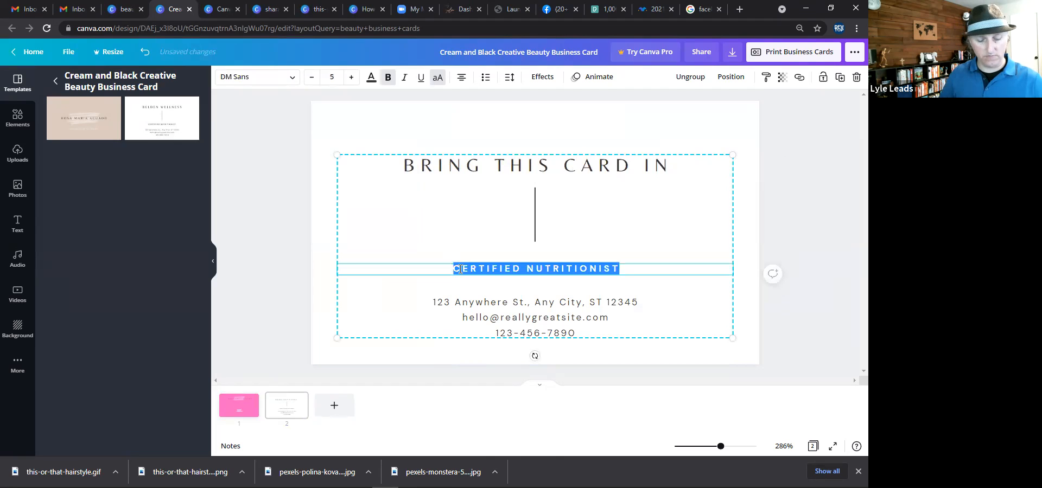
pyautogui.write('SAVE 20')
pyautogui.write('% ON YUT G')
pyautogui.press('BackSpace')
pyautogui.press('BackSpace')
pyautogui.press('BackSpace')
pyautogui.press('BackSpace')
pyautogui.write('OUR ')
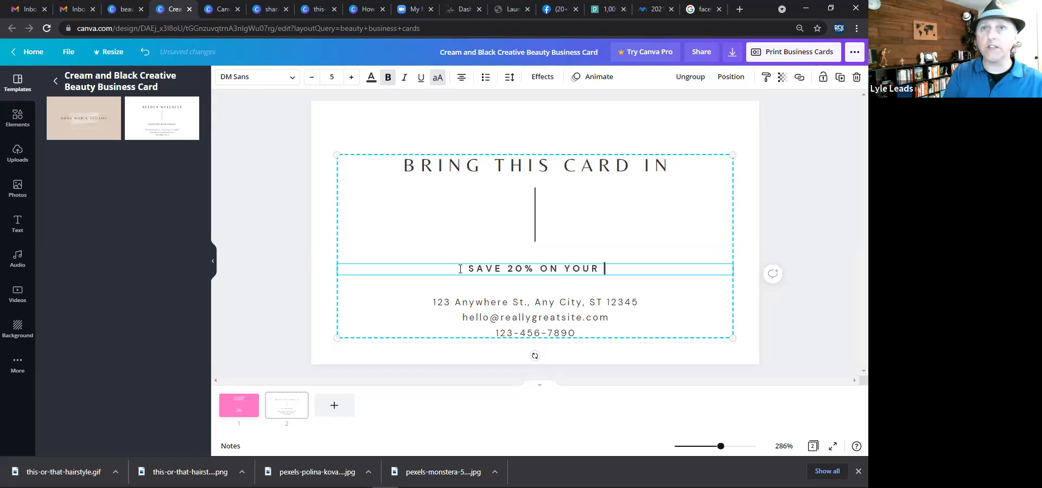
pyautogui.write('FIRST')
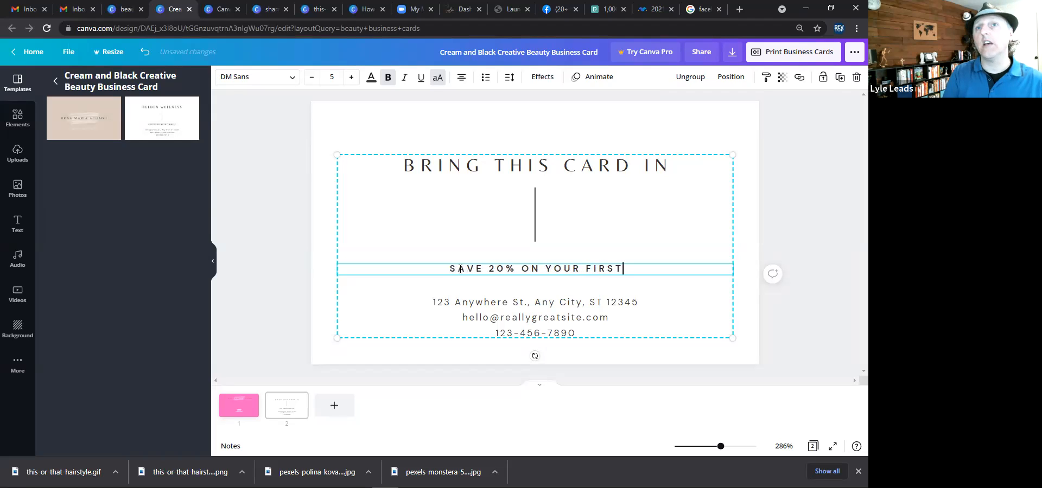
pyautogui.click(282, 221)
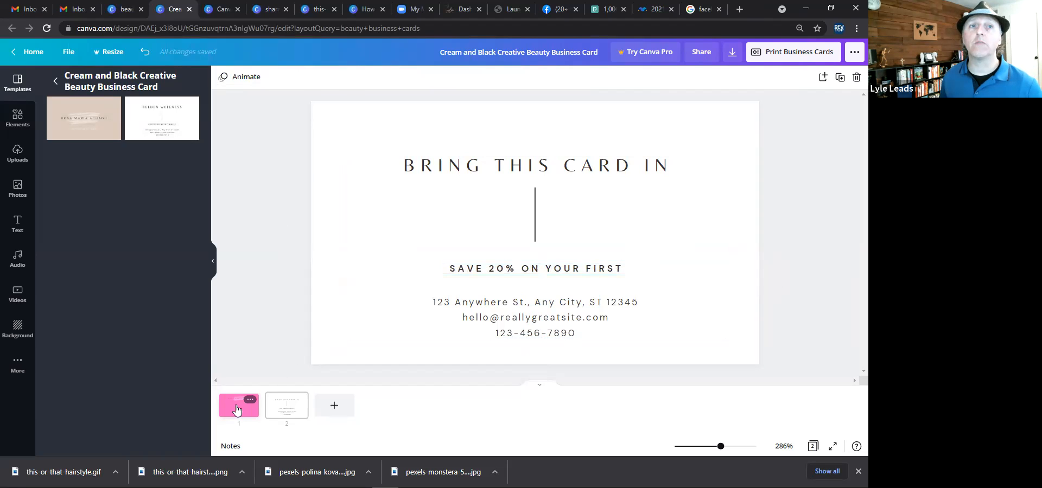
pyautogui.click(243, 403)
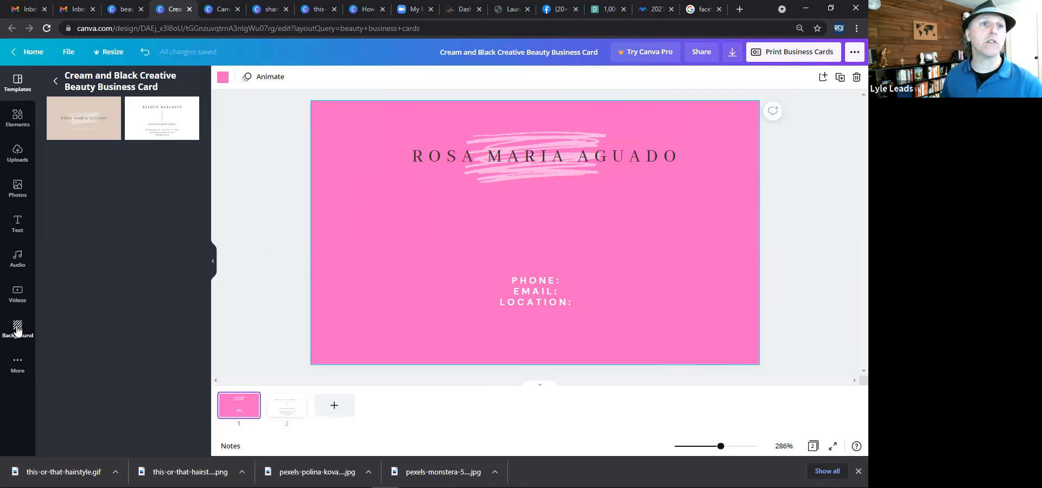
pyautogui.click(17, 330)
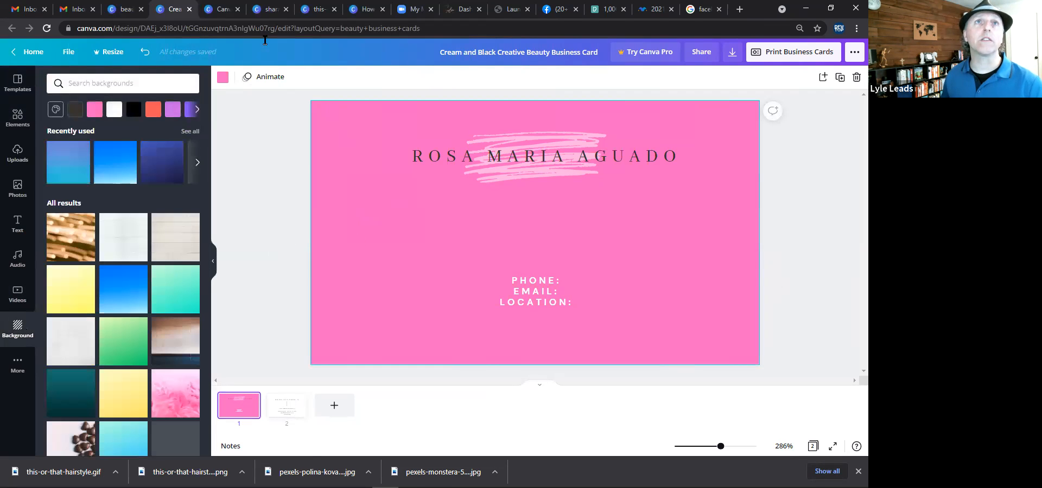
# Switch to the ice cream day story design and open its download options.
pyautogui.click(171, 10)
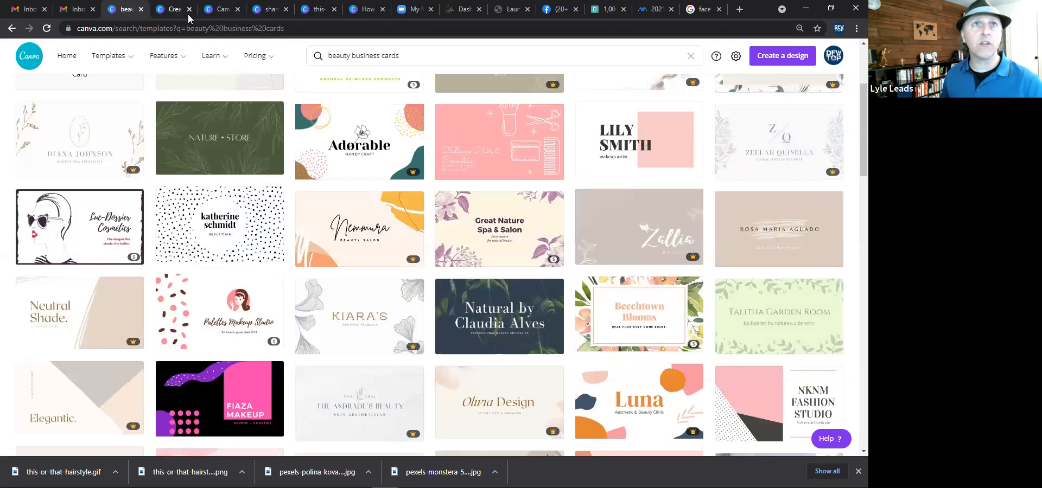
pyautogui.click(221, 8)
pyautogui.click(268, 9)
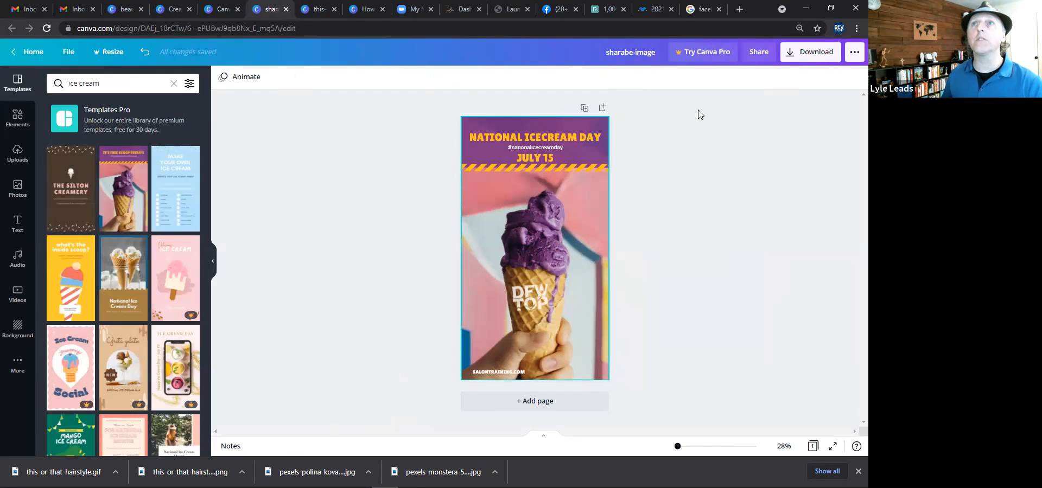
pyautogui.click(798, 52)
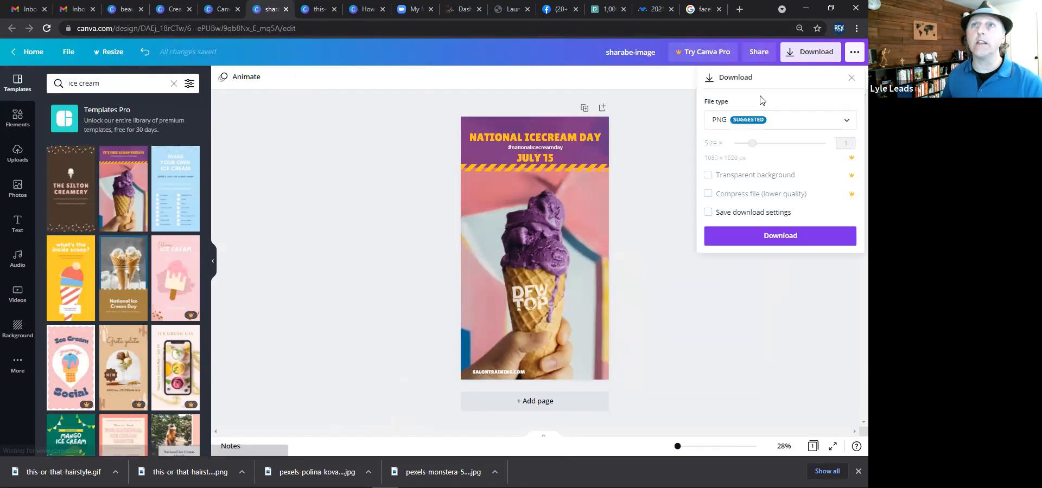
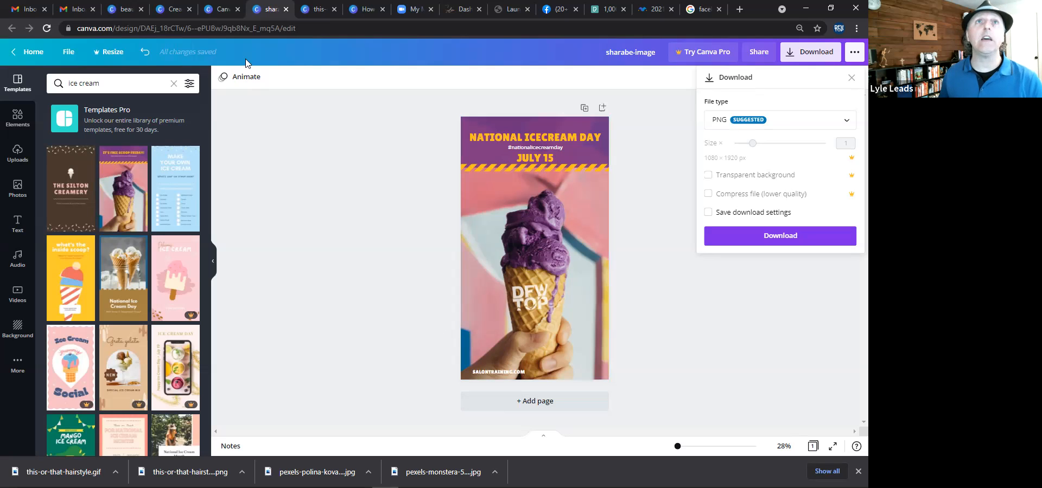
# Switch to the Canva menu design, zoom into the resources section and select the Hashtag Calendar web address.
pyautogui.hotkey('ctrl', 'pageup')
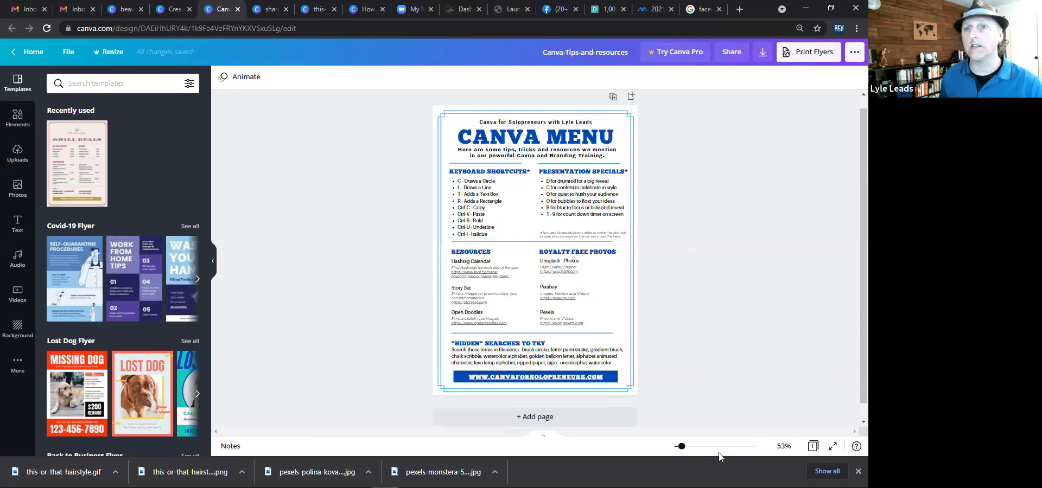
pyautogui.click(705, 450)
pyautogui.scroll(-3, 460, 317)
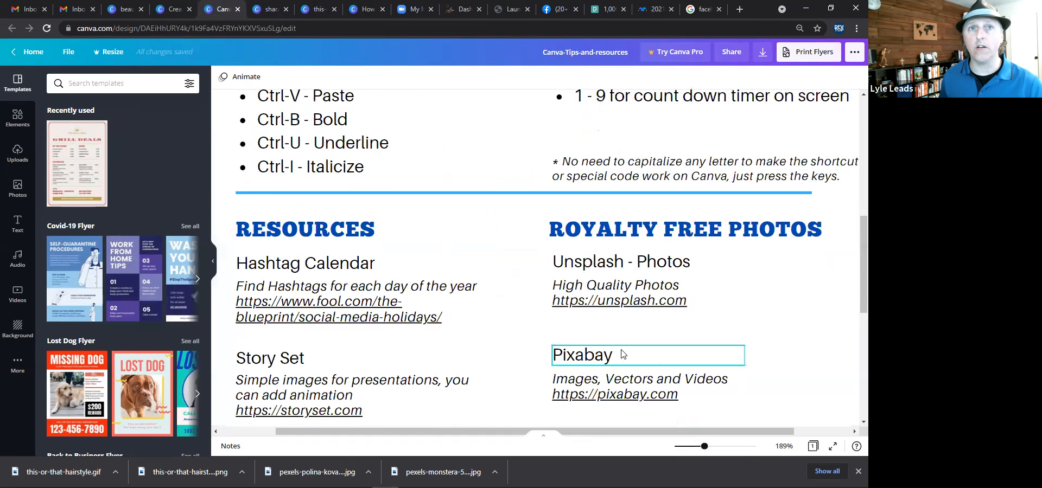
pyautogui.scroll(-1, 460, 318)
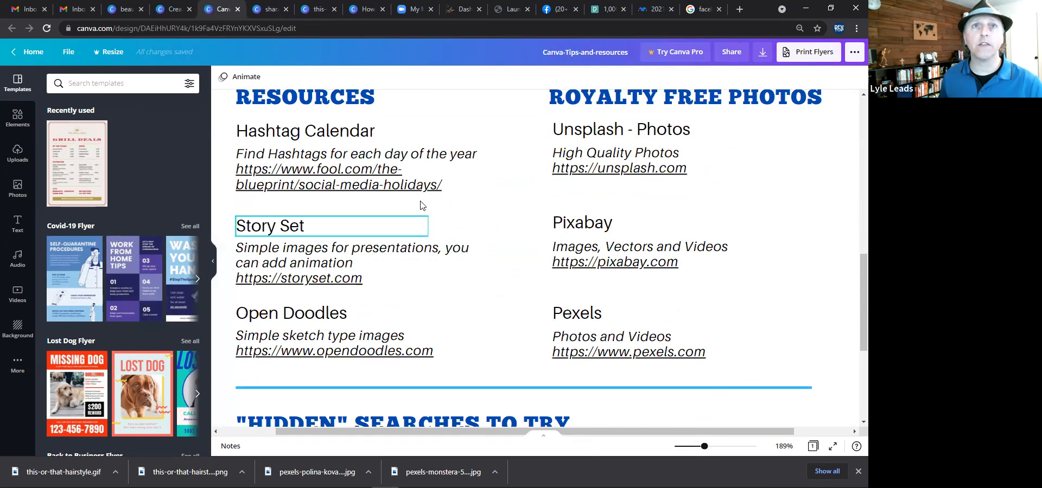
pyautogui.click(442, 189)
pyautogui.click(442, 189)
pyautogui.moveTo(442, 189); pyautogui.dragTo(239, 170)
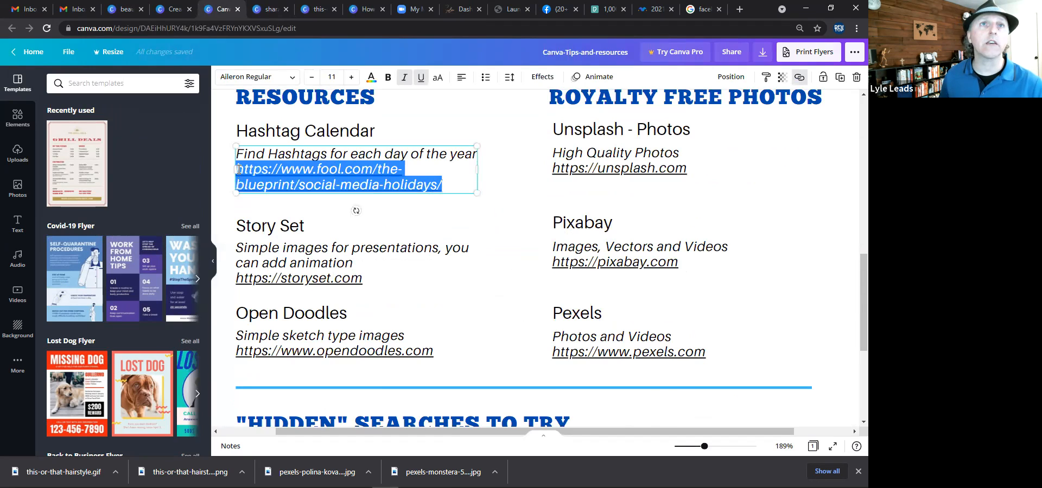
pyautogui.rightClick(270, 172)
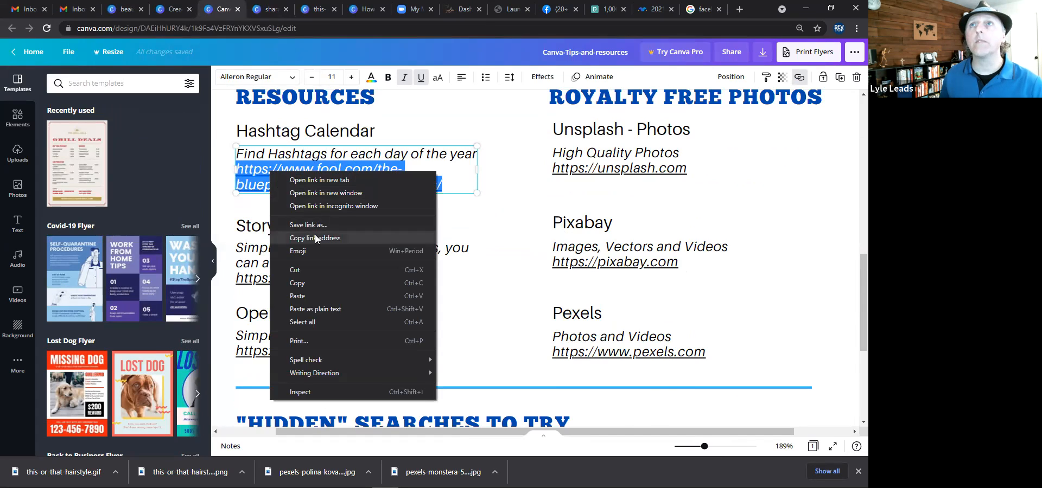
# Open the link settings for the selected web address, then open the design's download options.
pyautogui.click(798, 78)
pyautogui.click(760, 110)
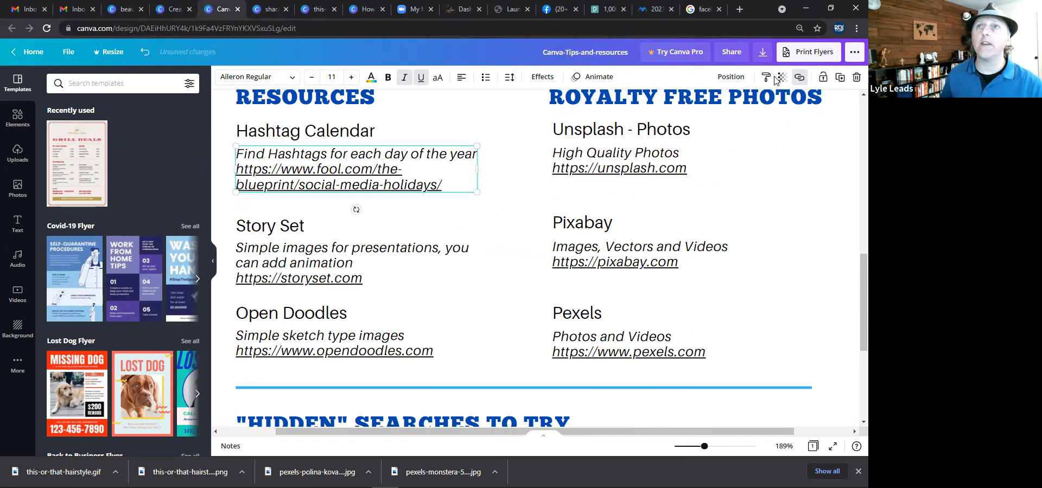
pyautogui.click(763, 52)
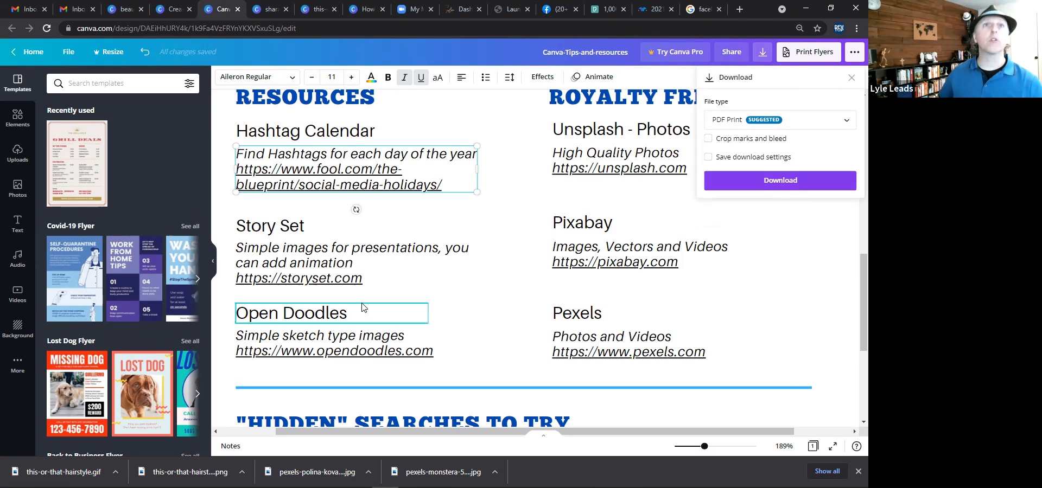
# Go through the open design tabs and return to the Canva home page.
pyautogui.click(266, 19)
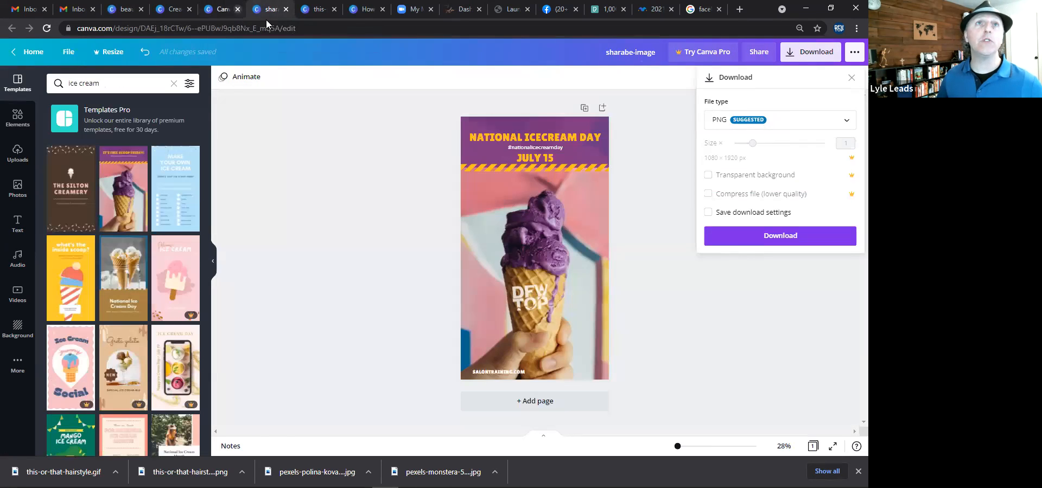
pyautogui.click(218, 9)
pyautogui.click(178, 10)
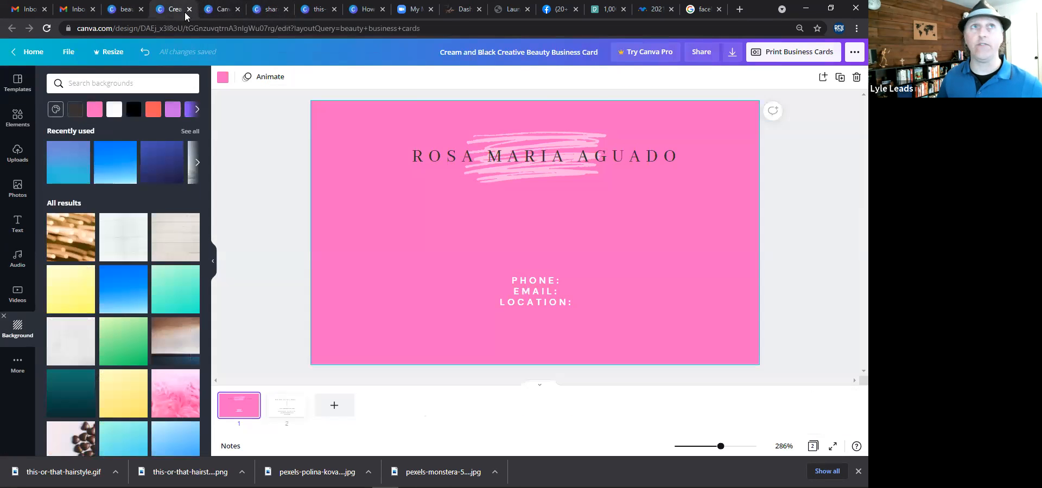
pyautogui.click(189, 9)
pyautogui.click(129, 11)
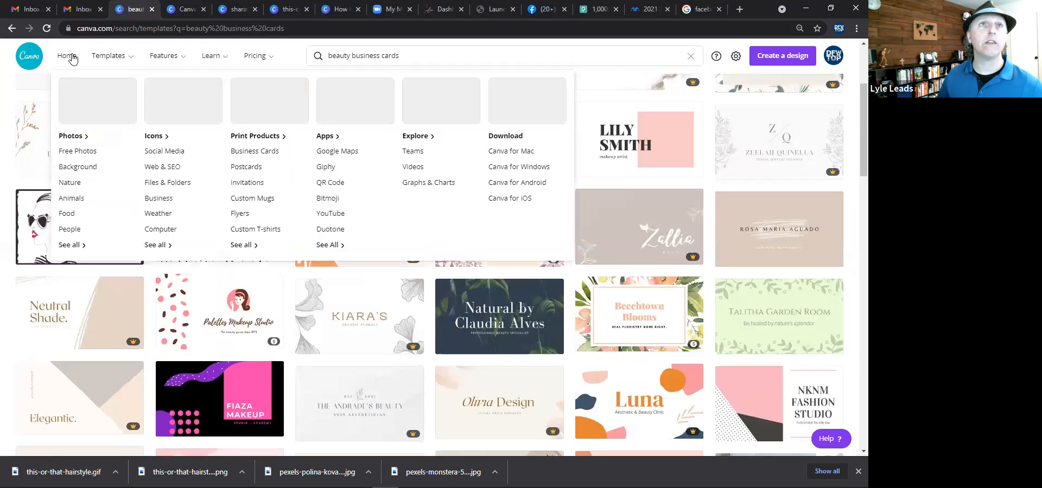
pyautogui.click(67, 56)
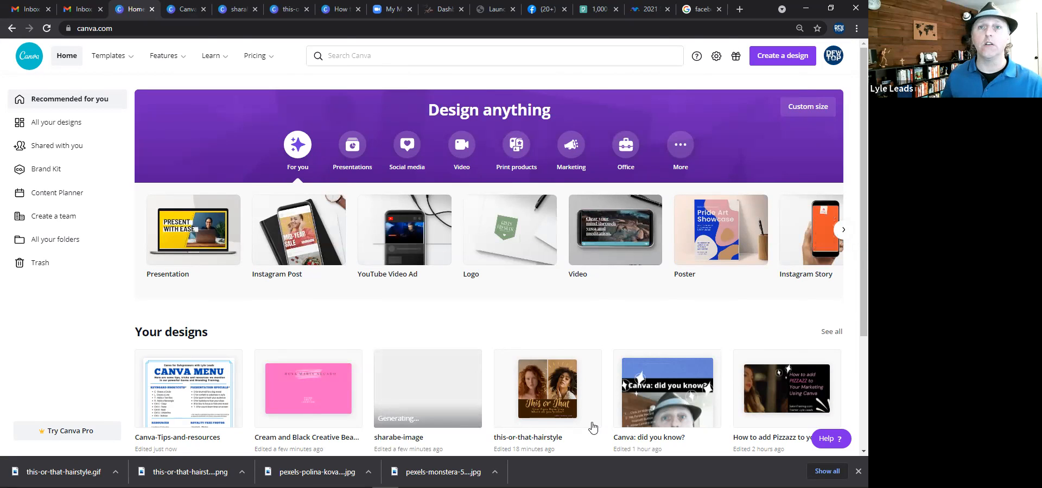
# Open the canva-for-solopreneurs-web design from your designs and page through its slides.
pyautogui.scroll(-3, 509, 288)
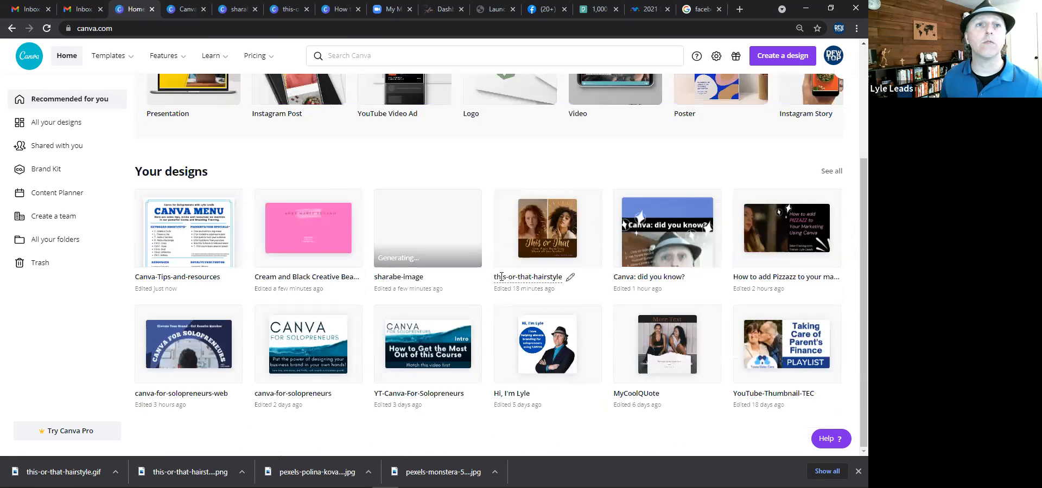
pyautogui.click(215, 333)
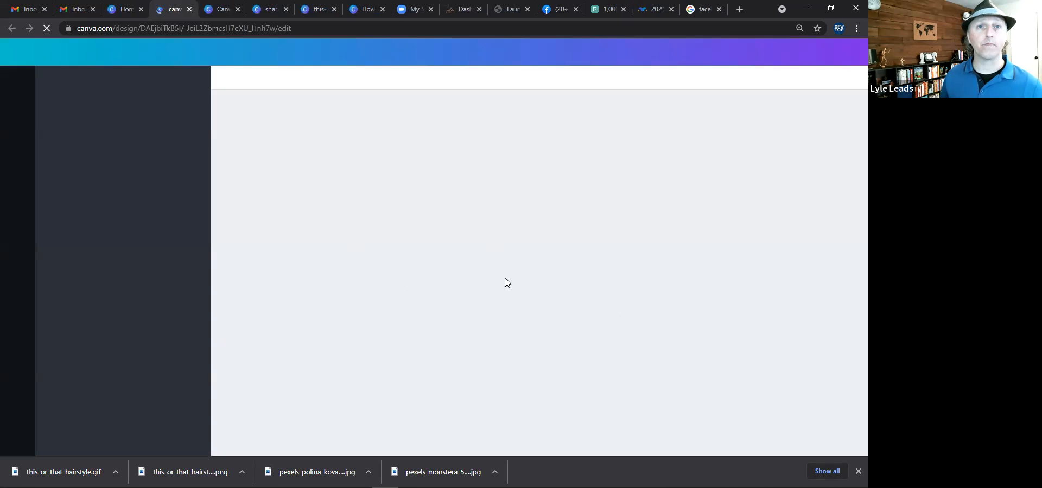
pyautogui.click(858, 471)
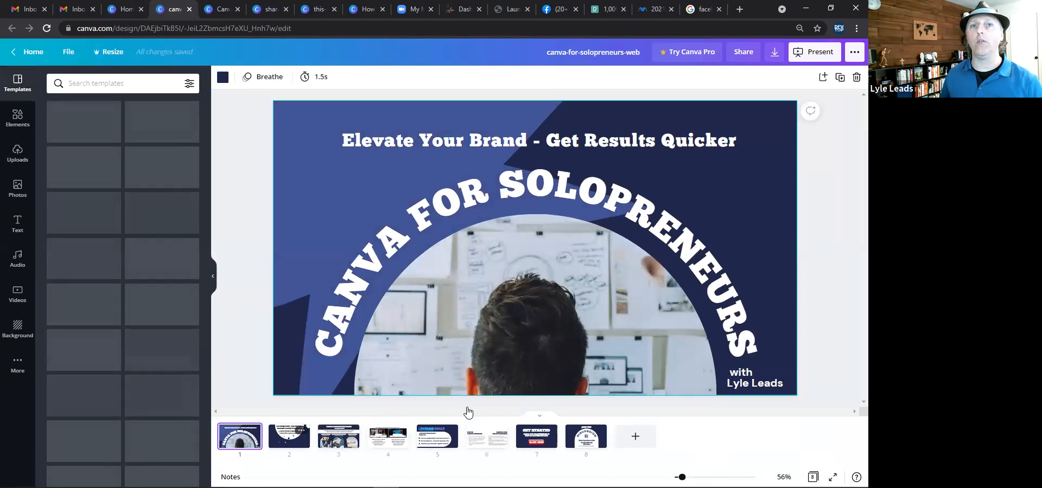
pyautogui.click(333, 434)
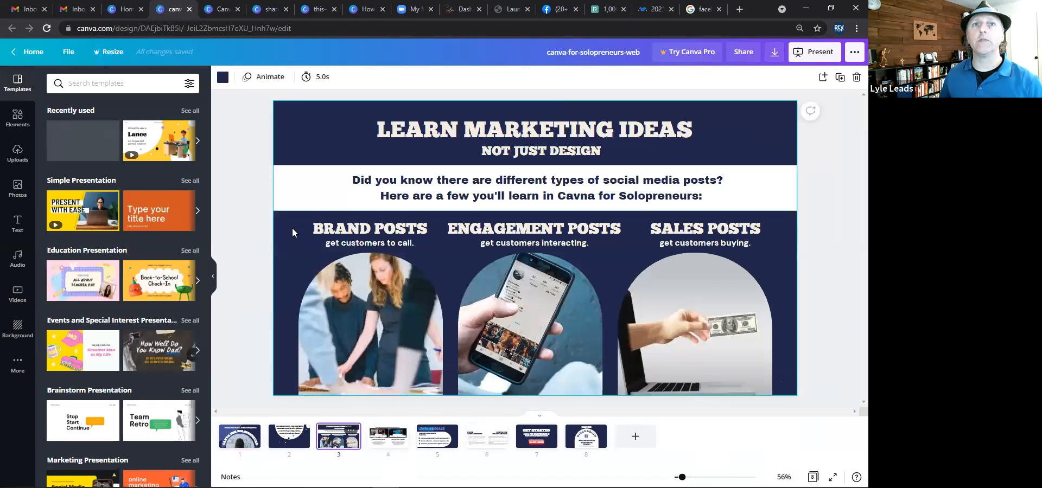
pyautogui.click(249, 448)
pyautogui.click(288, 442)
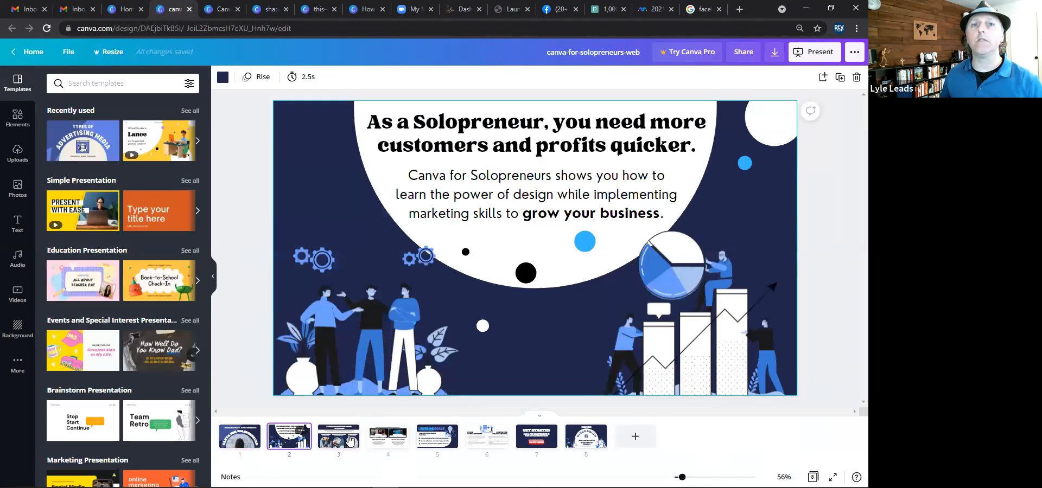
pyautogui.click(351, 431)
pyautogui.click(388, 437)
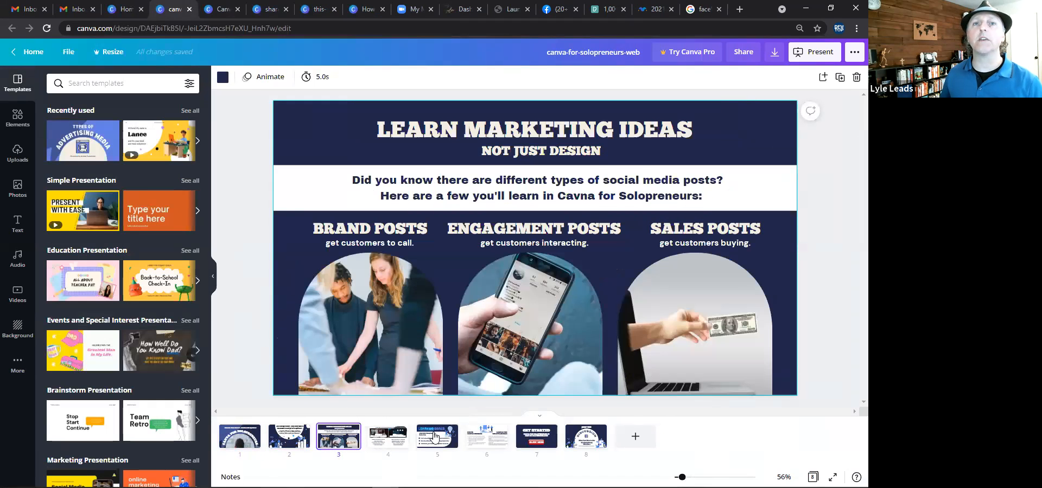
pyautogui.click(442, 437)
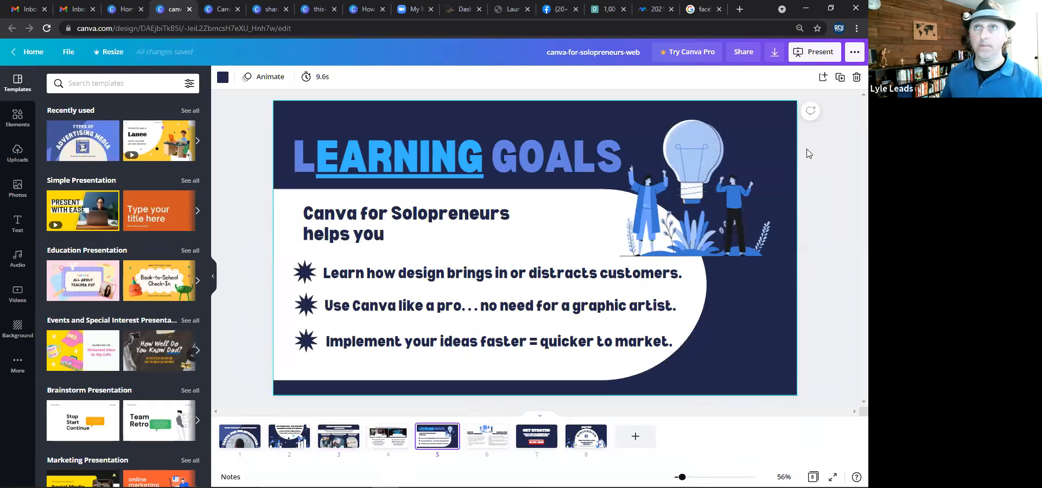
# Publish the design as a website using the Scrolling web style and open the website.
pyautogui.click(854, 55)
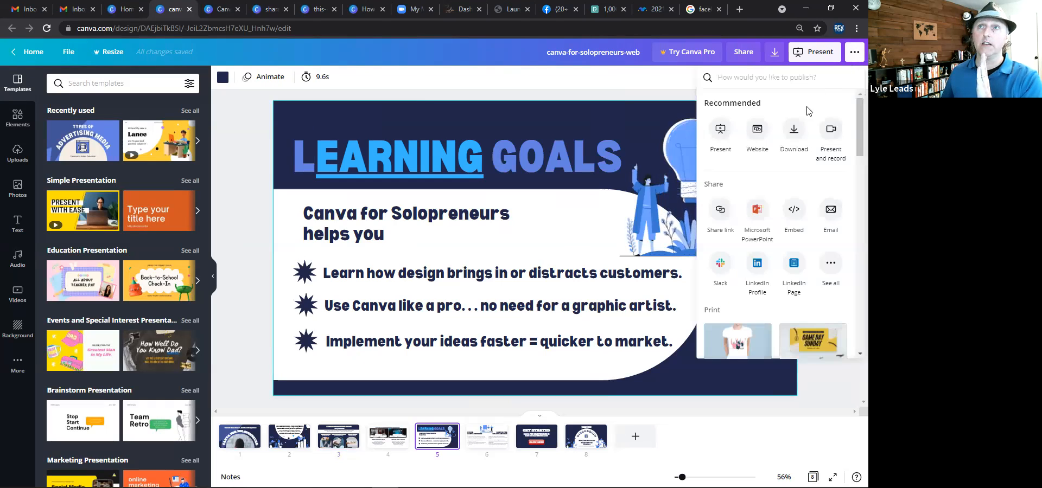
pyautogui.click(757, 134)
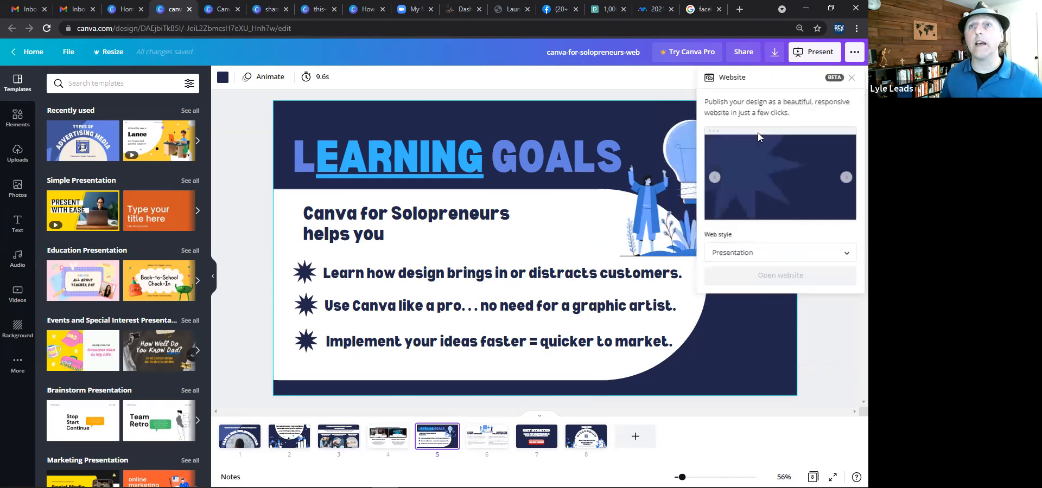
pyautogui.click(809, 253)
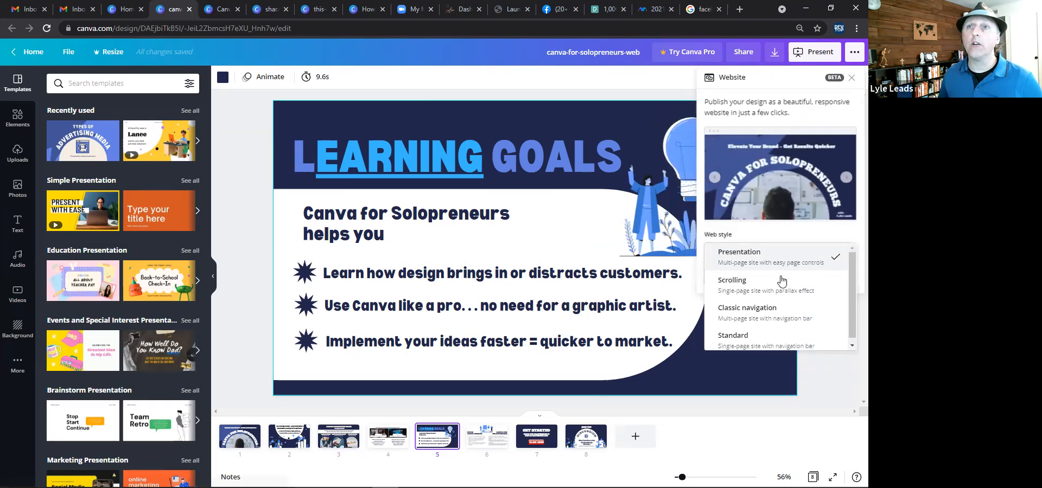
pyautogui.click(752, 287)
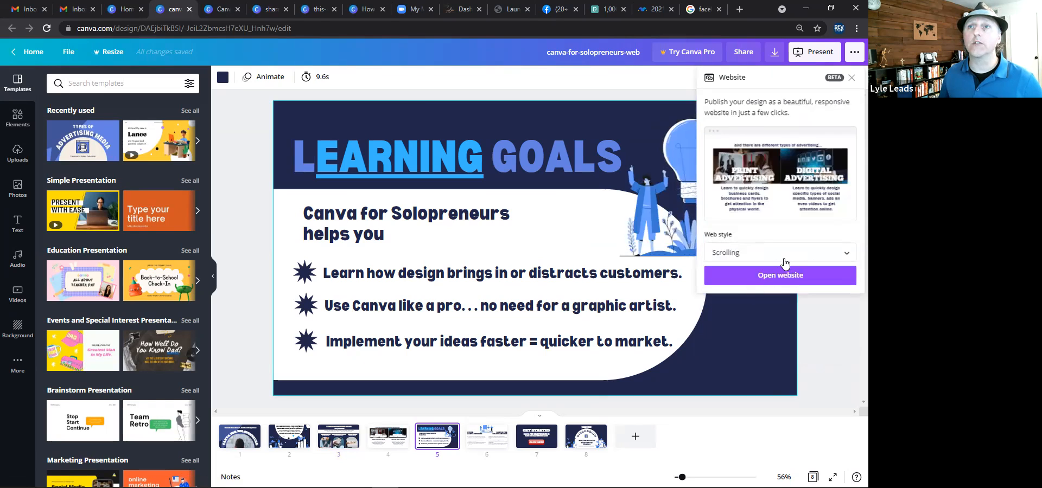
pyautogui.click(760, 275)
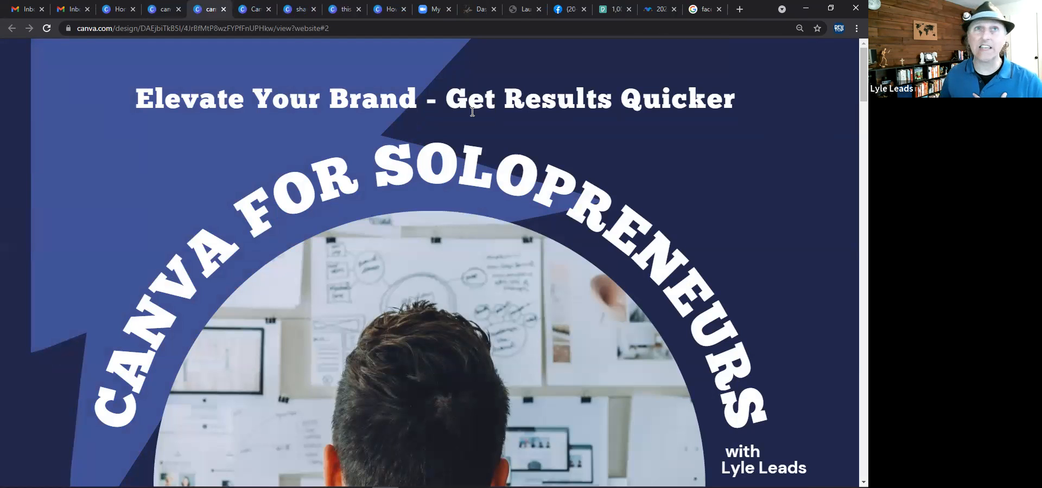
# Scroll through the published website to review its sections.
pyautogui.scroll(-2, 306, 118)
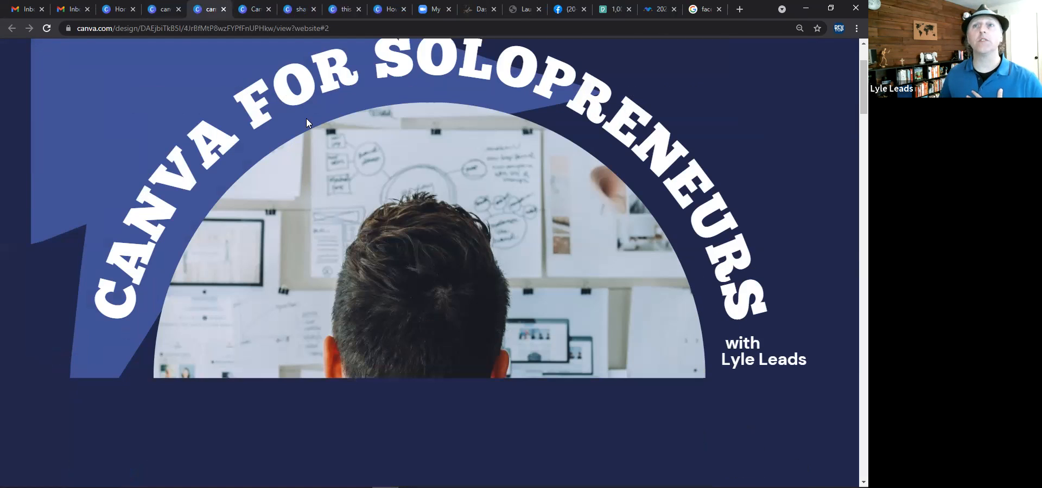
pyautogui.scroll(-2, 306, 118)
pyautogui.scroll(-3, 306, 118)
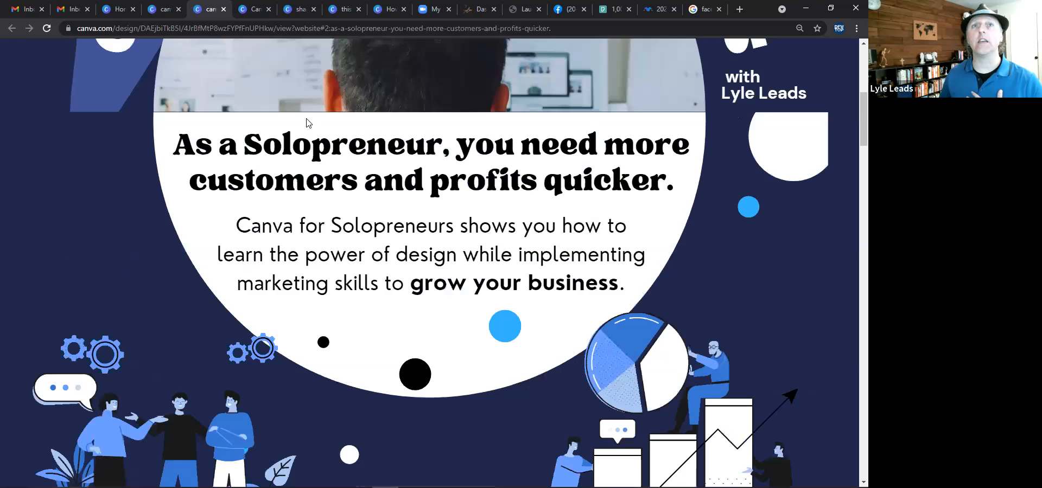
pyautogui.scroll(-3, 306, 122)
pyautogui.scroll(-3, 306, 119)
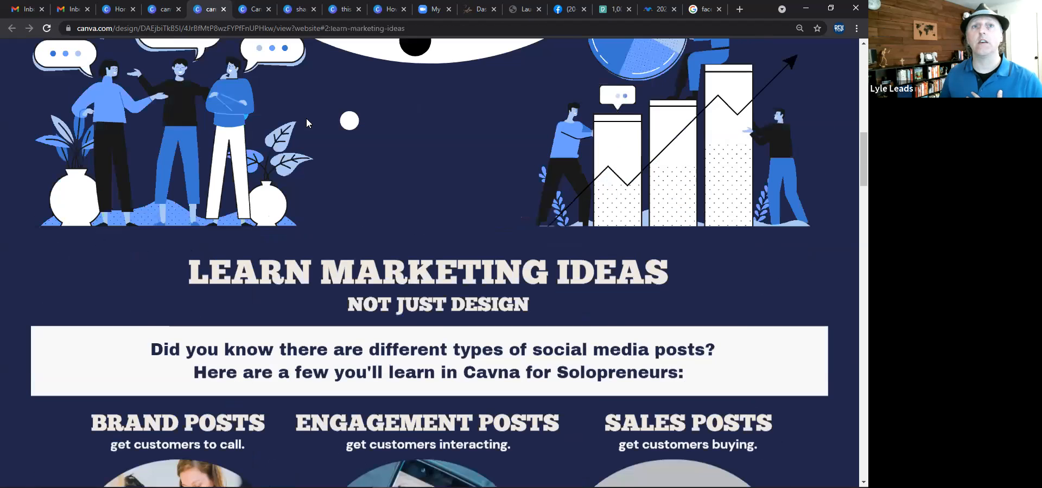
pyautogui.scroll(-3, 307, 120)
pyautogui.scroll(-5, 308, 120)
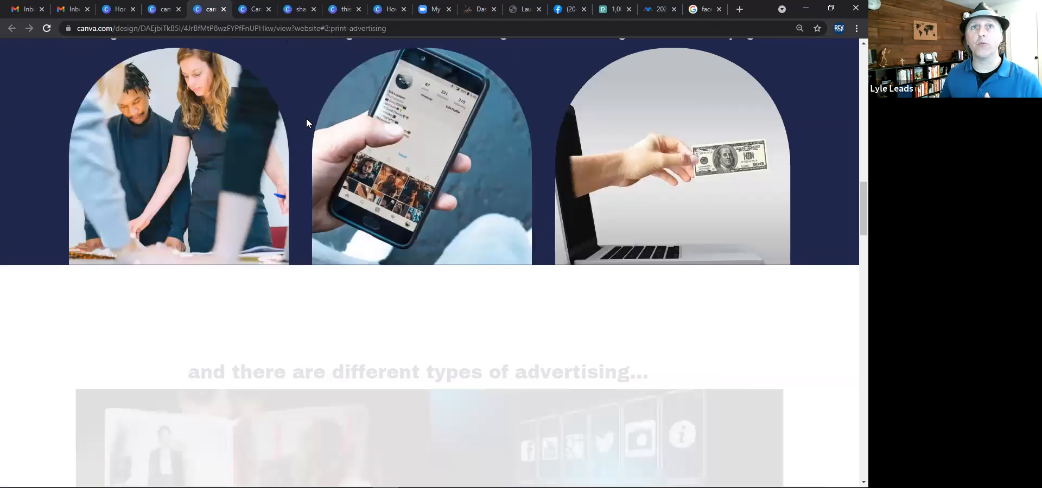
pyautogui.scroll(-5, 306, 122)
pyautogui.scroll(-6, 307, 120)
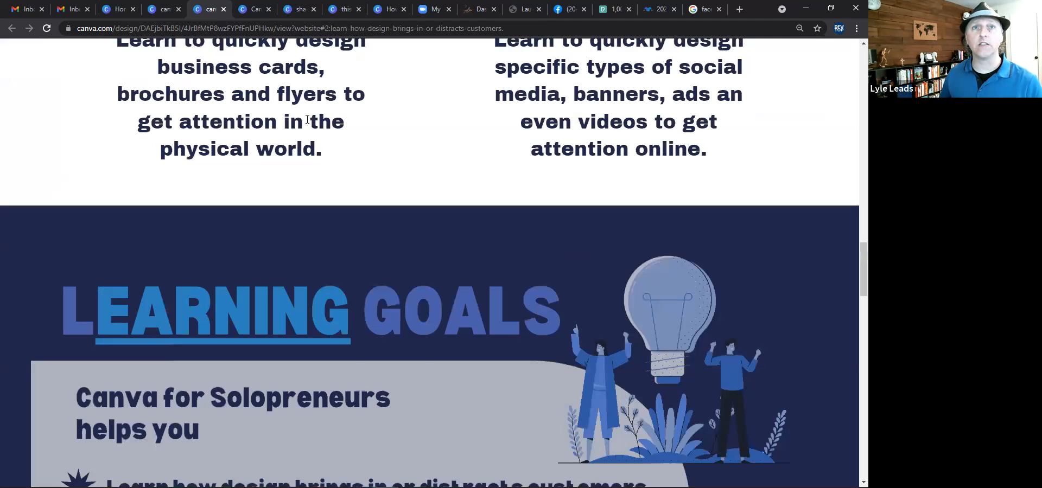
pyautogui.scroll(-6, 307, 120)
pyautogui.scroll(-4, 307, 120)
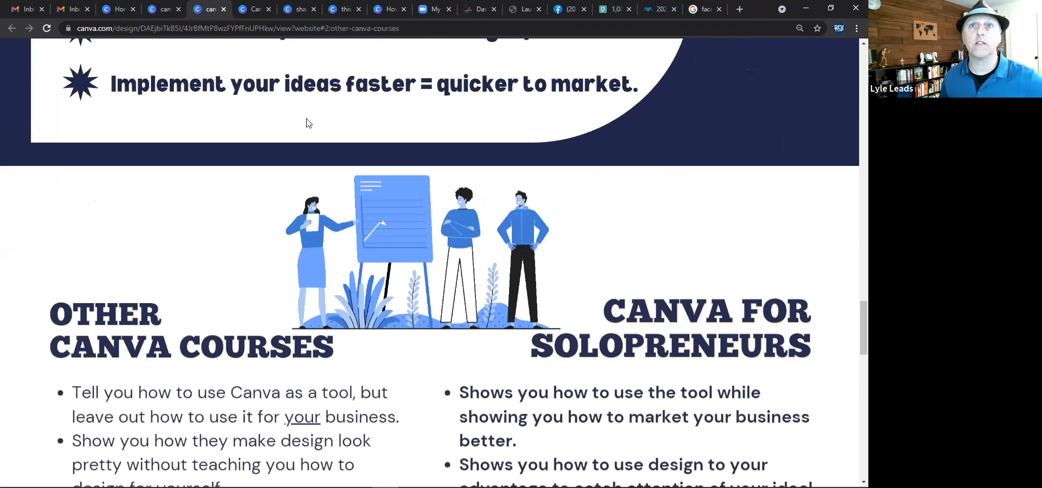
pyautogui.scroll(-4, 307, 120)
pyautogui.scroll(-4, 305, 122)
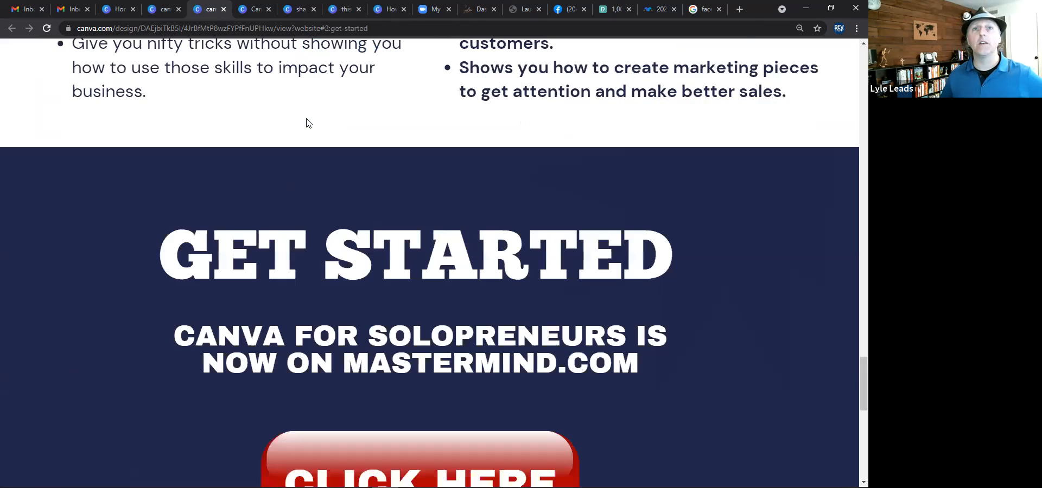
pyautogui.scroll(-3, 417, 316)
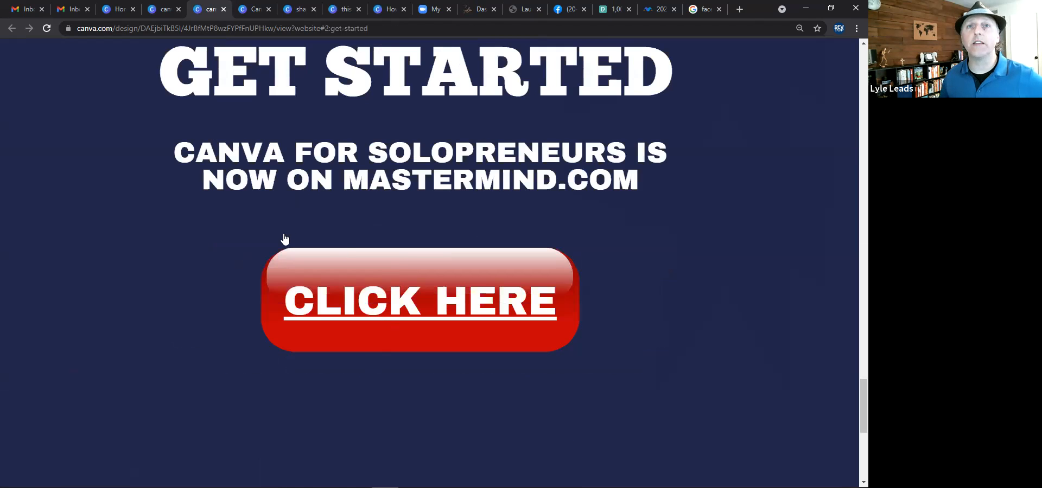
pyautogui.scroll(-5, 397, 224)
pyautogui.scroll(-1, 410, 387)
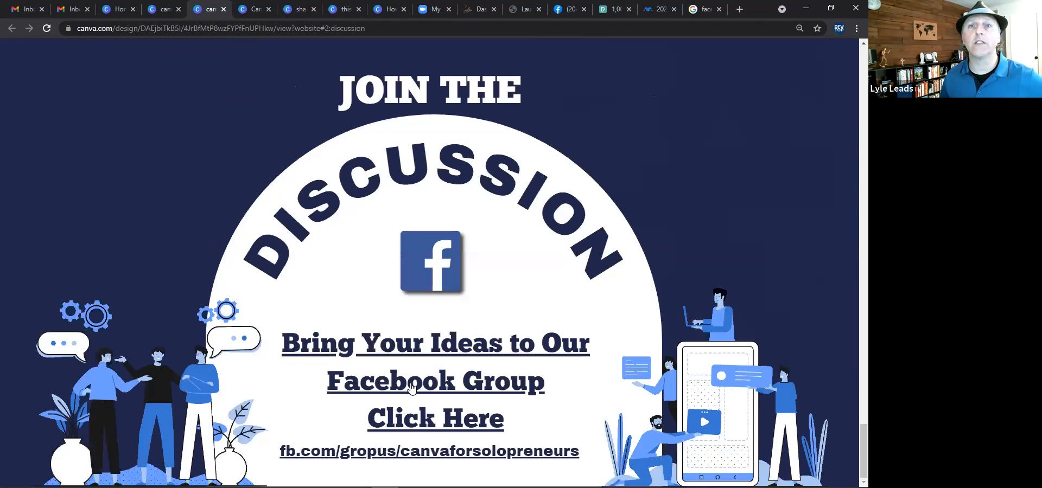
pyautogui.scroll(2, 411, 386)
pyautogui.scroll(16, 415, 376)
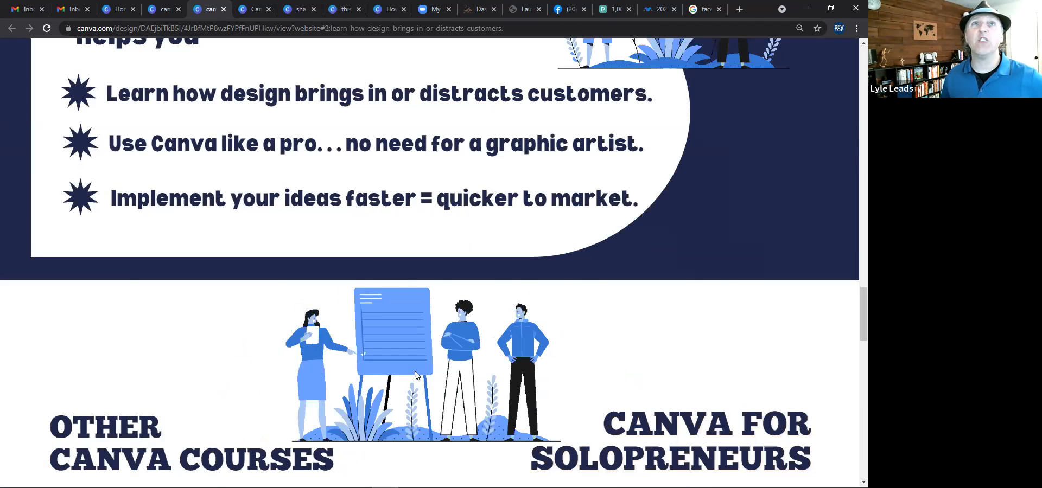
pyautogui.scroll(10, 327, 187)
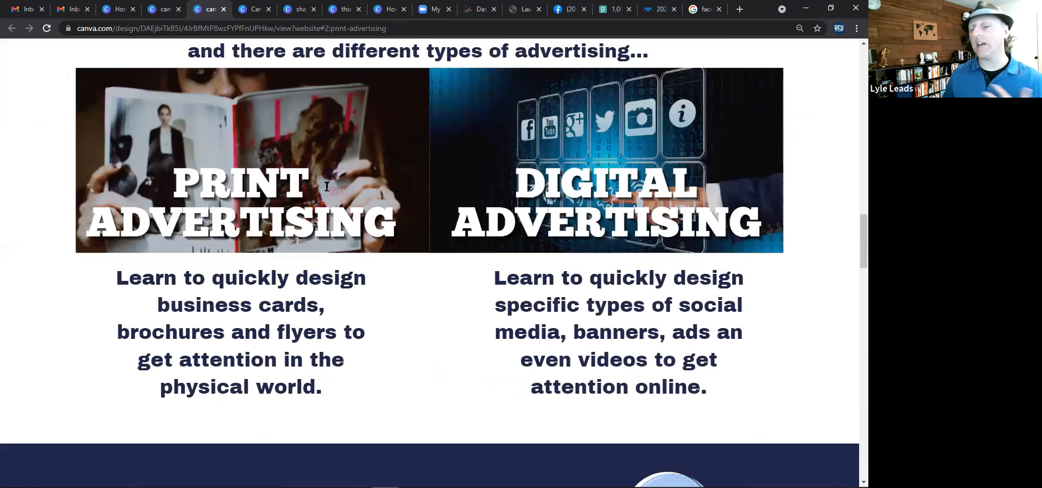
pyautogui.scroll(10, 327, 187)
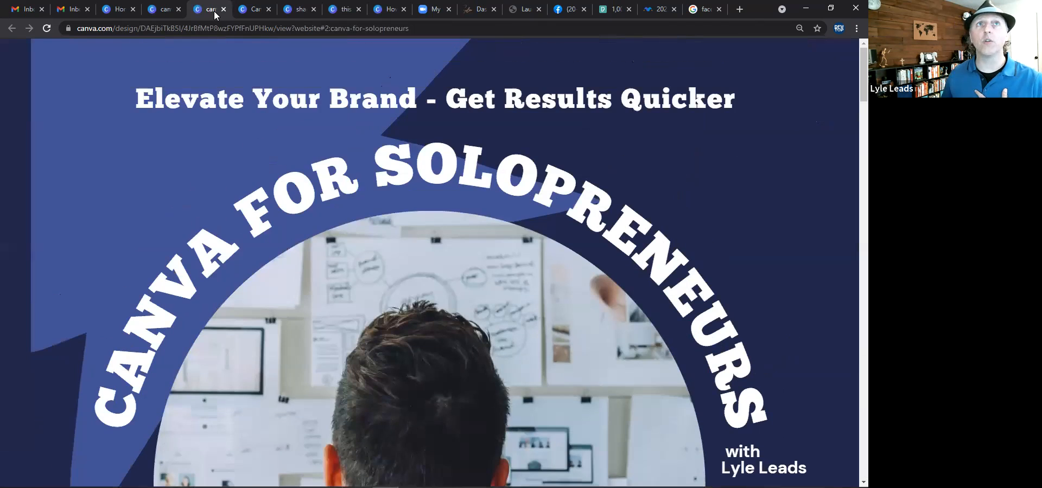
# Close the Website panel and the tabs for the canva-for-solopreneurs-web, Canva-Tips-and-resources and sharabe-image designs.
pyautogui.click(224, 9)
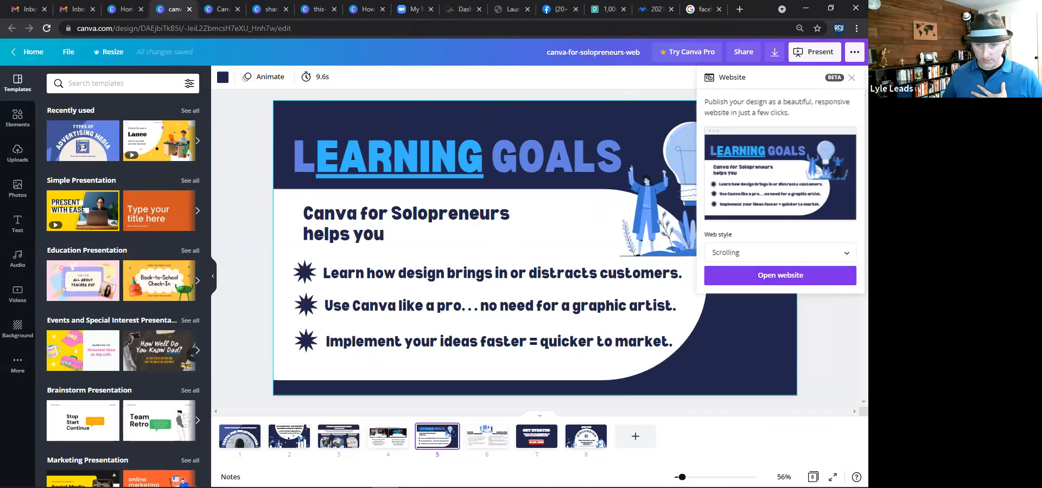
pyautogui.click(852, 77)
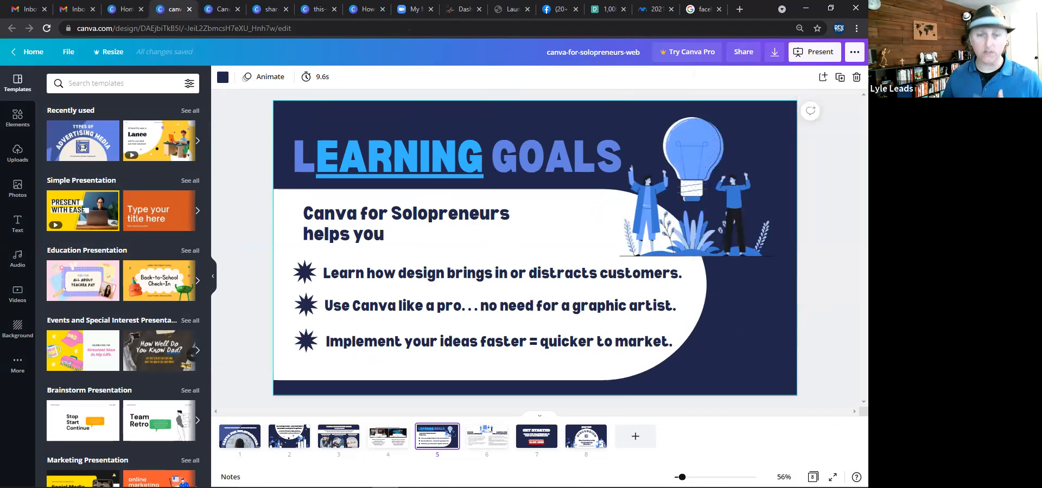
pyautogui.click(190, 10)
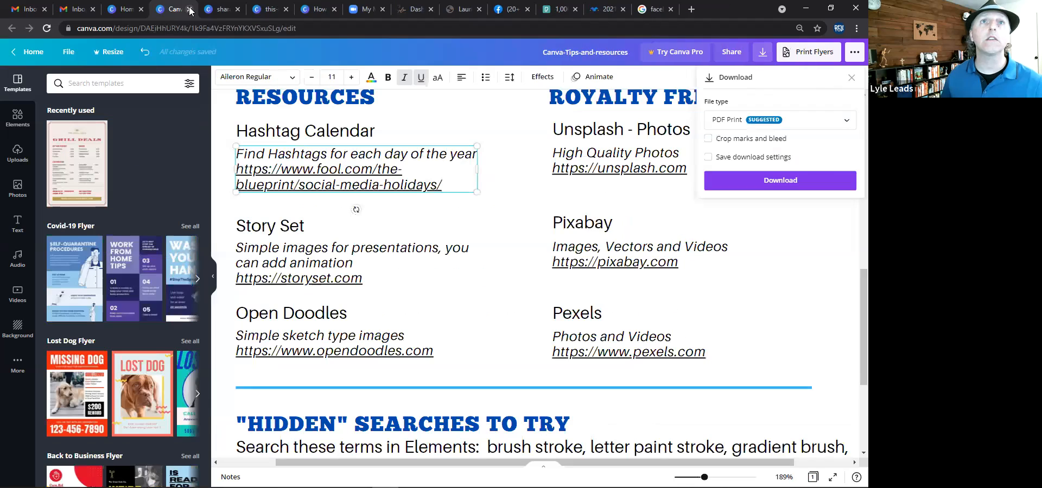
pyautogui.click(190, 9)
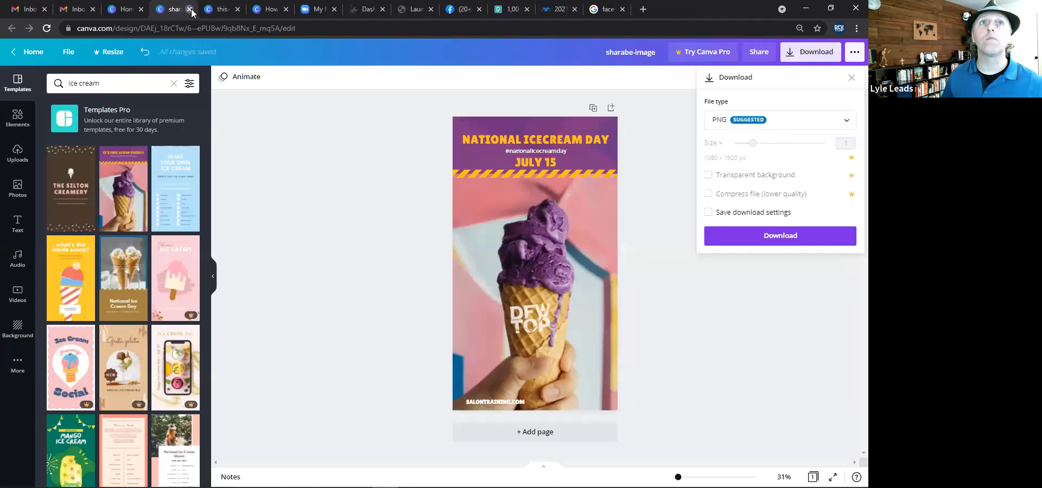
pyautogui.click(189, 9)
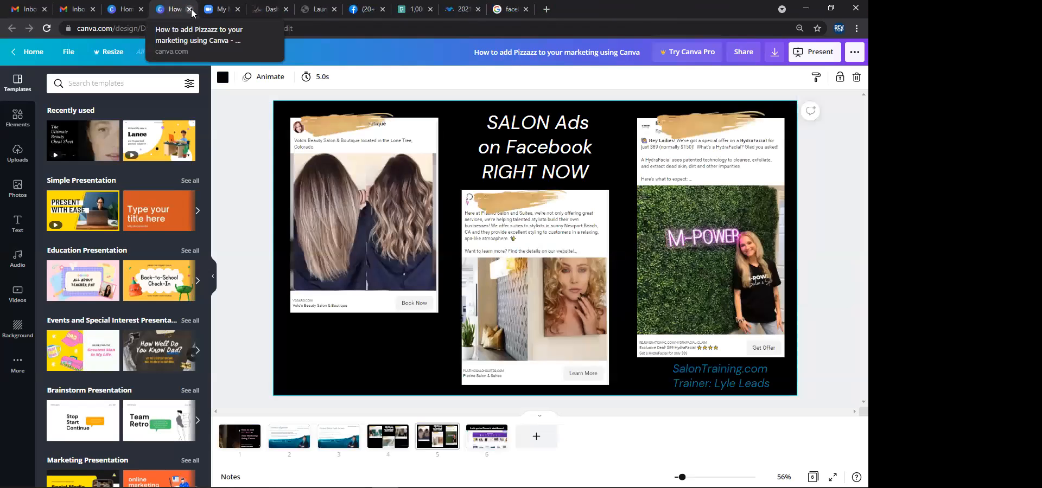
pyautogui.click(234, 172)
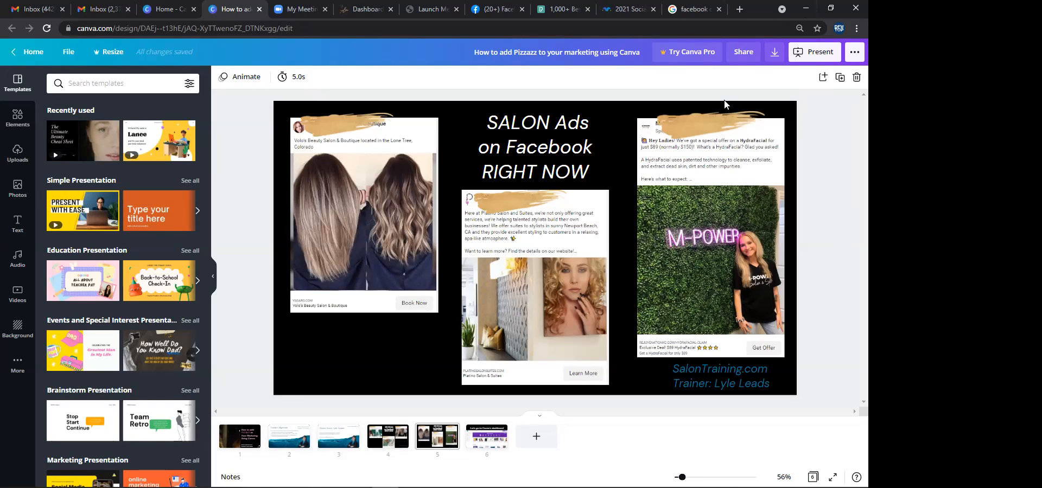
# Search Canva from the home page for facebook ads templates.
pyautogui.click(173, 12)
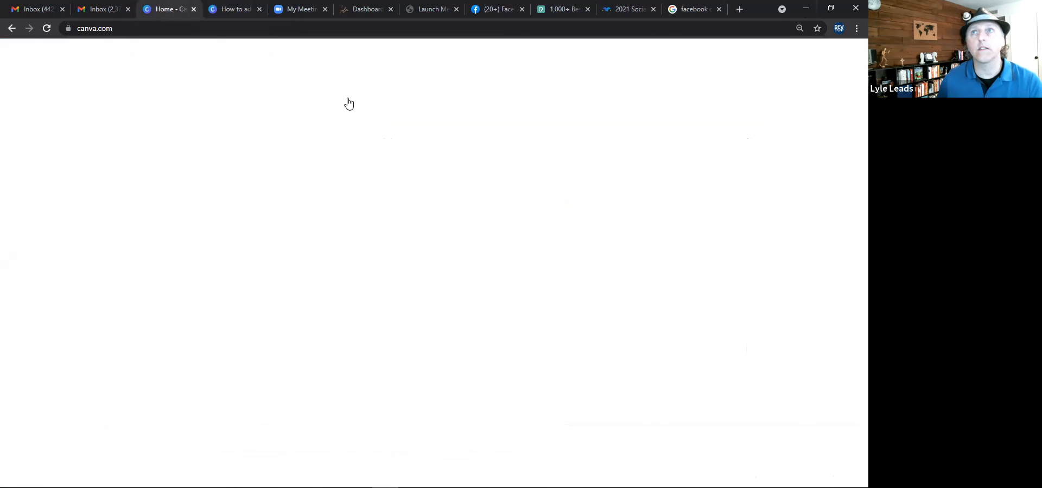
pyautogui.click(361, 57)
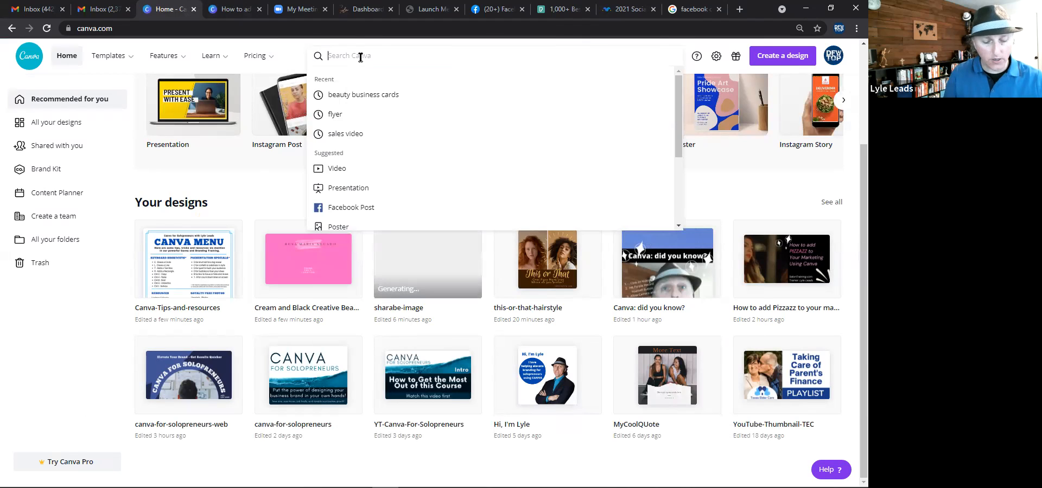
pyautogui.write('faceboo')
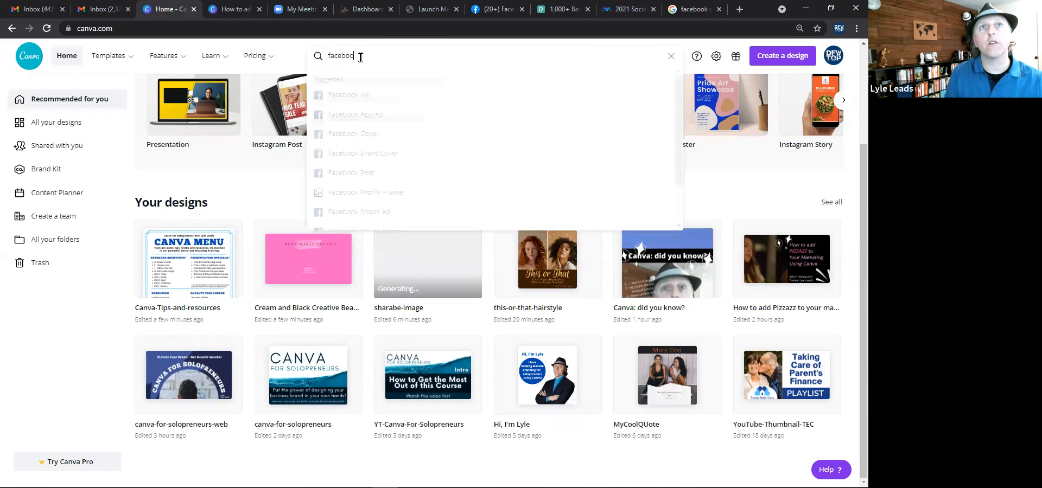
pyautogui.write('k ads')
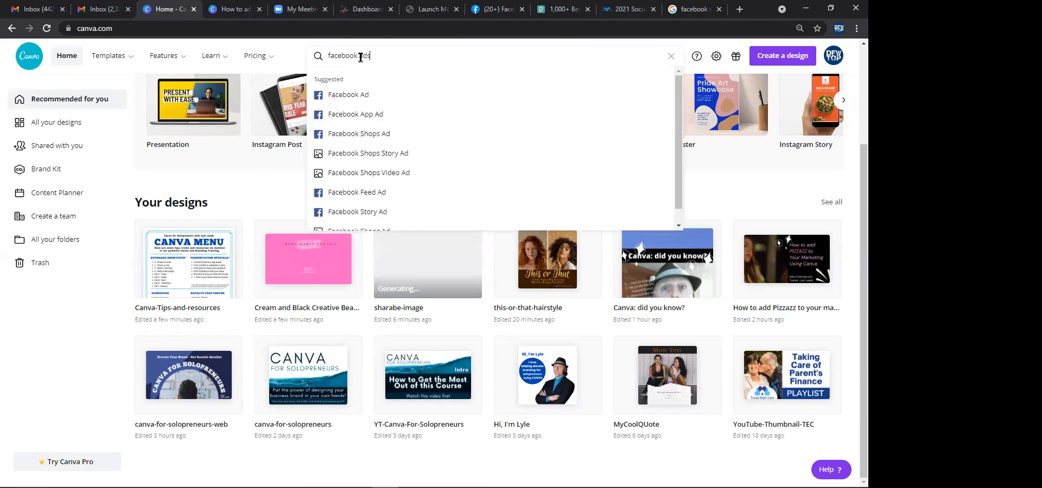
pyautogui.press('Return')
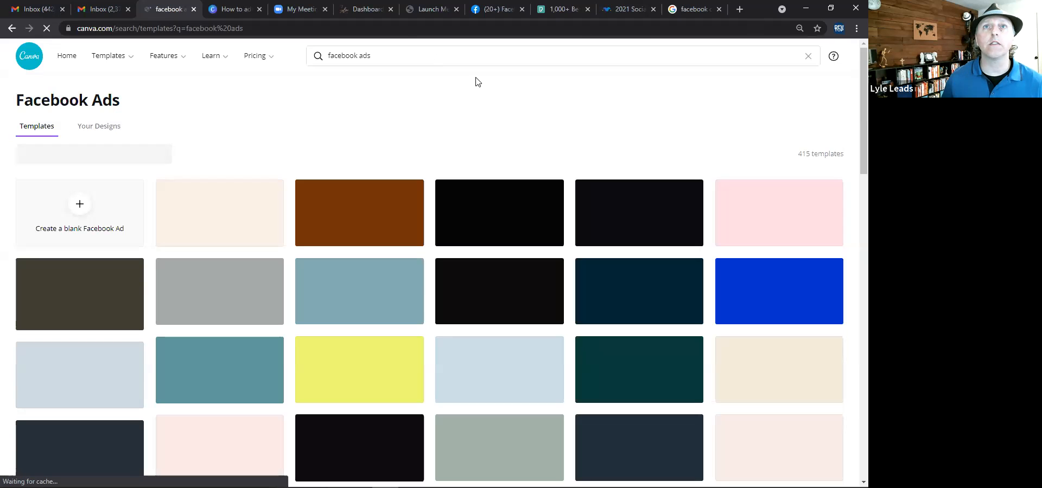
# Zoom into the salon Facebook ad examples on slide 5 of the Pizzazz presentation and examine them.
pyautogui.click(429, 9)
pyautogui.click(341, 31)
pyautogui.click(268, 26)
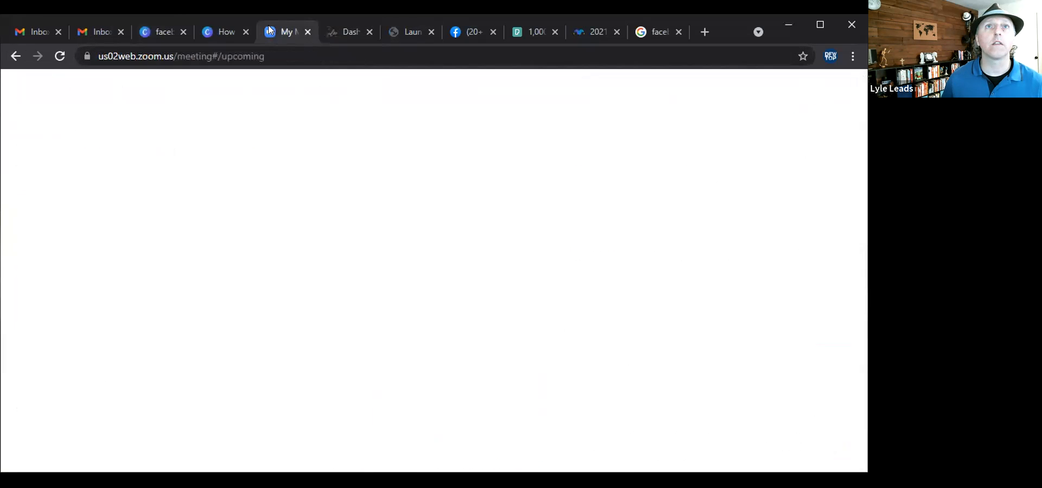
pyautogui.click(224, 33)
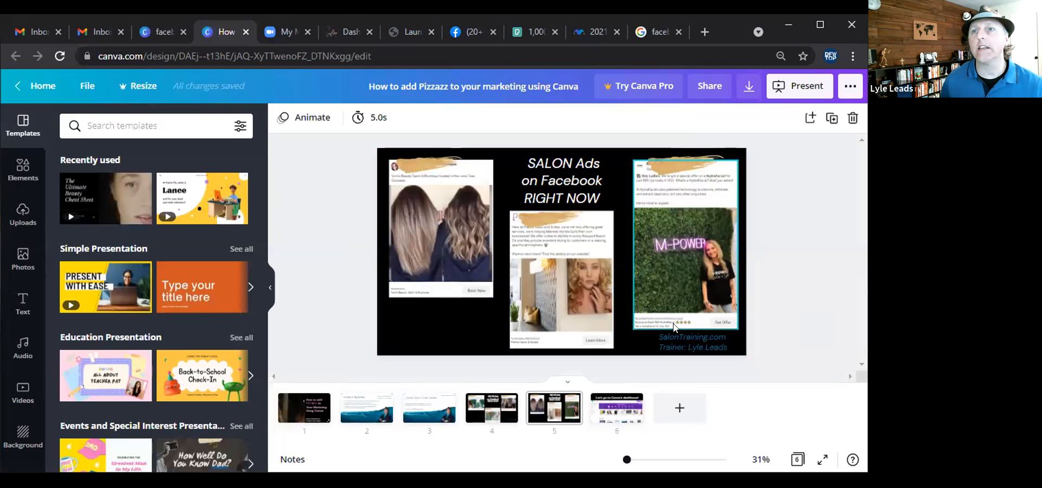
pyautogui.moveTo(627, 460)
pyautogui.mouseDown()
pyautogui.moveTo(649, 460)
pyautogui.moveTo(640, 460)
pyautogui.mouseUp()
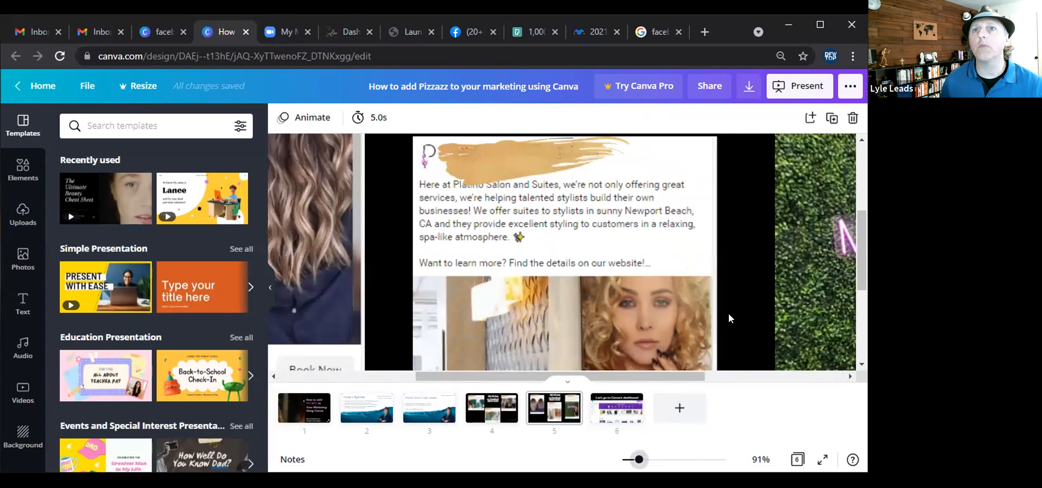
pyautogui.click(640, 368)
pyautogui.moveTo(688, 377); pyautogui.dragTo(769, 378)
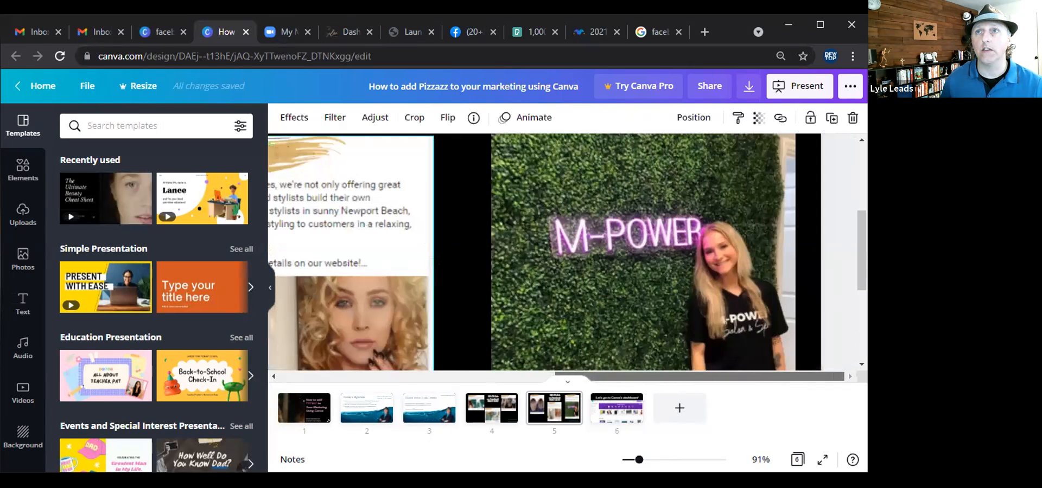
pyautogui.moveTo(858, 260); pyautogui.dragTo(863, 203)
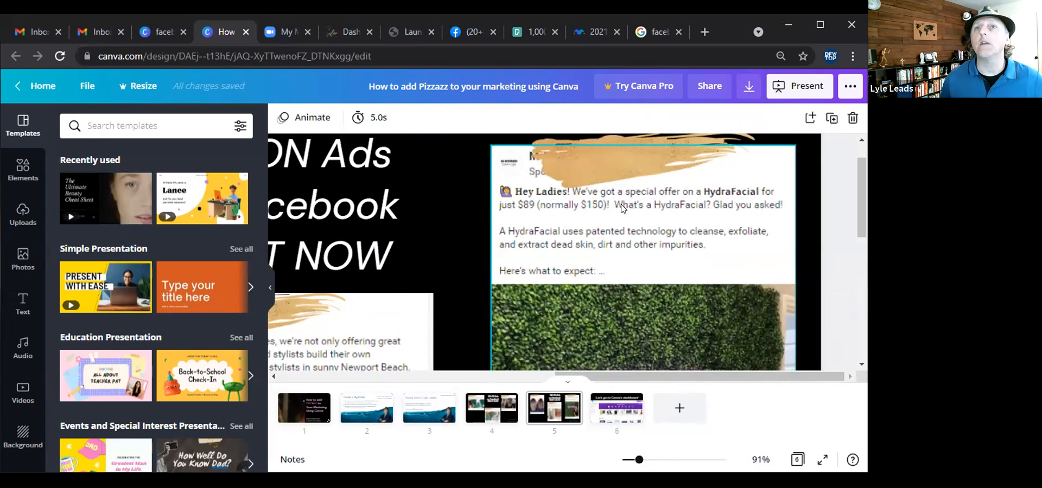
pyautogui.moveTo(861, 217); pyautogui.dragTo(862, 329)
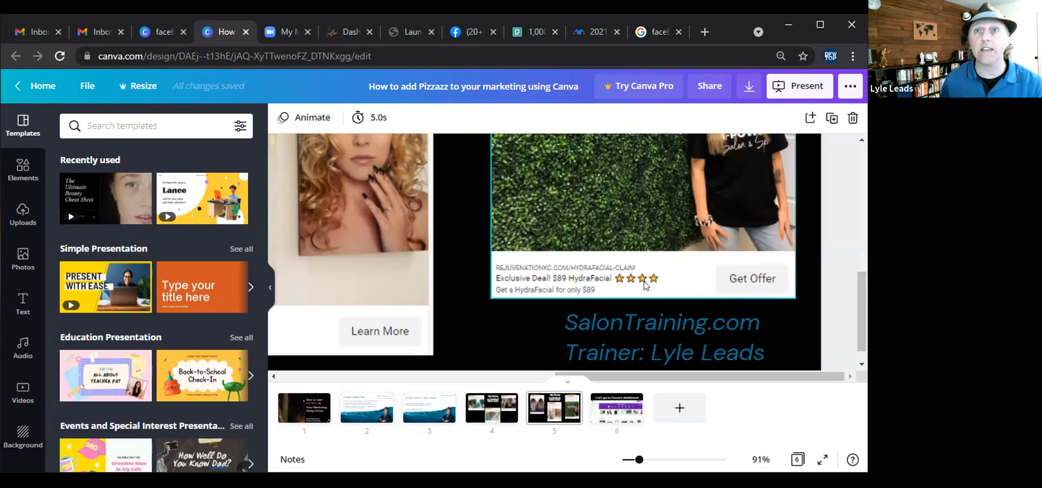
# Open the Blue Creative Writing Facebook Ad template from the facebook ads results.
pyautogui.click(167, 30)
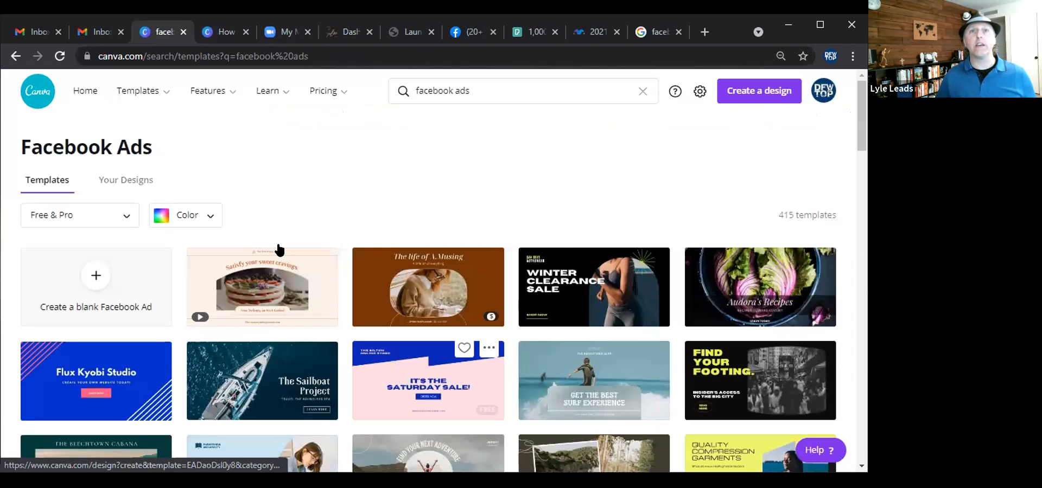
pyautogui.scroll(-5, 309, 205)
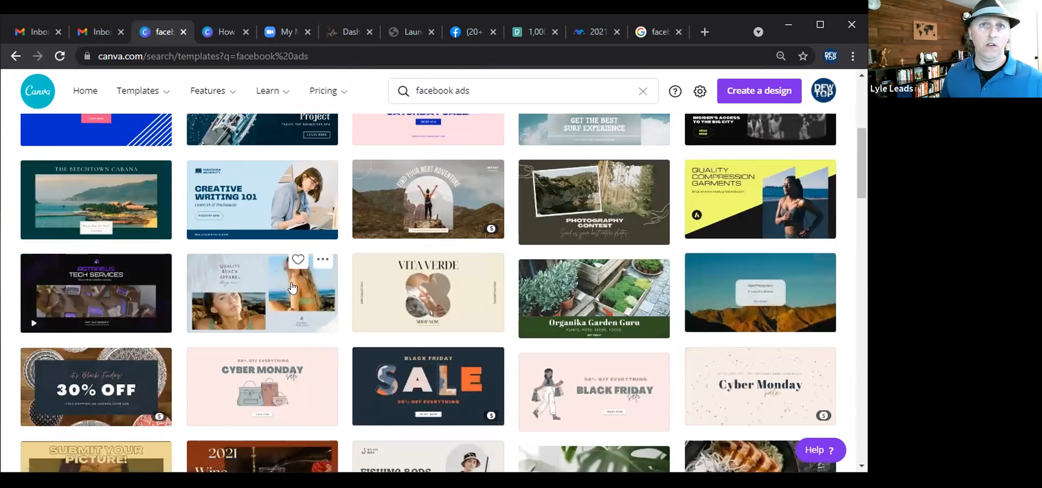
pyautogui.click(273, 286)
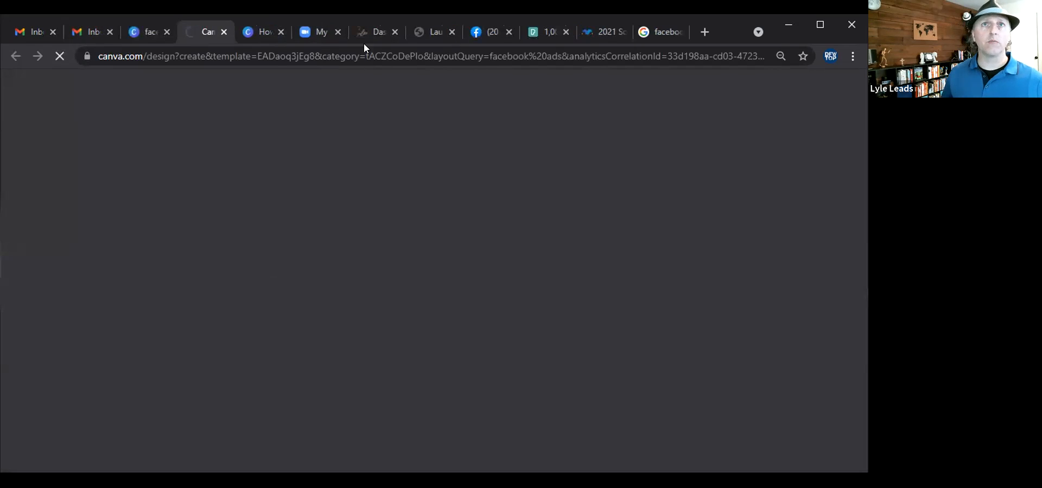
pyautogui.click(224, 33)
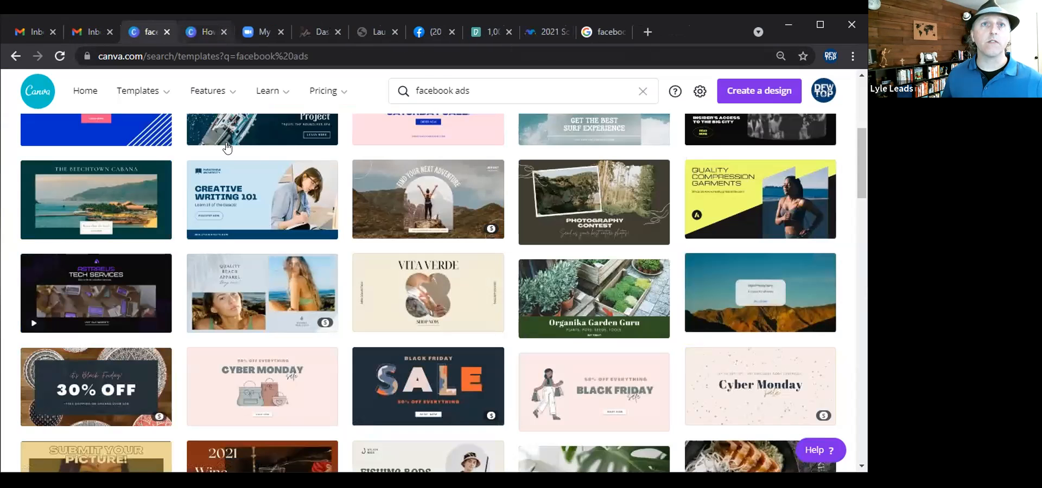
pyautogui.click(234, 199)
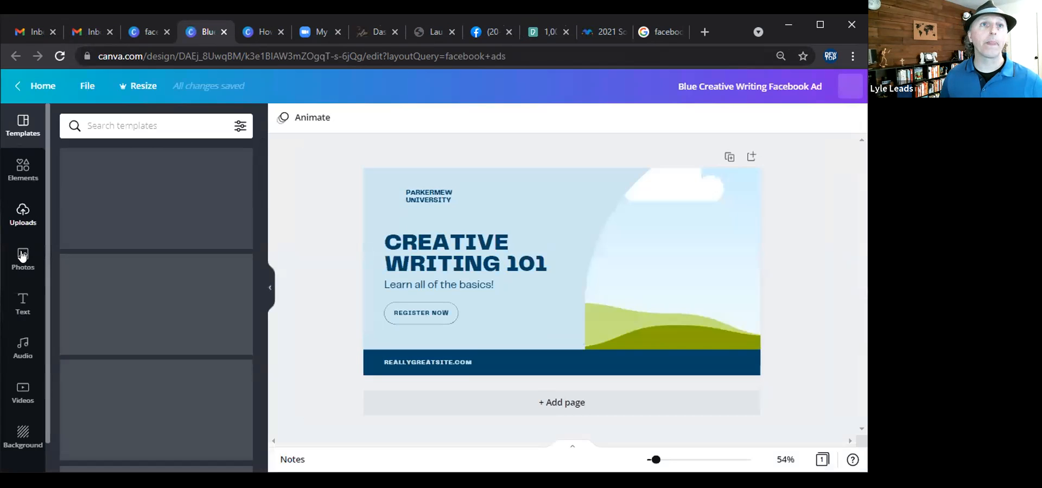
# Replace the template's photo with a black-and-white windswept hair photo found by searching photos for hair.
pyautogui.click(23, 255)
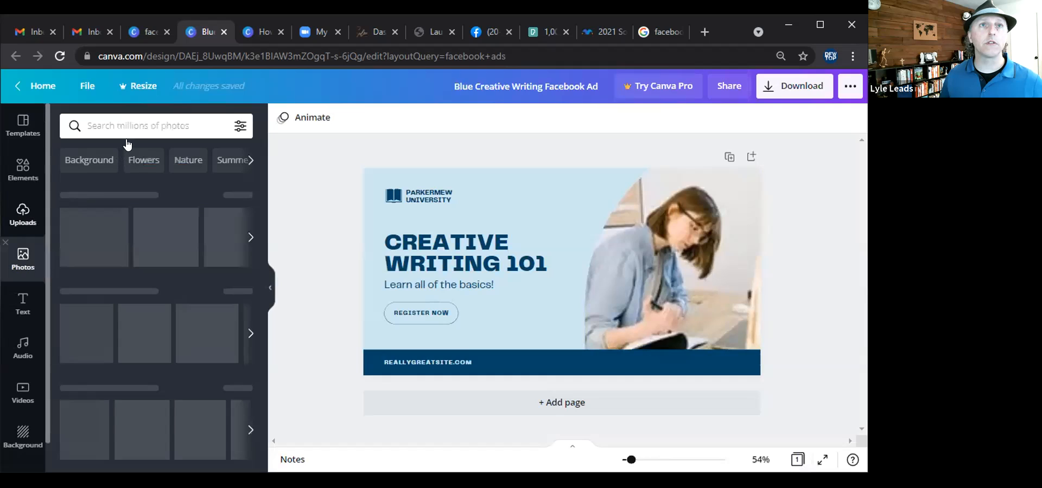
pyautogui.click(134, 123)
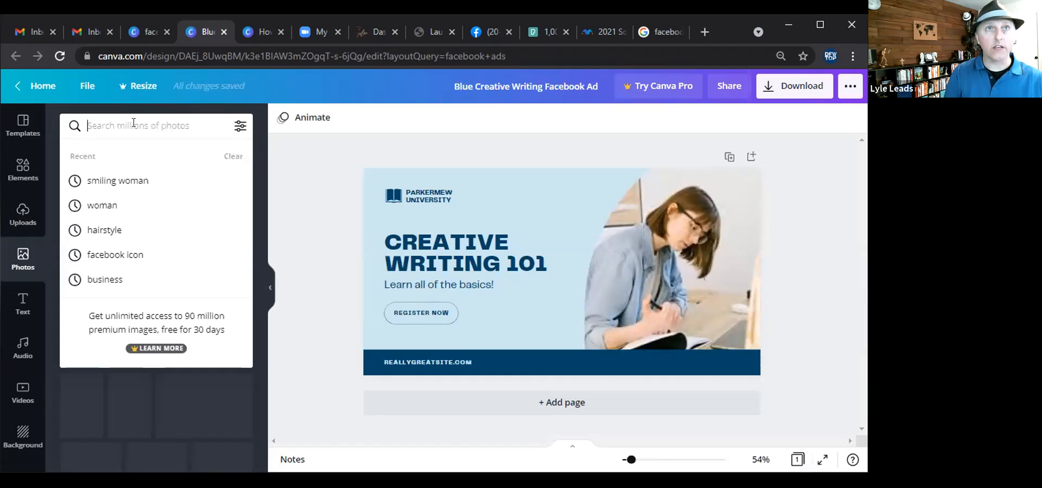
pyautogui.write('hair')
pyautogui.press('Return')
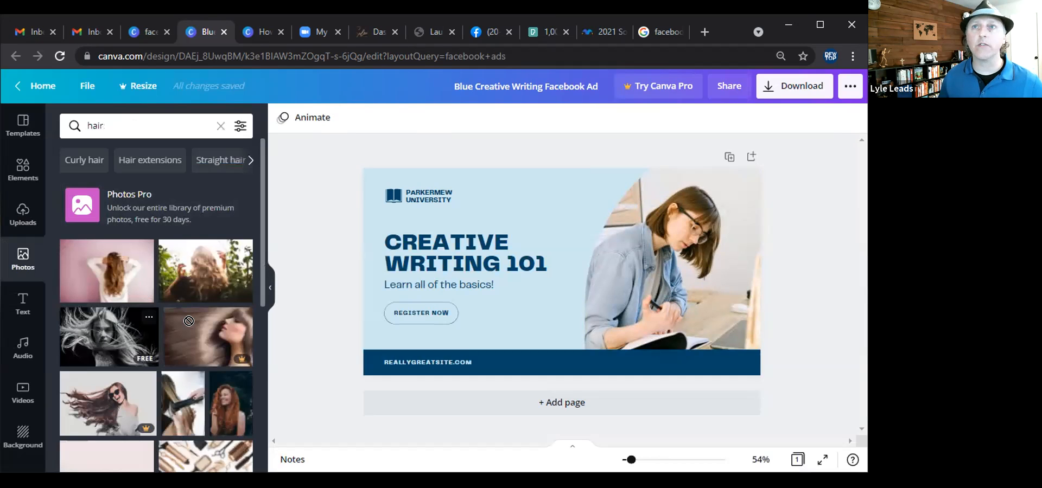
pyautogui.moveTo(630, 242); pyautogui.dragTo(634, 247)
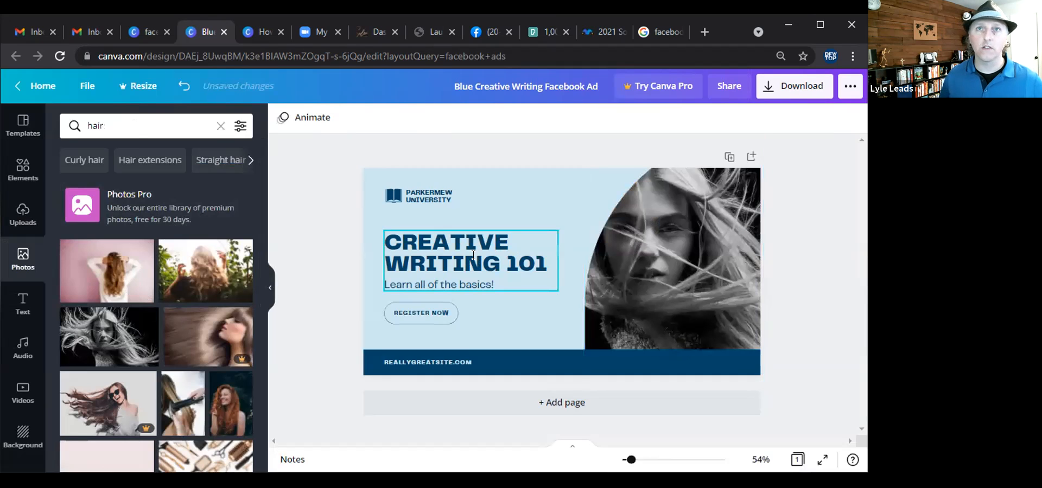
# Delete the PARKERMEW UNIVERSITY logo from the ad.
pyautogui.doubleClick(461, 243)
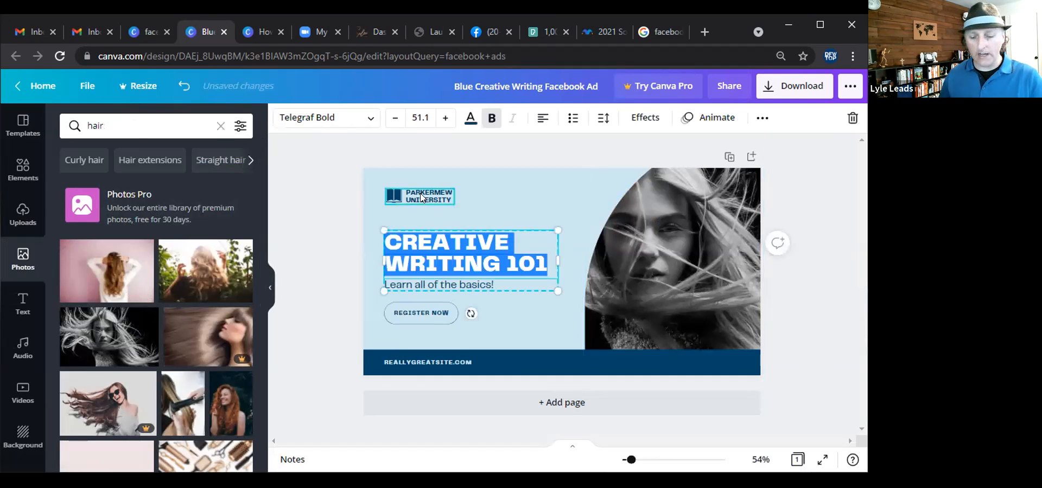
pyautogui.click(421, 195)
pyautogui.click(392, 203)
pyautogui.press('Delete')
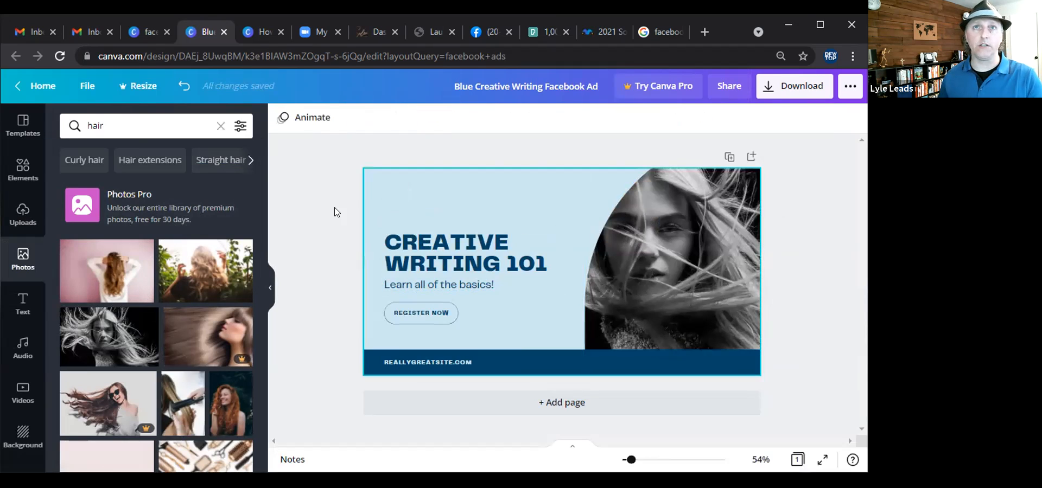
pyautogui.click(25, 172)
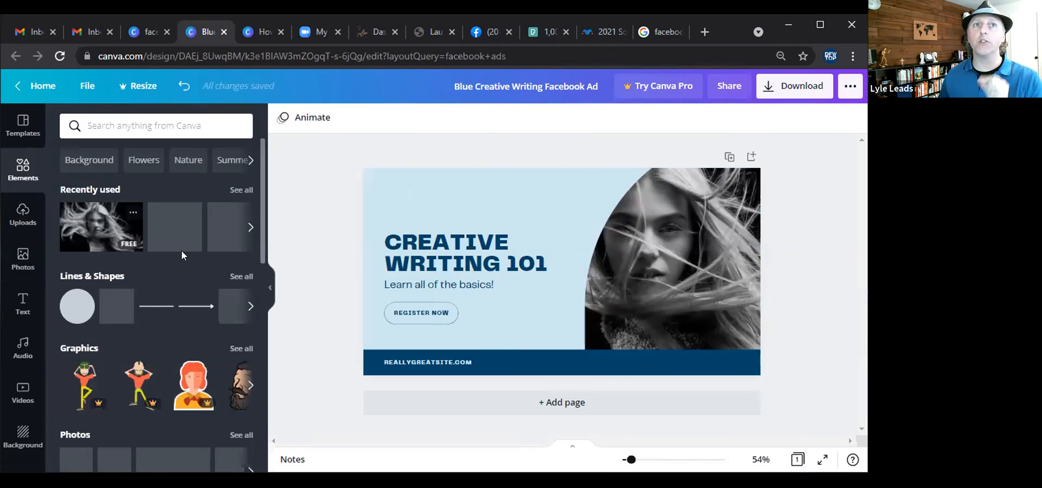
pyautogui.click(110, 310)
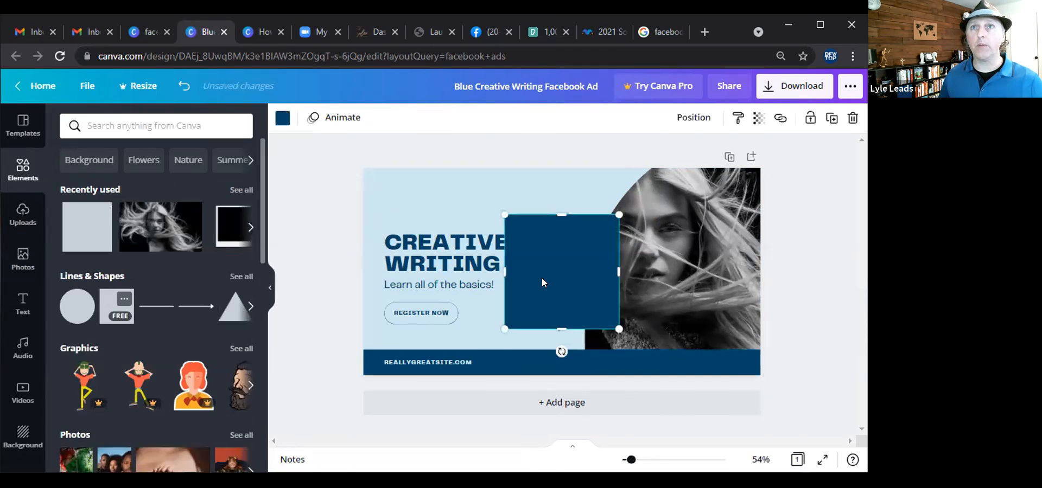
pyautogui.click(535, 274)
pyautogui.moveTo(527, 272); pyautogui.dragTo(459, 211)
pyautogui.moveTo(561, 220); pyautogui.dragTo(558, 220)
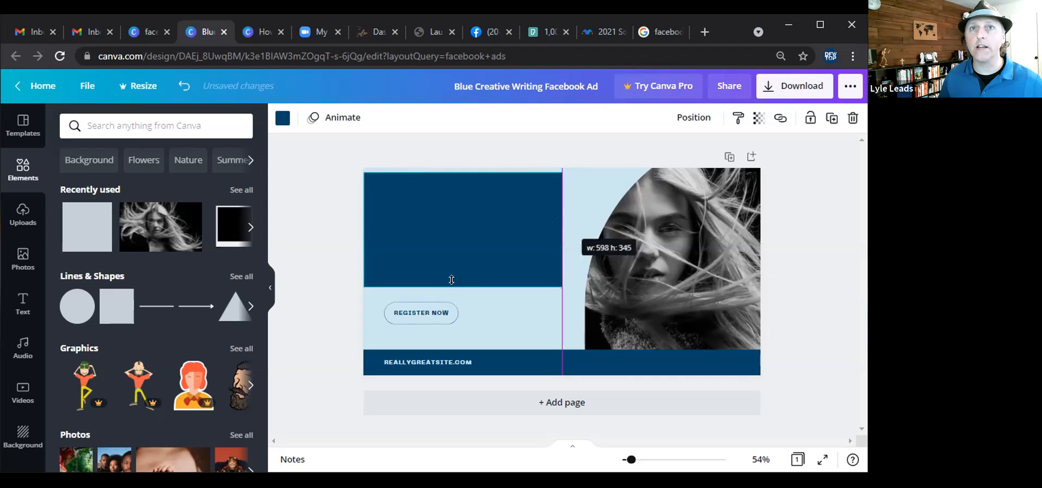
pyautogui.moveTo(462, 285); pyautogui.dragTo(463, 265)
pyautogui.moveTo(442, 208); pyautogui.dragTo(434, 245)
pyautogui.moveTo(550, 236); pyautogui.dragTo(601, 236)
pyautogui.press('Delete')
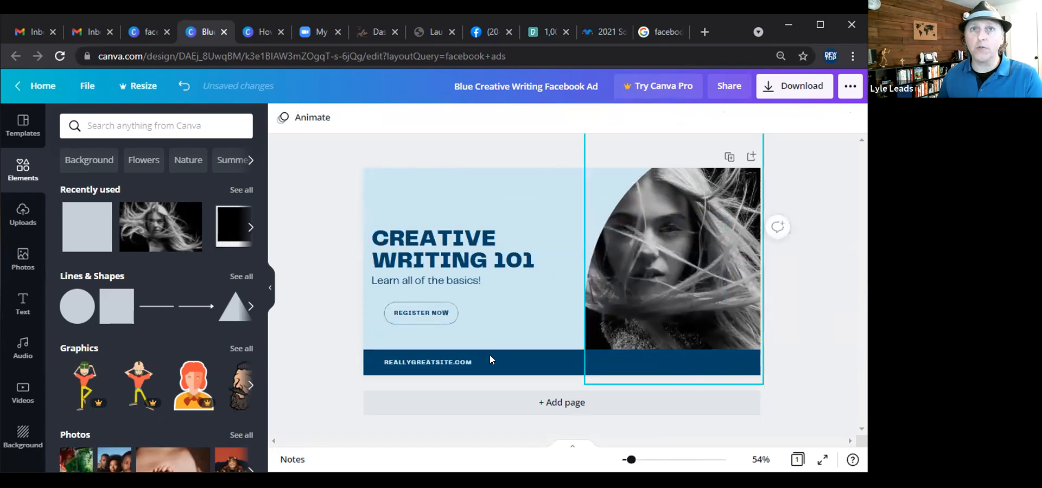
# Delete the dark bottom bar with the website address and the Register Now button.
pyautogui.click(495, 357)
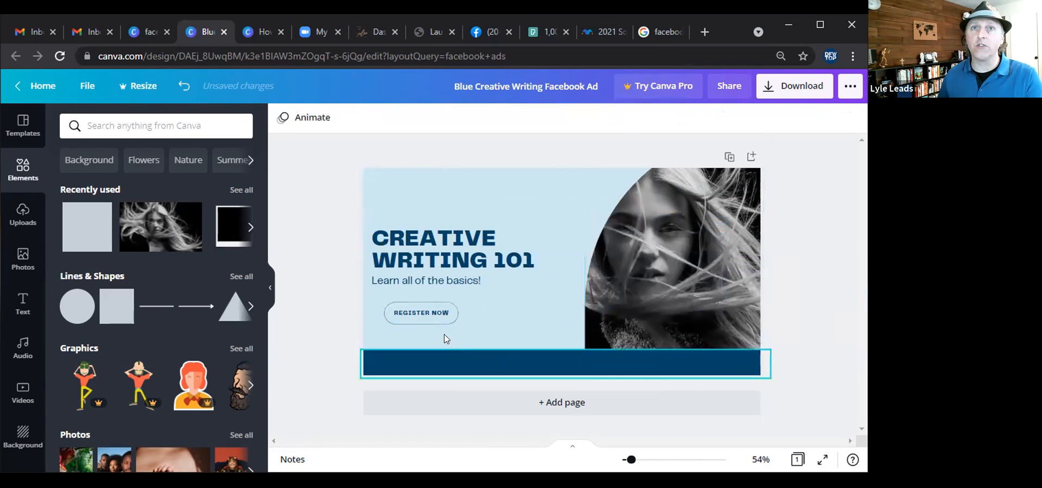
pyautogui.press('Delete')
pyautogui.click(434, 317)
pyautogui.press('Delete')
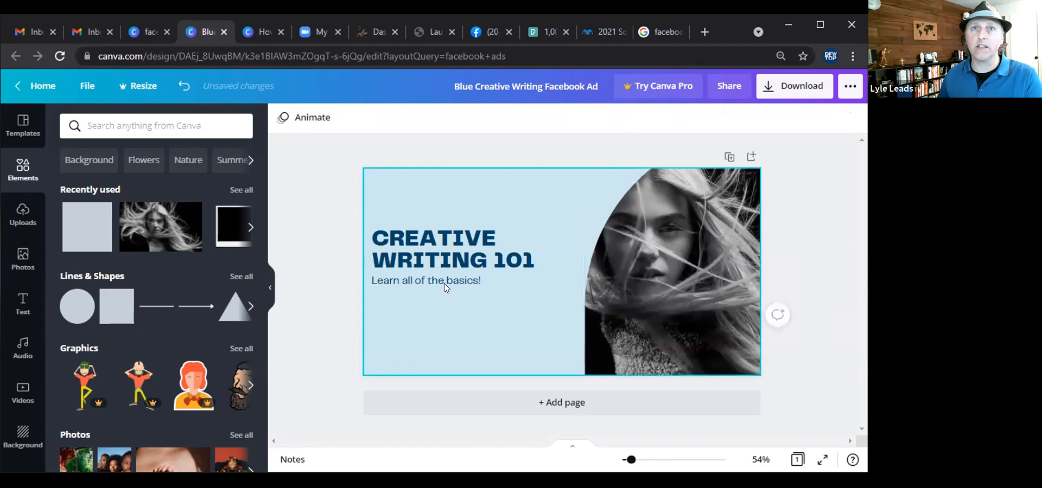
# Replace the ad's headline with "20 %OFF HAIR COLORATION".
pyautogui.doubleClick(445, 263)
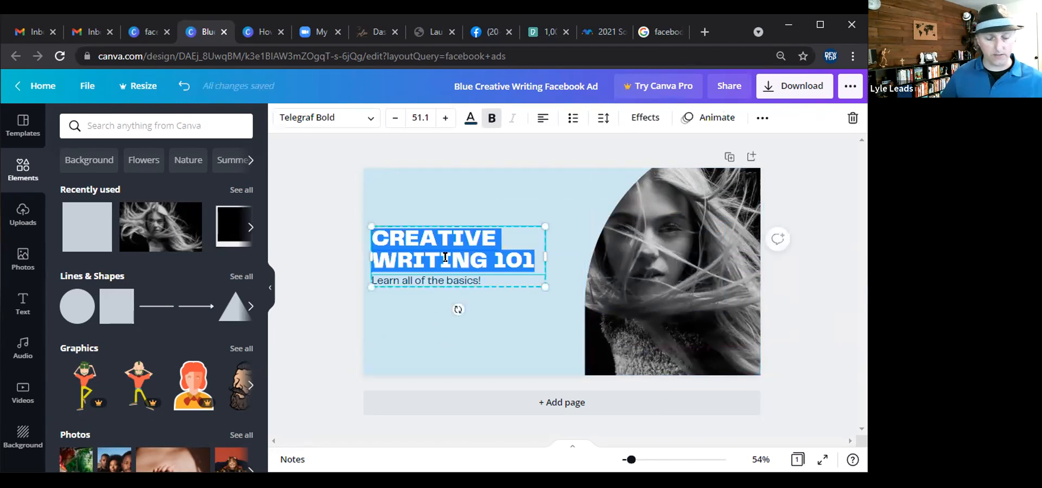
pyautogui.write('20 5')
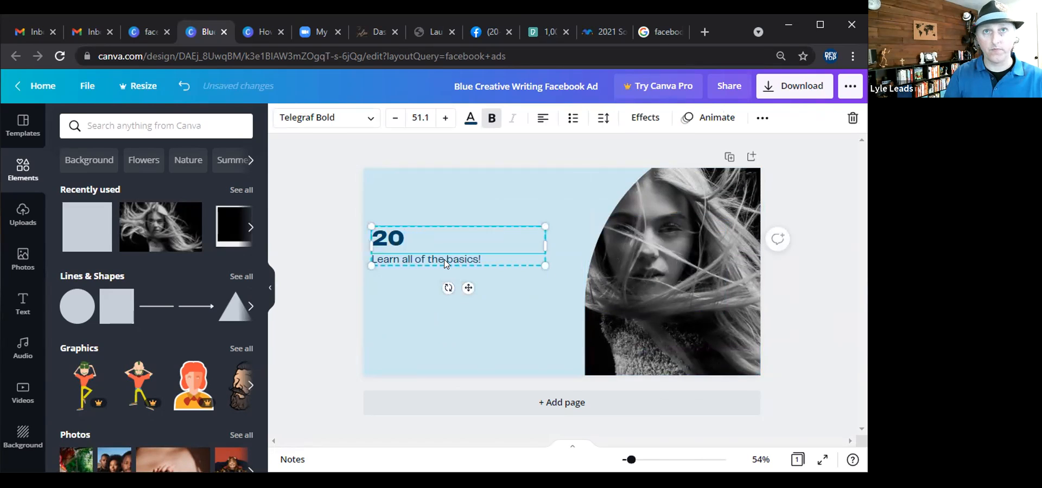
pyautogui.write('OFF HAIR')
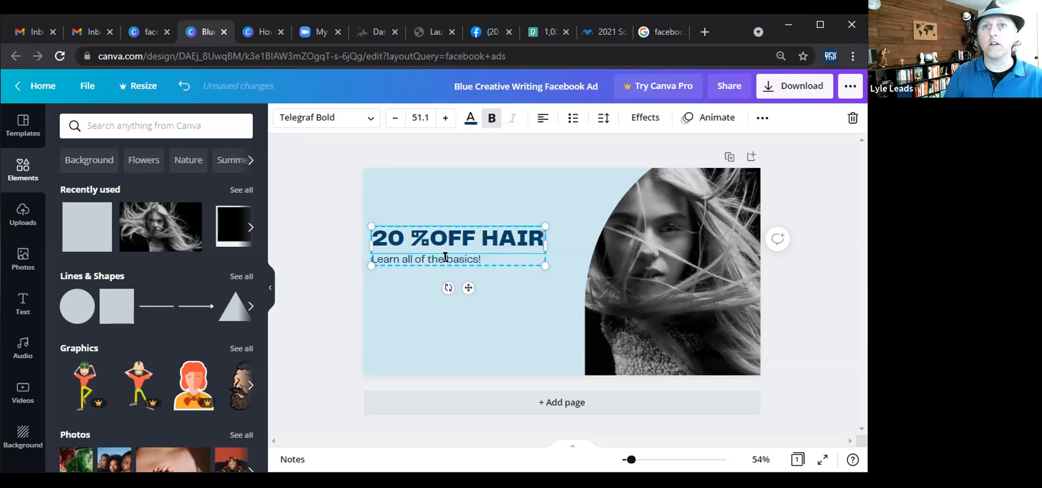
pyautogui.write(' COLOR')
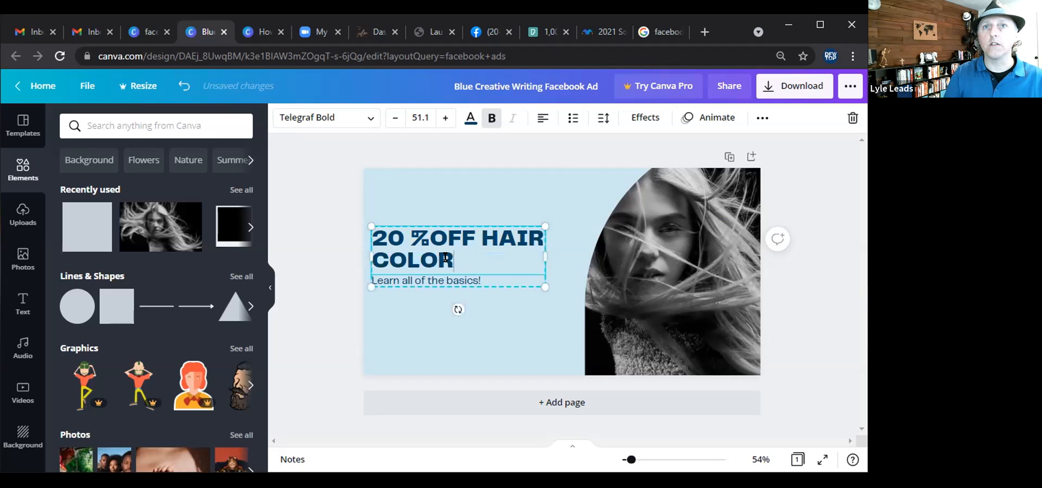
pyautogui.write('ATION')
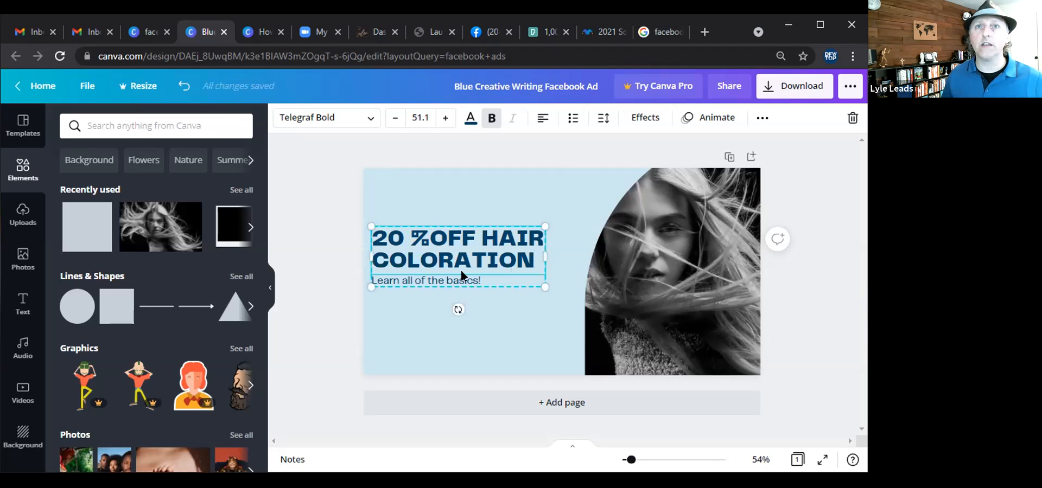
# Replace the subtitle line under the headline with "mY cITY - July 2021".
pyautogui.doubleClick(459, 280)
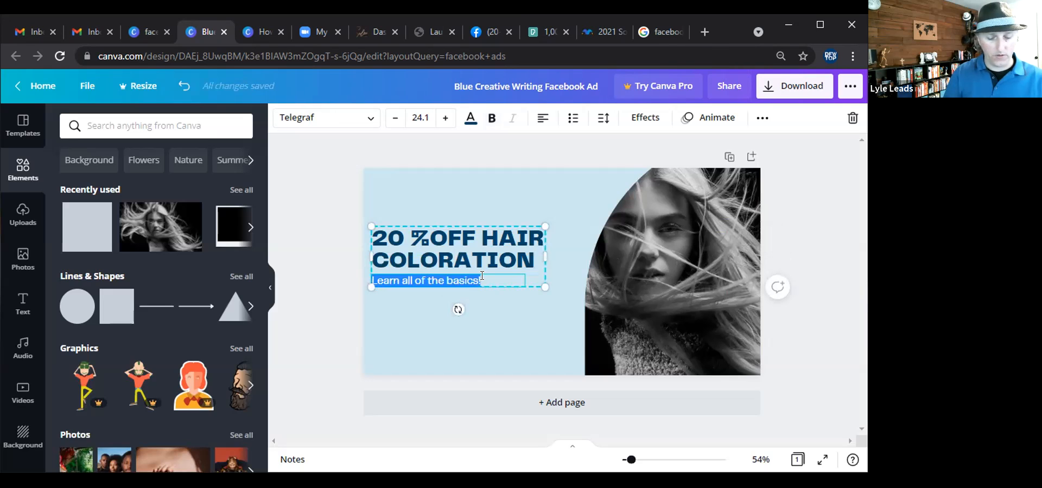
pyautogui.write('mY cITY')
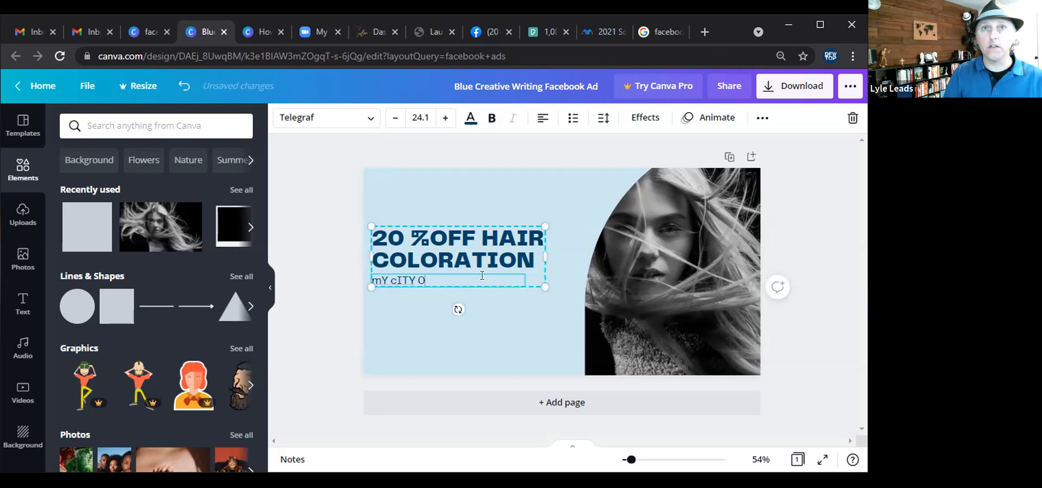
pyautogui.write(' - j')
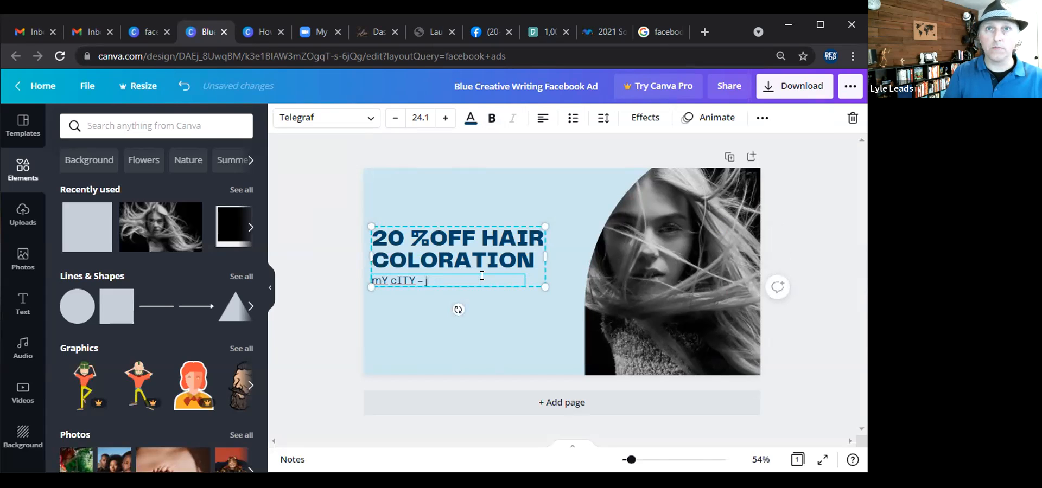
pyautogui.write('ULul')
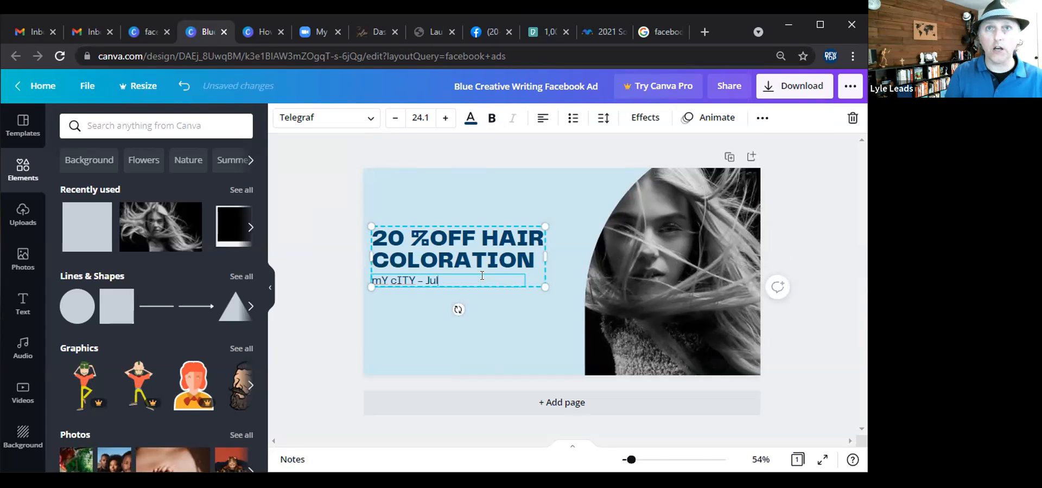
pyautogui.write('y')
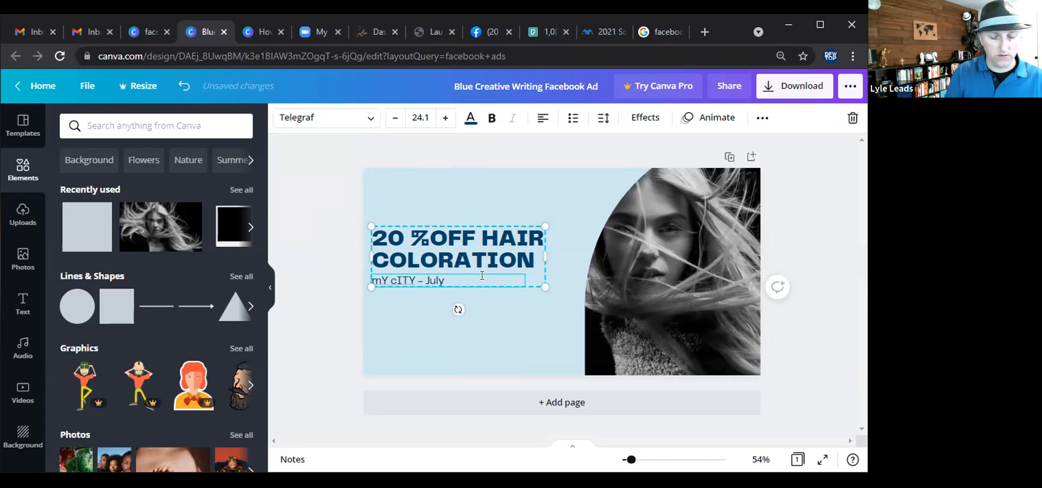
pyautogui.write(' 2021')
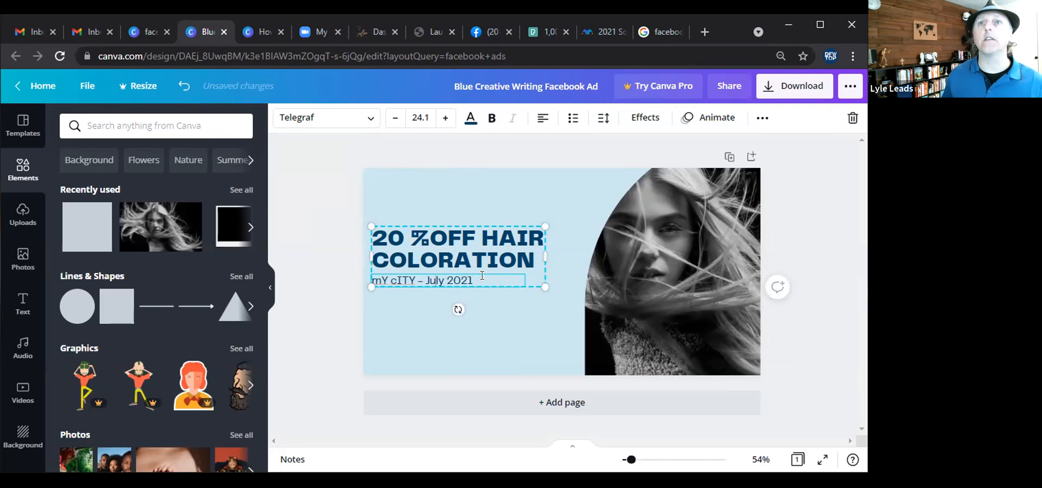
# Move the text block down and enlarge the hair photo so it extends further left across the ad.
pyautogui.click(643, 257)
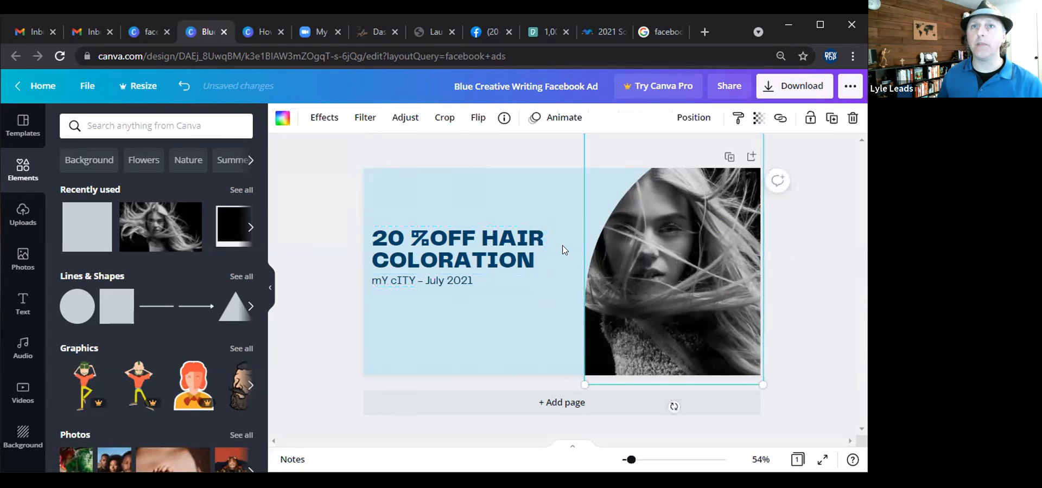
pyautogui.moveTo(453, 249); pyautogui.dragTo(456, 329)
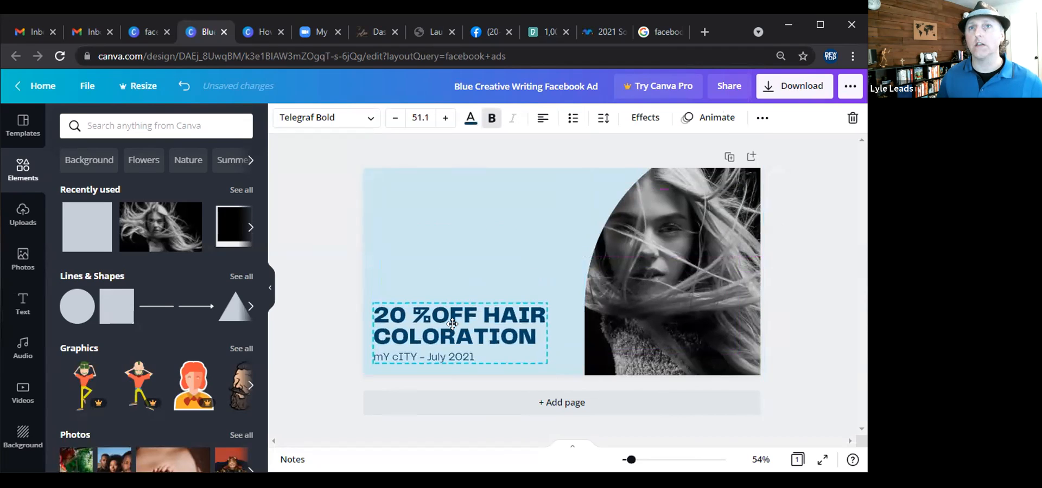
pyautogui.click(611, 252)
pyautogui.moveTo(581, 376); pyautogui.dragTo(328, 444)
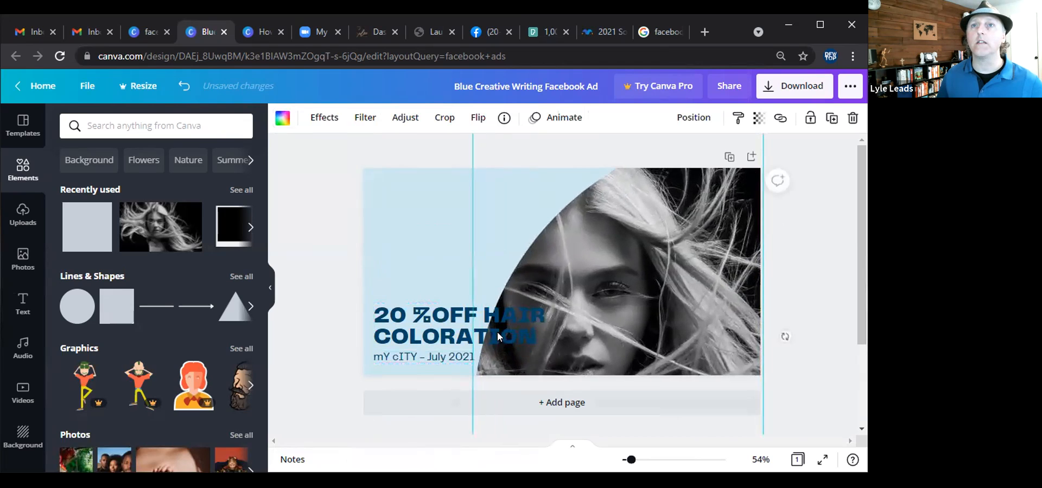
# Move the text block back to the upper left and narrow its width.
pyautogui.moveTo(576, 273); pyautogui.dragTo(563, 251)
pyautogui.moveTo(460, 321); pyautogui.dragTo(447, 234)
pyautogui.moveTo(547, 251); pyautogui.dragTo(443, 207)
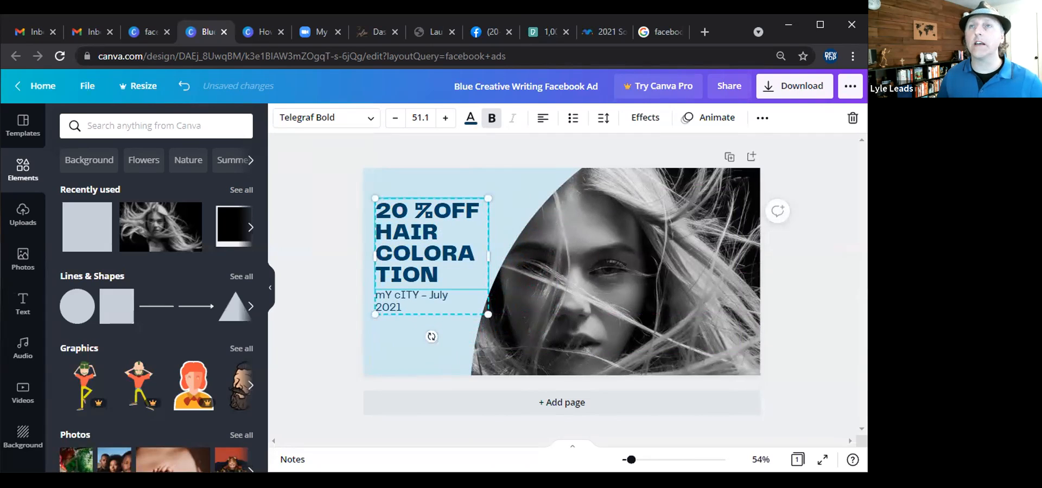
# Select all elements of the ad and copy them.
pyautogui.click(784, 90)
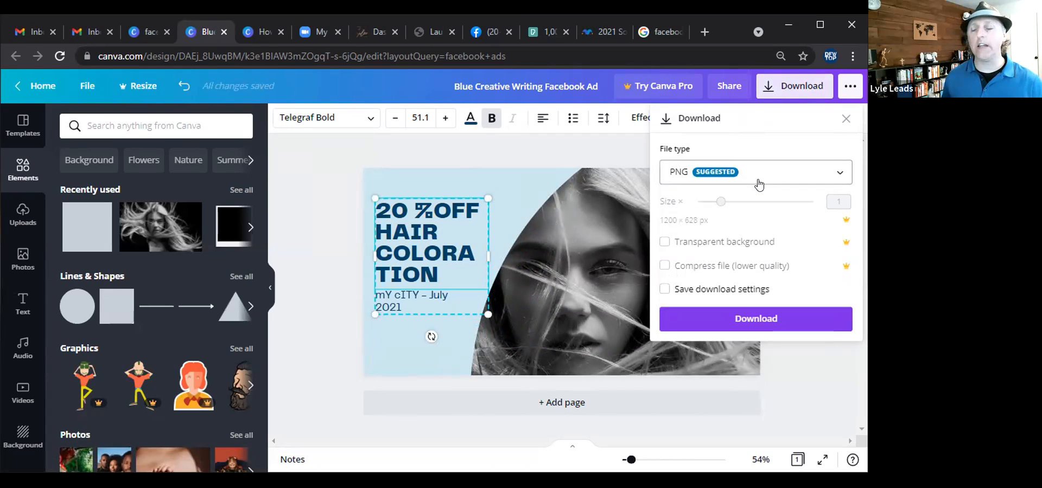
pyautogui.click(335, 229)
pyautogui.moveTo(323, 151); pyautogui.dragTo(790, 400)
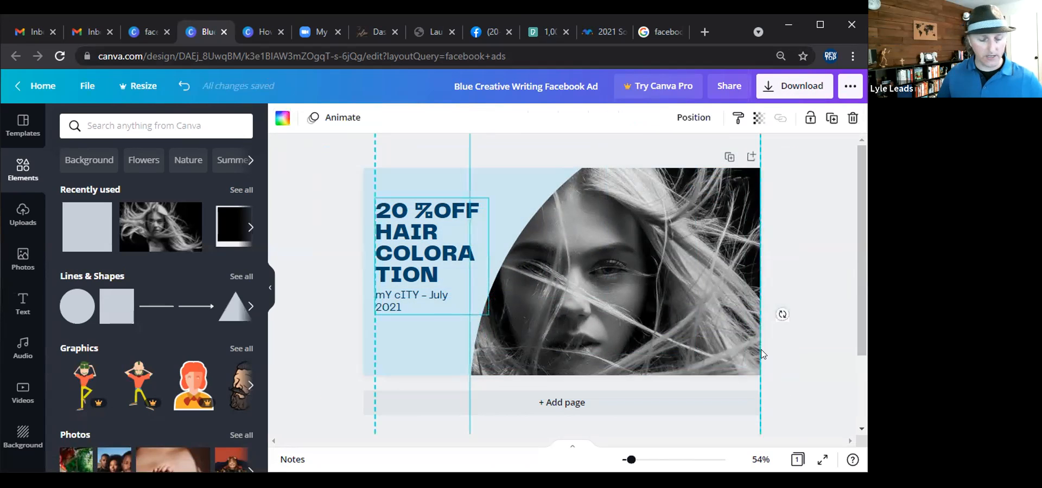
pyautogui.rightClick(675, 258)
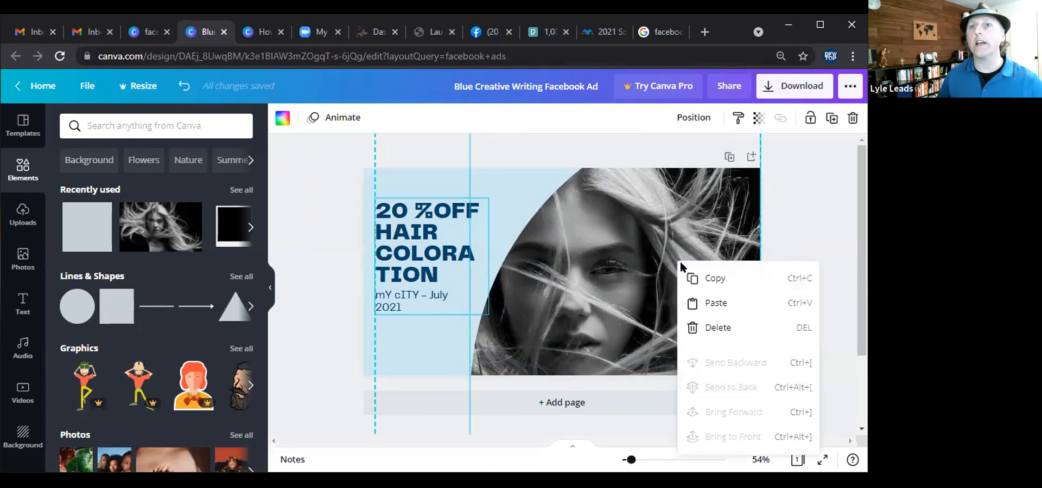
pyautogui.click(696, 275)
# Start a new blank Instagram Post design from the Canva home page.
pyautogui.click(147, 31)
pyautogui.scroll(3, 98, 118)
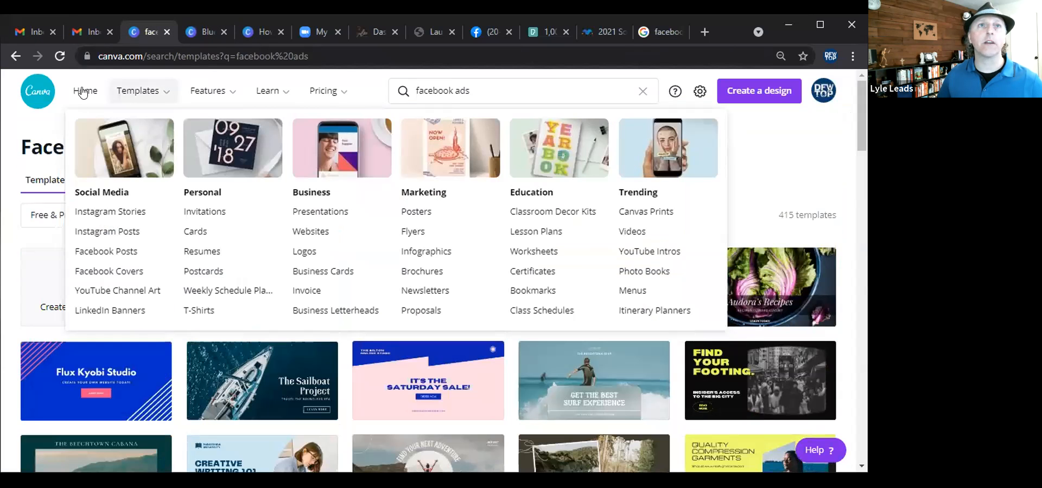
pyautogui.click(86, 90)
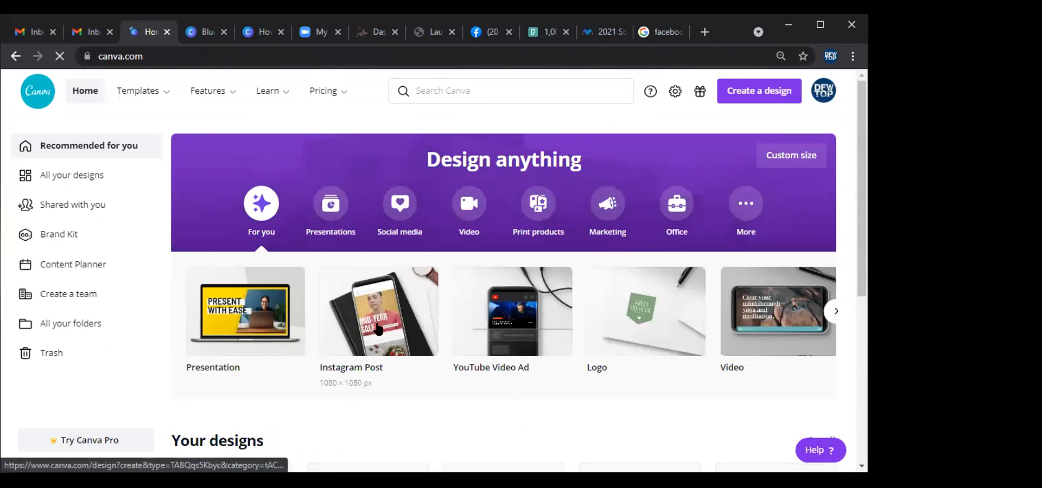
pyautogui.click(377, 325)
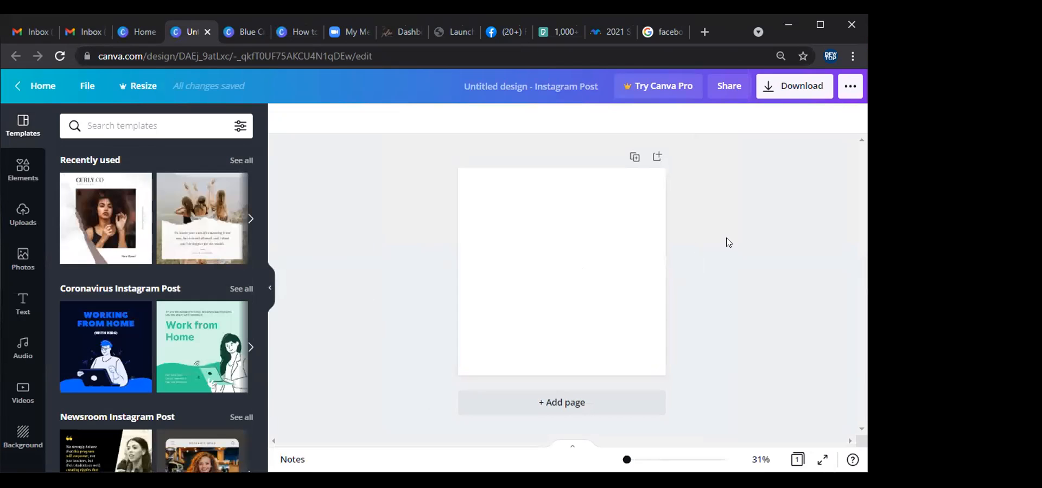
# Paste the copied ad elements into the Instagram post and delete the extra duplicate copy.
pyautogui.hotkey('ctrl', 'v')
pyautogui.hotkey('ctrl', 'v')
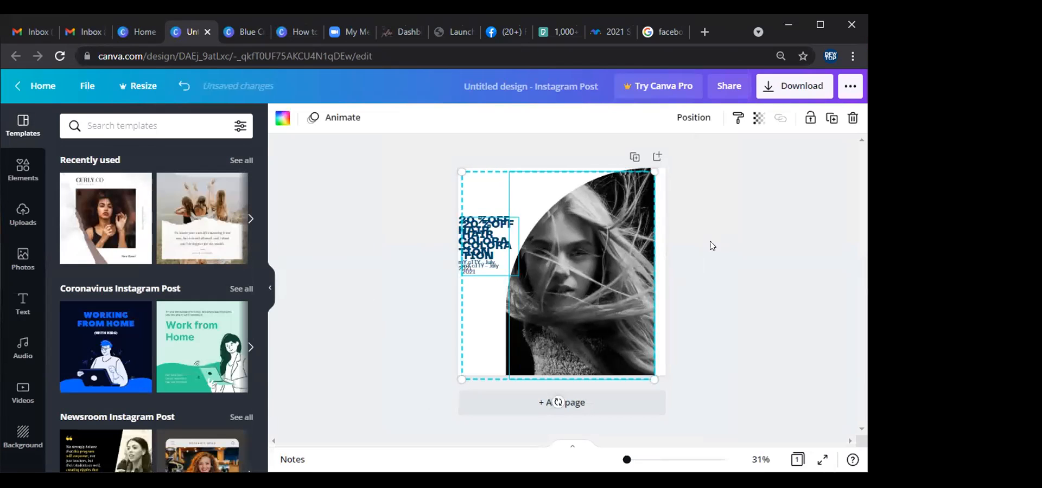
pyautogui.moveTo(629, 257)
pyautogui.mouseDown()
pyautogui.moveTo(652, 262)
pyautogui.moveTo(626, 253)
pyautogui.moveTo(642, 262)
pyautogui.mouseUp()
pyautogui.press('Delete')
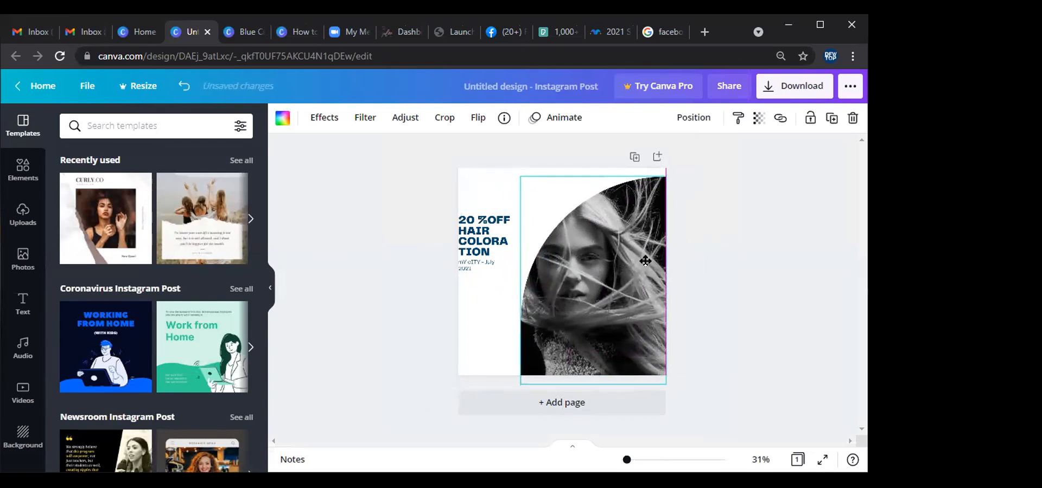
# Widen the headline text block near the top left and change its font to Archivo Black.
pyautogui.moveTo(498, 242); pyautogui.dragTo(514, 207)
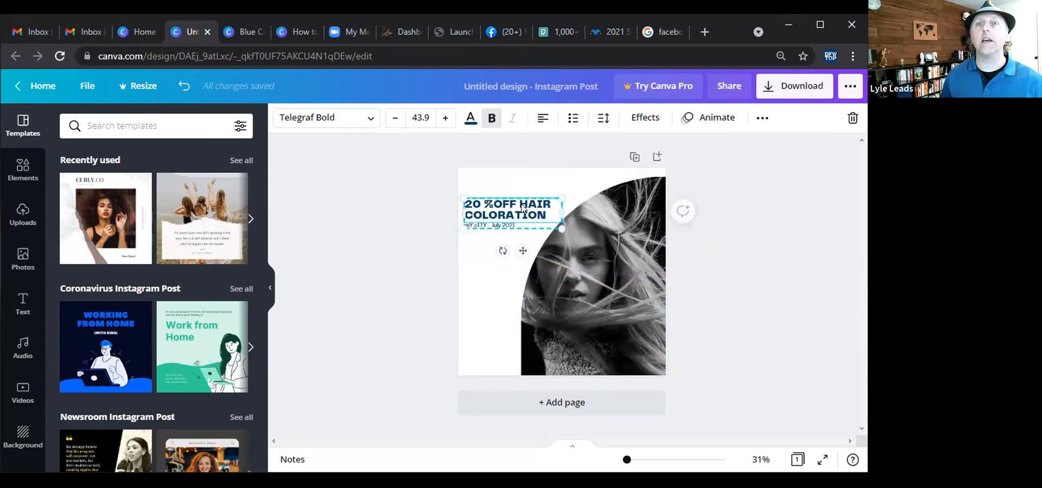
pyautogui.click(388, 297)
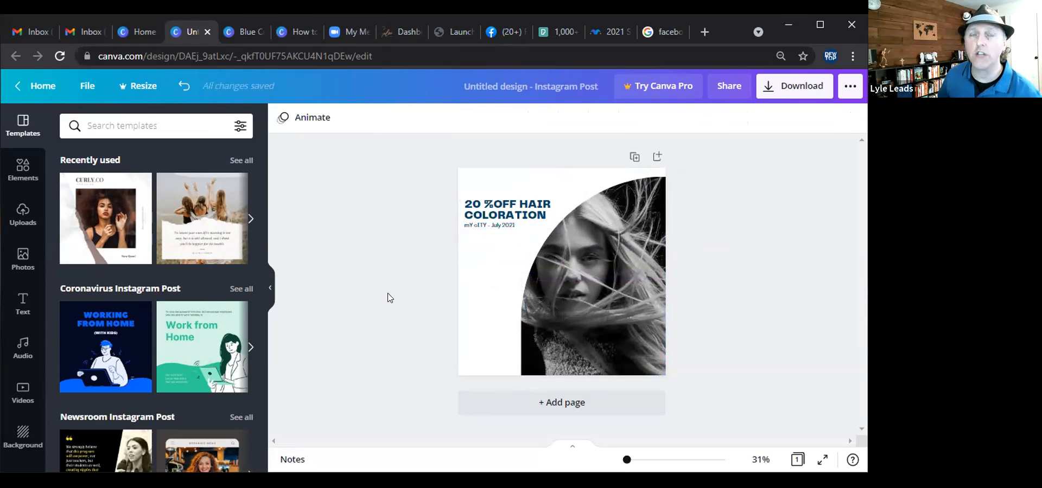
pyautogui.click(511, 216)
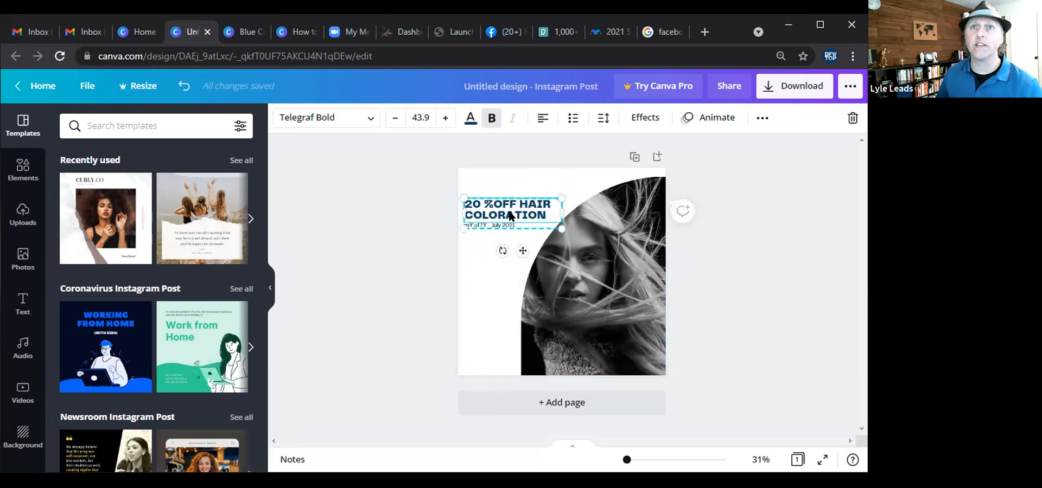
pyautogui.click(361, 120)
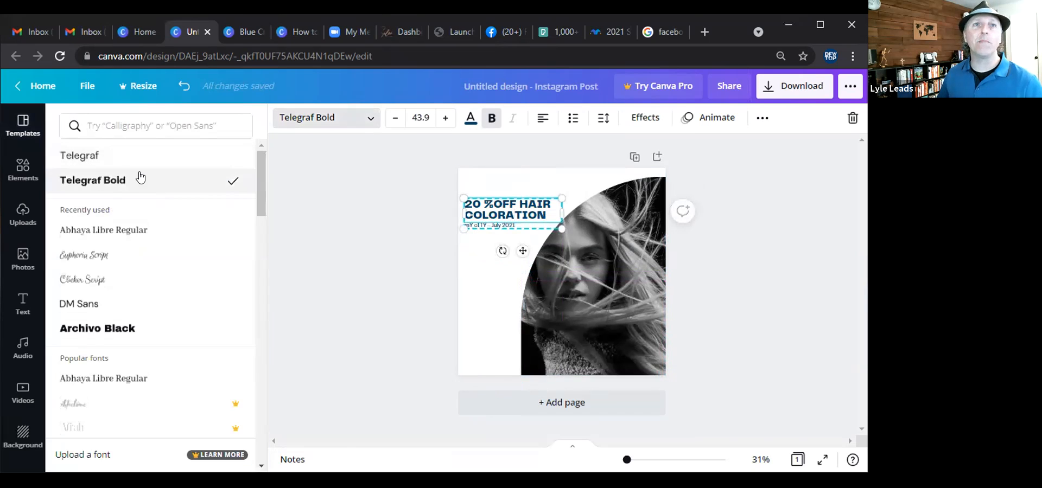
pyautogui.click(110, 184)
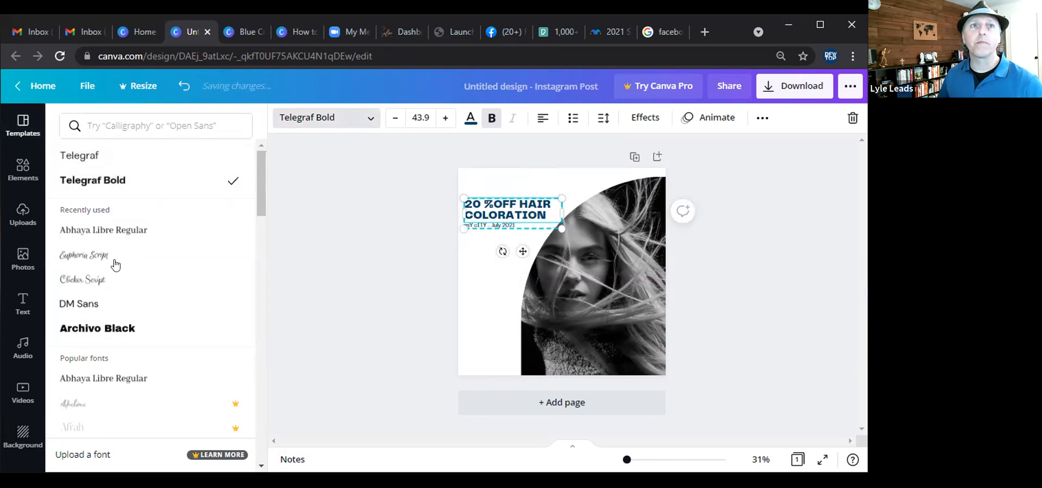
pyautogui.click(105, 328)
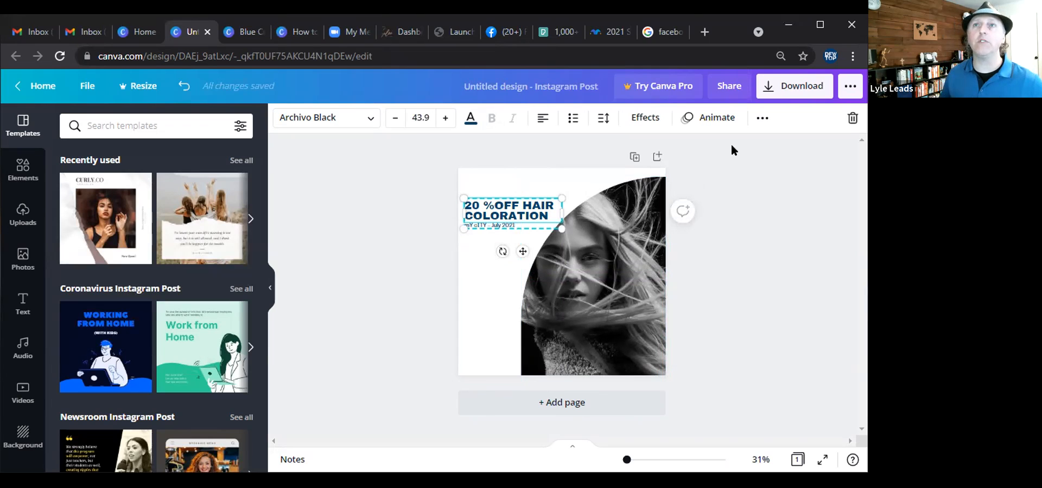
# Duplicate the Instagram post page.
pyautogui.click(634, 157)
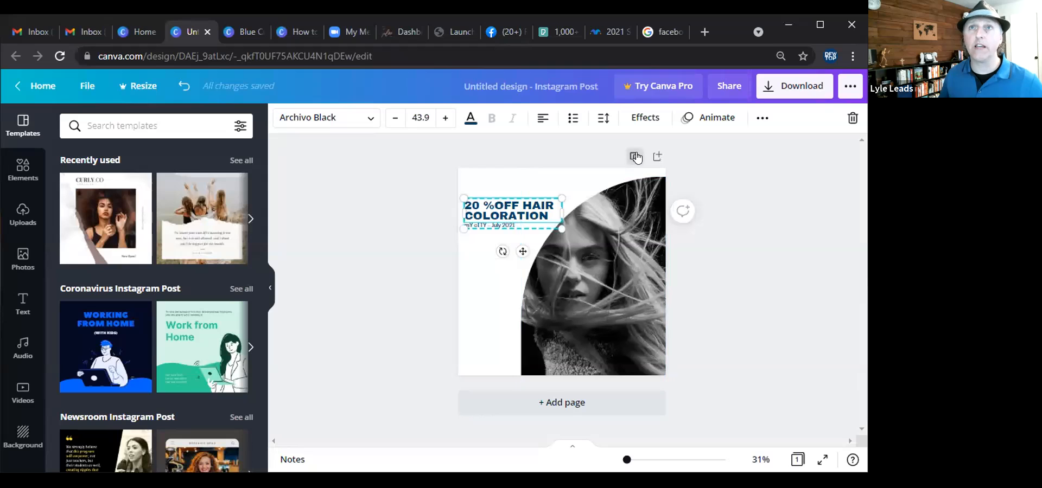
pyautogui.click(543, 294)
pyautogui.click(502, 280)
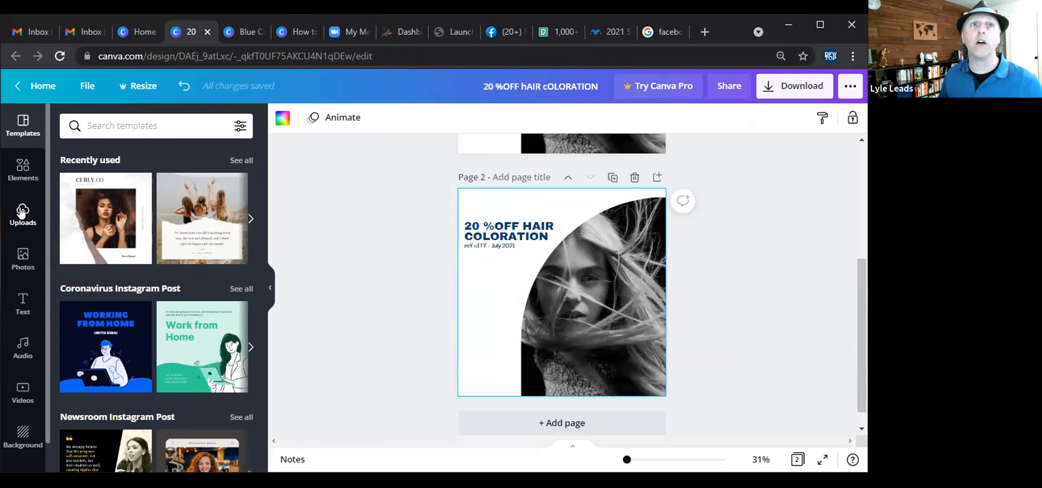
# Rework page 2 so the hair photo fills the whole background and the text sits near the bottom.
pyautogui.click(22, 252)
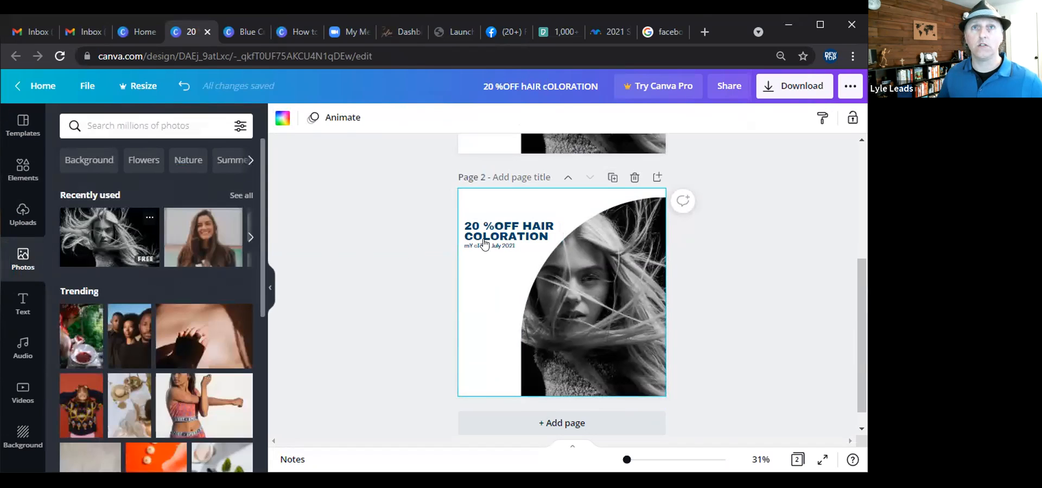
pyautogui.moveTo(525, 230); pyautogui.dragTo(477, 303)
pyautogui.click(618, 305)
pyautogui.press('Delete')
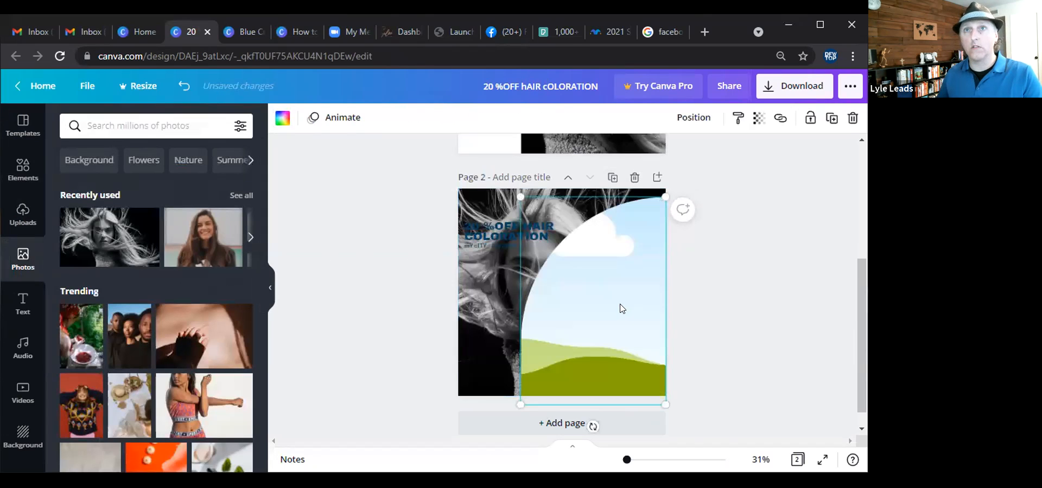
pyautogui.press('Delete')
pyautogui.moveTo(523, 234); pyautogui.dragTo(524, 364)
pyautogui.click(415, 330)
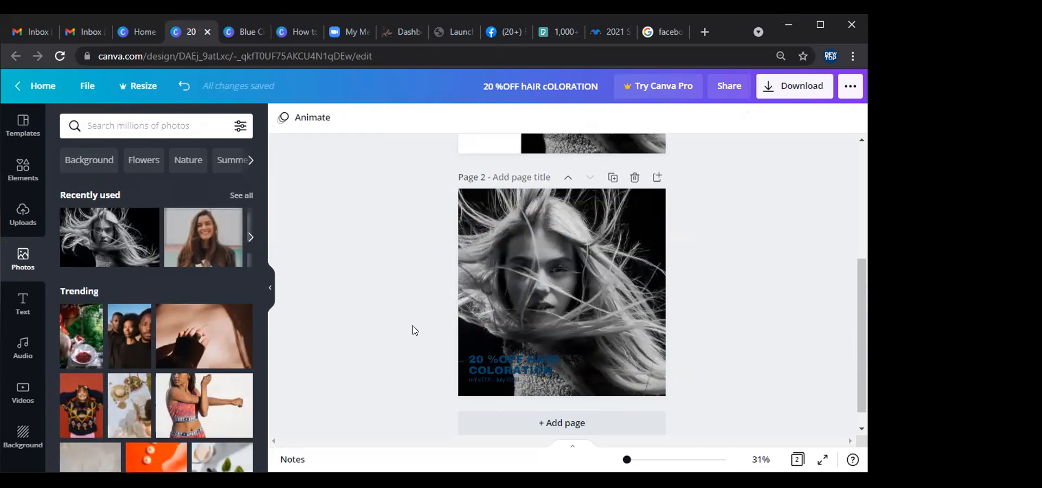
# Duplicate page 2 as a third page.
pyautogui.click(613, 178)
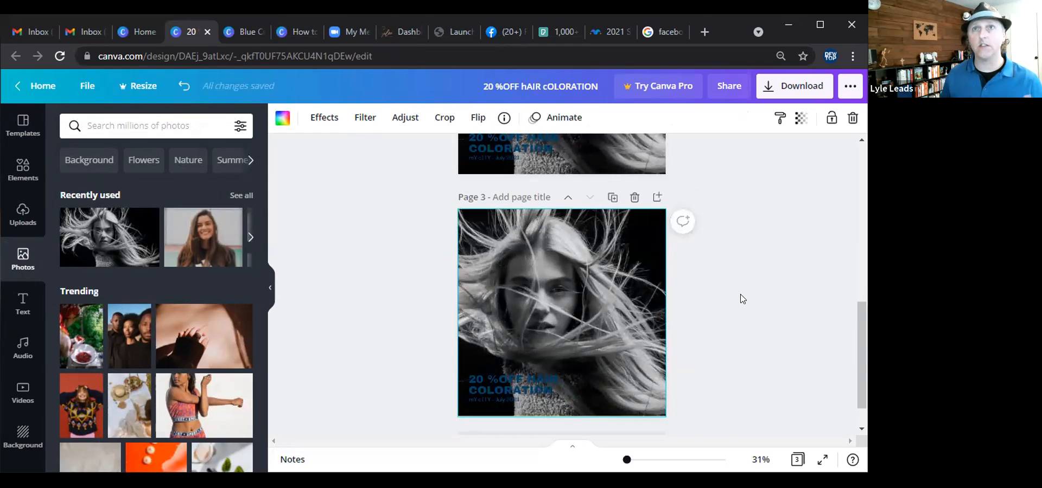
# Delete the circular hair photo from page 1.
pyautogui.scroll(3, 776, 291)
pyautogui.scroll(5, 776, 289)
pyautogui.click(594, 248)
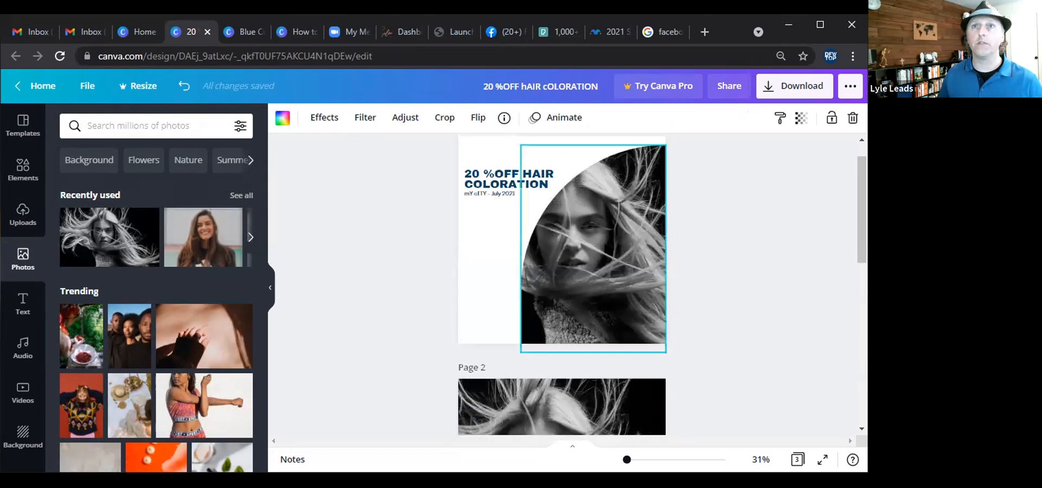
pyautogui.press('Delete')
pyautogui.press('Delete')
# Move page 1's headline to the centre, prefix it with "ATLANTA, GA" and enlarge the text block.
pyautogui.click(533, 177)
pyautogui.moveTo(533, 177); pyautogui.dragTo(582, 226)
pyautogui.doubleClick(572, 223)
pyautogui.click(592, 234)
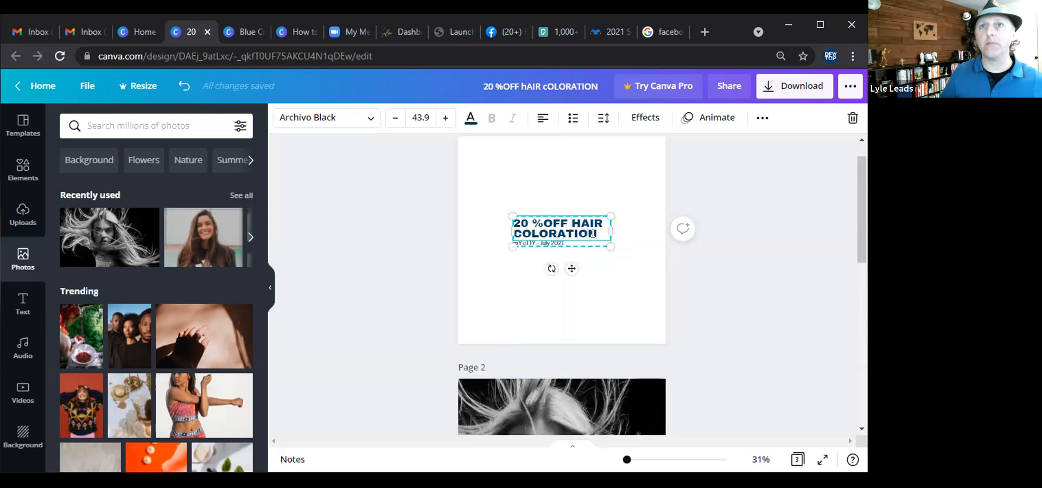
pyautogui.write('ATLANTA')
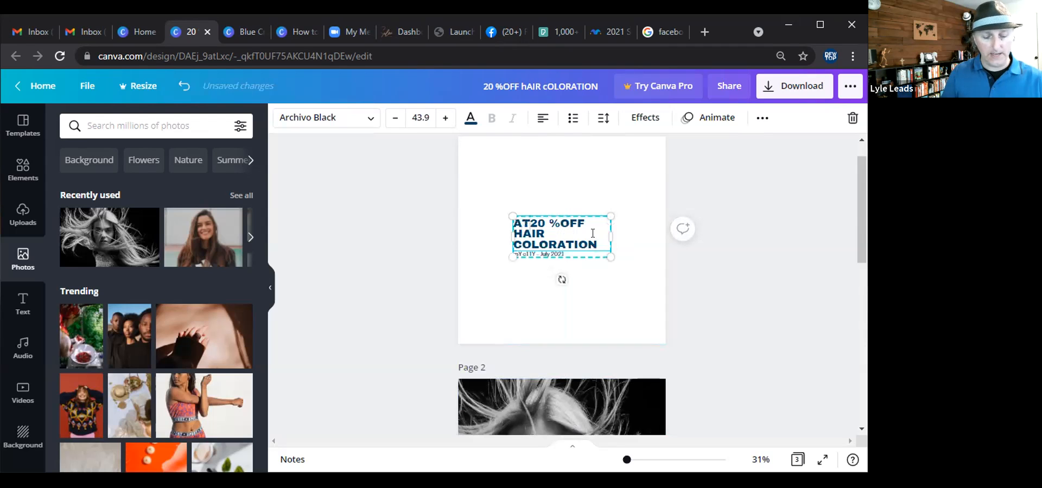
pyautogui.write(', G20 %OFF HA')
pyautogui.press('BackSpace')
pyautogui.write('A')
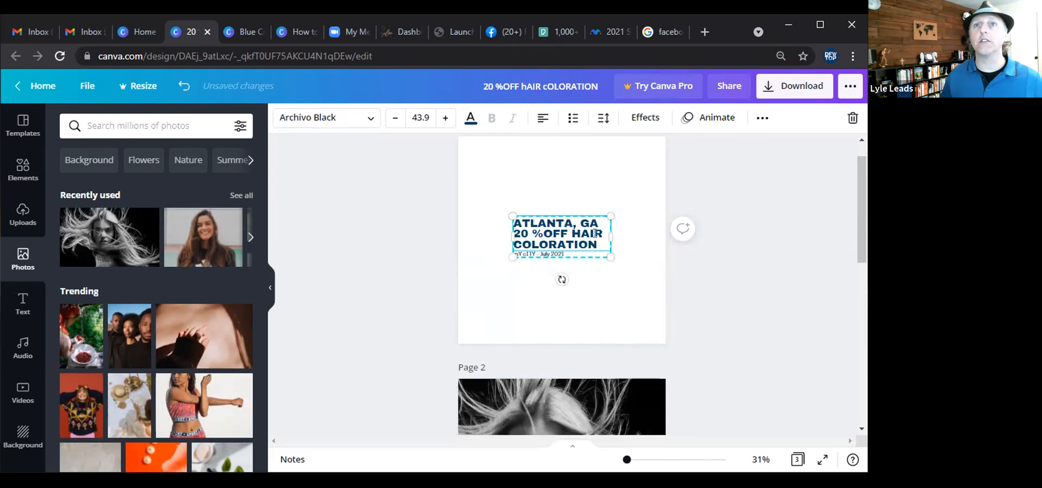
pyautogui.moveTo(611, 216); pyautogui.dragTo(629, 206)
pyautogui.click(422, 318)
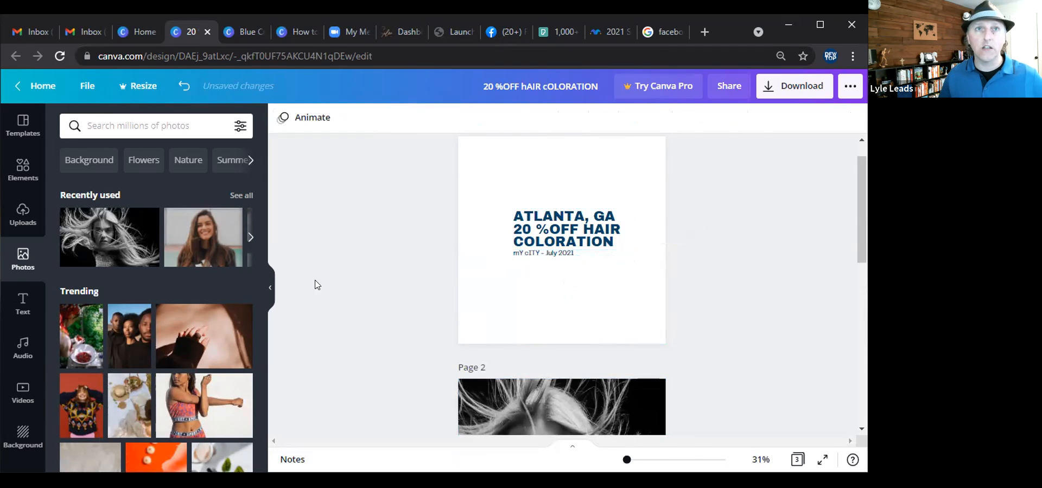
# Add the smiling woman photo to page 1 and size it to fill the lower part of the page.
pyautogui.click(193, 249)
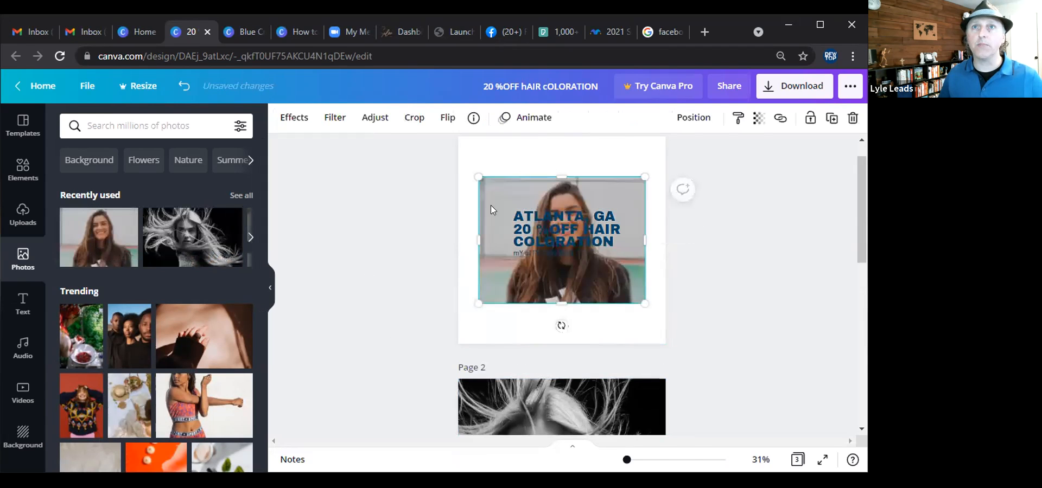
pyautogui.moveTo(501, 183); pyautogui.dragTo(481, 266)
pyautogui.moveTo(552, 216); pyautogui.dragTo(551, 183)
pyautogui.click(561, 296)
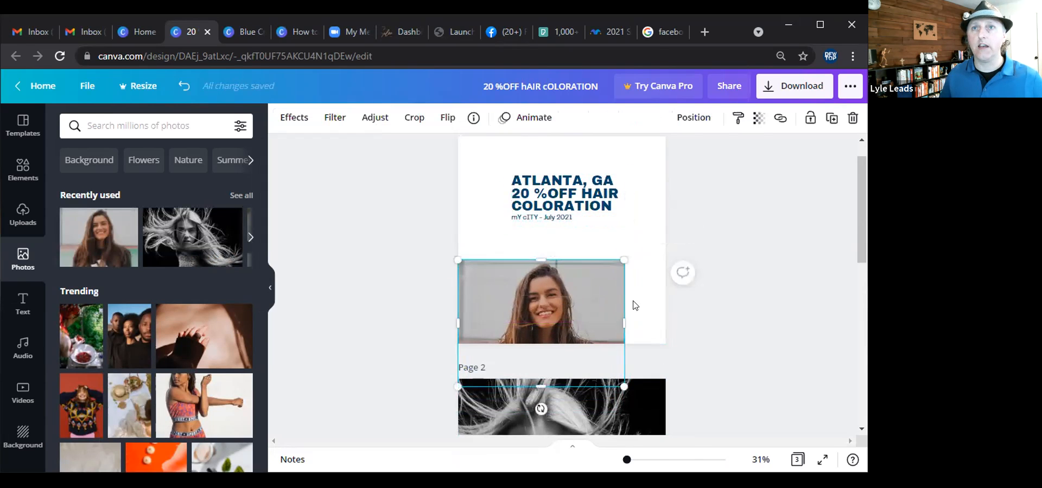
pyautogui.moveTo(624, 256); pyautogui.dragTo(720, 223)
# Set the colour of page 2's headline text to white.
pyautogui.scroll(-3, 720, 224)
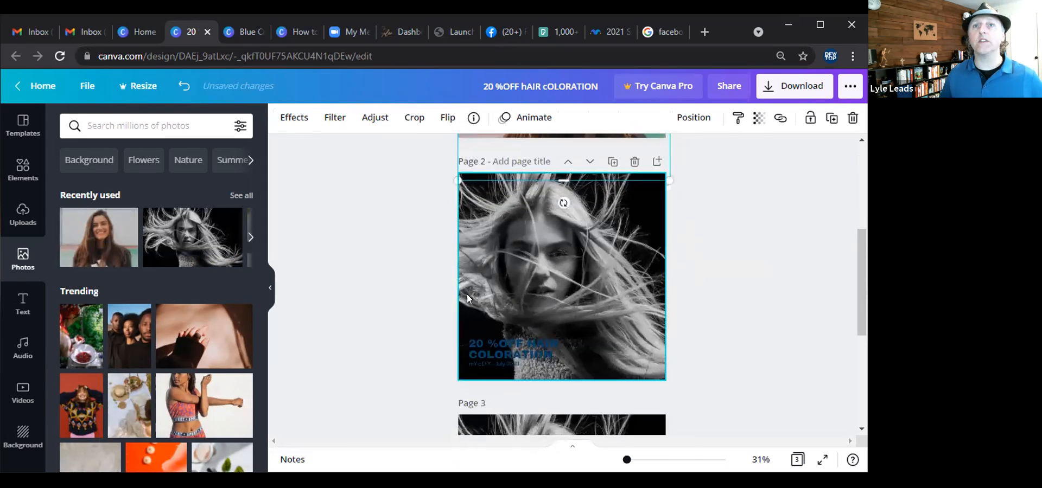
pyautogui.click(500, 358)
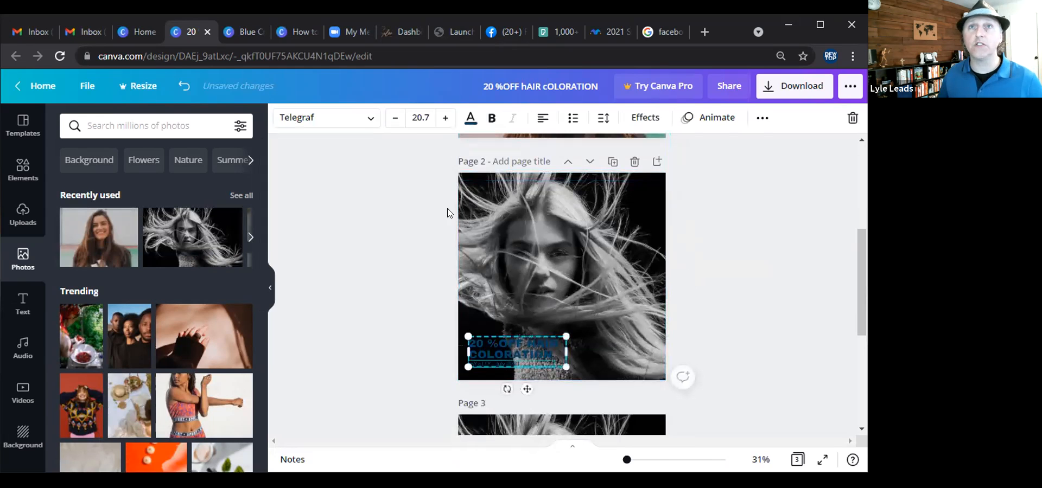
pyautogui.click(470, 118)
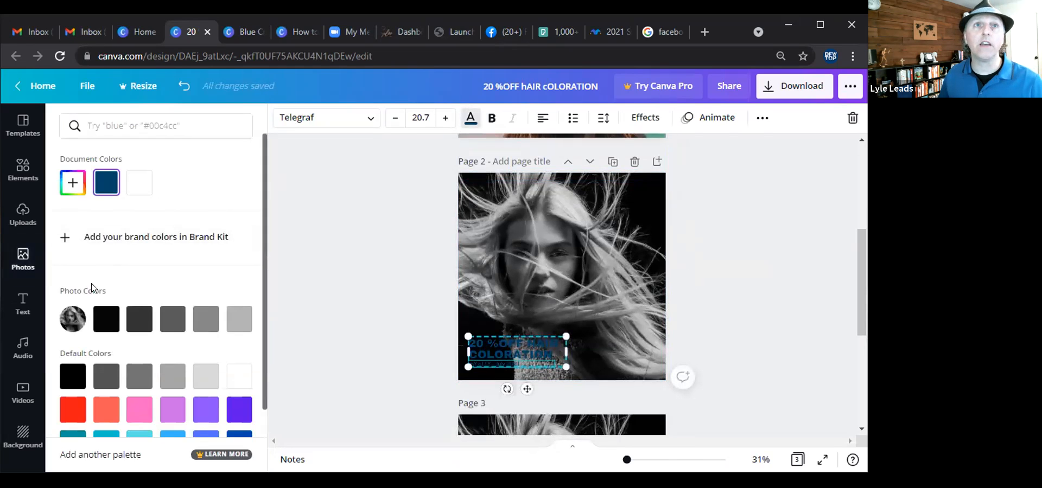
pyautogui.click(139, 182)
pyautogui.click(489, 340)
pyautogui.click(140, 182)
# Replace page 3's background with the smiling woman photo and delete its headline.
pyautogui.scroll(-4, 343, 232)
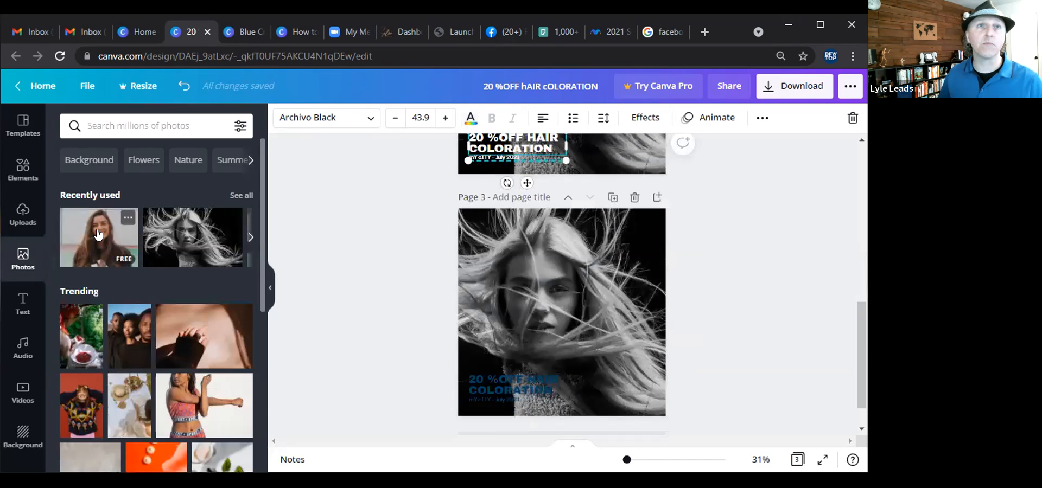
pyautogui.moveTo(479, 269); pyautogui.dragTo(470, 262)
pyautogui.click(512, 392)
pyautogui.moveTo(512, 388); pyautogui.dragTo(531, 316)
pyautogui.press('Delete')
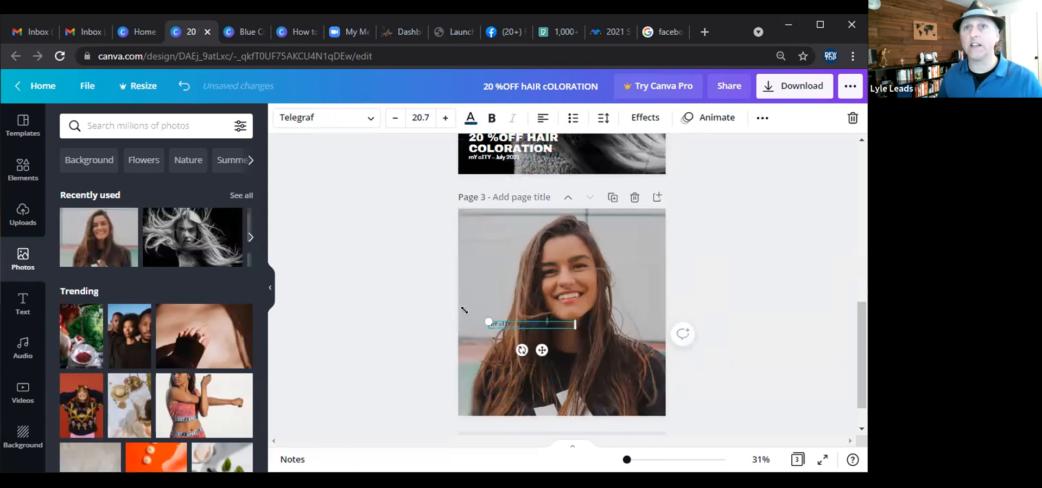
pyautogui.click(534, 331)
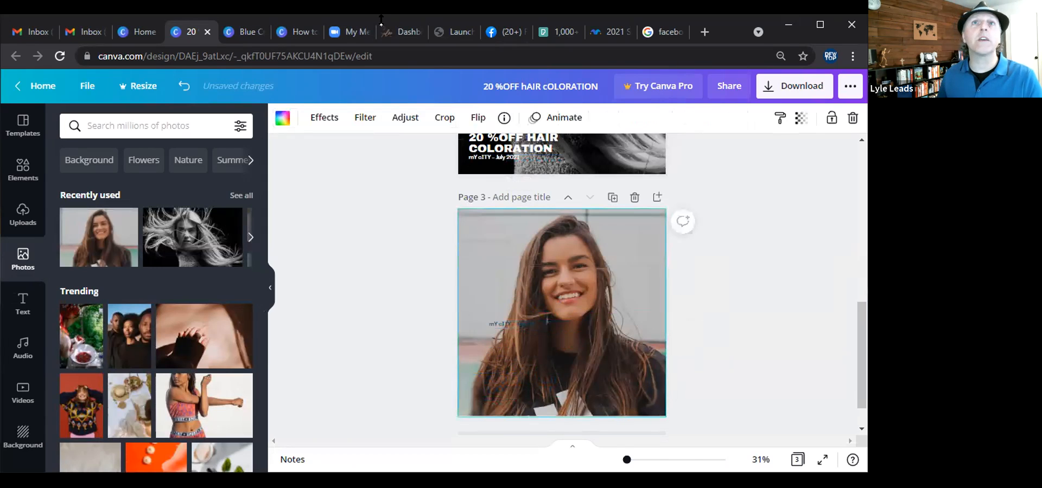
# Browse the "How to add Pizzazz to your marketing using Canva" presentation in another tab for salon ad examples.
pyautogui.click(300, 31)
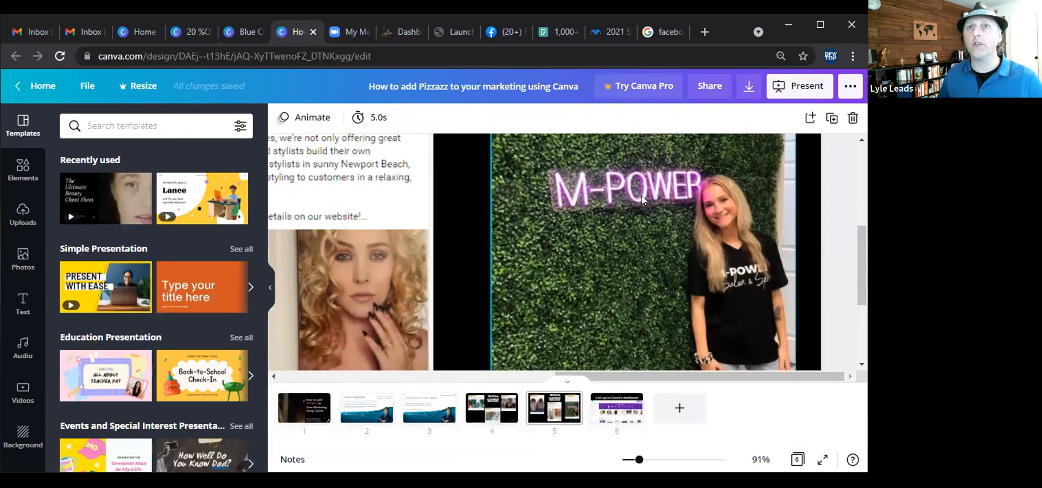
pyautogui.moveTo(631, 376); pyautogui.dragTo(553, 391)
pyautogui.scroll(-1, 544, 292)
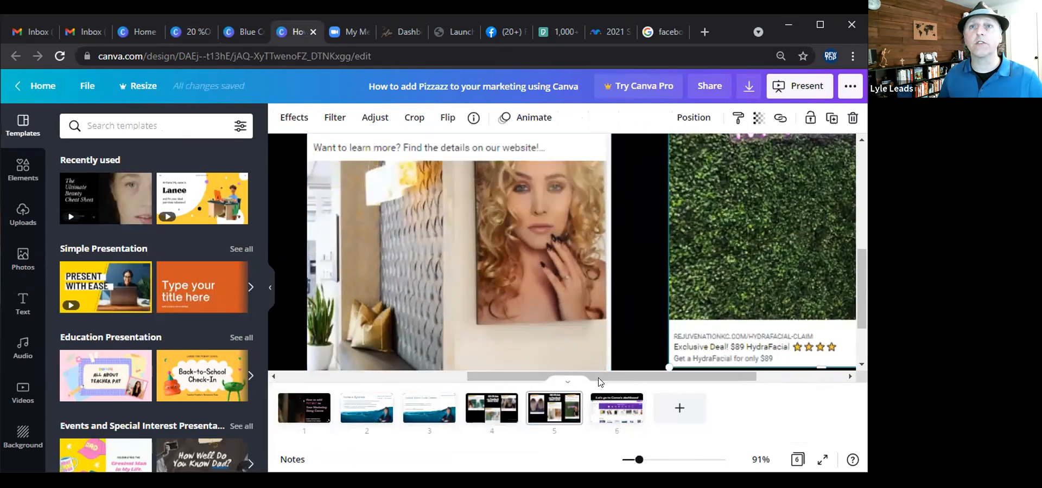
pyautogui.moveTo(622, 383); pyautogui.dragTo(445, 392)
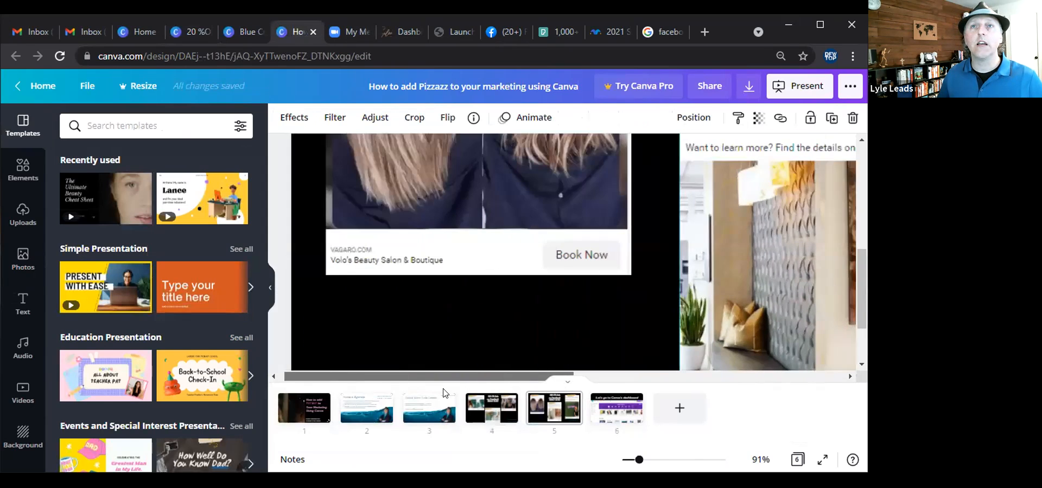
pyautogui.scroll(5, 475, 350)
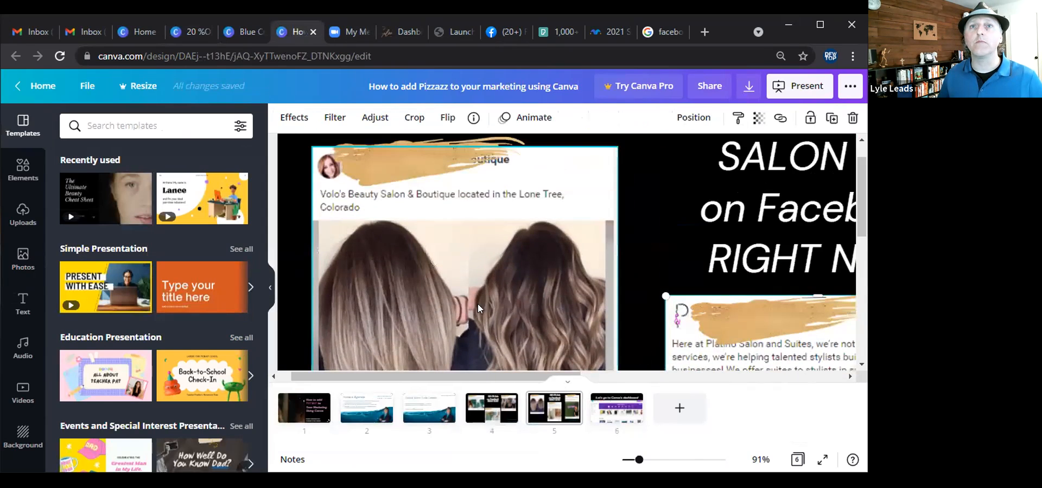
pyautogui.scroll(-4, 475, 289)
pyautogui.scroll(1, 476, 289)
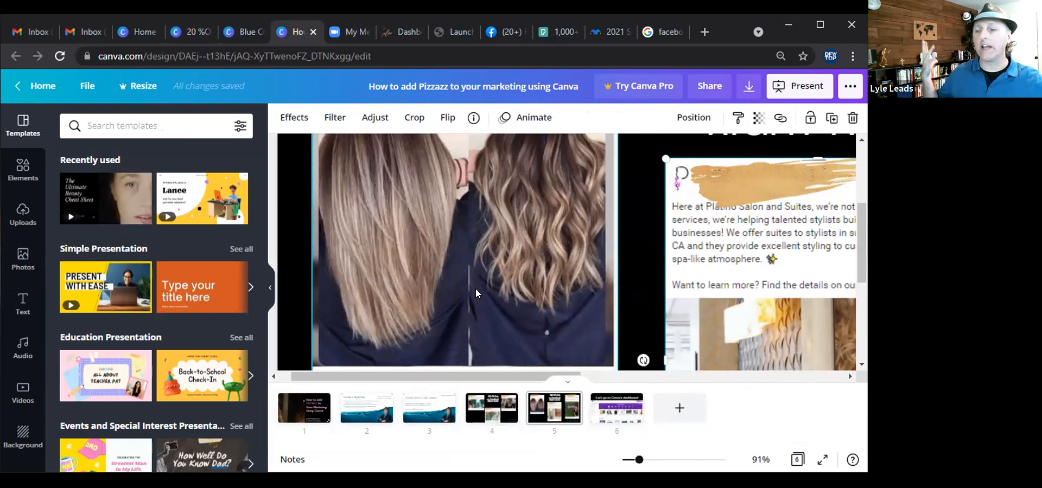
pyautogui.click(199, 28)
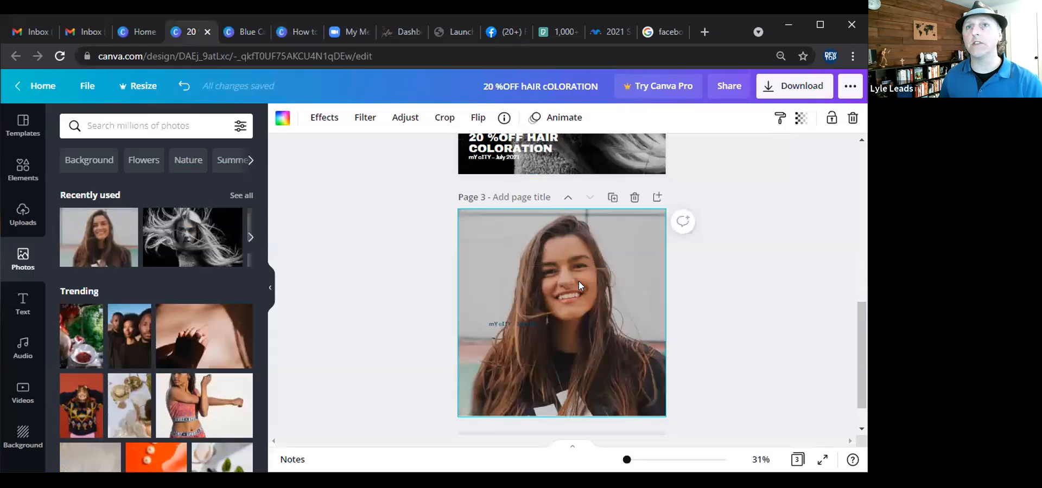
# Delete the remaining date line from page 3.
pyautogui.click(506, 325)
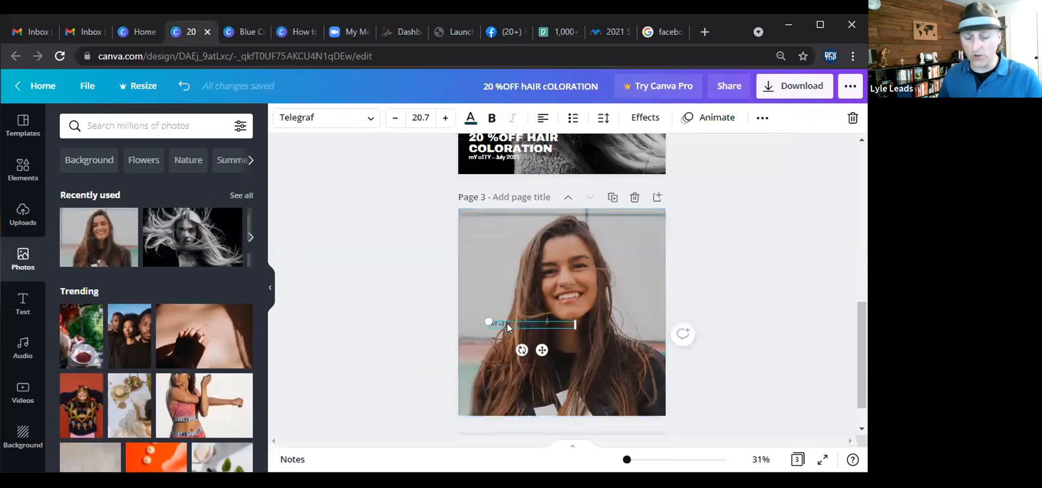
pyautogui.press('Delete')
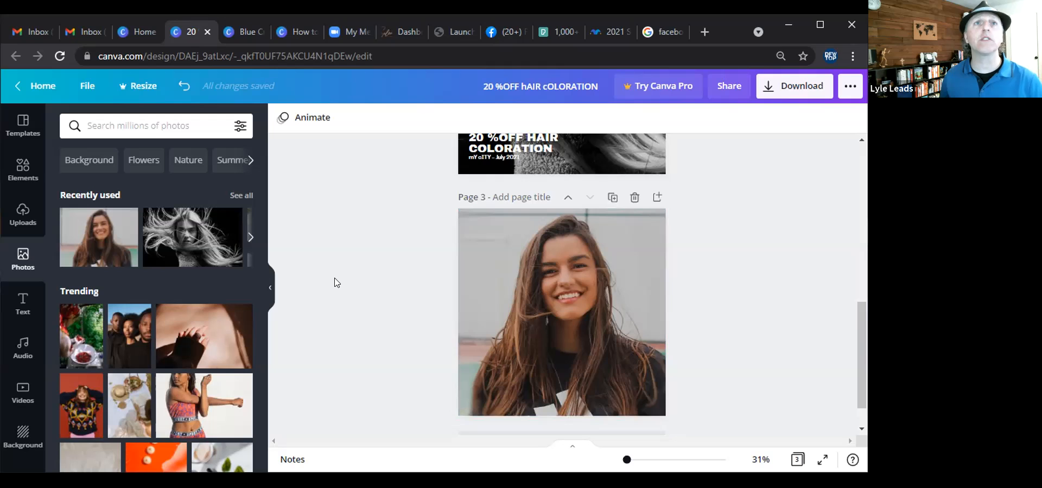
pyautogui.scroll(1, 333, 279)
pyautogui.scroll(-1, 334, 279)
pyautogui.scroll(1, 334, 283)
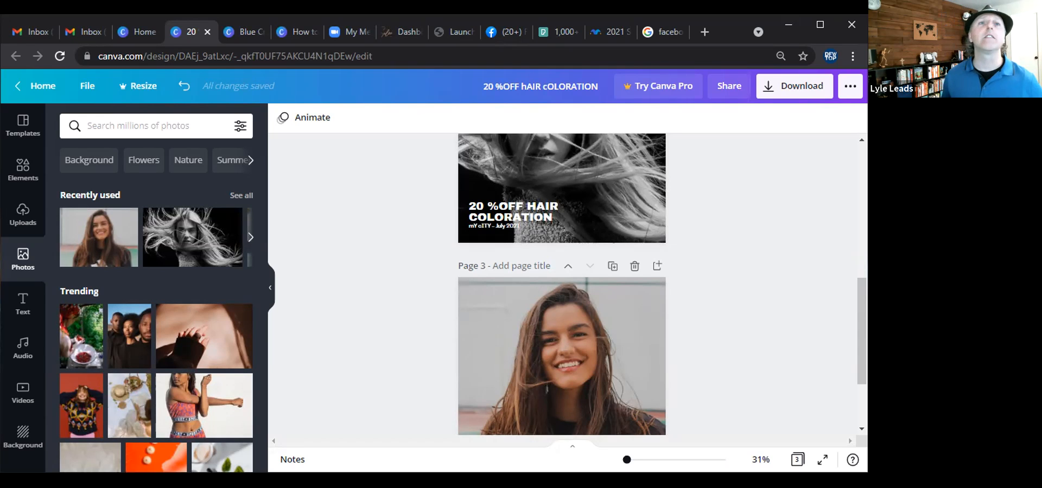
pyautogui.scroll(-2, 391, 276)
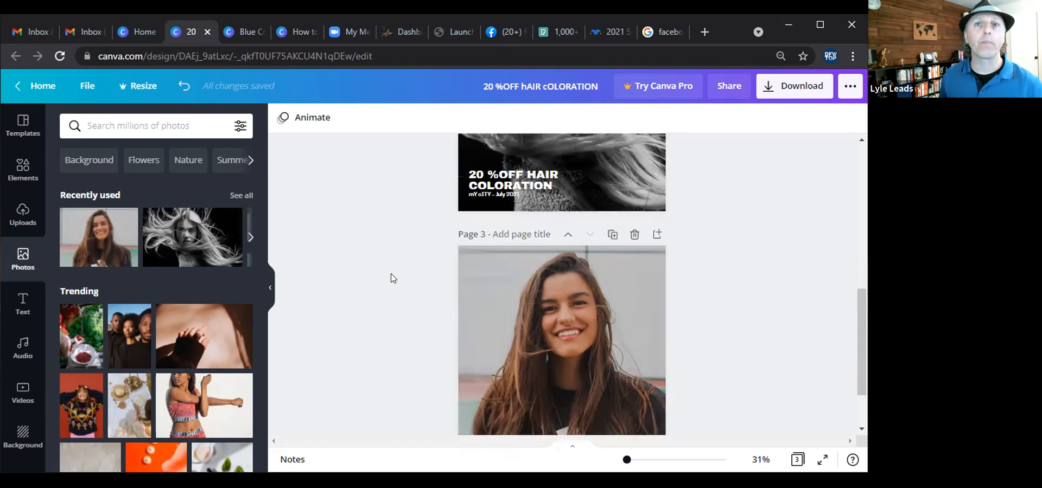
pyautogui.scroll(6, 392, 278)
pyautogui.scroll(1, 393, 278)
pyautogui.scroll(-4, 393, 278)
pyautogui.scroll(3, 393, 278)
pyautogui.scroll(2, 393, 278)
pyautogui.scroll(-6, 393, 278)
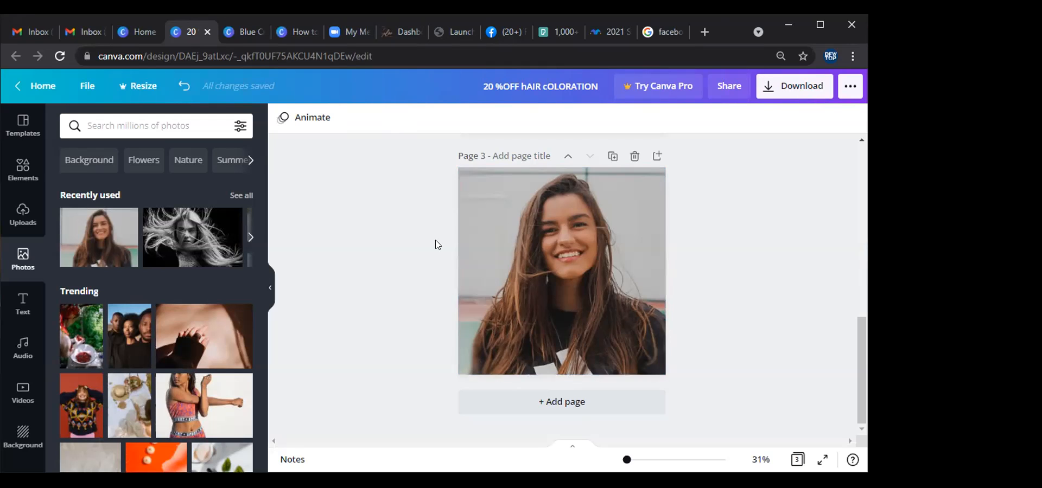
# Apply the Neon effect to page 1's Atlanta headline and raise its intensity.
pyautogui.scroll(5, 438, 245)
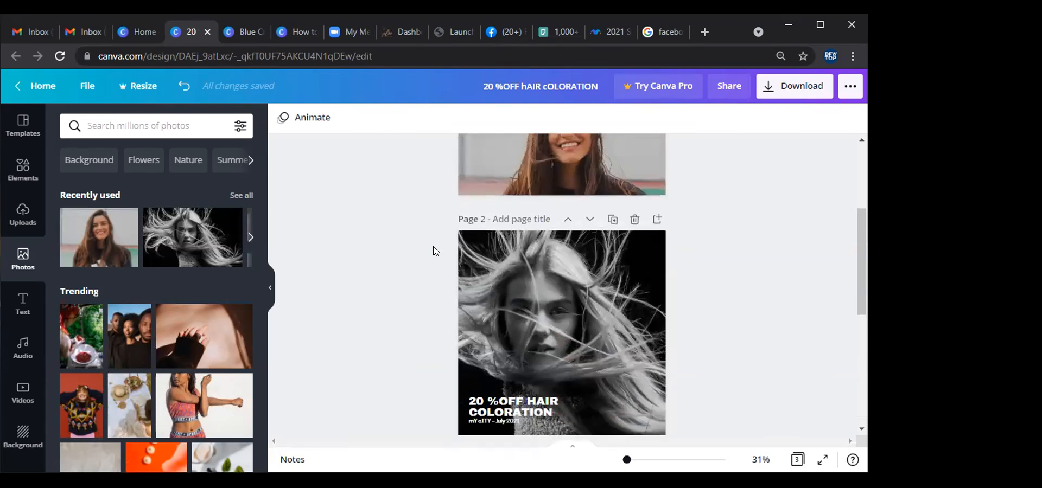
pyautogui.scroll(3, 438, 244)
pyautogui.click(569, 213)
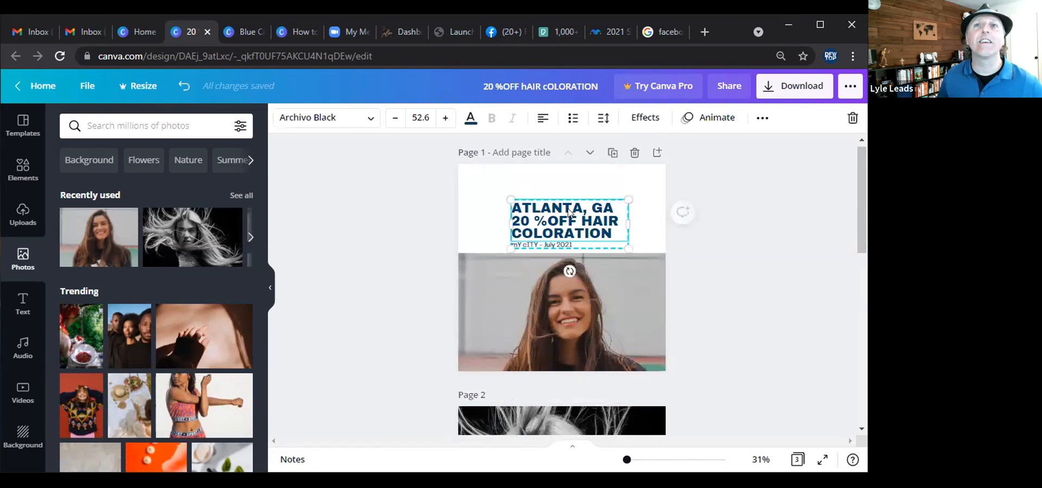
pyautogui.click(646, 117)
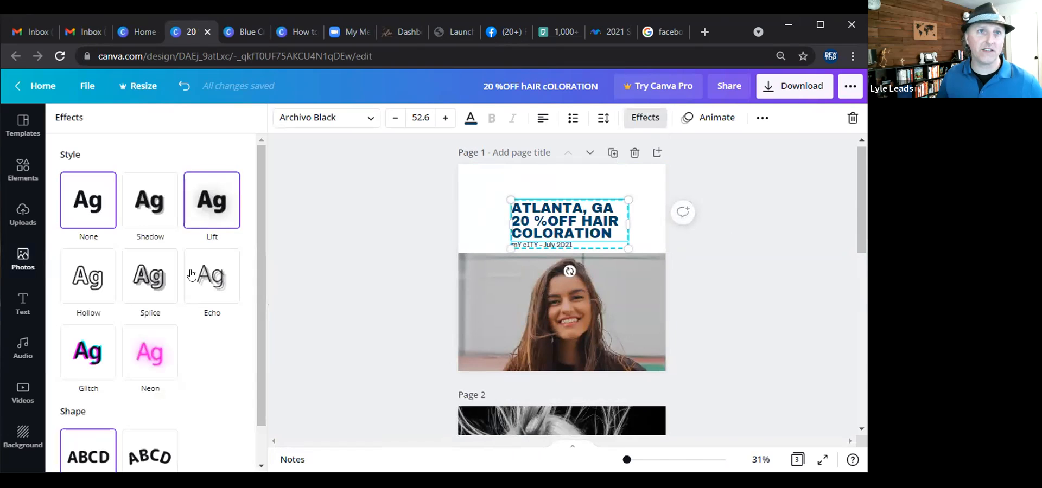
pyautogui.click(152, 350)
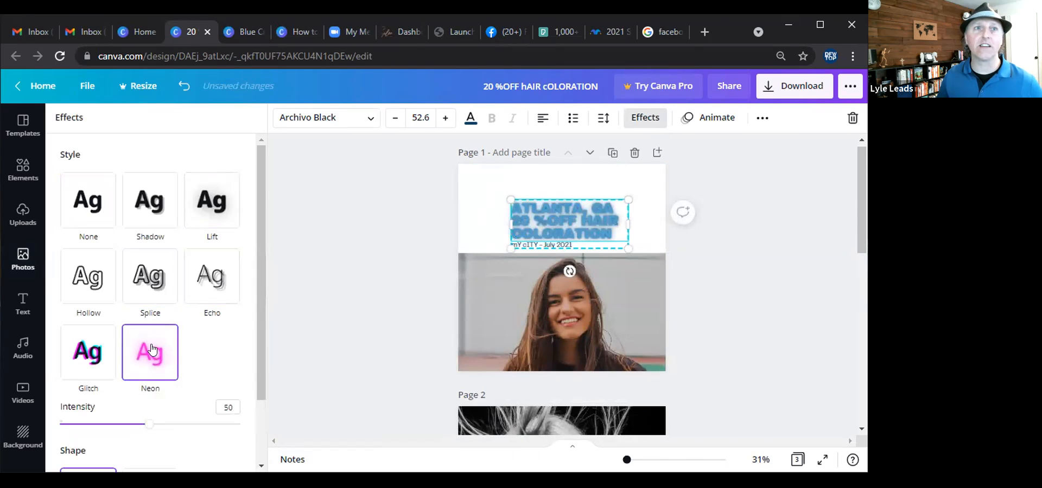
pyautogui.moveTo(146, 429); pyautogui.dragTo(226, 432)
pyautogui.click(376, 259)
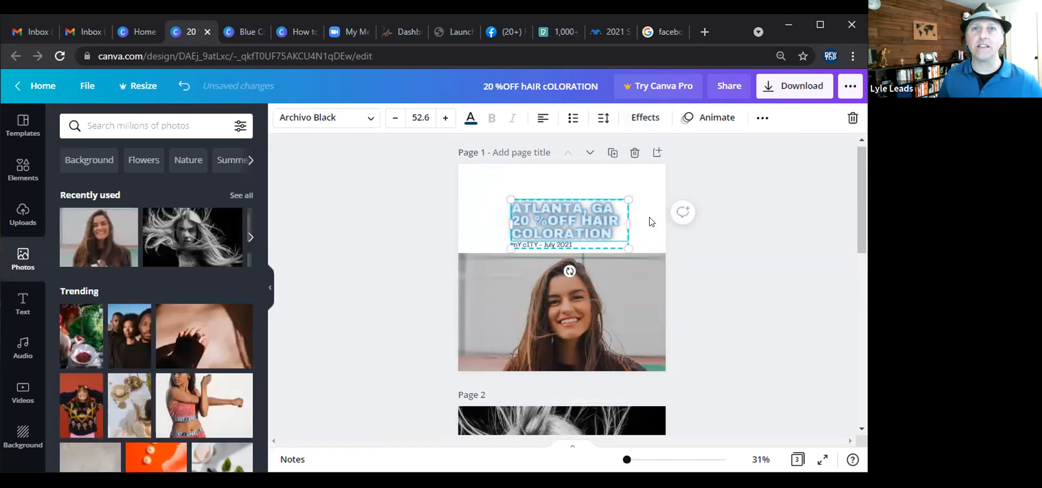
# Move the neon Atlanta headline from page 1 onto page 2.
pyautogui.click(727, 250)
pyautogui.scroll(-1, 589, 214)
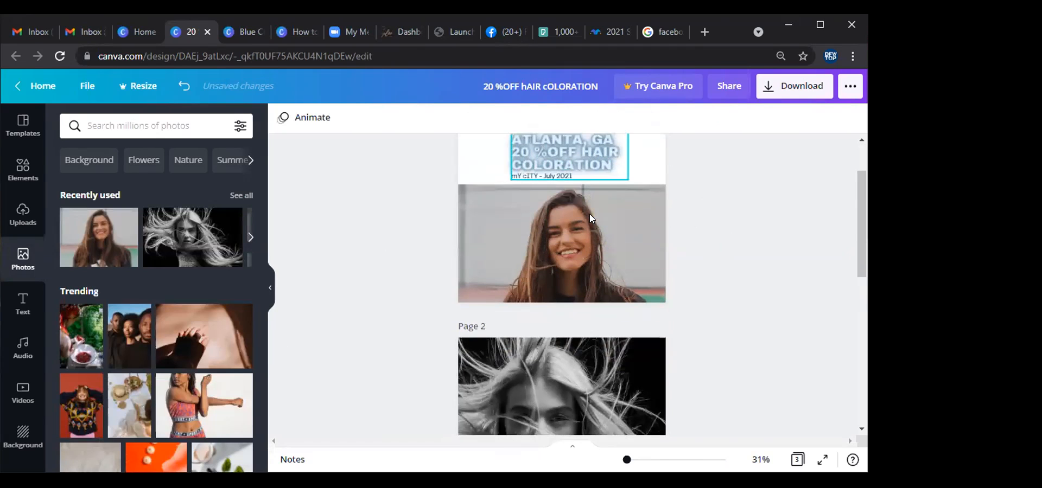
pyautogui.moveTo(572, 150); pyautogui.dragTo(568, 394)
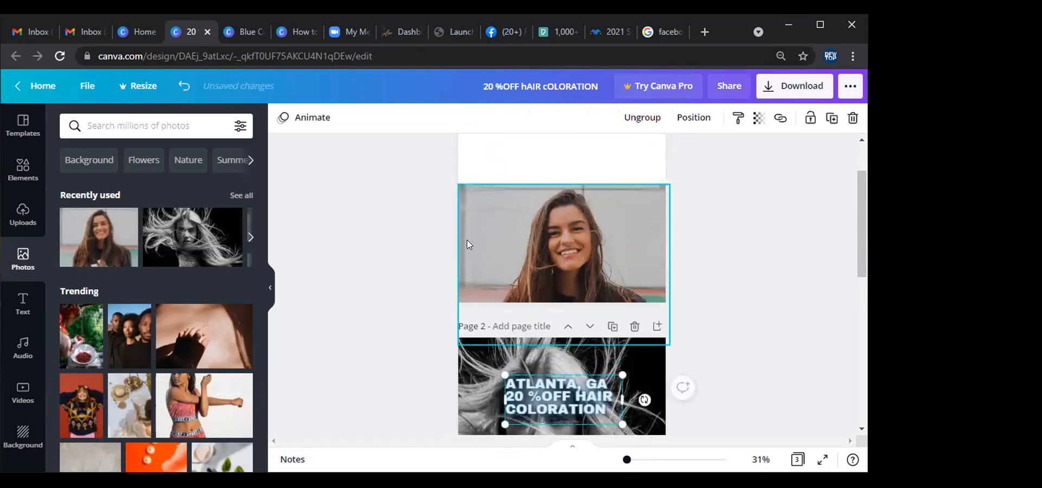
# Replace page 2's old headline with the Atlanta headline near the bottom left and duplicate the page.
pyautogui.scroll(-2, 467, 240)
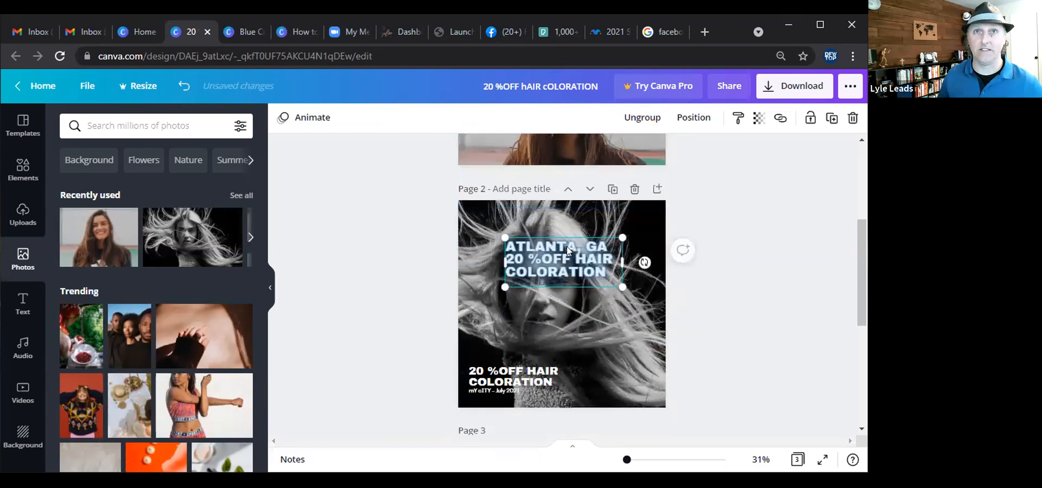
pyautogui.click(513, 378)
pyautogui.press('Delete')
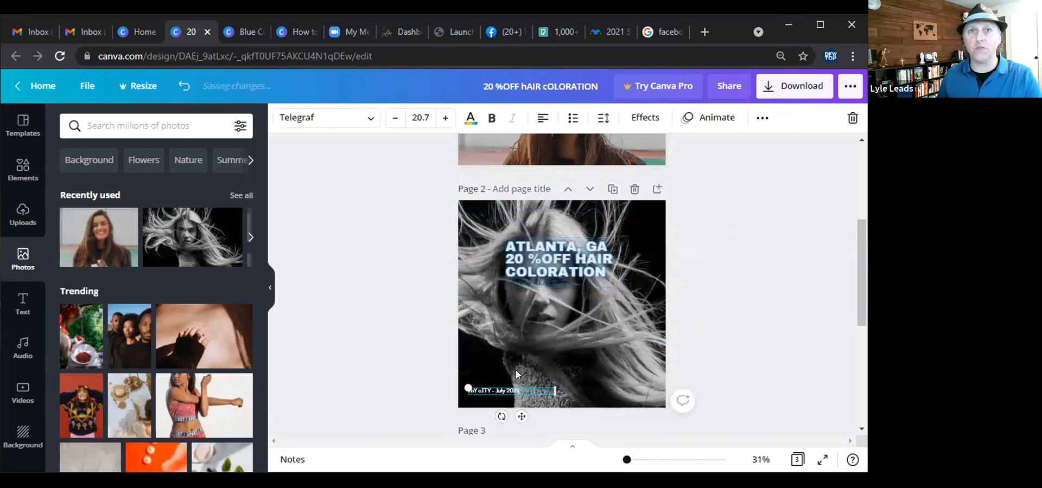
pyautogui.moveTo(556, 260); pyautogui.dragTo(516, 343)
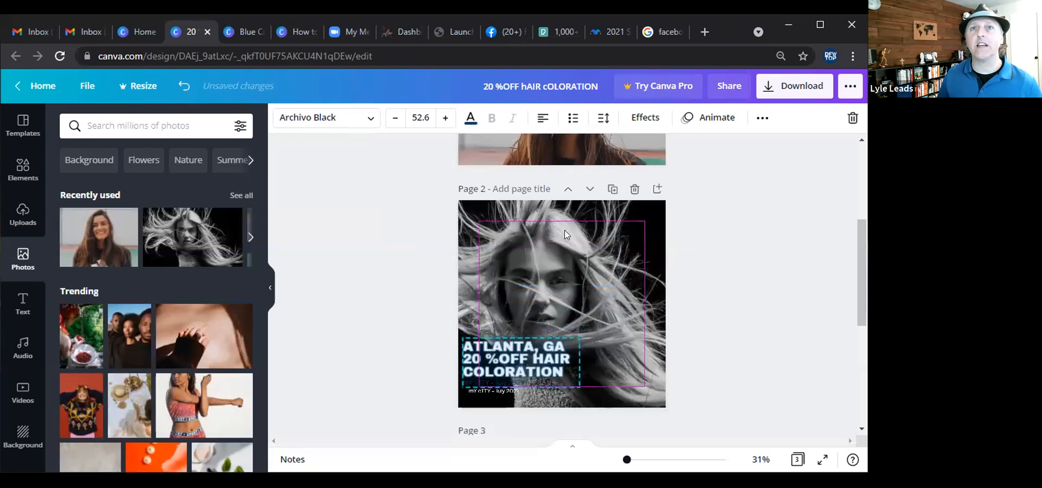
pyautogui.click(612, 189)
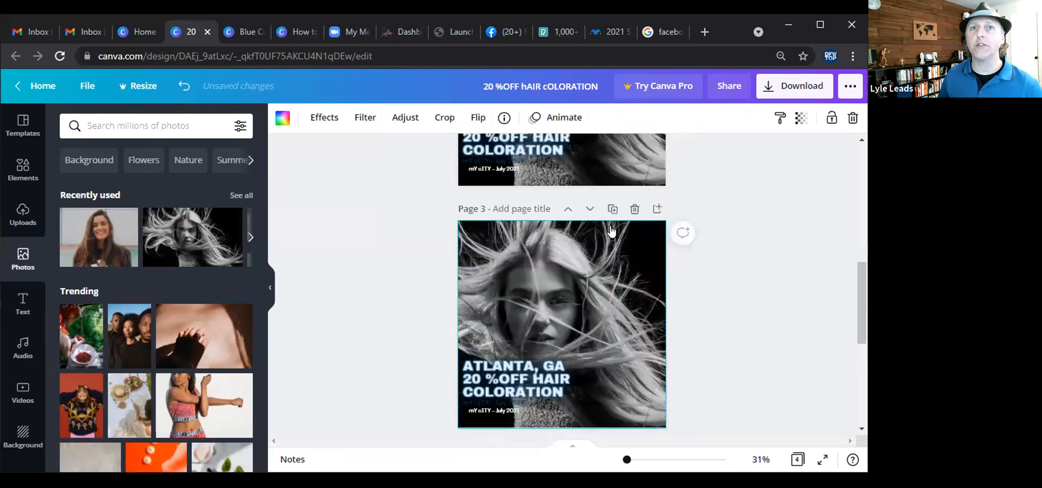
# Draw a rectangle on page 3 and stretch it to cover the whole page.
pyautogui.moveTo(518, 371)
pyautogui.mouseDown()
pyautogui.moveTo(574, 345)
pyautogui.moveTo(521, 373)
pyautogui.mouseUp()
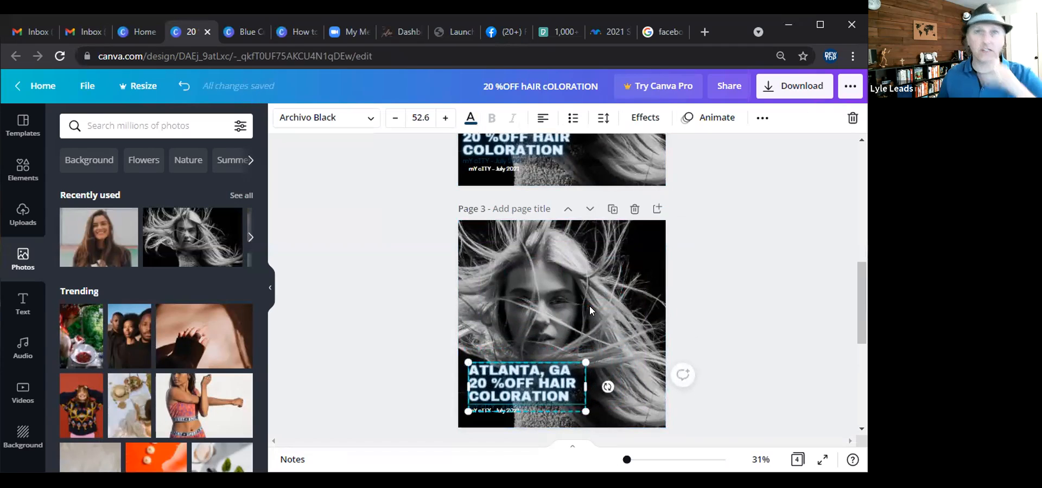
pyautogui.click(350, 276)
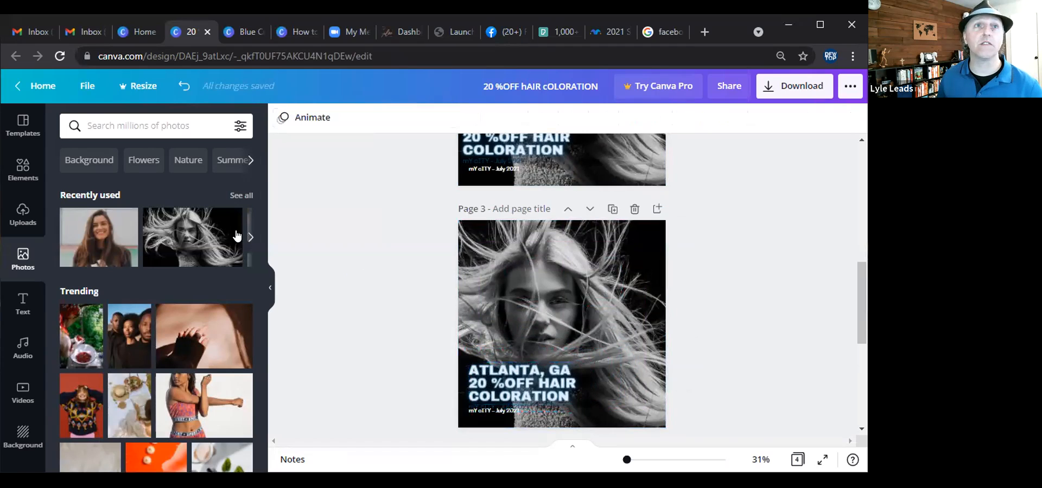
pyautogui.click(23, 179)
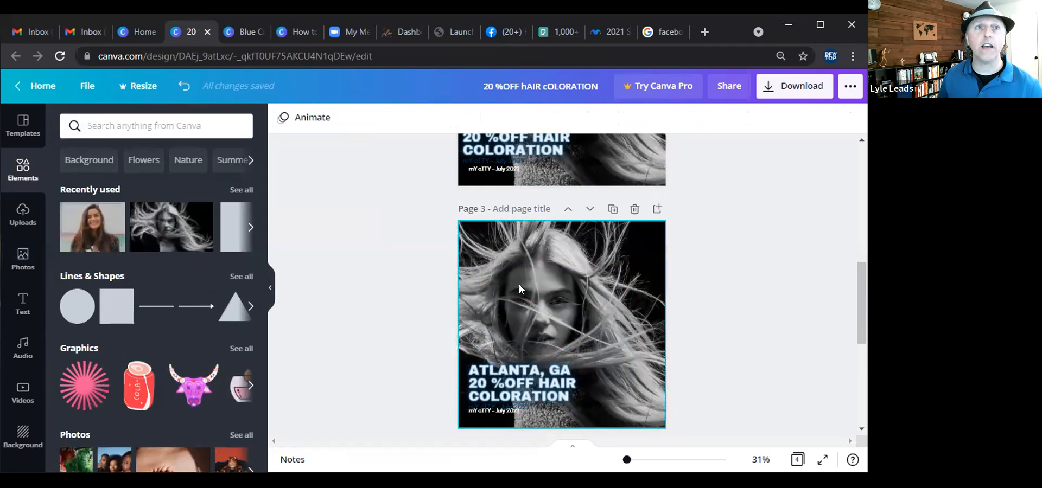
pyautogui.click(534, 283)
pyautogui.click(399, 296)
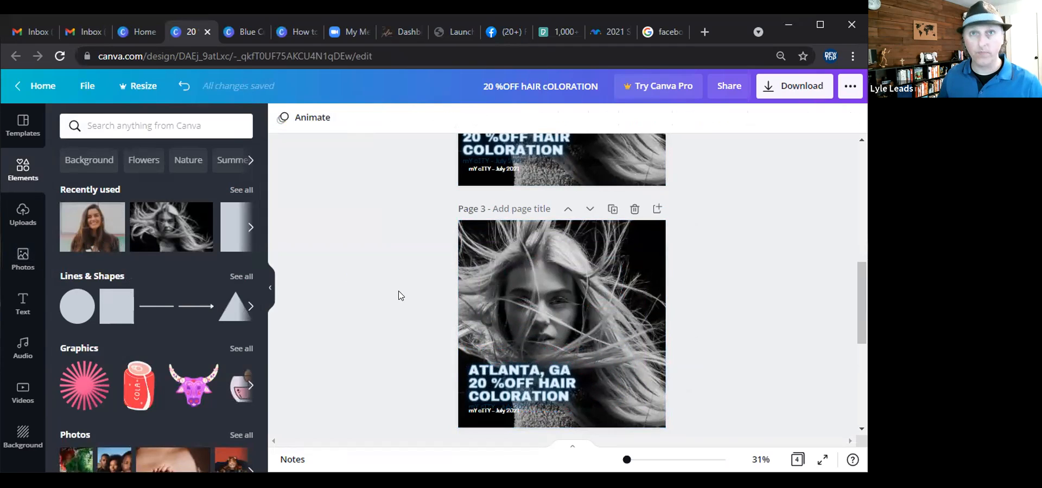
pyautogui.press('r')
pyautogui.moveTo(512, 290); pyautogui.dragTo(504, 278)
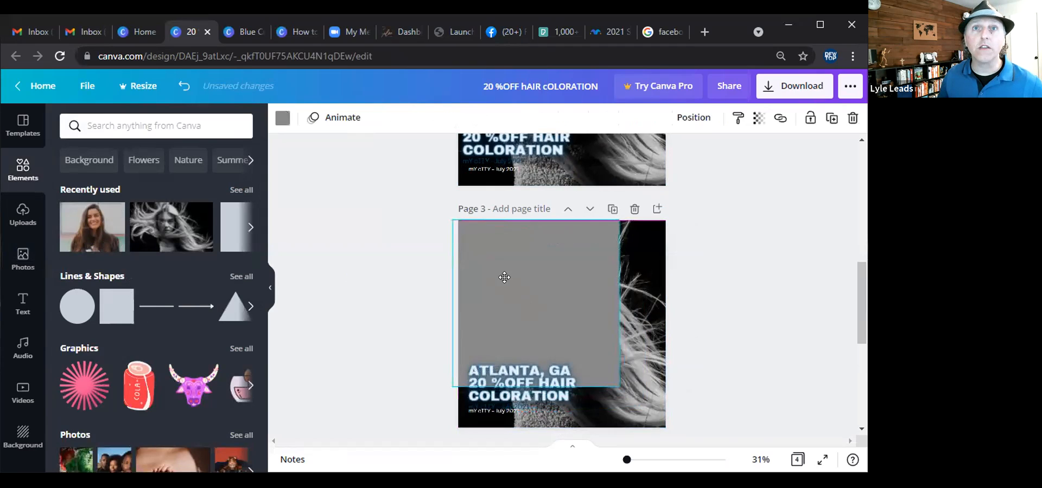
pyautogui.moveTo(618, 385); pyautogui.dragTo(676, 441)
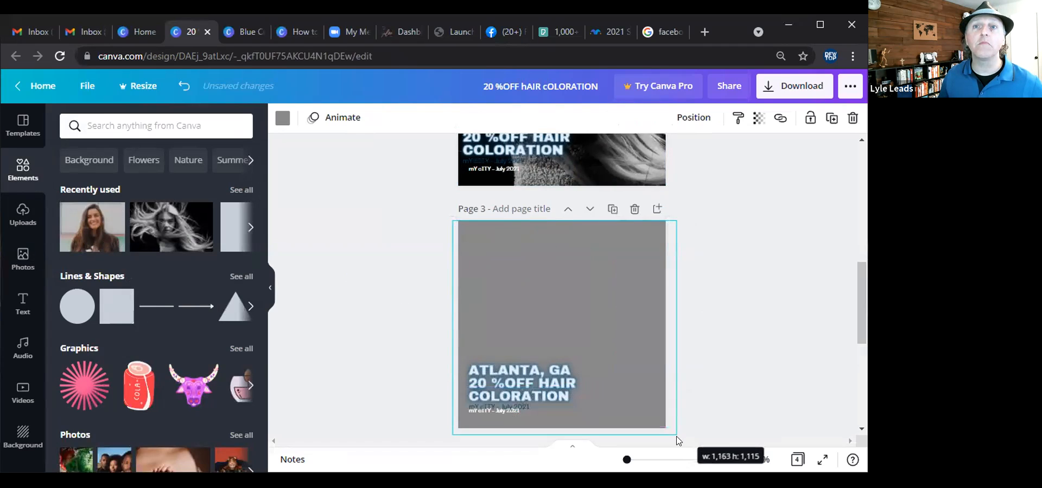
# Color the page 3 rectangle pink and set its transparency to 50.
pyautogui.click(282, 118)
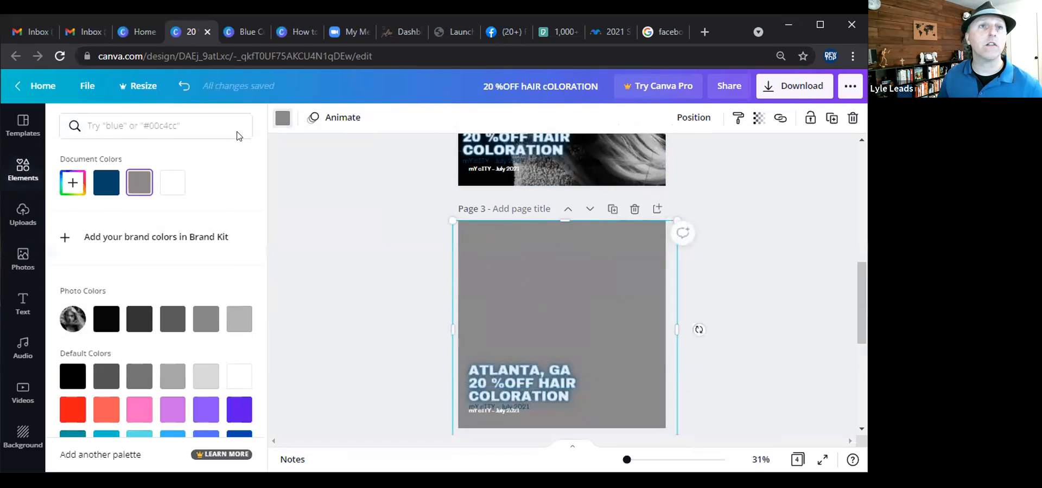
pyautogui.click(147, 412)
pyautogui.click(758, 118)
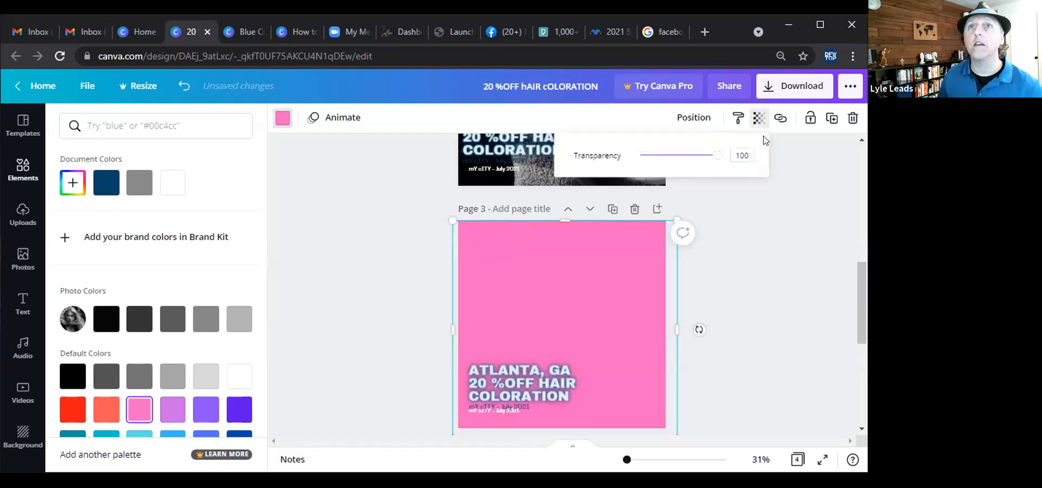
pyautogui.moveTo(717, 155); pyautogui.dragTo(679, 156)
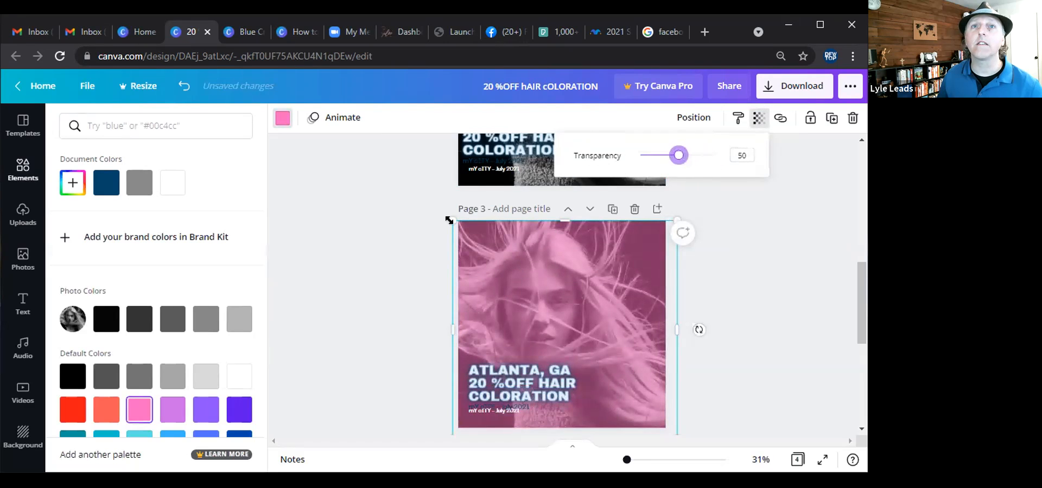
pyautogui.click(400, 251)
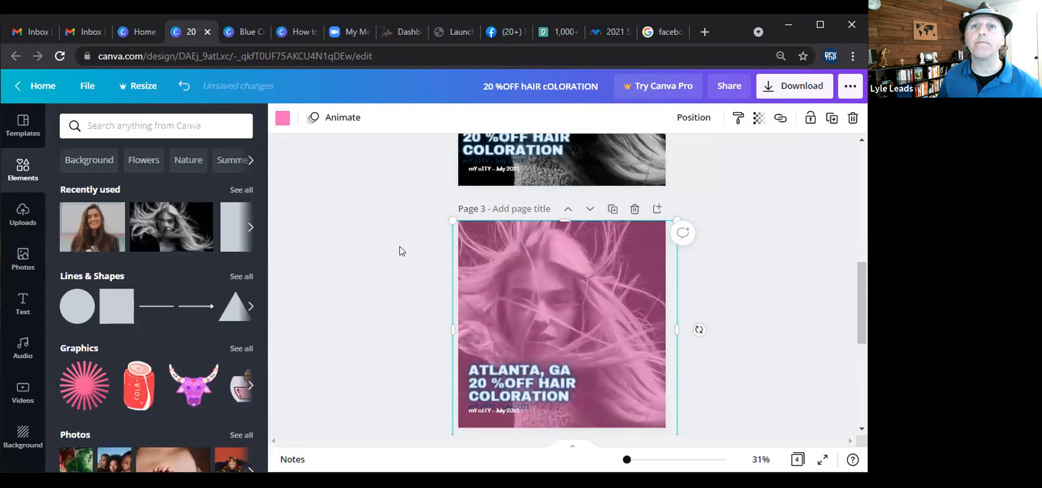
pyautogui.click(756, 284)
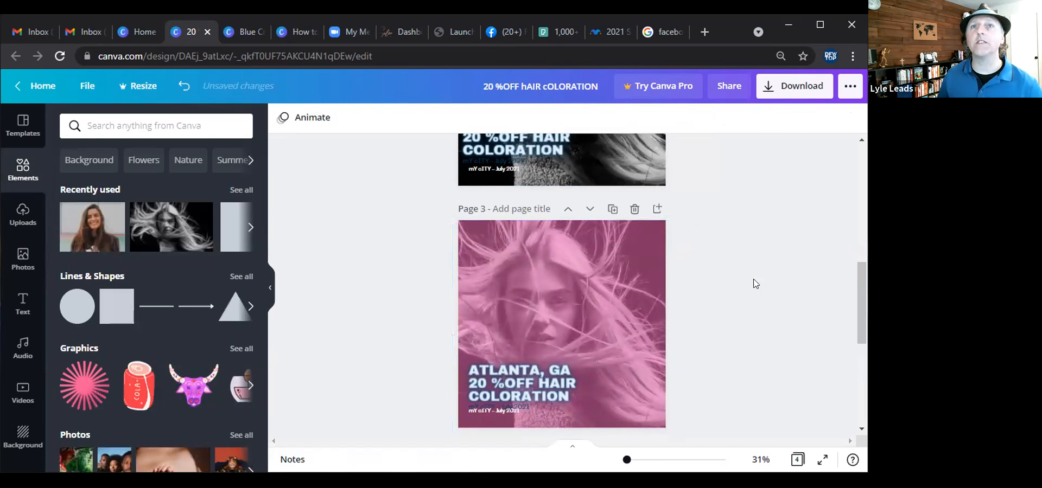
# Scroll between pages 2 and 3 to compare the pink-overlay variation with the original.
pyautogui.scroll(-1, 770, 266)
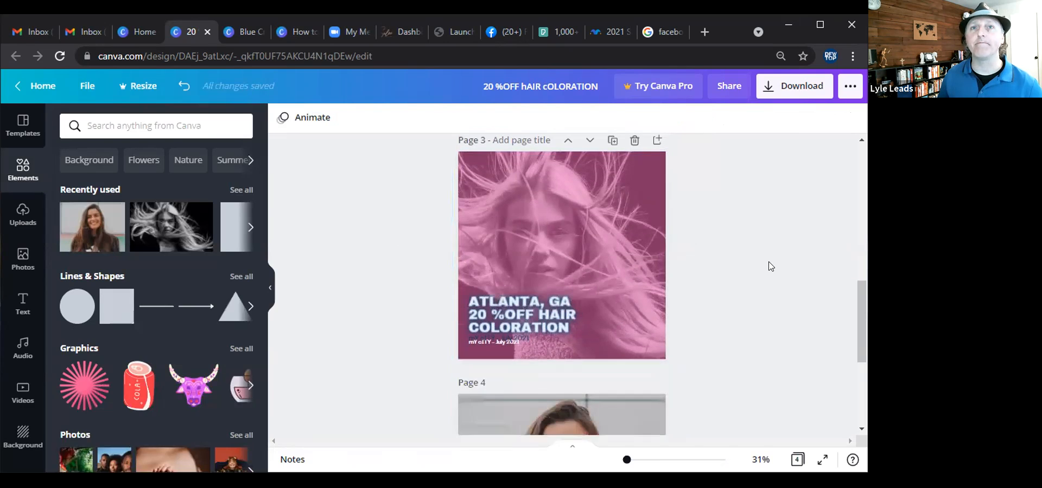
pyautogui.scroll(4, 771, 266)
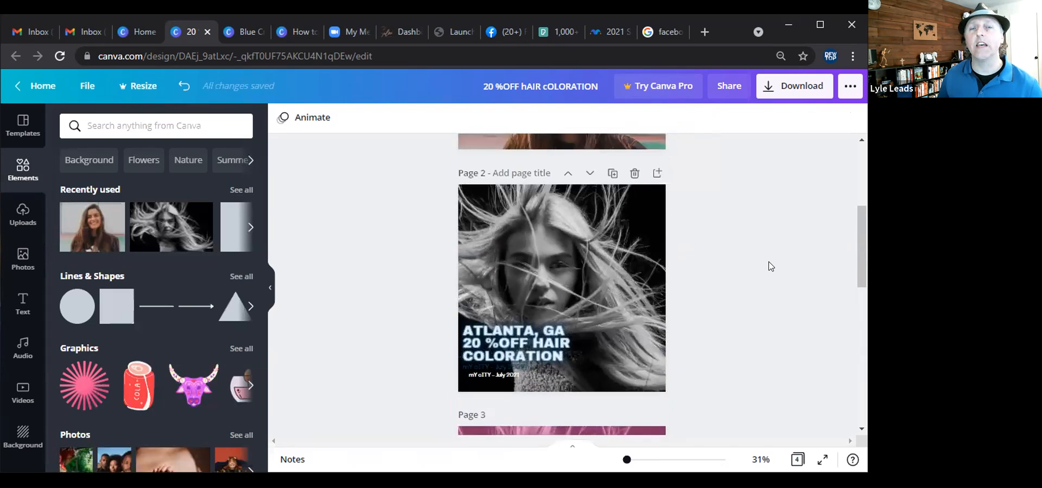
pyautogui.scroll(-3, 770, 266)
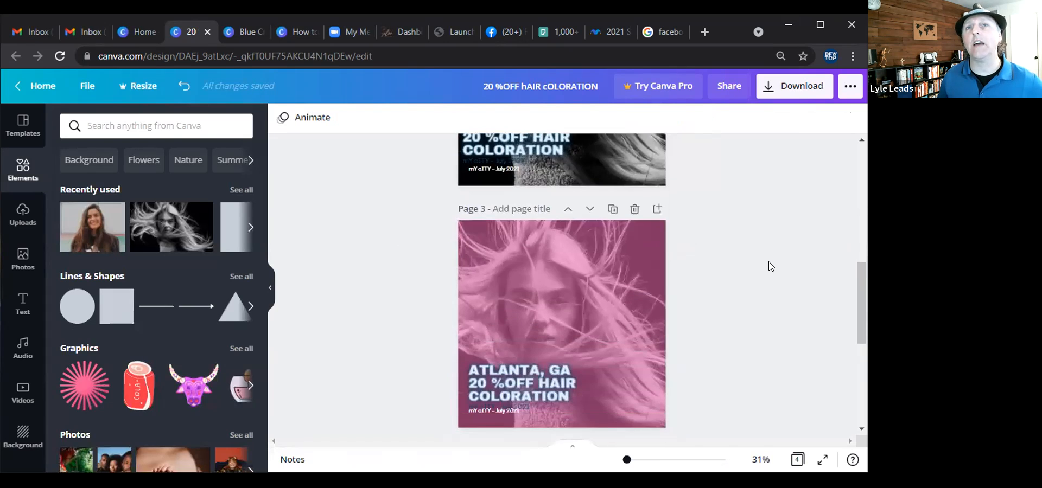
pyautogui.scroll(-1, 771, 266)
pyautogui.scroll(5, 770, 266)
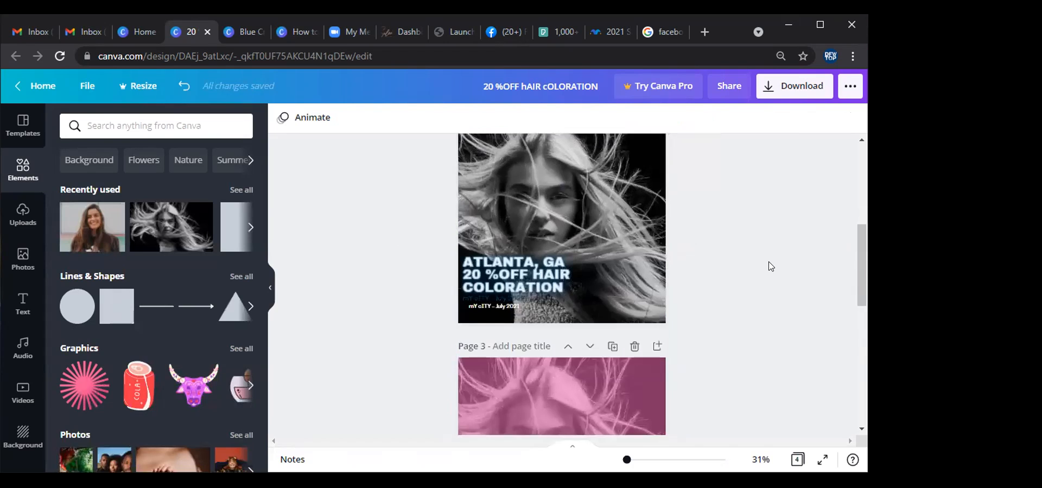
pyautogui.scroll(-3, 771, 266)
pyautogui.scroll(-2, 771, 266)
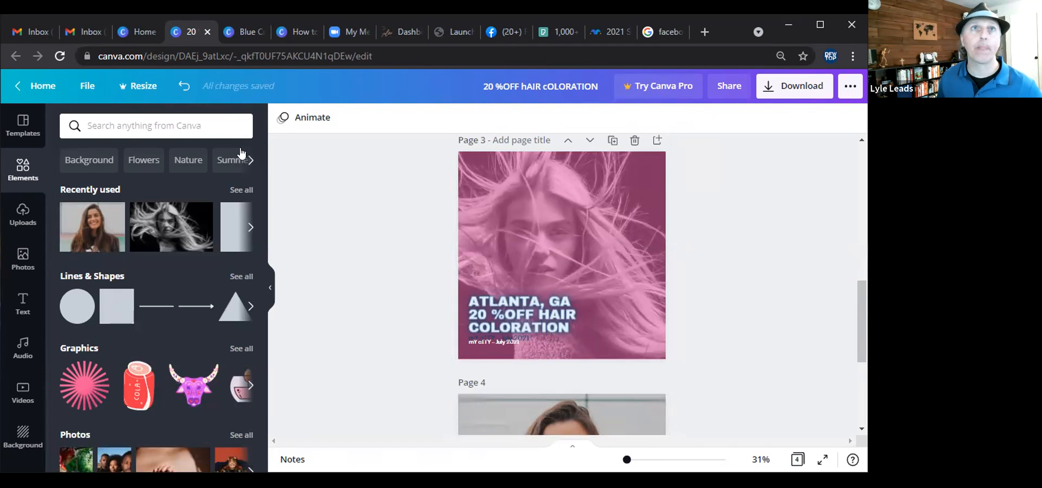
# Browse the open design tabs and switch to the 'How to add Pizzazz to your marketing using Canva' presentation.
pyautogui.click(299, 31)
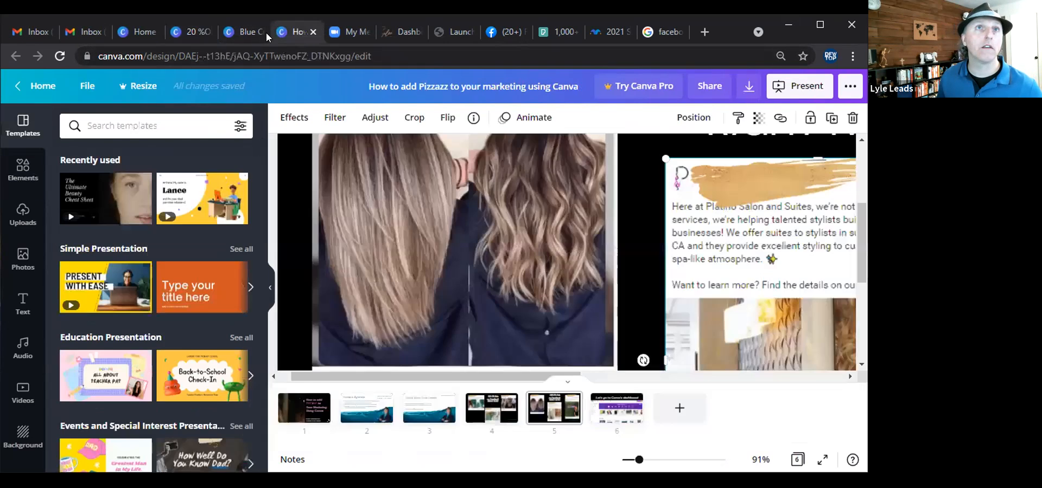
pyautogui.click(264, 32)
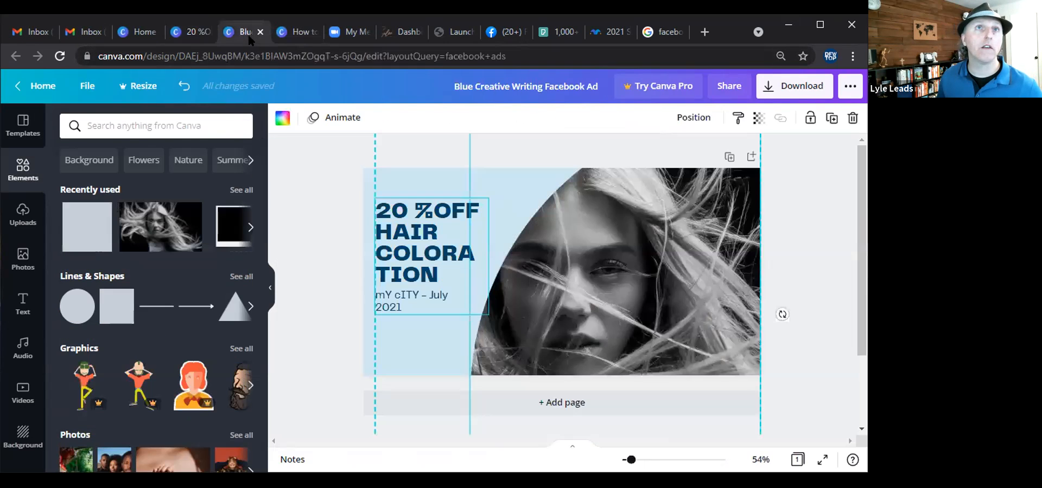
pyautogui.click(193, 32)
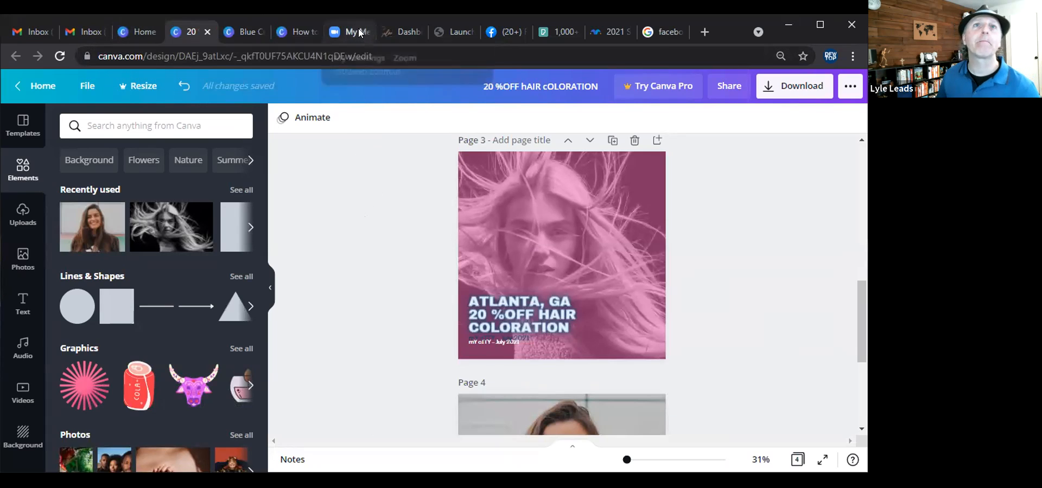
pyautogui.click(299, 32)
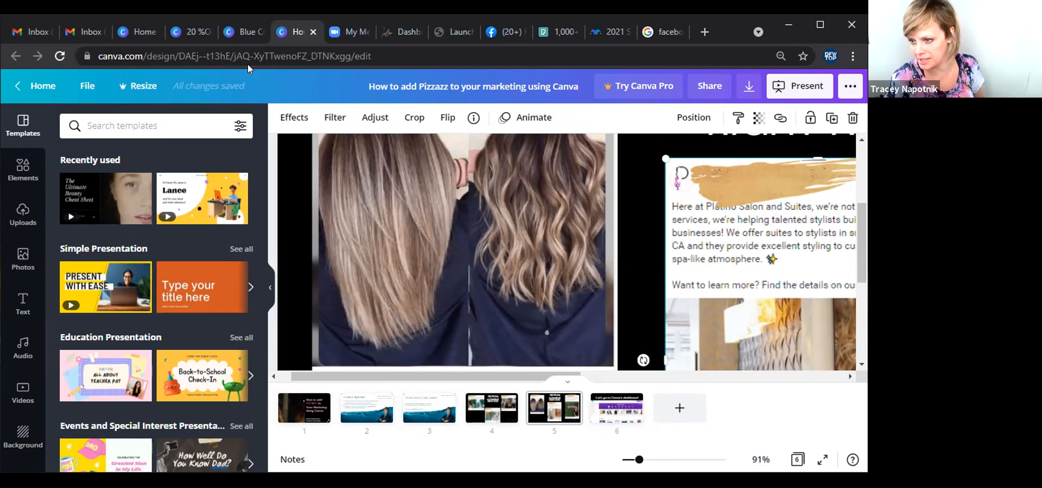
pyautogui.click(199, 29)
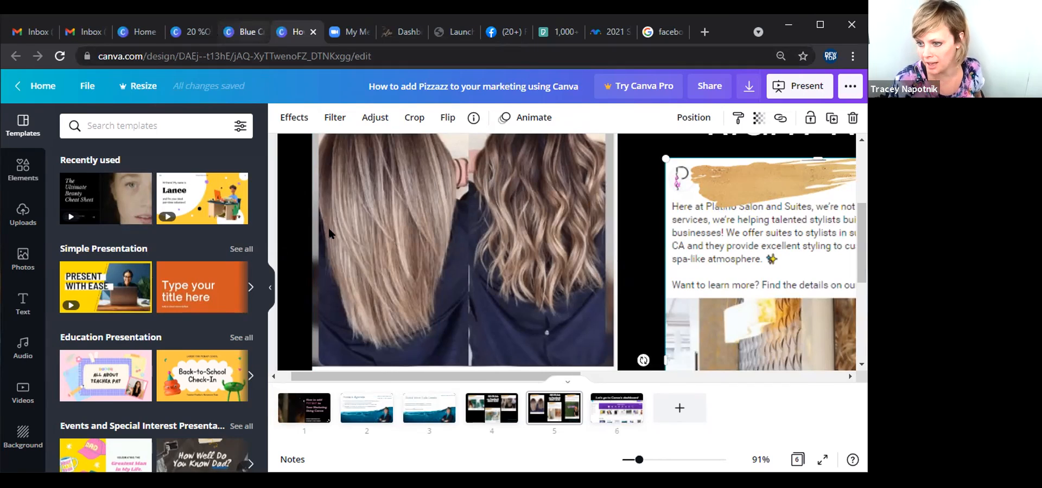